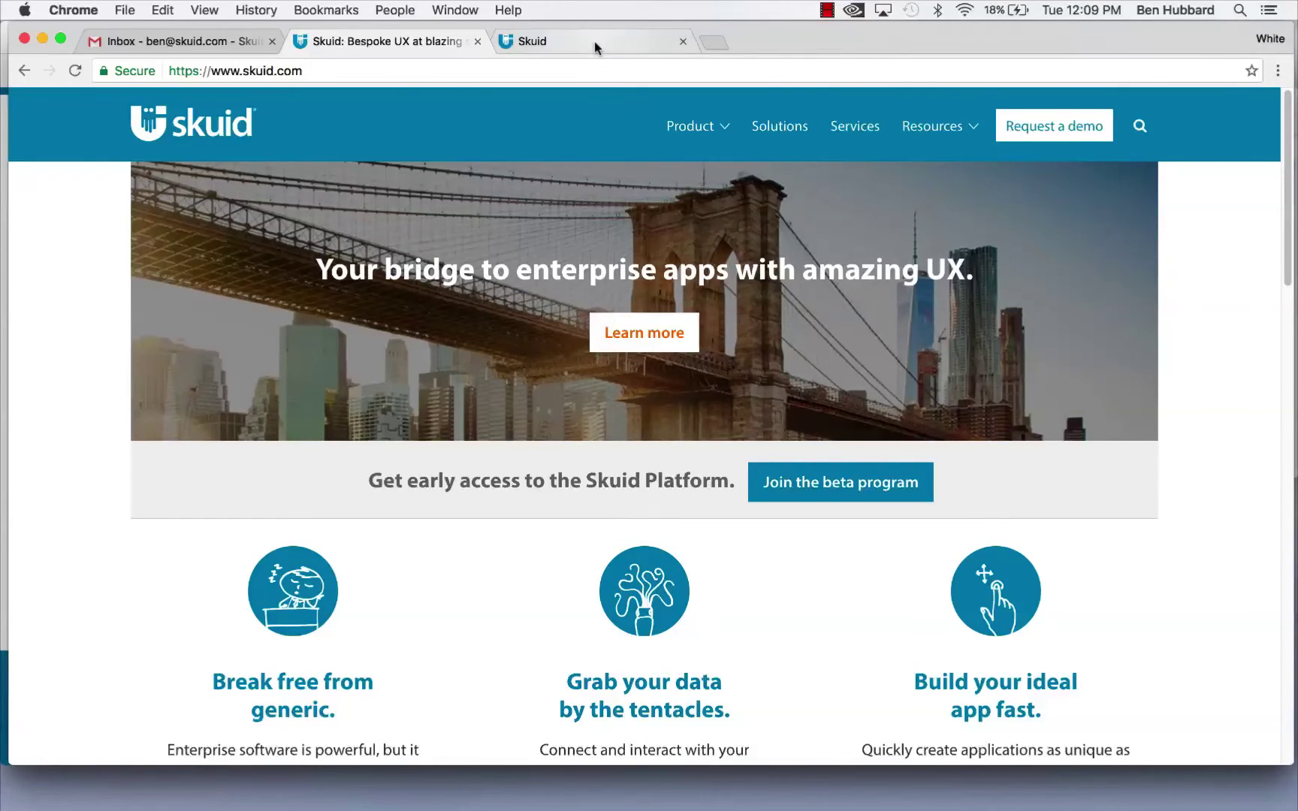
- On the Skuid signup form, enter subdomain platformwebinar and the user's first and last name
{"action": "left_click", "coordinate": [594, 43]}
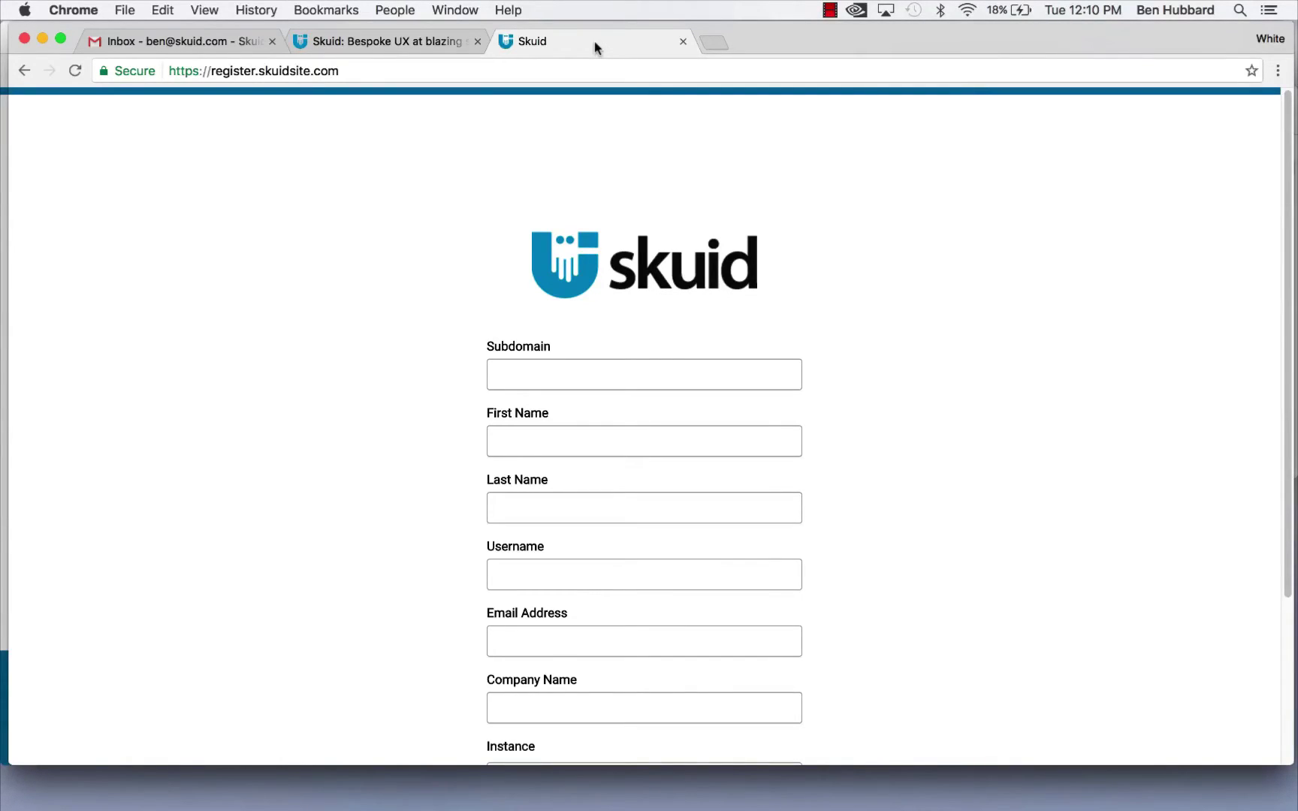
{"action": "type", "text": "platformwebinar"}
{"action": "key", "text": "Tab"}
{"action": "key", "text": "Tab"}
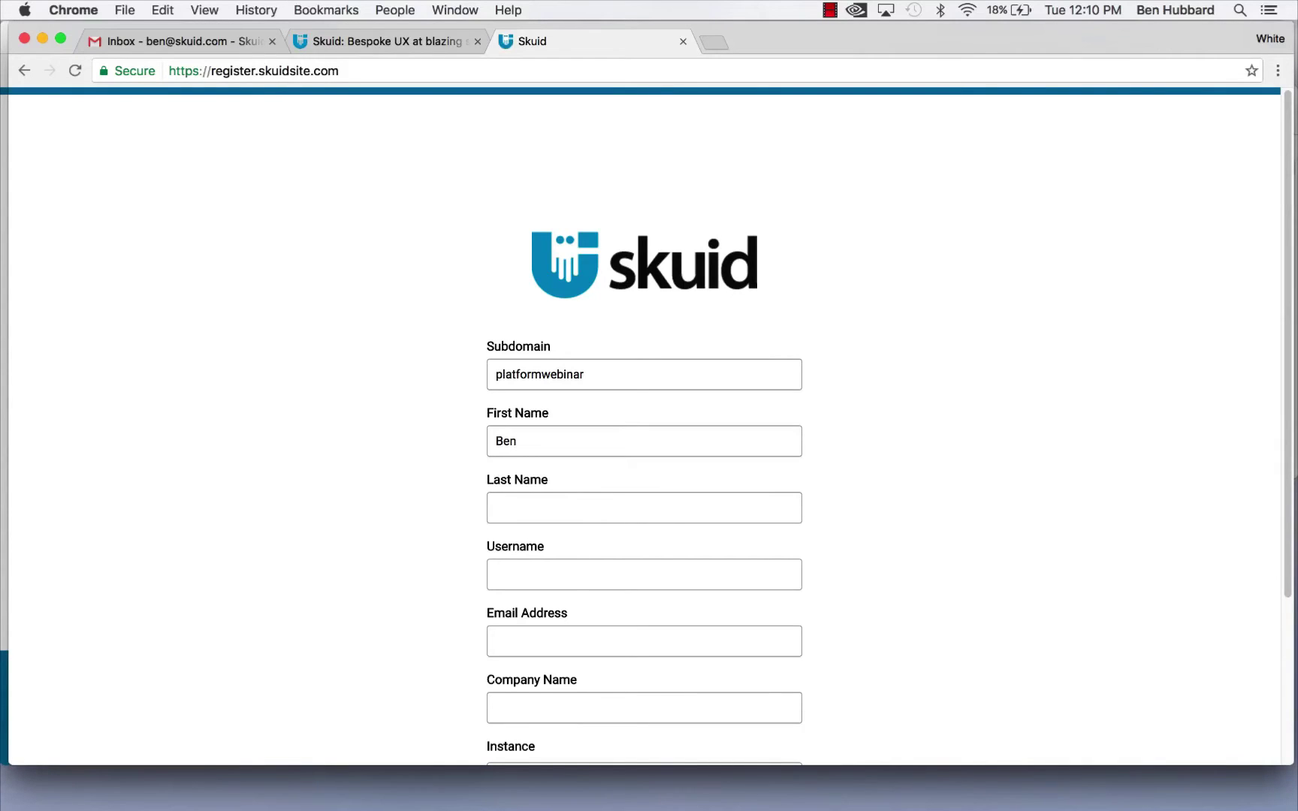
{"action": "key", "text": "Tab"}
- Fill in the username, the user's e-mail address and company name Skuid, then move to Instance
{"action": "type", "text": "ben"}
{"action": "key", "text": "Tab"}
{"action": "scroll", "coordinate": [575, 538], "scroll_direction": "down", "scroll_amount": 3}
{"action": "left_click", "coordinate": [576, 538]}
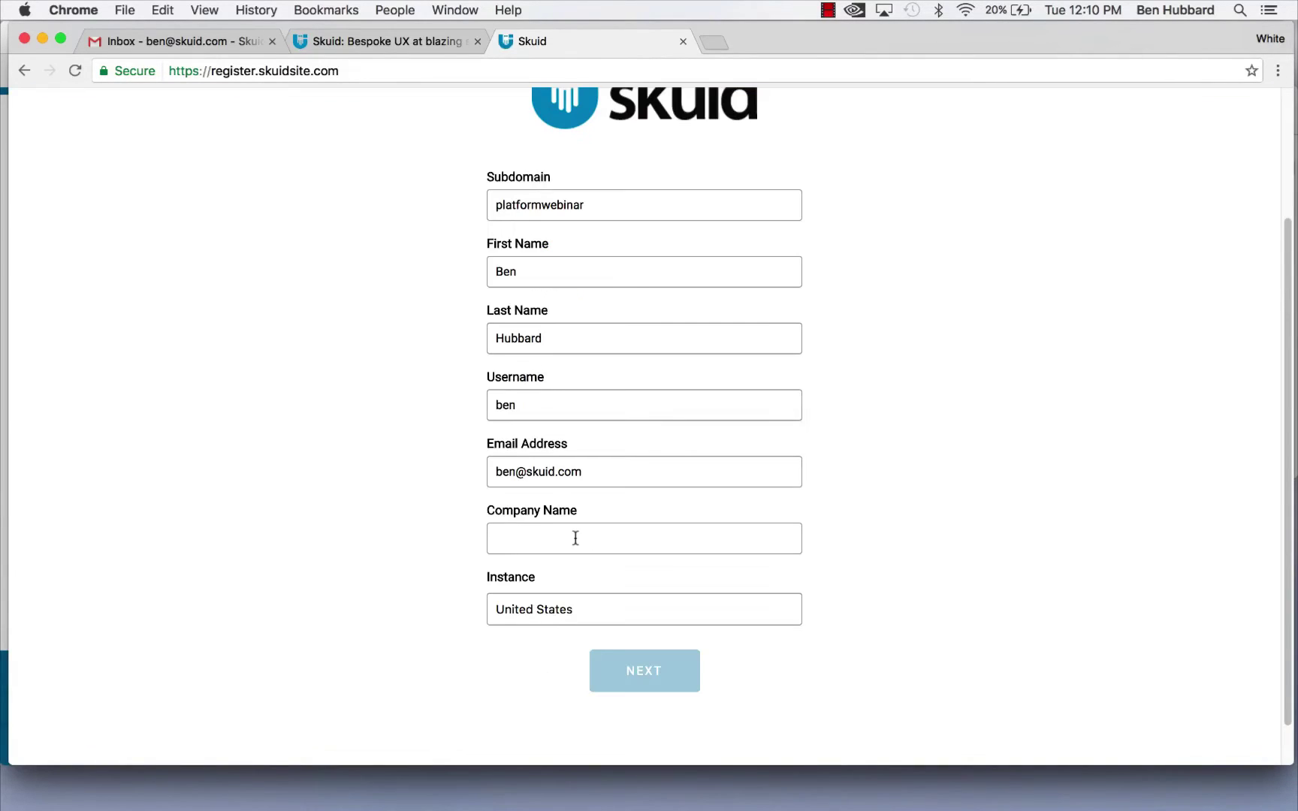
{"action": "type", "text": "Skuid"}
{"action": "key", "text": "Tab"}
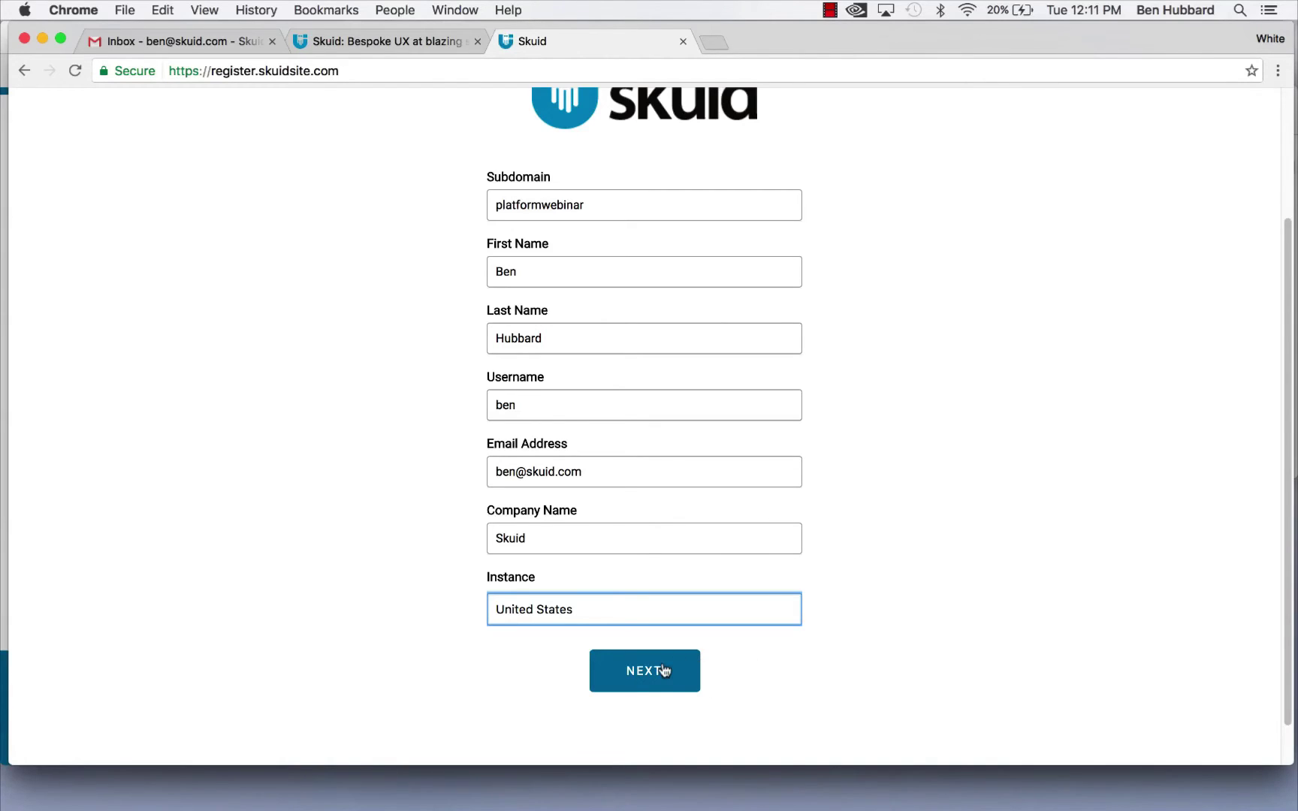
- Submit the registration, then follow the verification link in Gmail's Welcome to Skuid Site e-mail
{"action": "left_click", "coordinate": [643, 674]}
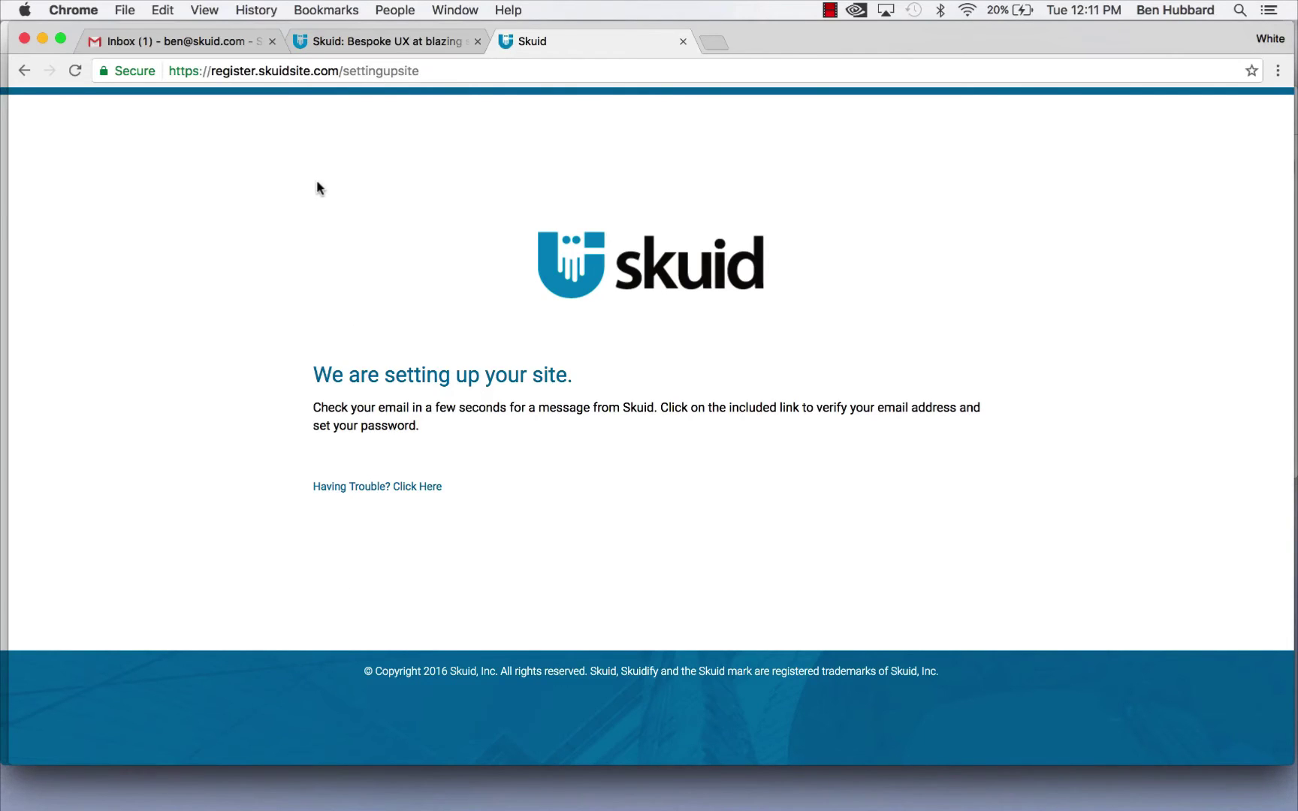
{"action": "left_click", "coordinate": [201, 39]}
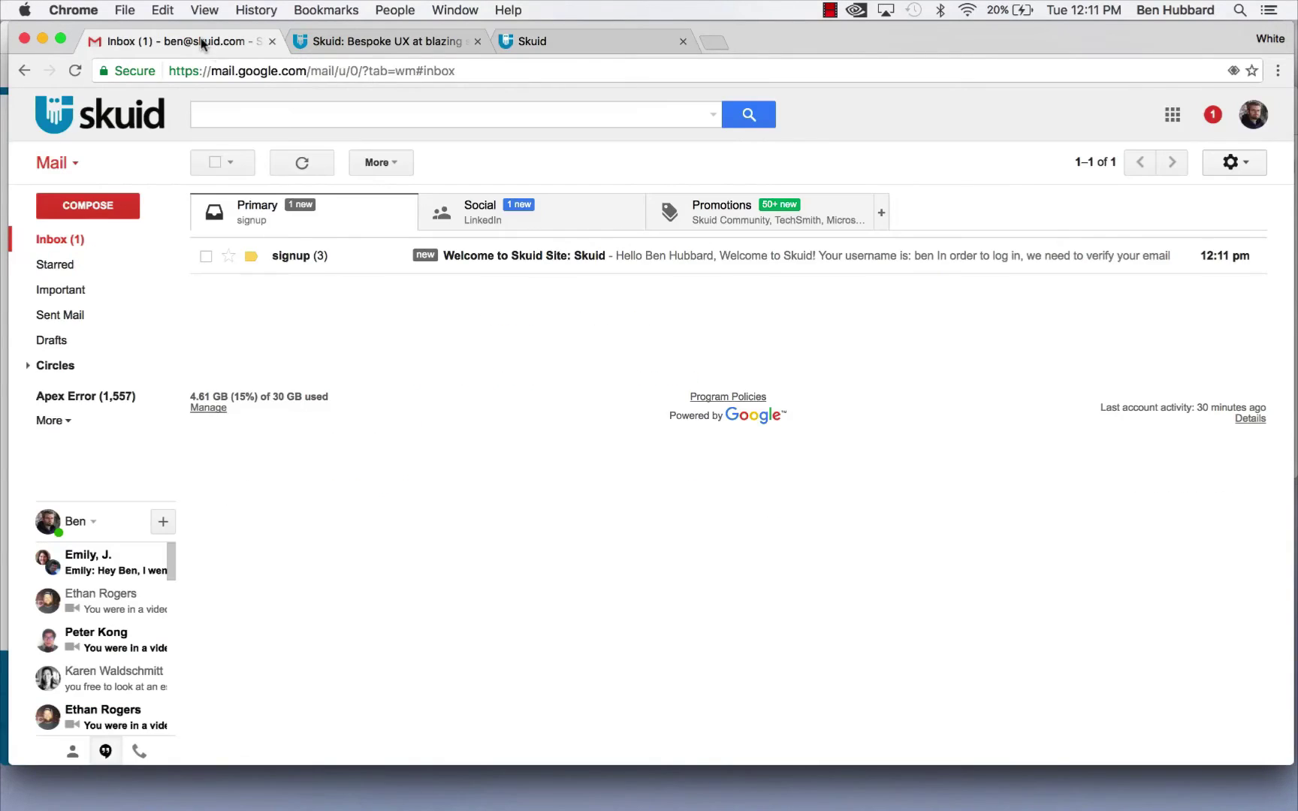
{"action": "left_click", "coordinate": [553, 259]}
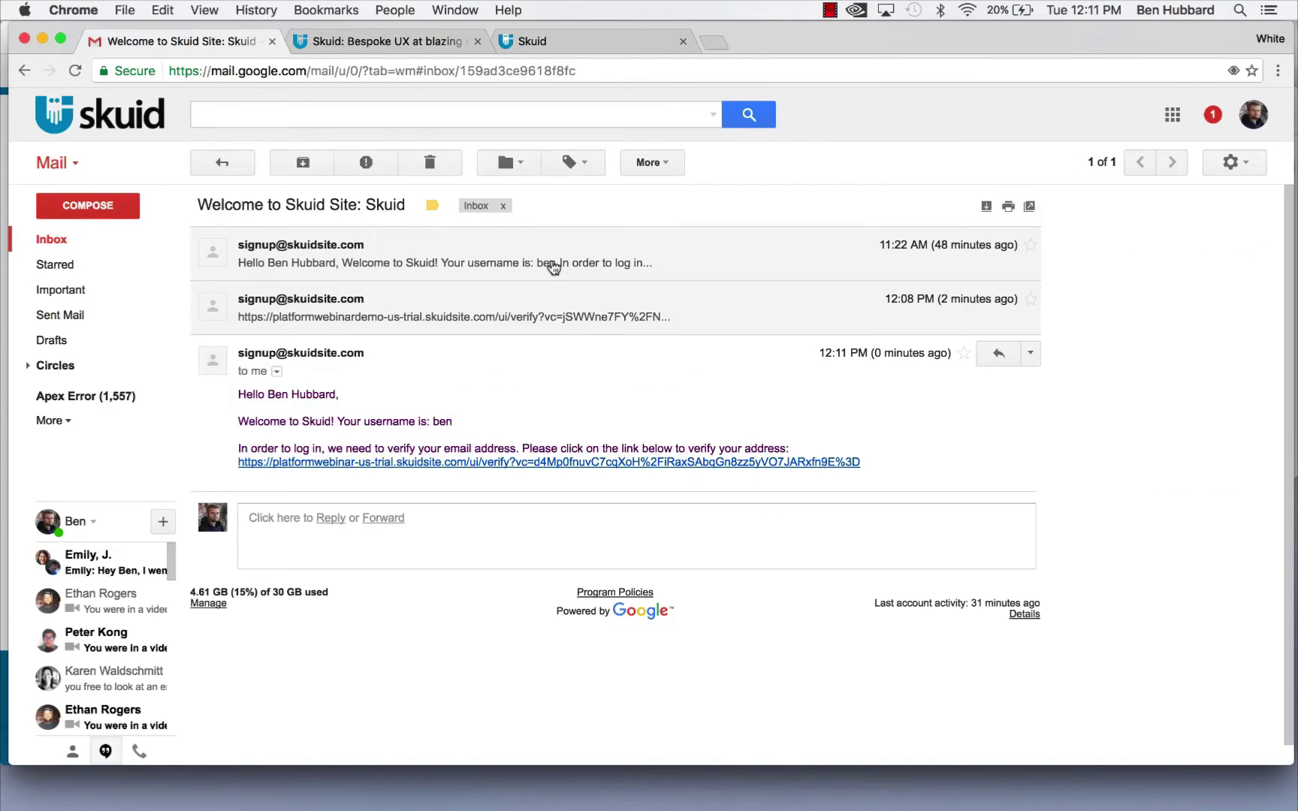
{"action": "left_click", "coordinate": [458, 463]}
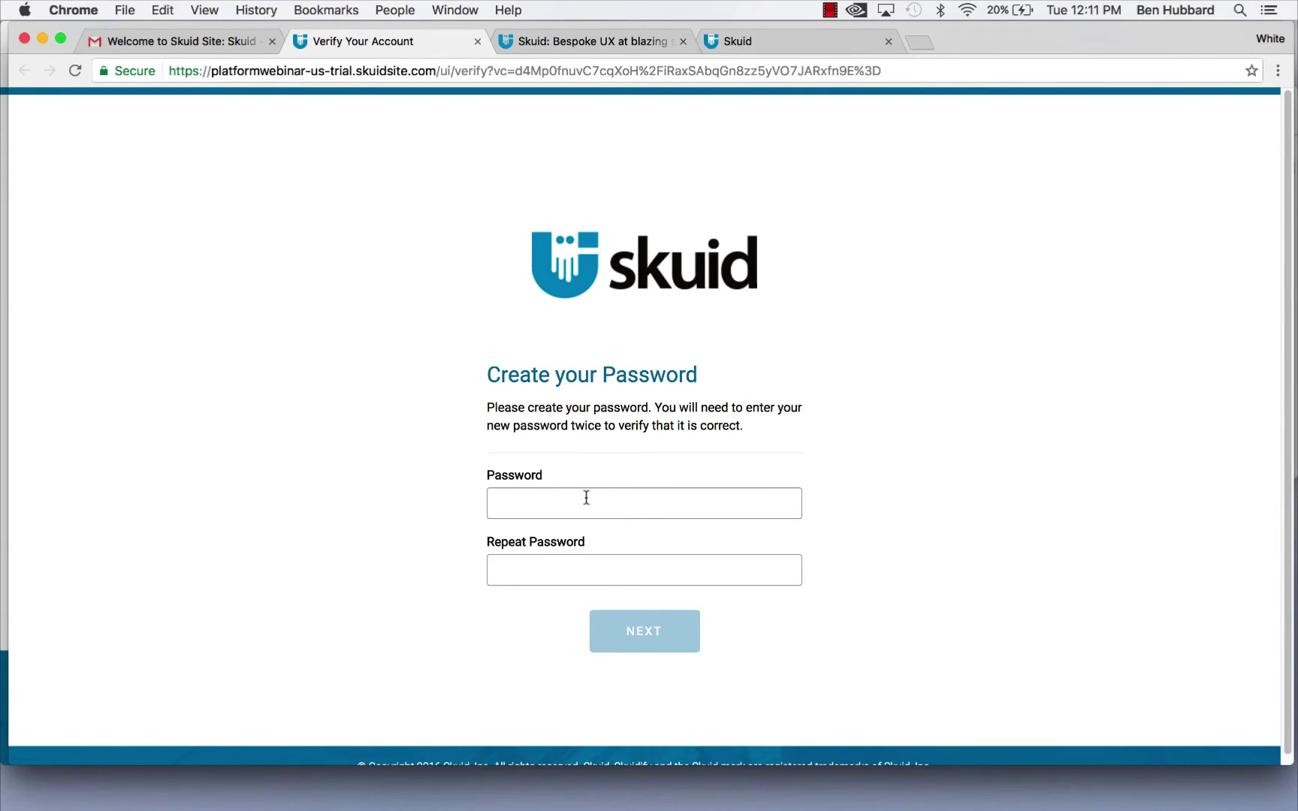
- Enter the account password in both password fields and submit it
{"action": "type", "text": "********"}
{"action": "key", "text": "Tab"}
{"action": "type", "text": "********"}
{"action": "left_click", "coordinate": [645, 638]}
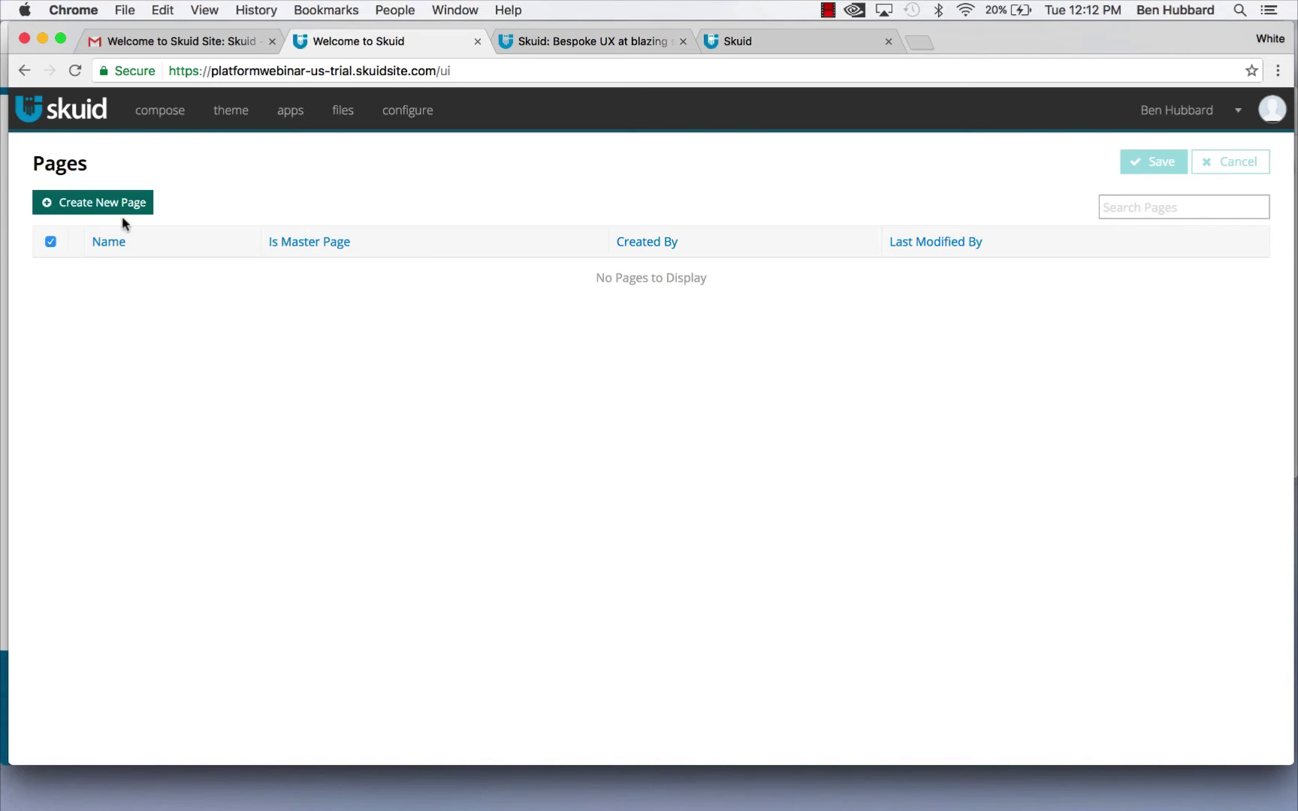
- Create a new page named MyStoreMaster and give it a custom header
{"action": "left_click", "coordinate": [99, 209]}
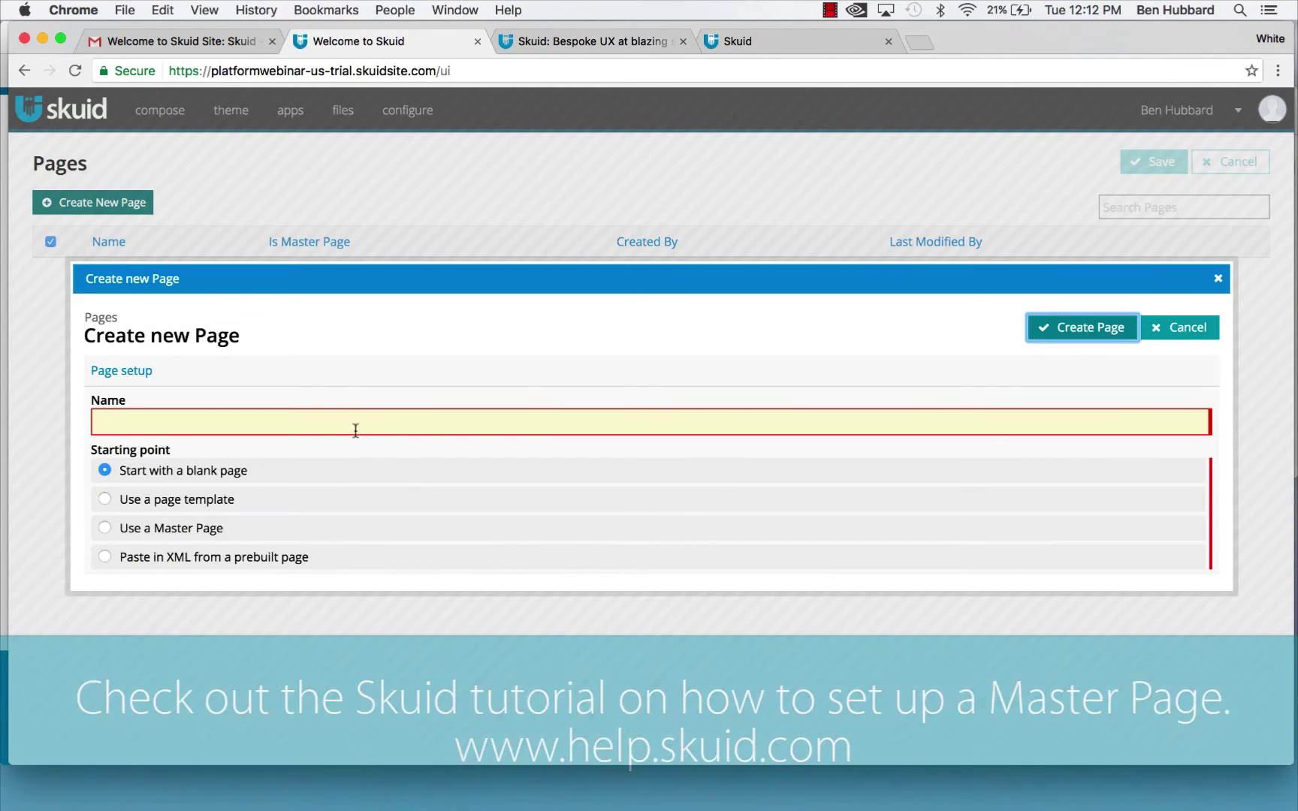
{"action": "type", "text": "MyStoreMaster"}
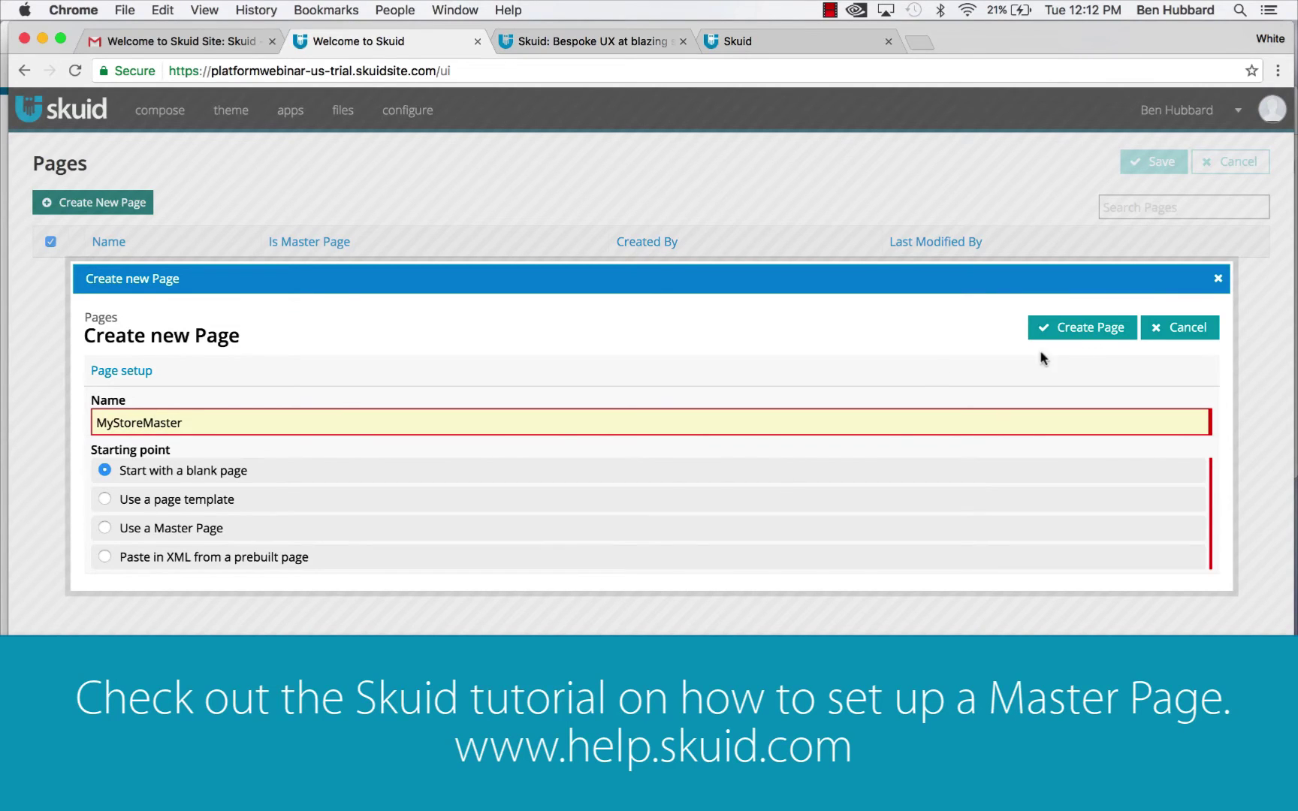
{"action": "left_click", "coordinate": [1090, 339]}
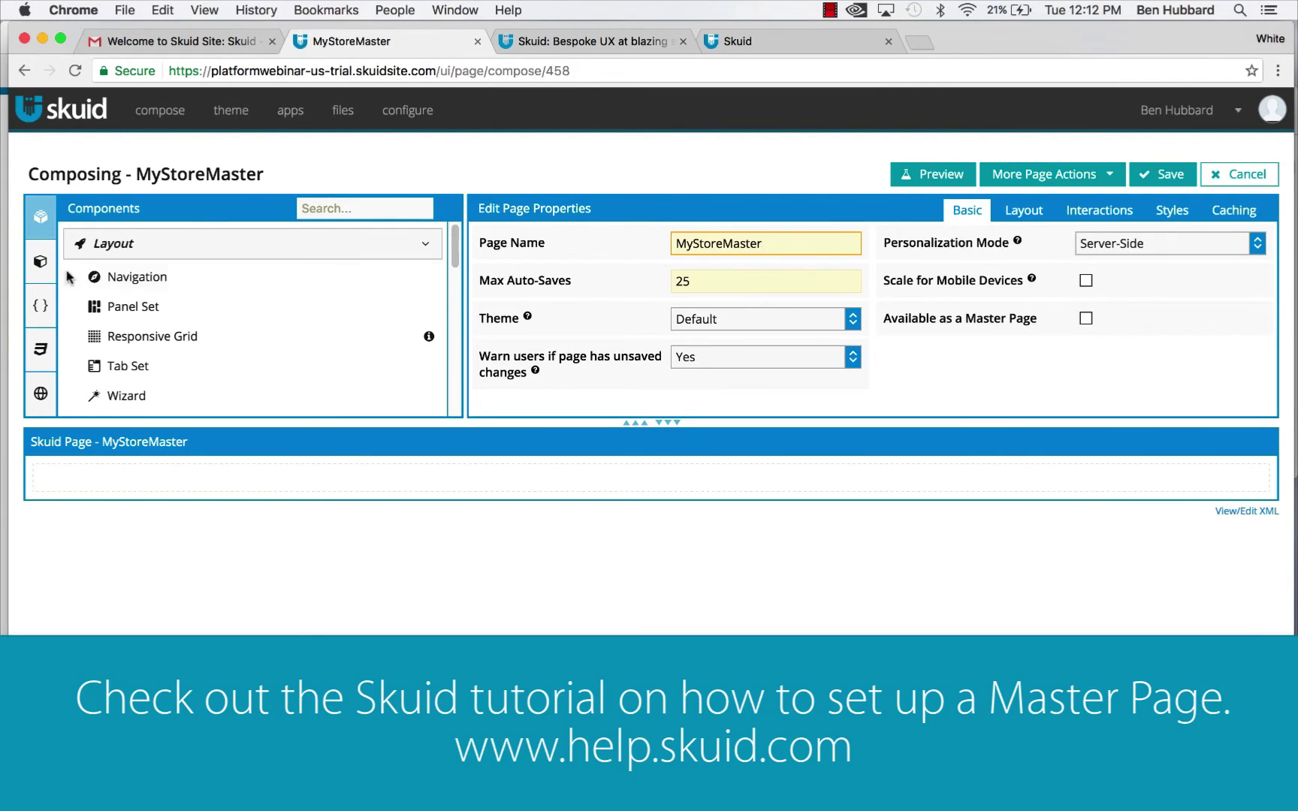
{"action": "left_click", "coordinate": [1014, 210]}
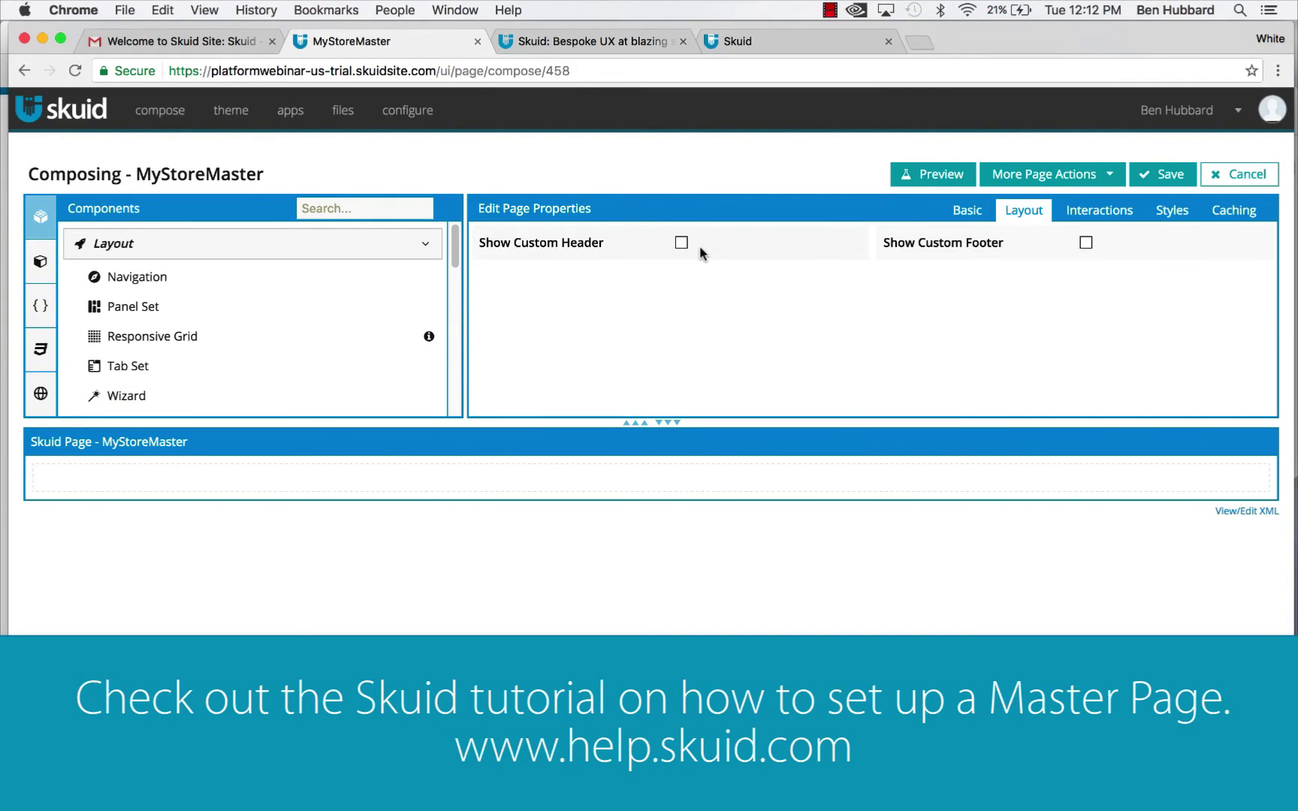
{"action": "left_click", "coordinate": [681, 243]}
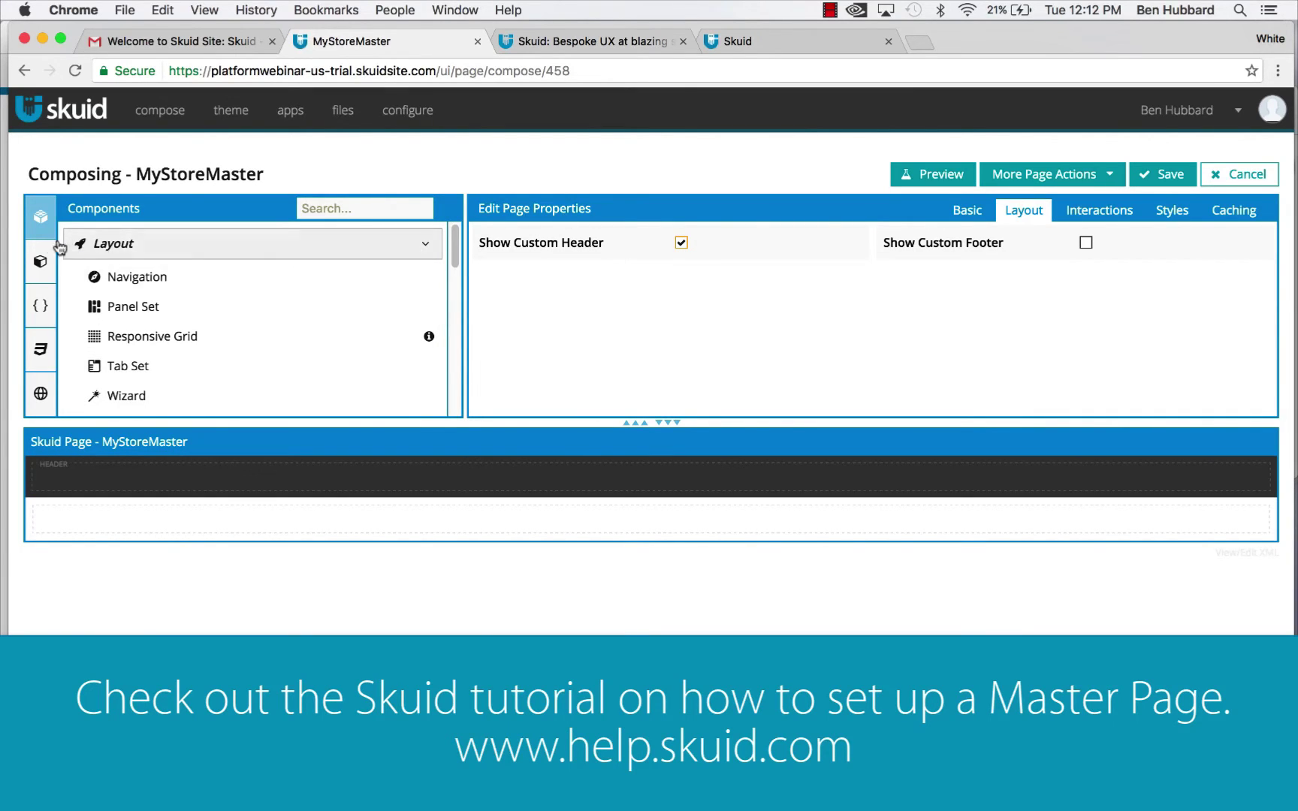
- Enable 'Available as a Master Page' in the page's properties
{"action": "left_click", "coordinate": [41, 261]}
{"action": "left_click", "coordinate": [41, 217]}
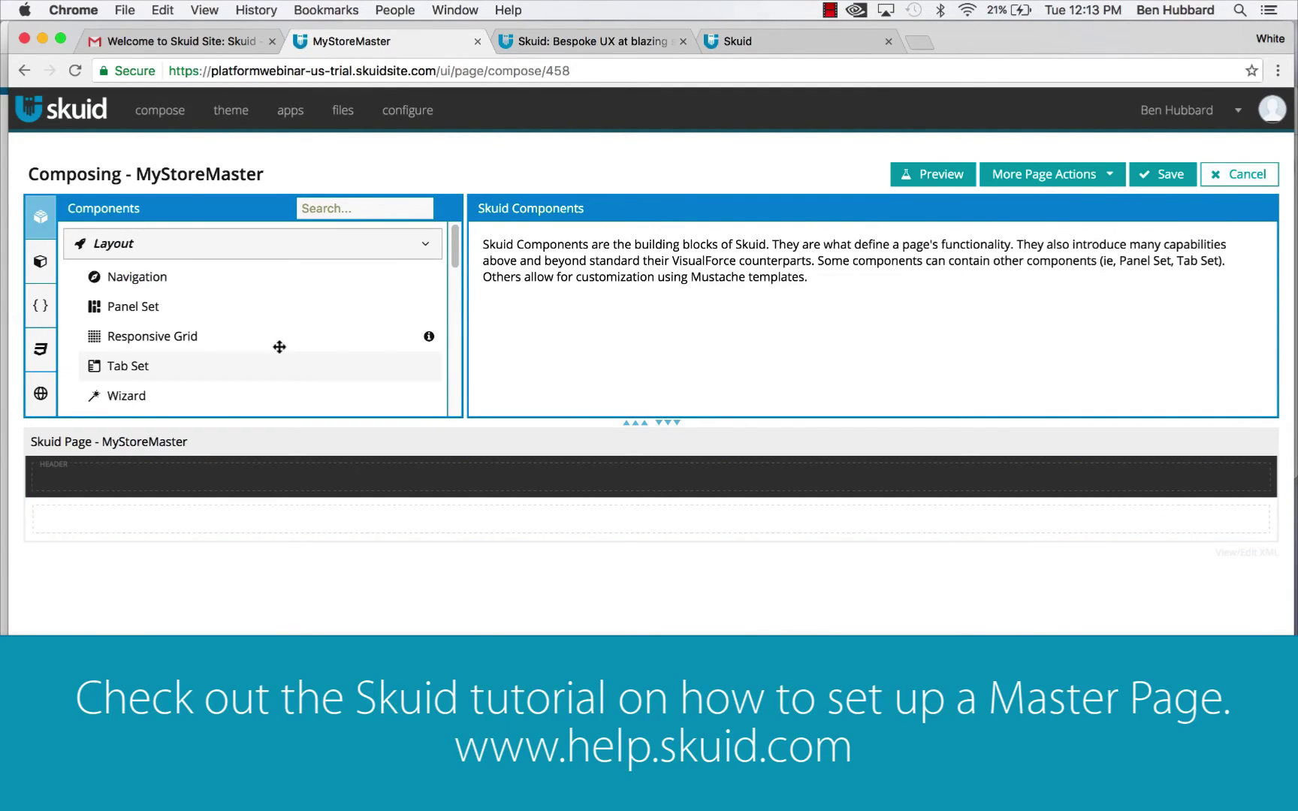
{"action": "left_click", "coordinate": [525, 461]}
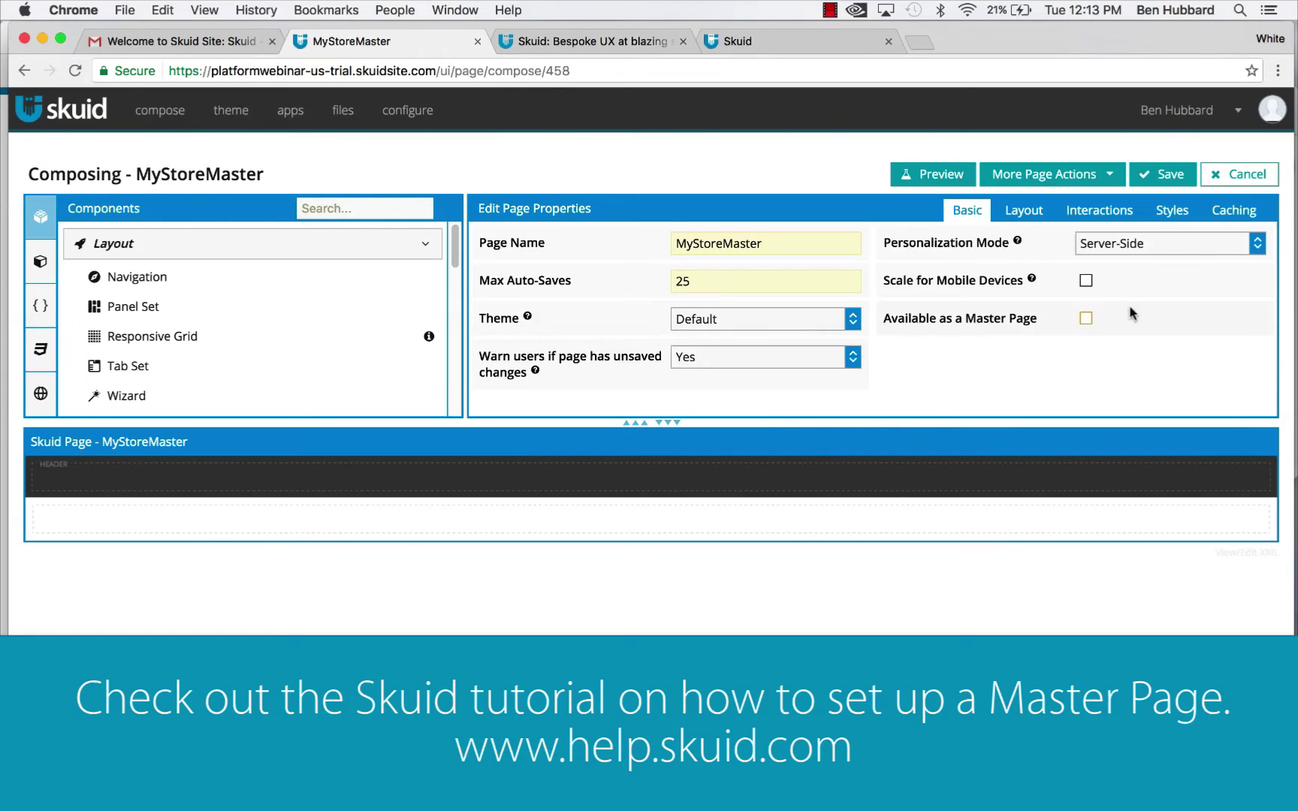
{"action": "left_click", "coordinate": [1085, 318]}
{"action": "scroll", "coordinate": [256, 339], "scroll_direction": "down", "scroll_amount": 3}
{"action": "scroll", "coordinate": [256, 339], "scroll_direction": "down", "scroll_amount": 5}
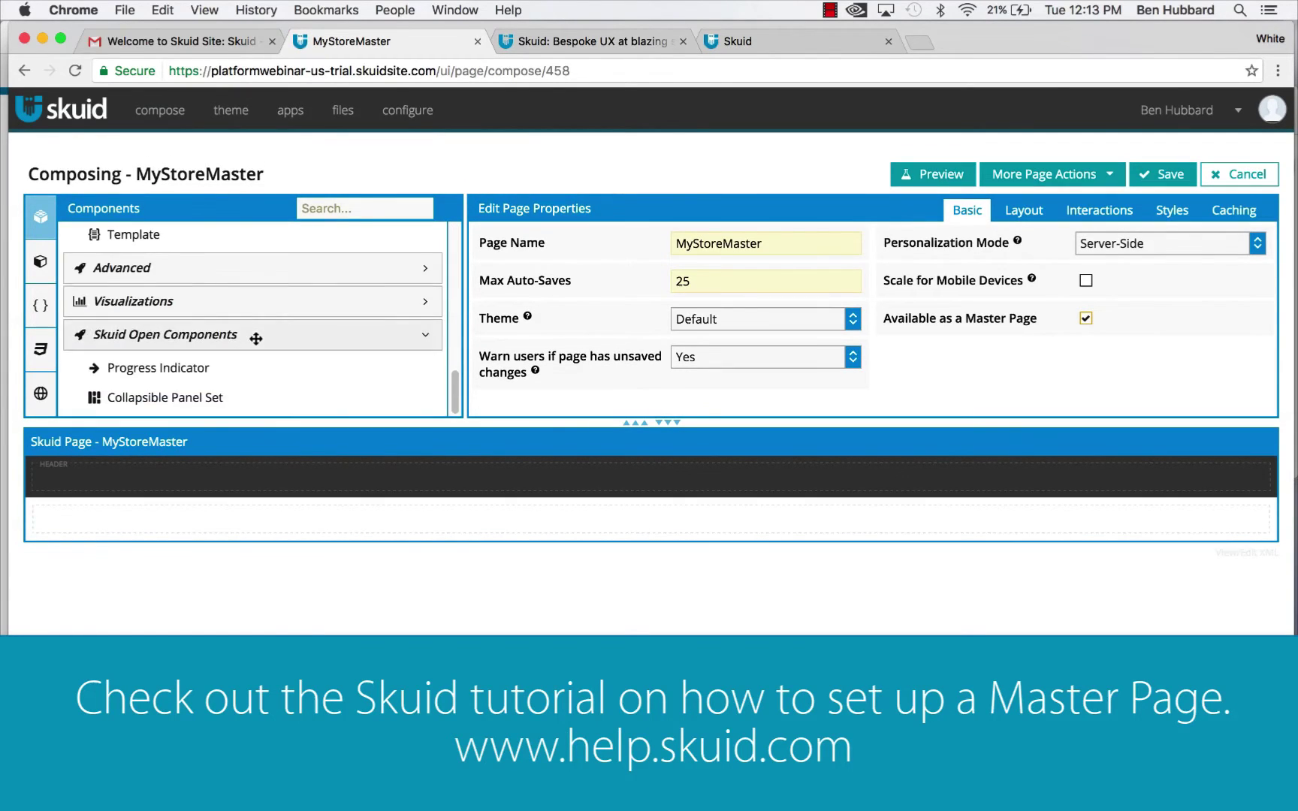
{"action": "scroll", "coordinate": [257, 342], "scroll_direction": "up", "scroll_amount": 3}
{"action": "scroll", "coordinate": [257, 344], "scroll_direction": "down", "scroll_amount": 3}
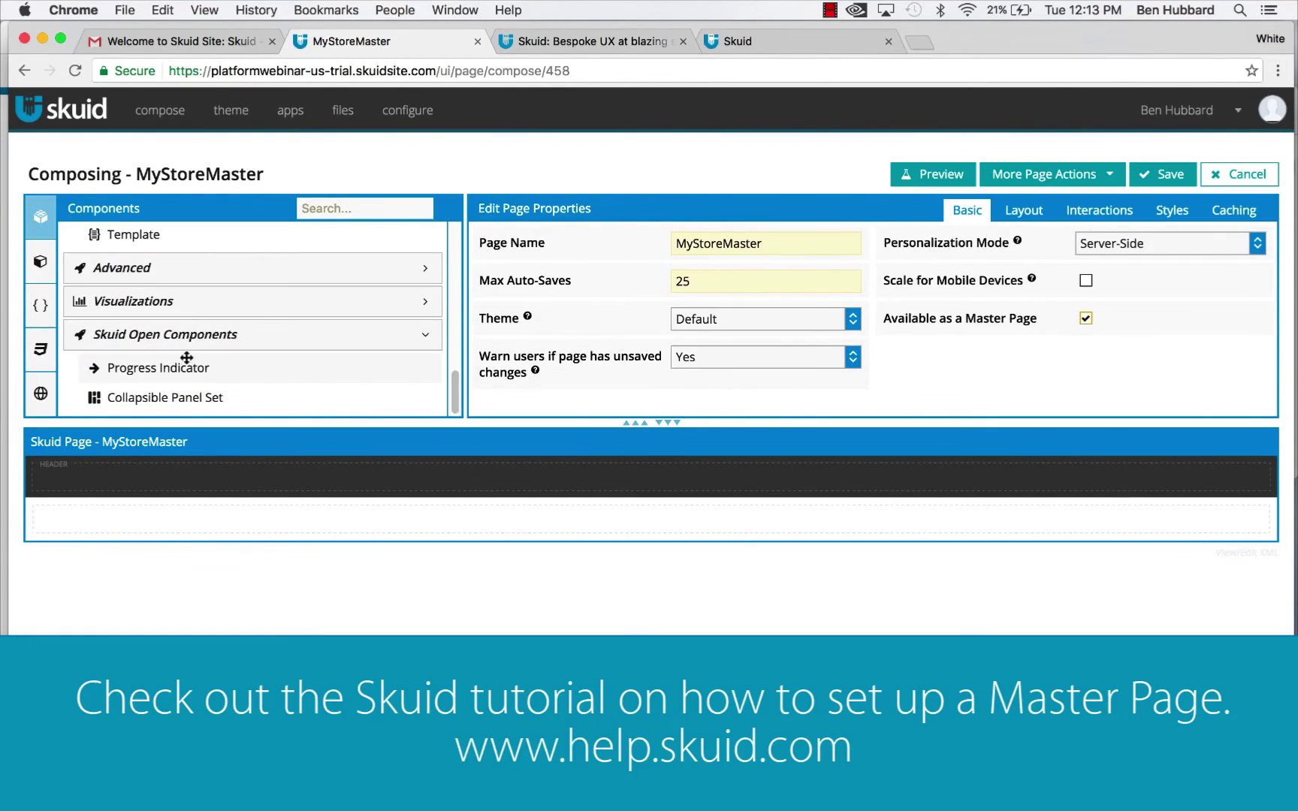
{"action": "scroll", "coordinate": [173, 345], "scroll_direction": "up", "scroll_amount": 1}
- Place a Page Region from the advanced components onto the canvas below the header
{"action": "left_click", "coordinate": [159, 310]}
{"action": "left_click_drag", "start_coordinate": [173, 371], "coordinate": [258, 541]}
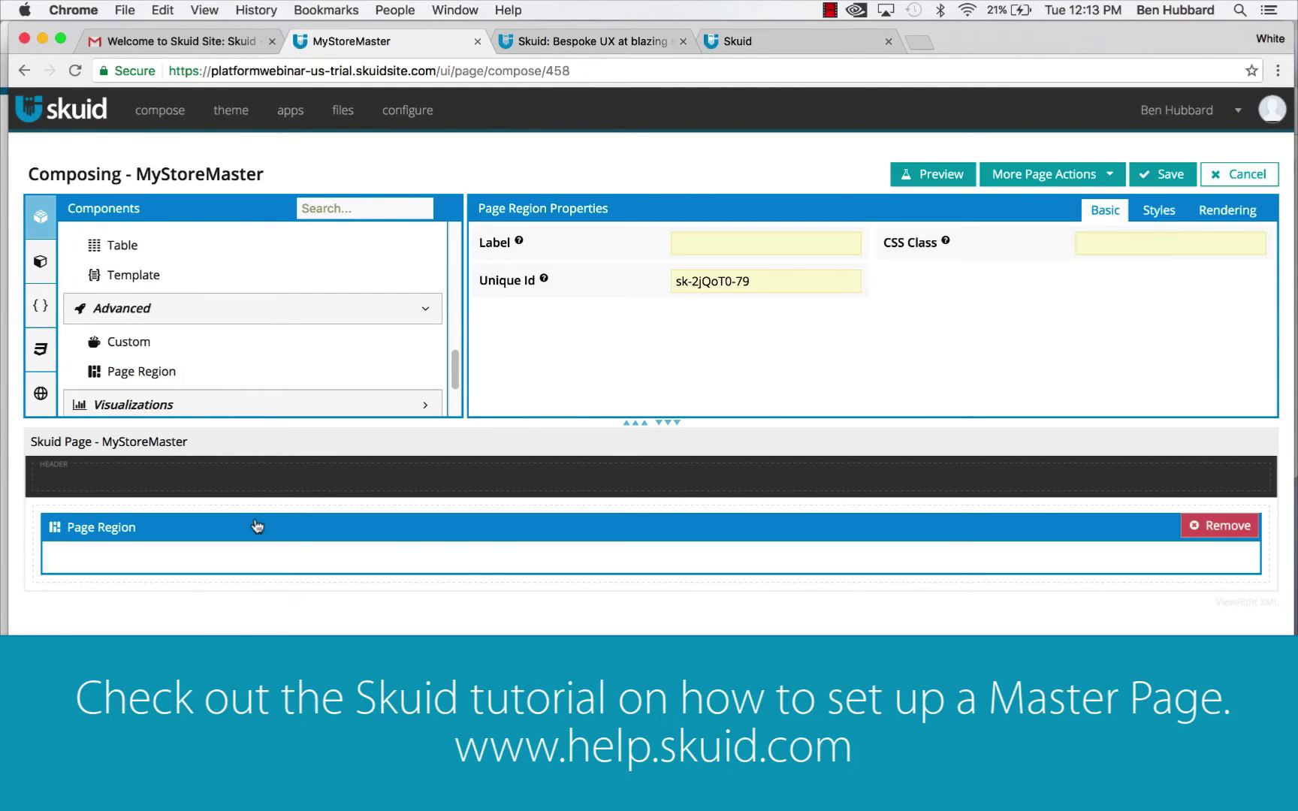
{"action": "scroll", "coordinate": [240, 310], "scroll_direction": "up", "scroll_amount": 5}
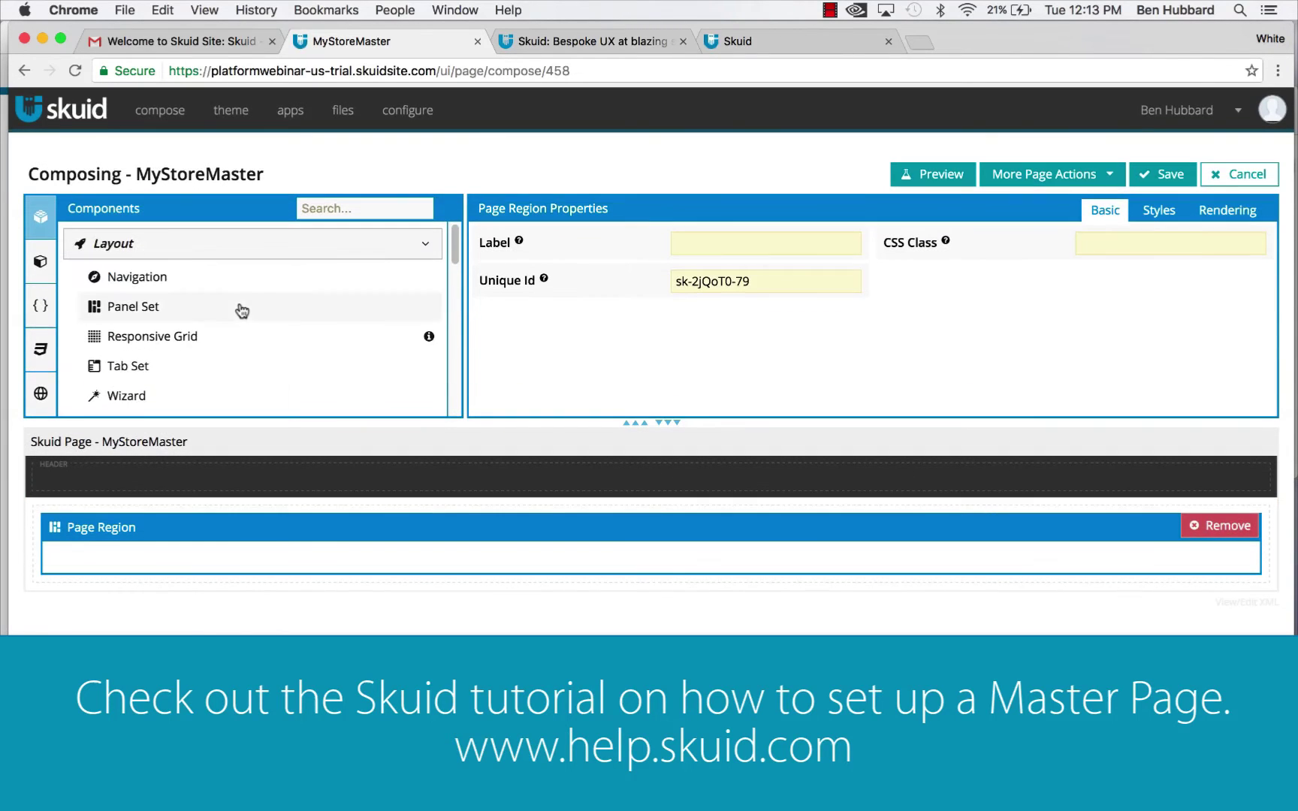
{"action": "scroll", "coordinate": [165, 338], "scroll_direction": "down", "scroll_amount": 2}
{"action": "scroll", "coordinate": [164, 338], "scroll_direction": "up", "scroll_amount": 2}
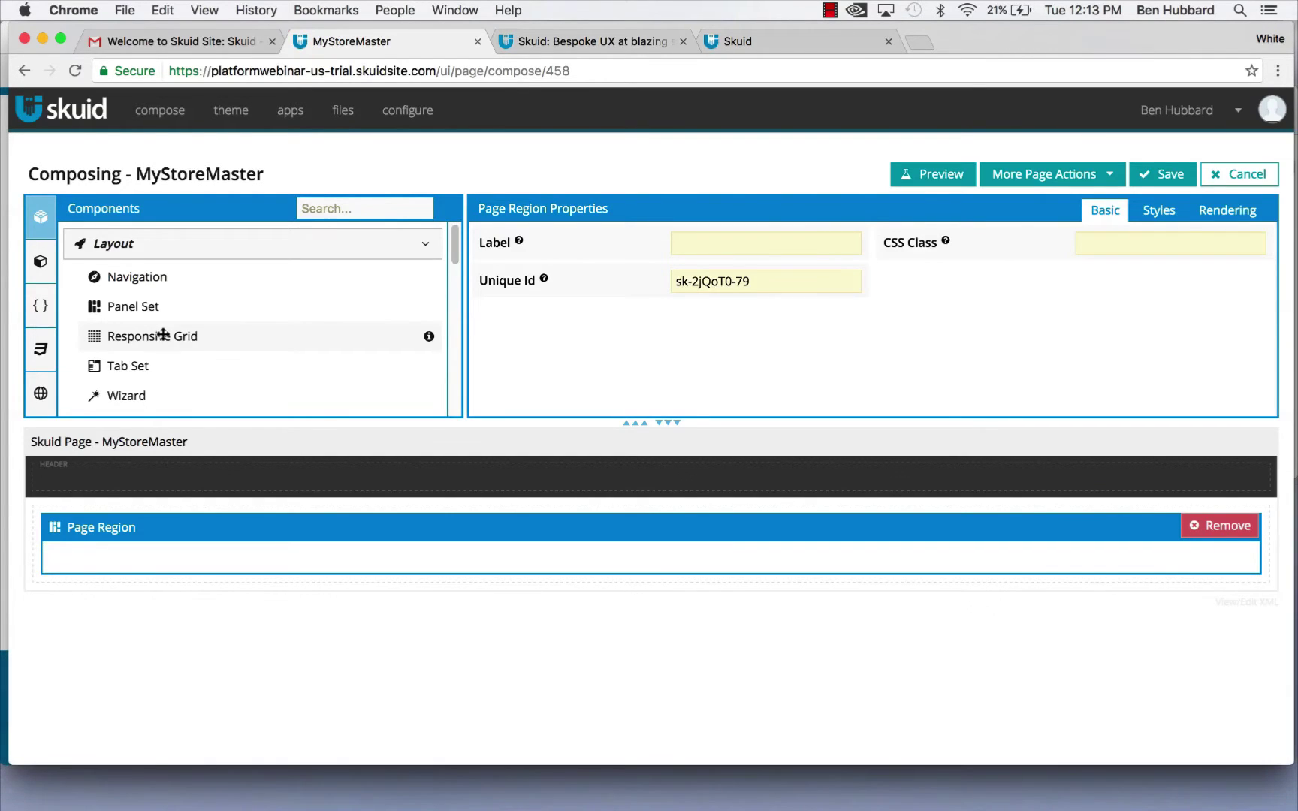
- Put a Responsive Grid in the header with Customers, Products and Categories navigation items
{"action": "left_click_drag", "start_coordinate": [164, 338], "coordinate": [234, 472]}
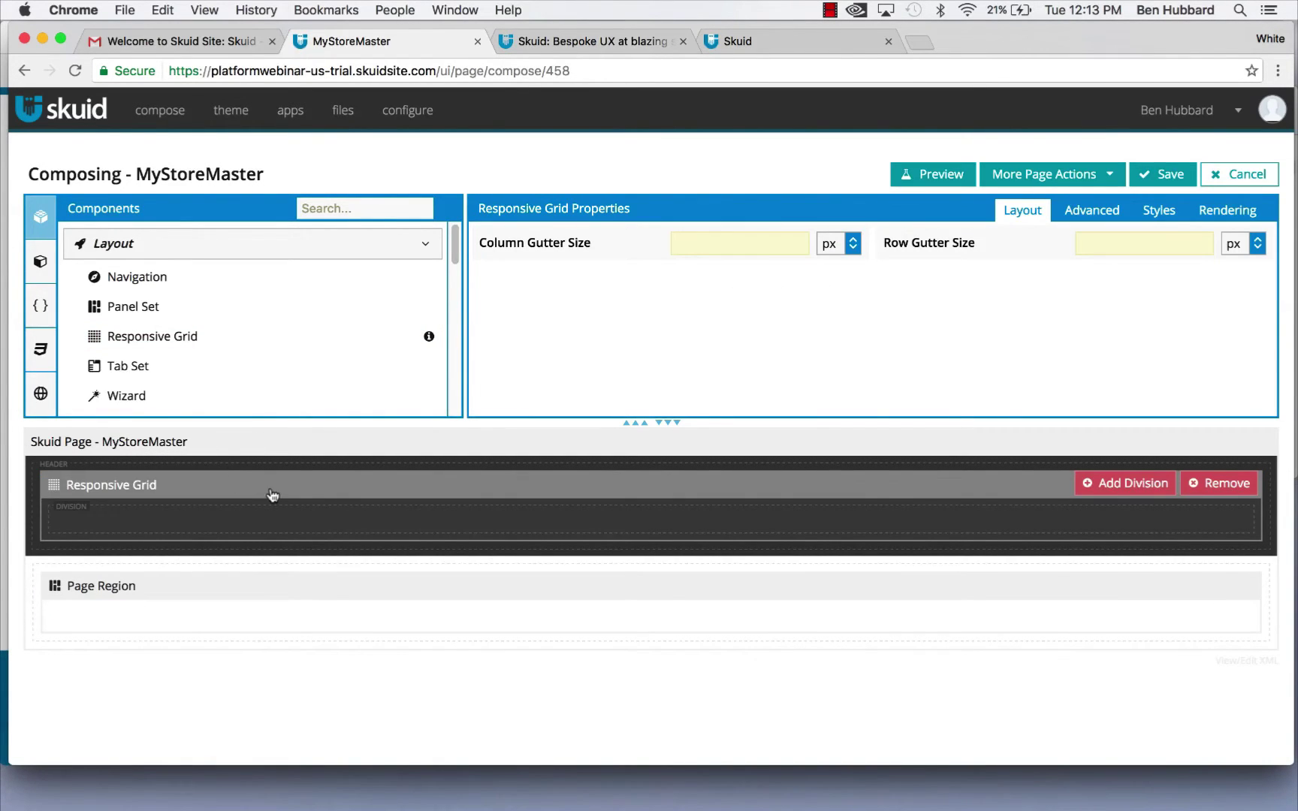
{"action": "left_click", "coordinate": [1093, 218]}
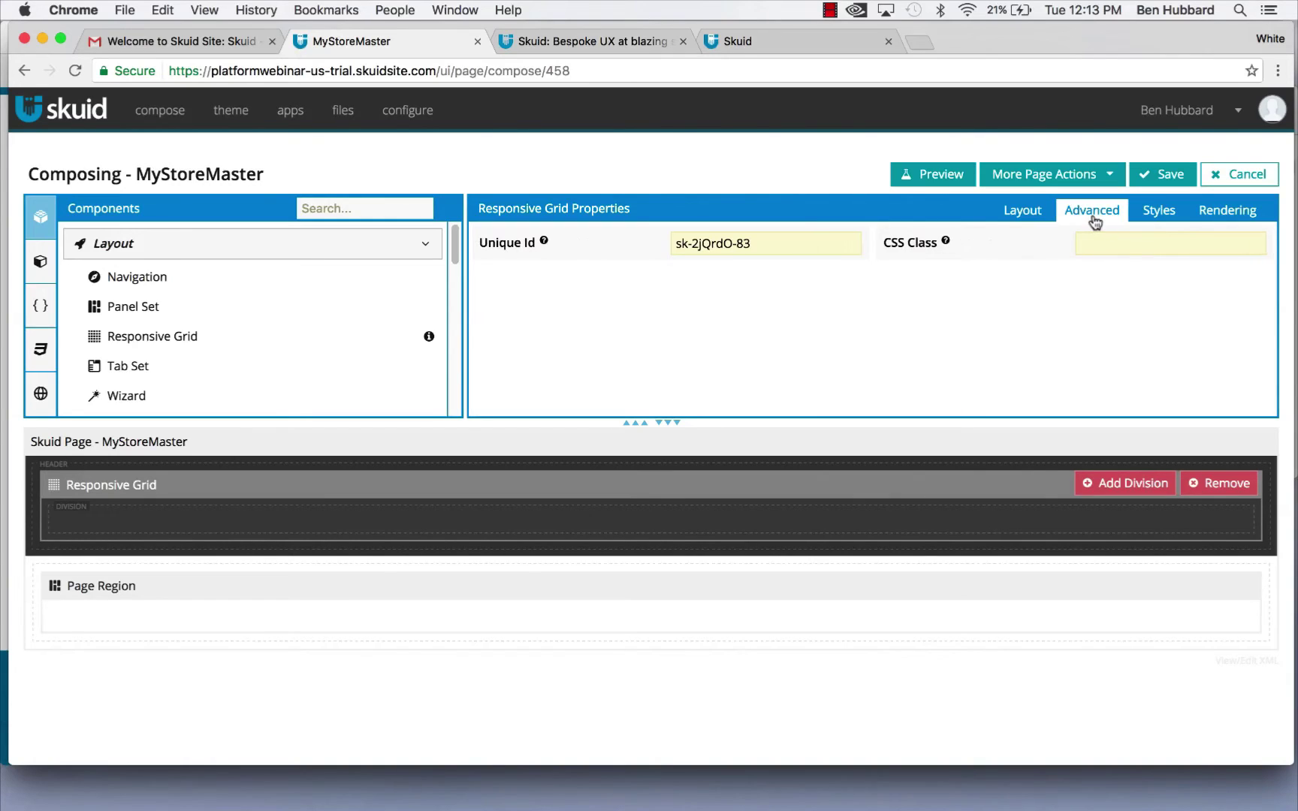
{"action": "left_click", "coordinate": [1161, 213]}
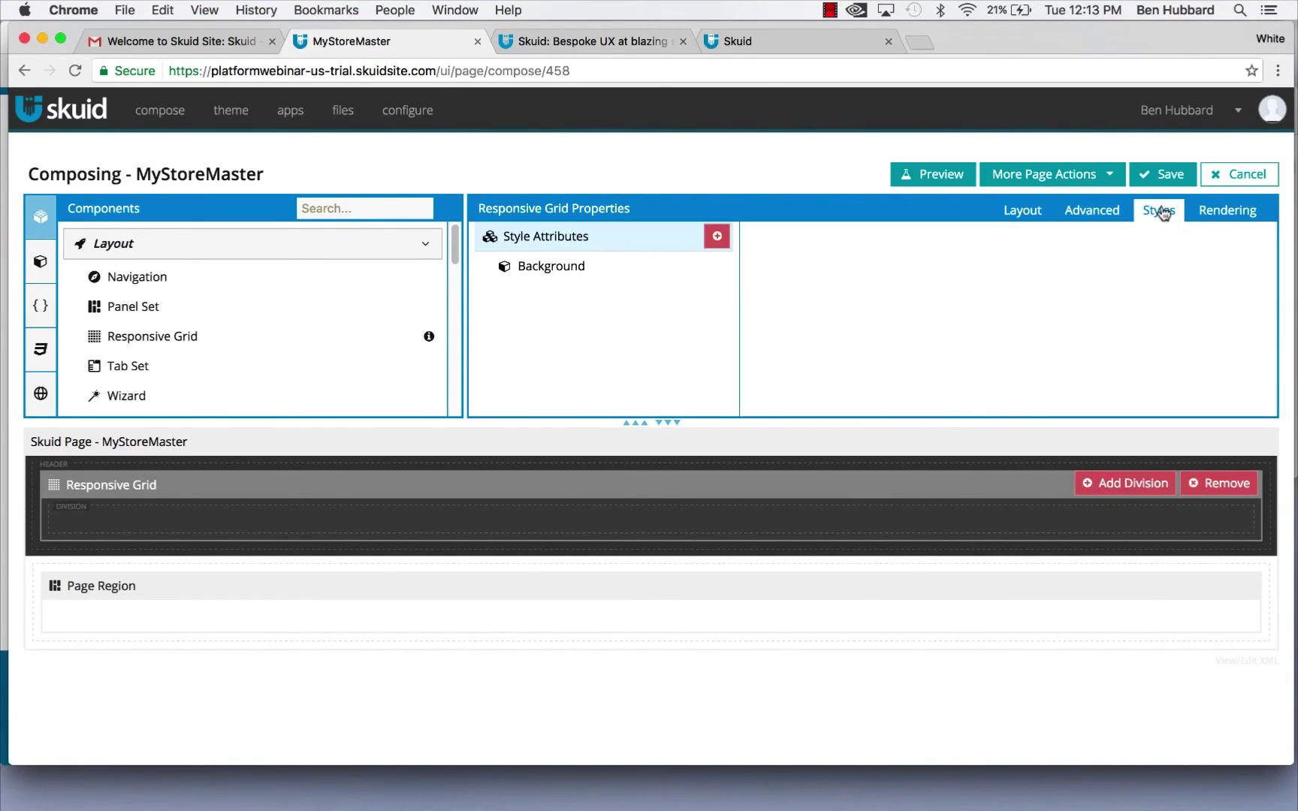
{"action": "left_click", "coordinate": [1107, 216]}
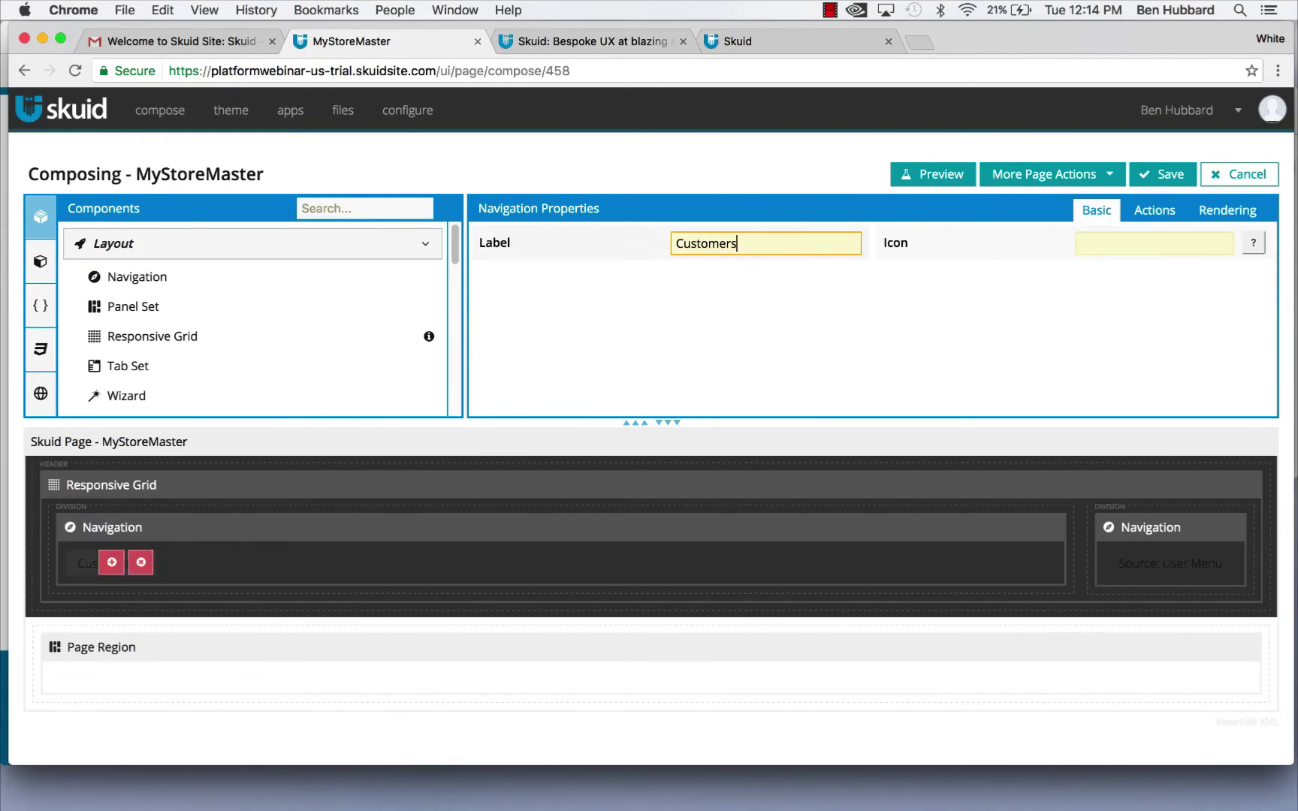
{"action": "type", "text": "Categories"}
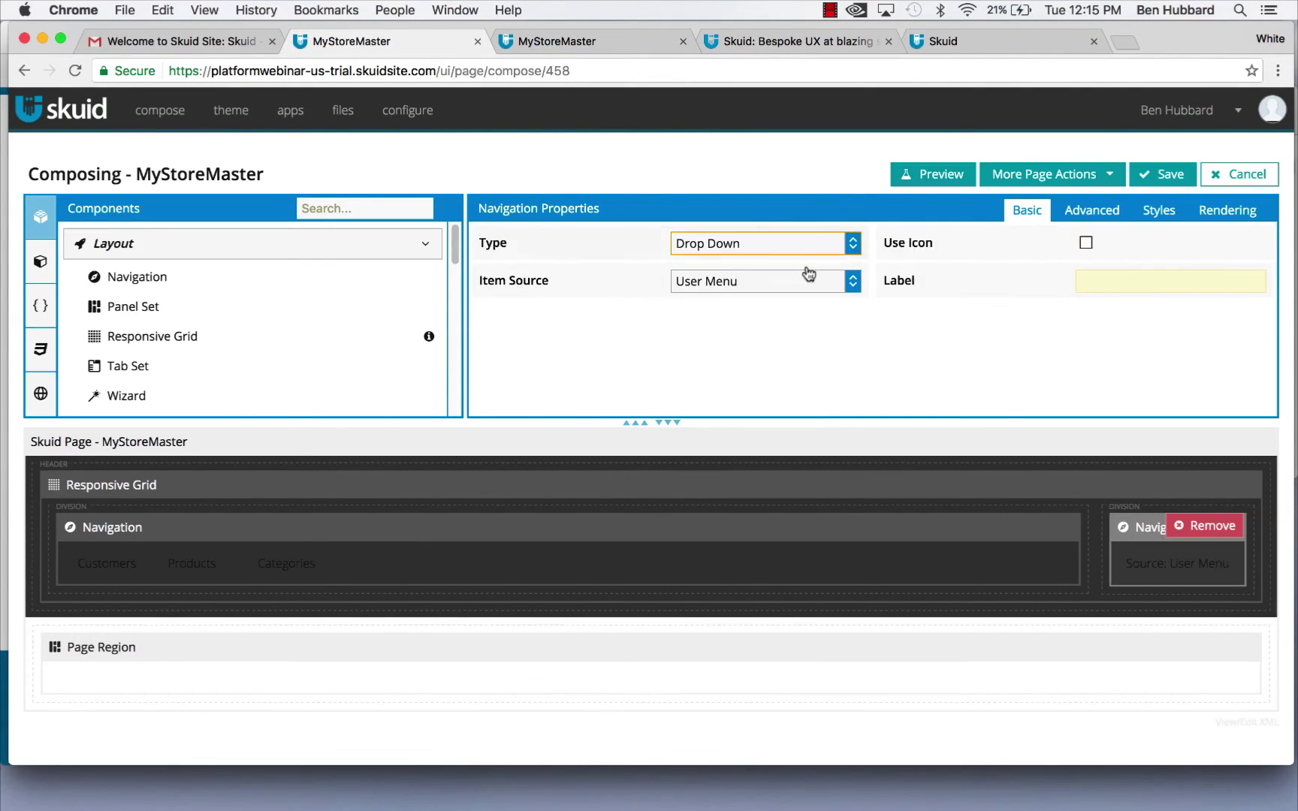
- Label the user-menu navigation {{$UserInfo.firstName}}, save the page and close the old preview tab
{"action": "left_click", "coordinate": [722, 565]}
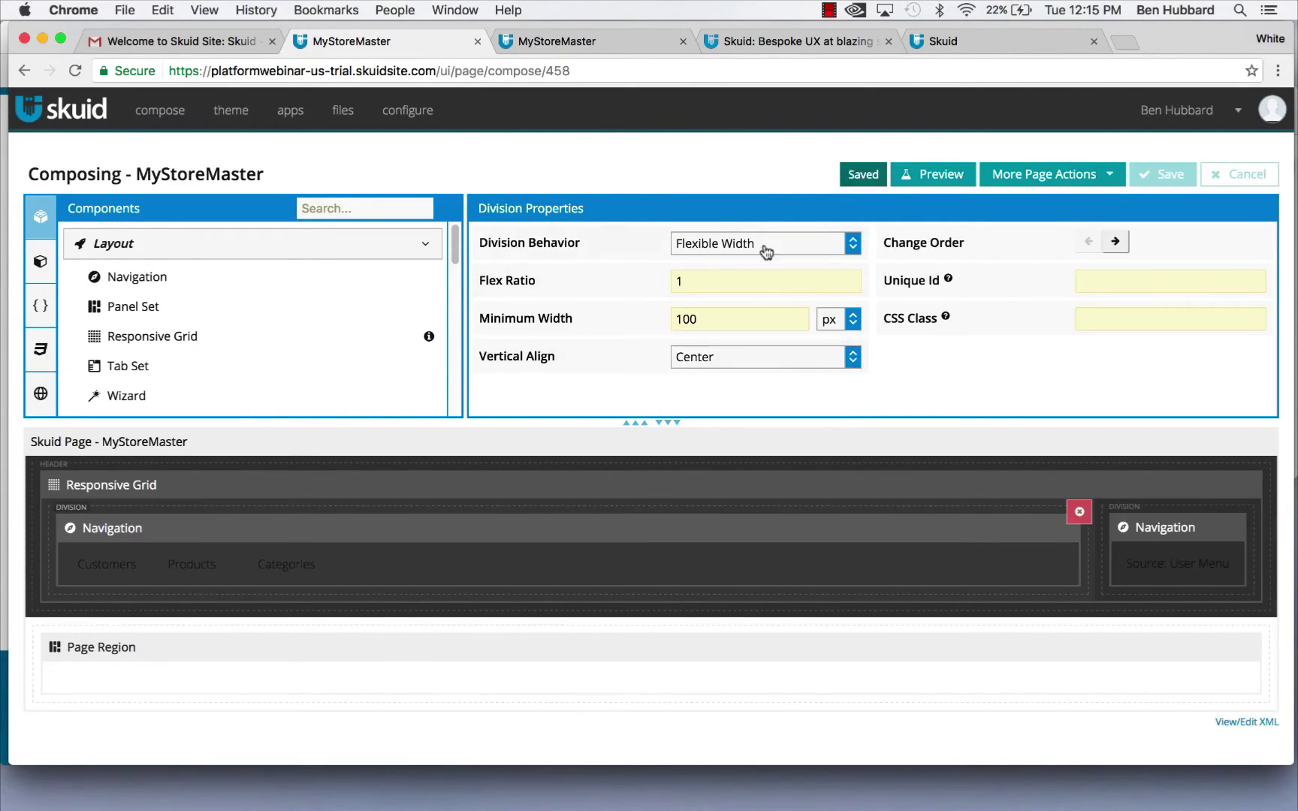
{"action": "left_click", "coordinate": [1149, 527]}
{"action": "left_click", "coordinate": [1137, 280]}
{"action": "type", "text": "{{$UserInfo.firstName}}"}
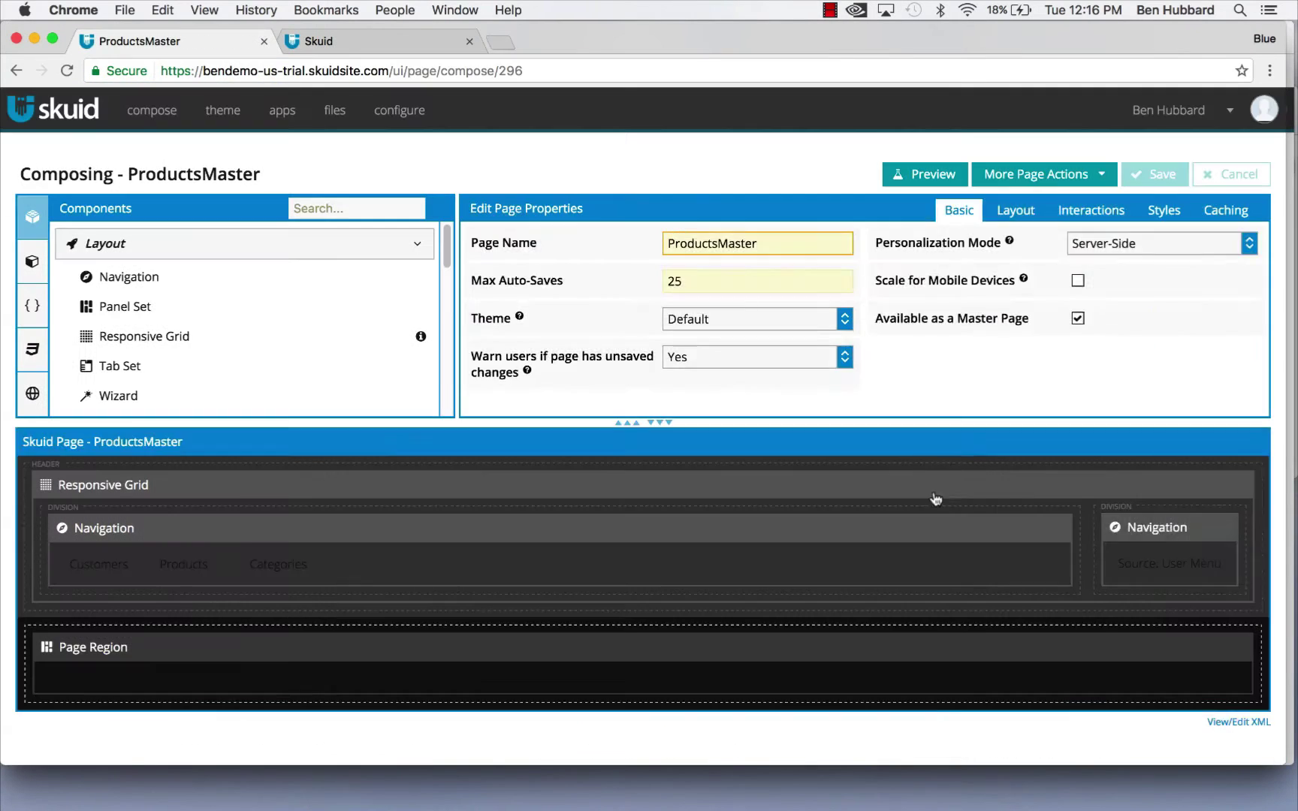
{"action": "left_click", "coordinate": [1270, 38]}
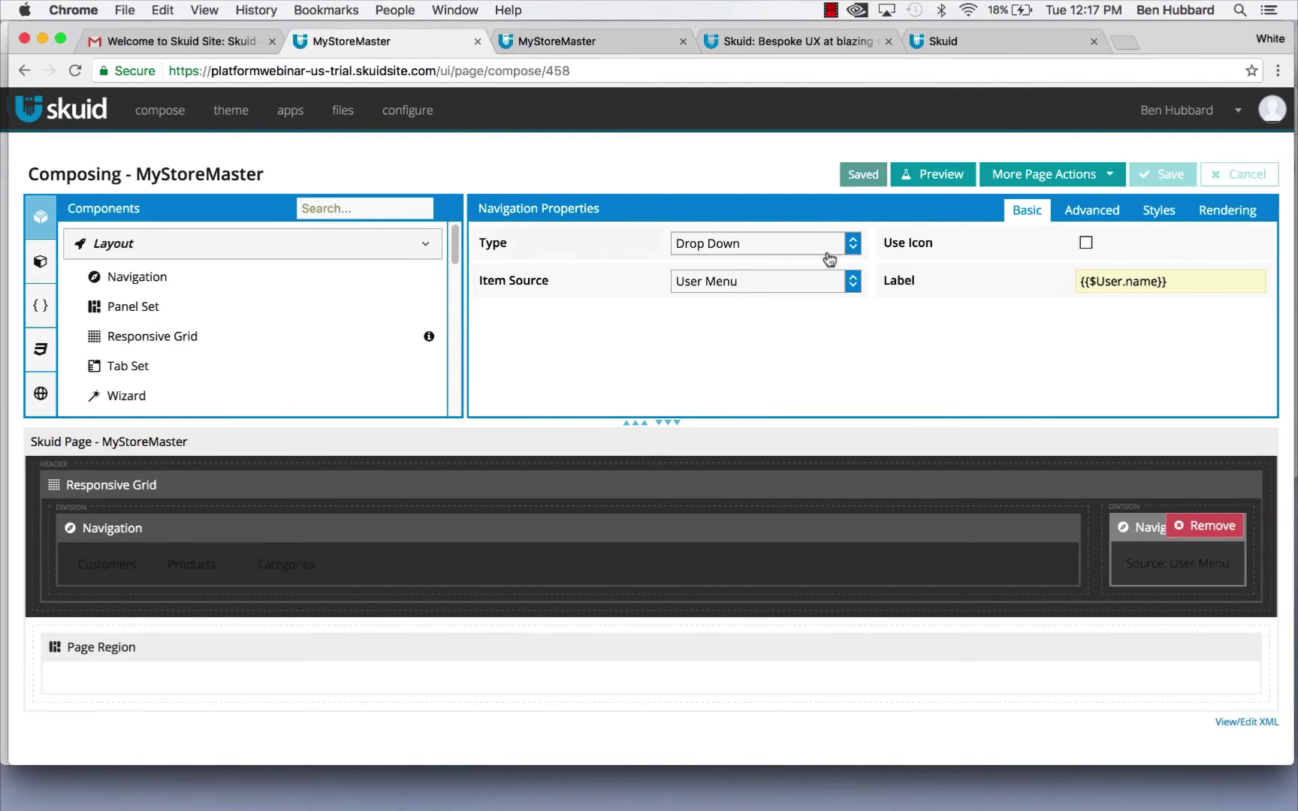
{"action": "left_click", "coordinate": [683, 40]}
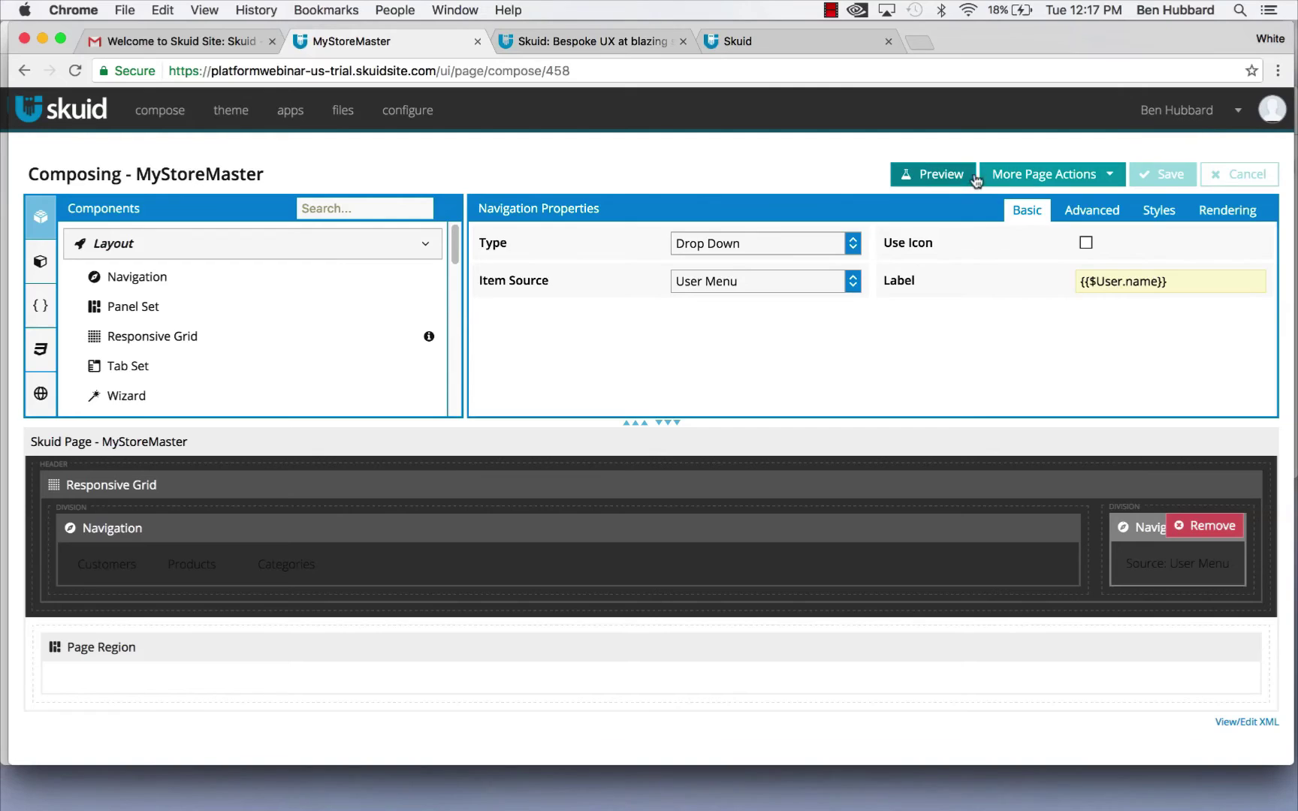
- Preview MyStoreMaster and expand the user drop-down's My Apps submenu to show Skuid Setup
{"action": "left_click", "coordinate": [925, 177]}
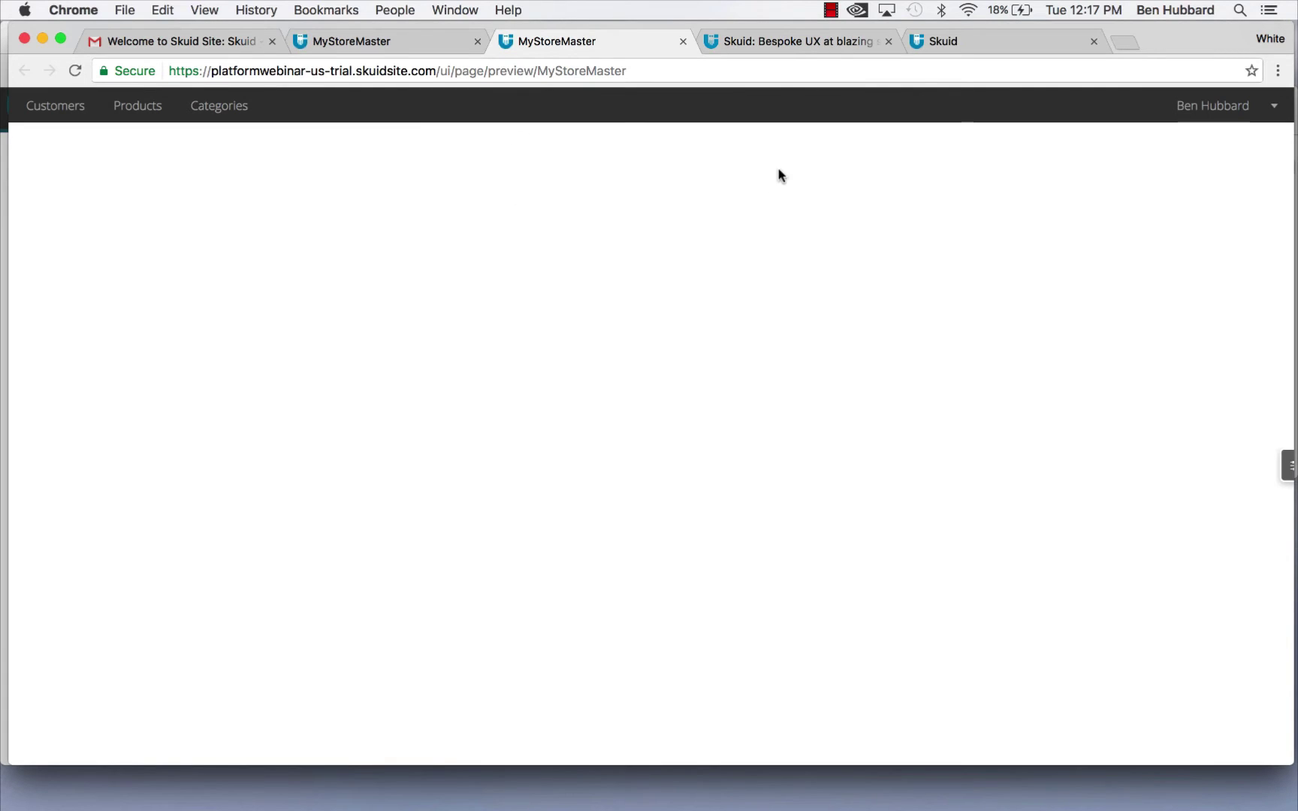
{"action": "left_click", "coordinate": [1274, 106]}
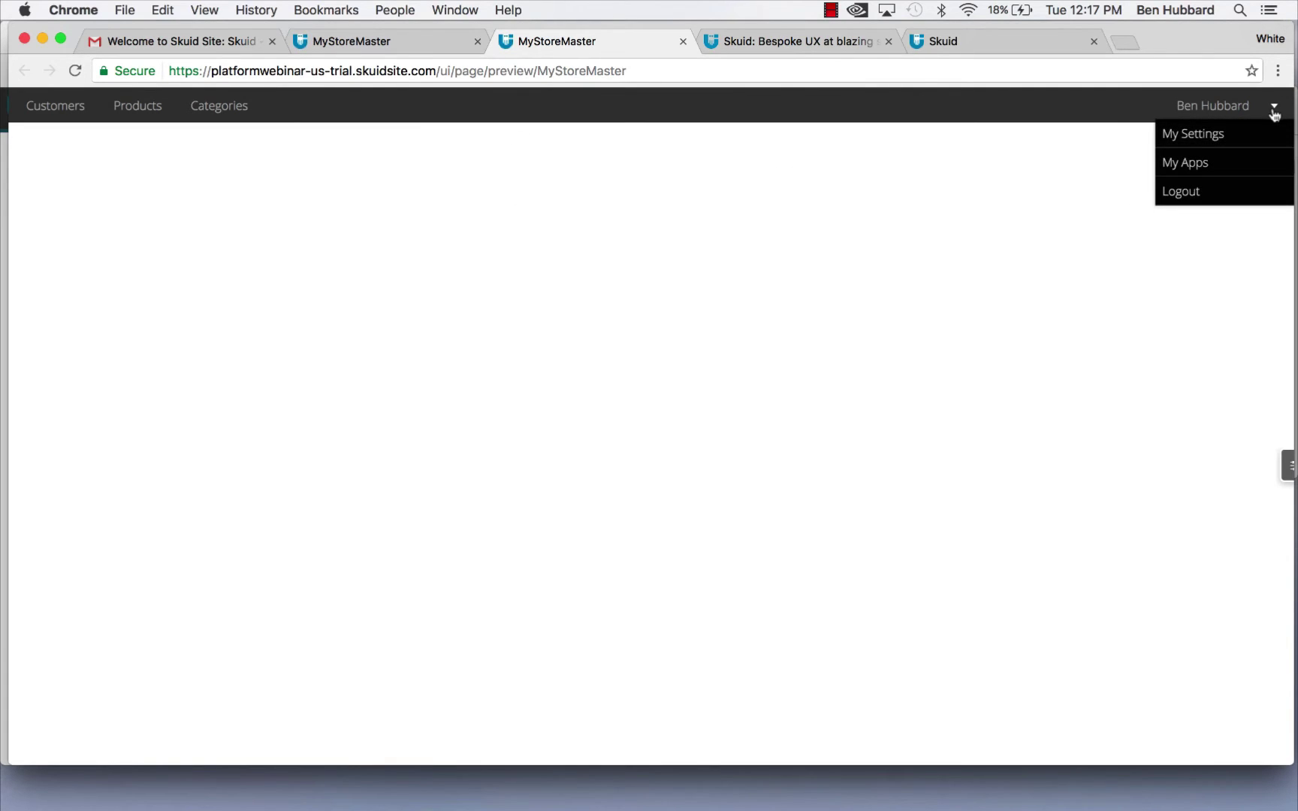
{"action": "mouse_move", "coordinate": [1185, 162]}
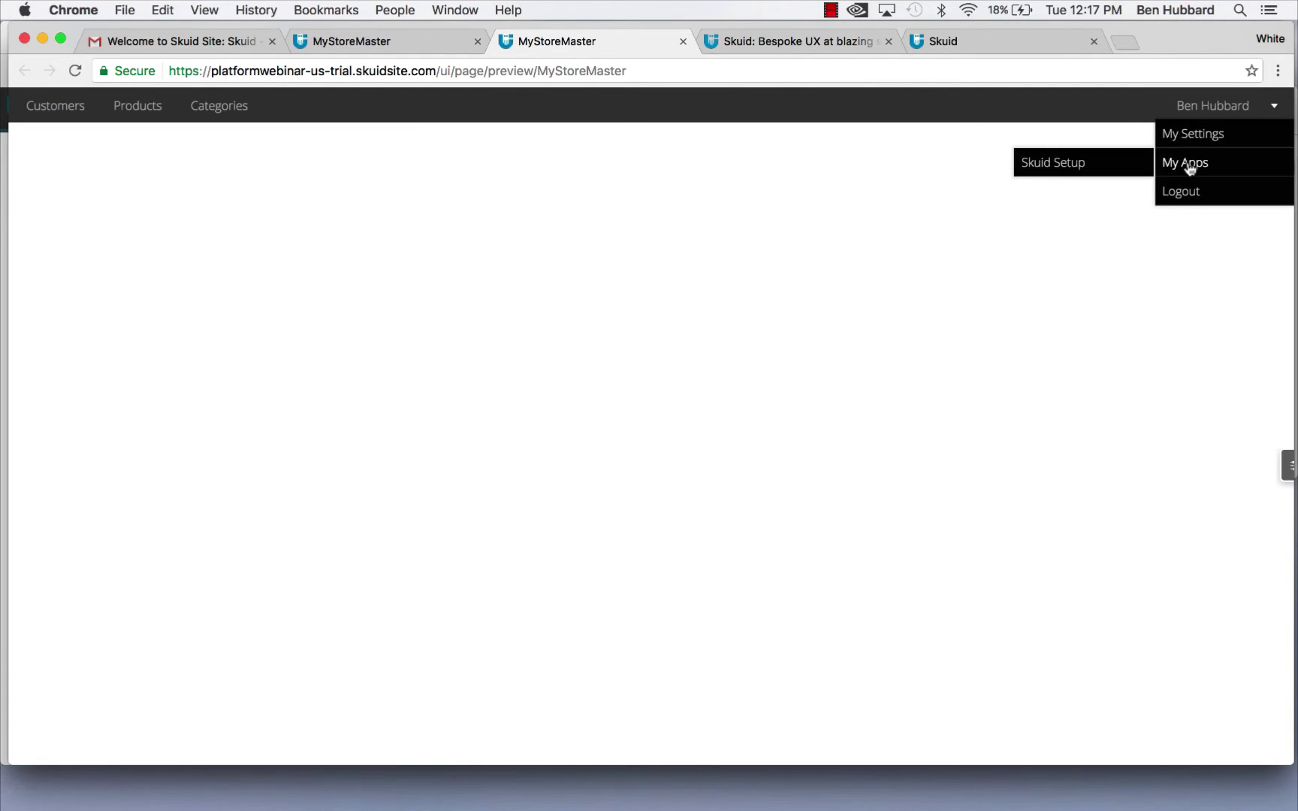
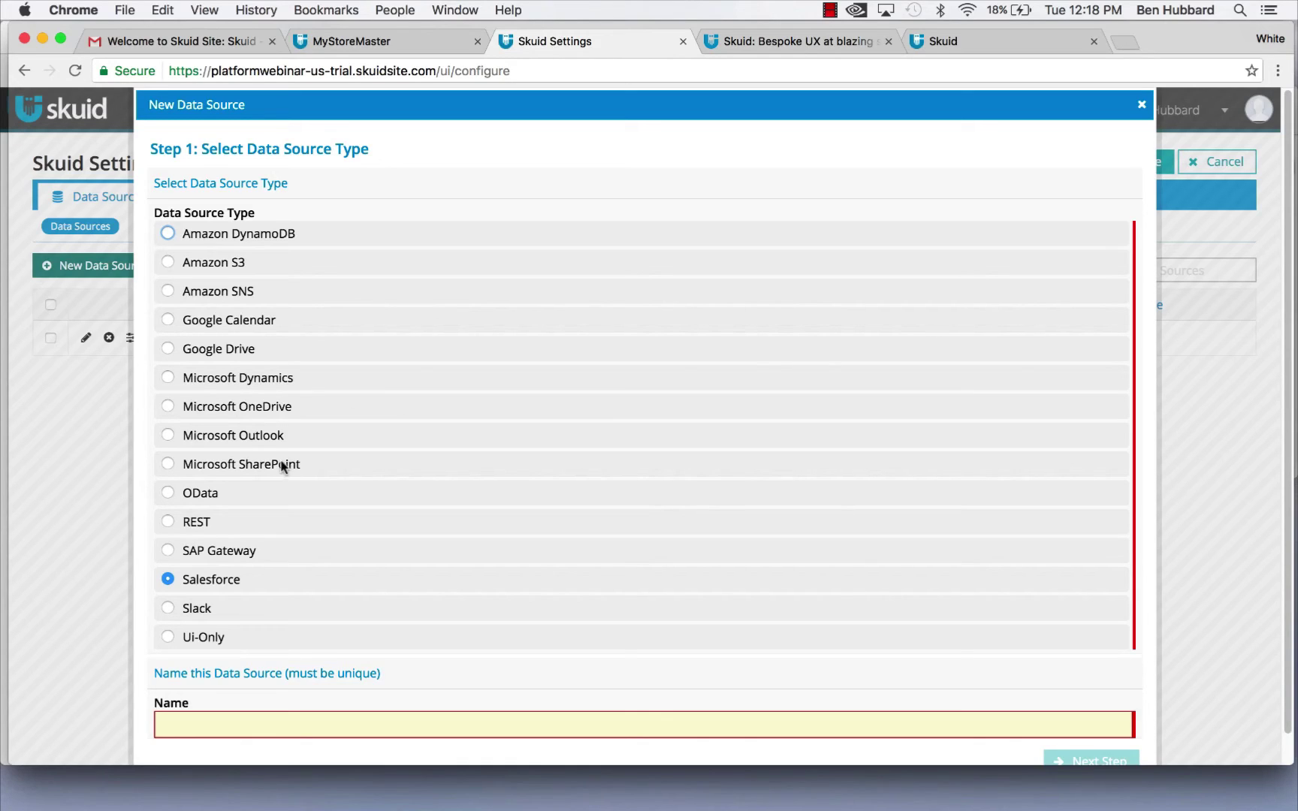
- Create an OData data source named MyStoreData with the services.odata.org endpoint URL and save it
{"action": "left_click", "coordinate": [188, 497]}
{"action": "left_click", "coordinate": [365, 720]}
{"action": "type", "text": "MyStoreData"}
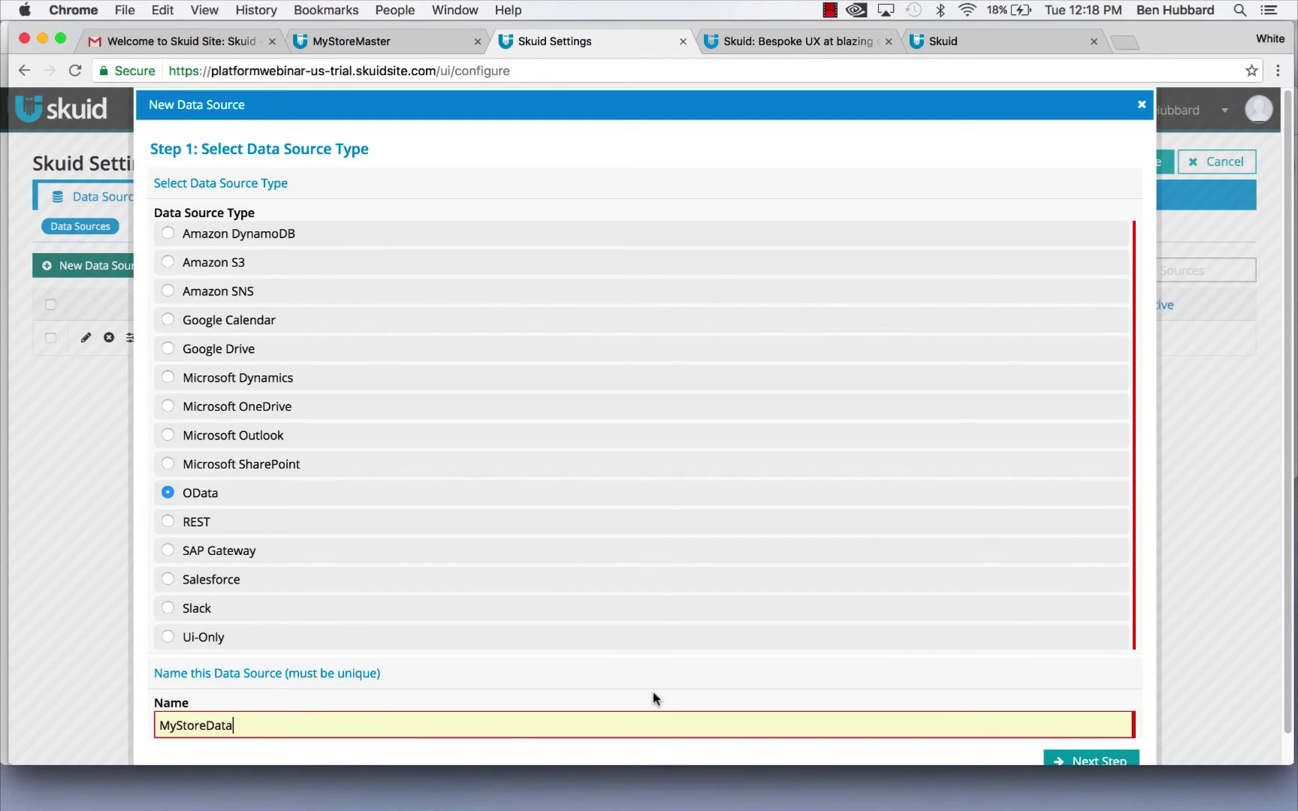
{"action": "scroll", "coordinate": [657, 691], "scroll_direction": "down", "scroll_amount": 2}
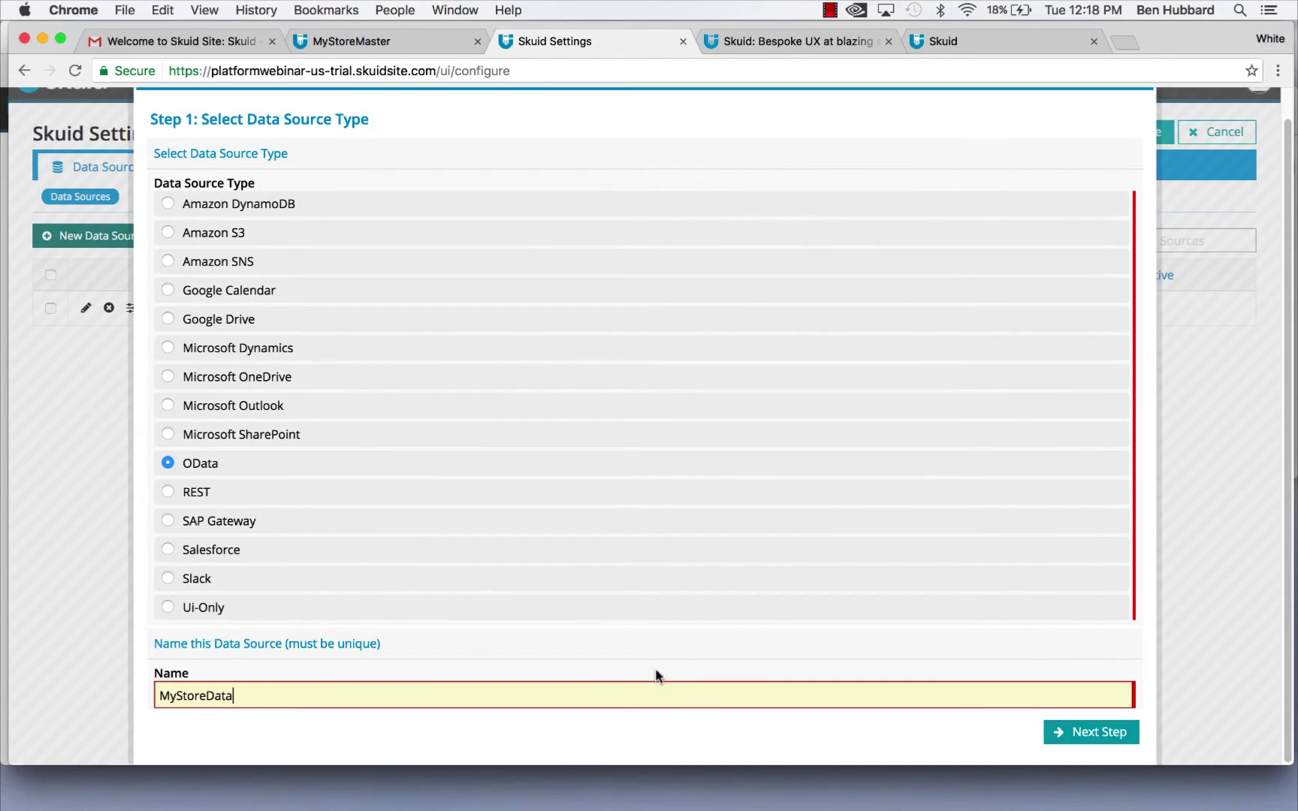
{"action": "left_click", "coordinate": [1083, 734]}
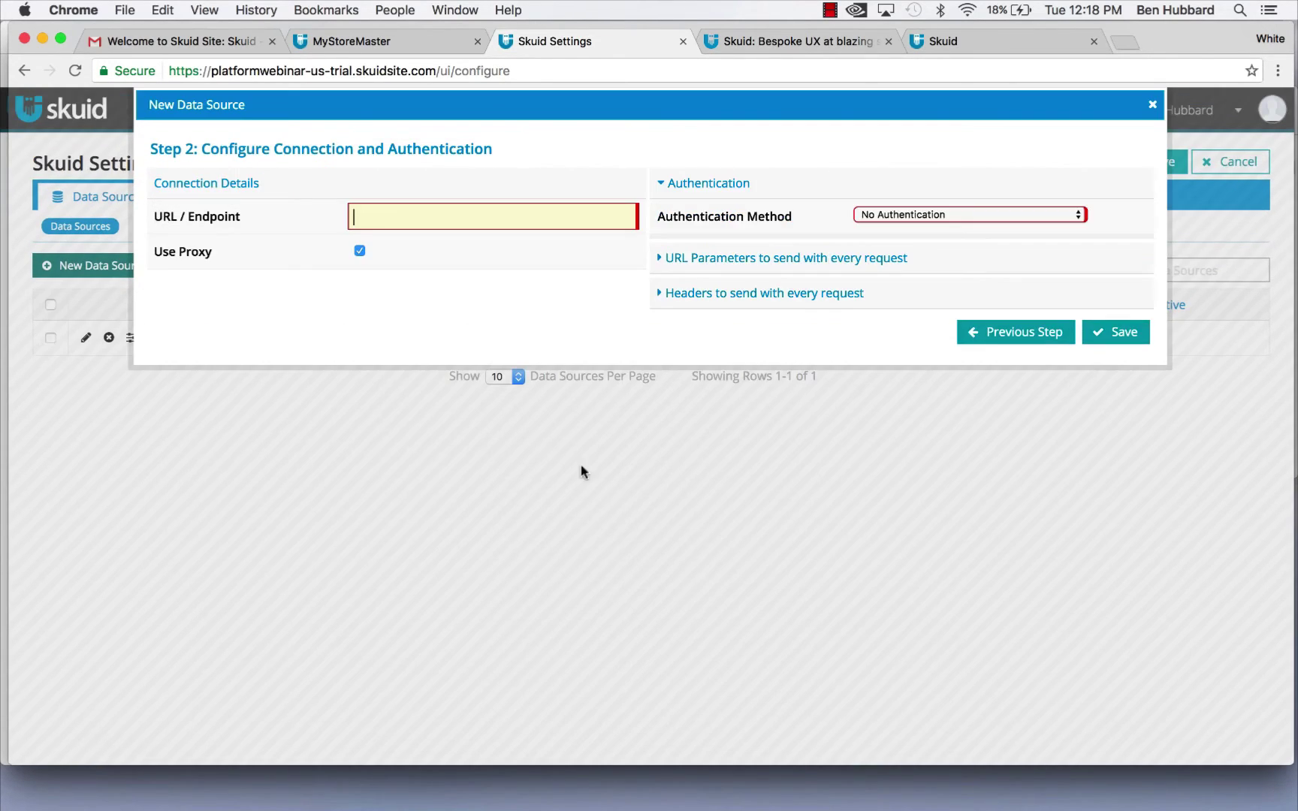
{"action": "left_click", "coordinate": [413, 218]}
{"action": "type", "text": "http://services.odata.org/V3/(S(3xkvbfluby1cr0jj2bhwelk))/OData/OData.svc/"}
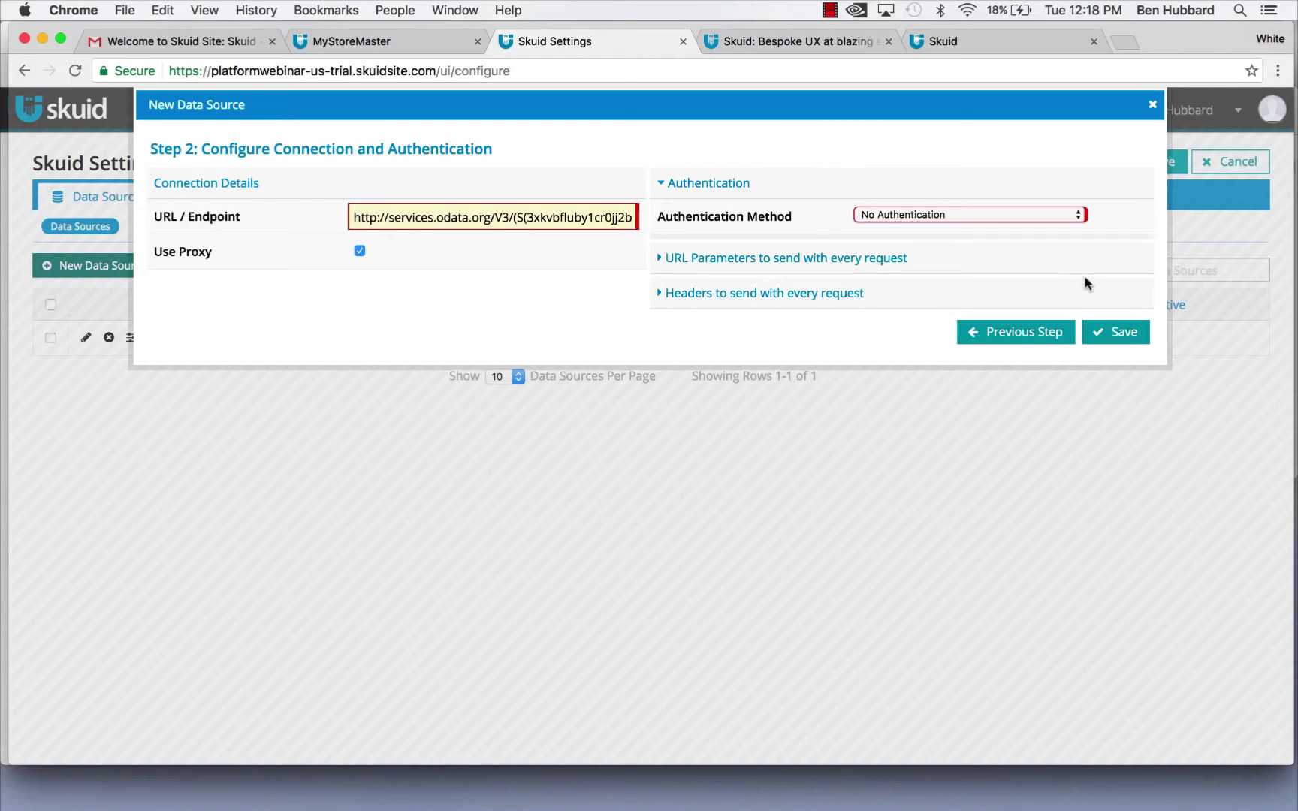
{"action": "left_click", "coordinate": [1129, 336]}
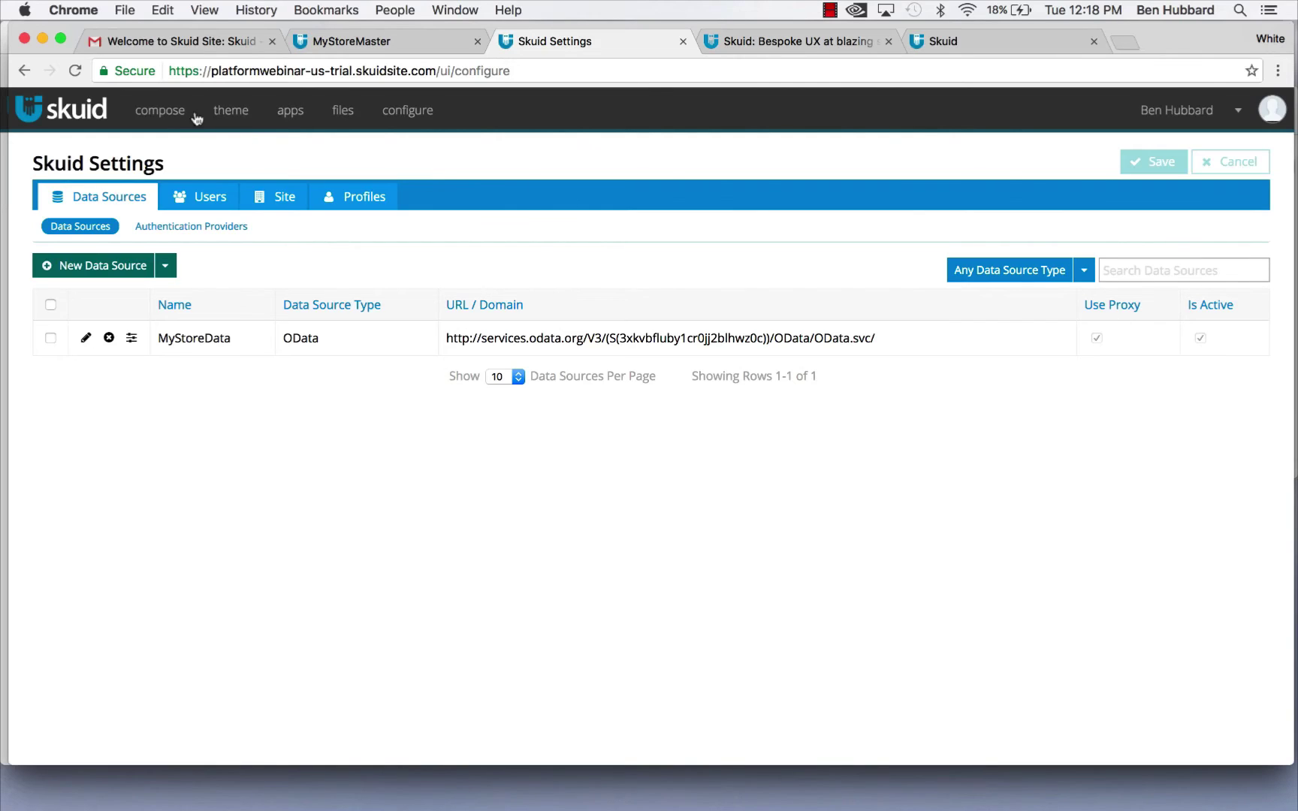
- From the pages list, create a page named Customers that uses the MyStoreMaster master page
{"action": "mouse_move", "coordinate": [177, 114]}
{"action": "left_click", "coordinate": [183, 168]}
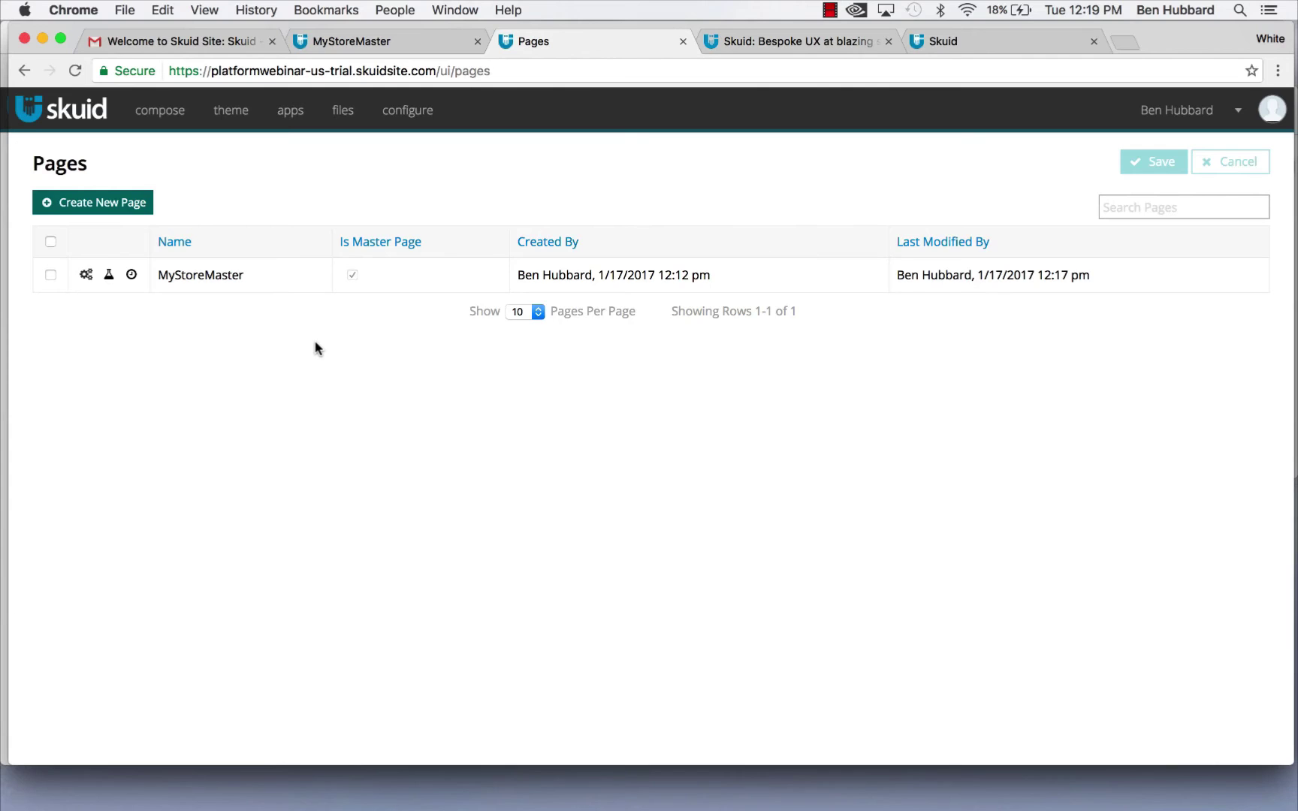
{"action": "left_click", "coordinate": [107, 203]}
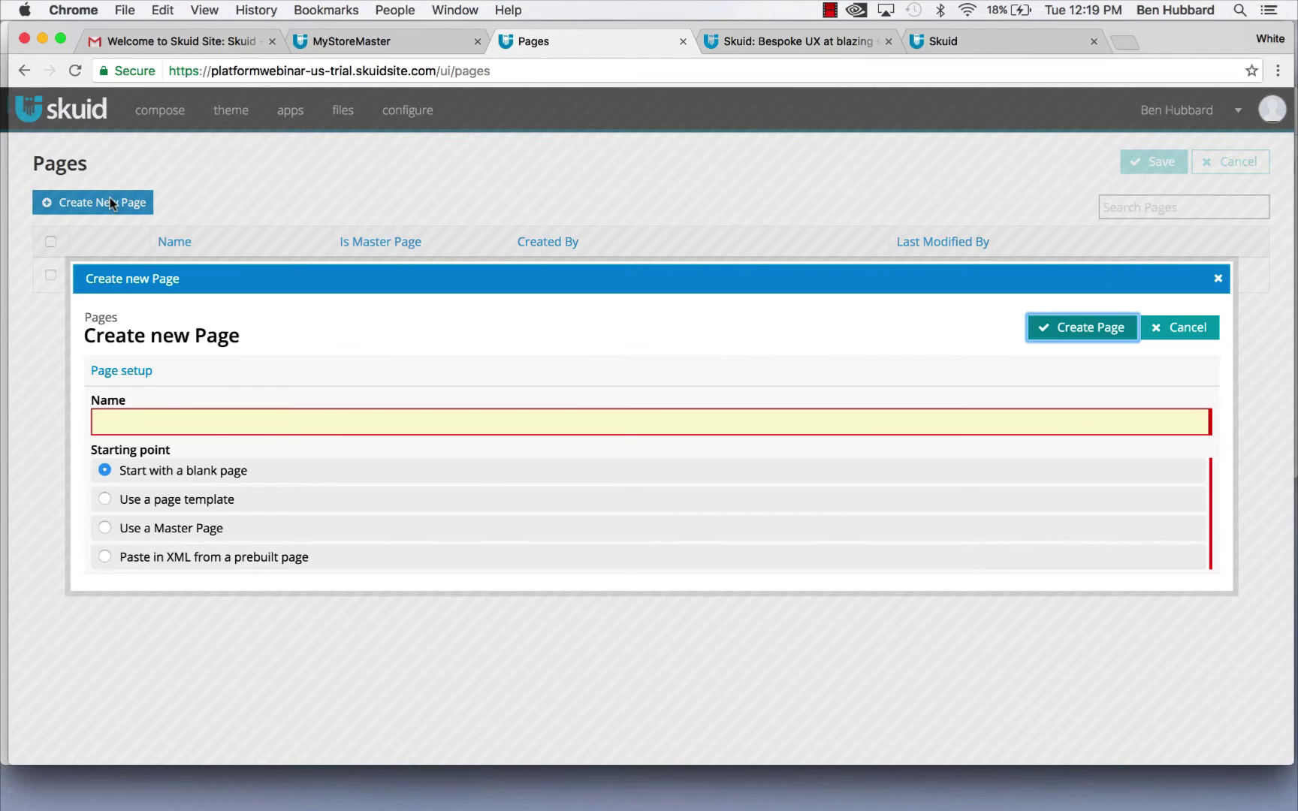
{"action": "left_click", "coordinate": [234, 424]}
{"action": "type", "text": "Customers"}
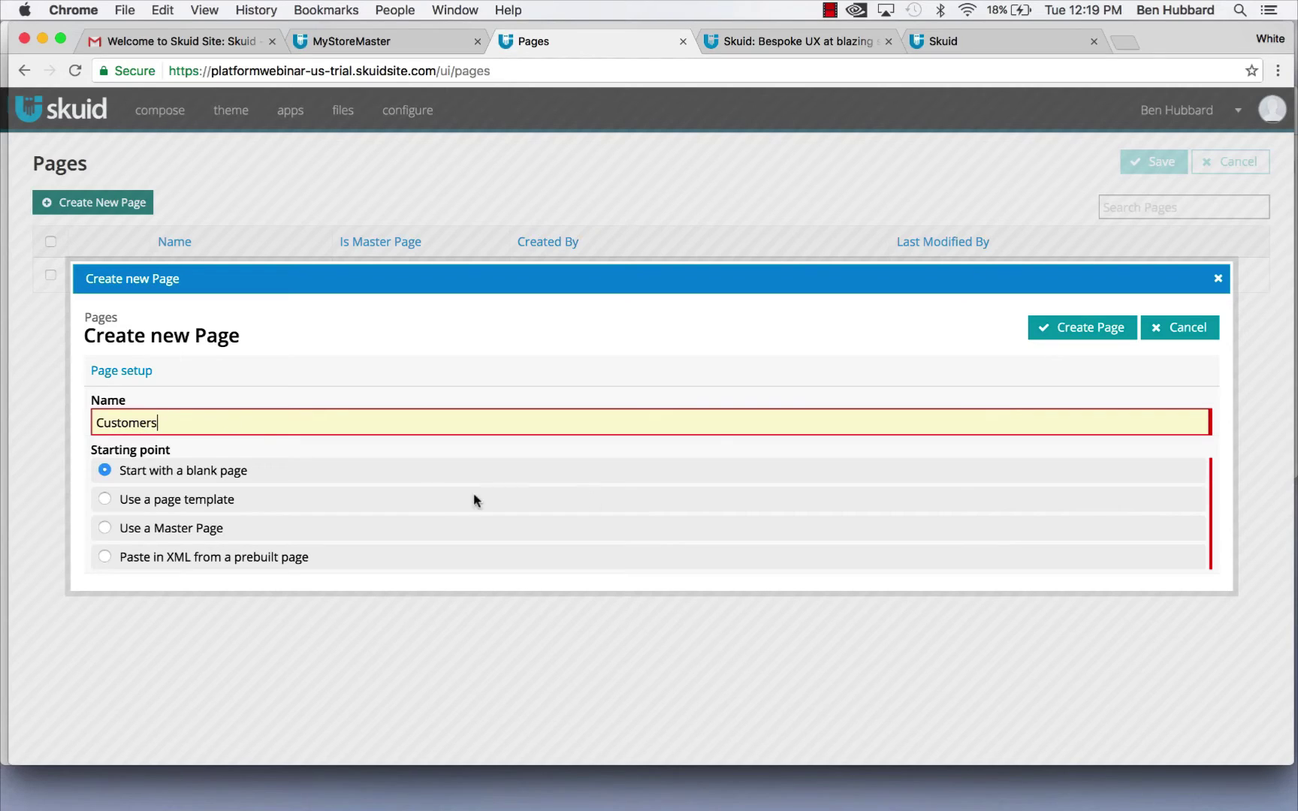
{"action": "left_click", "coordinate": [150, 529]}
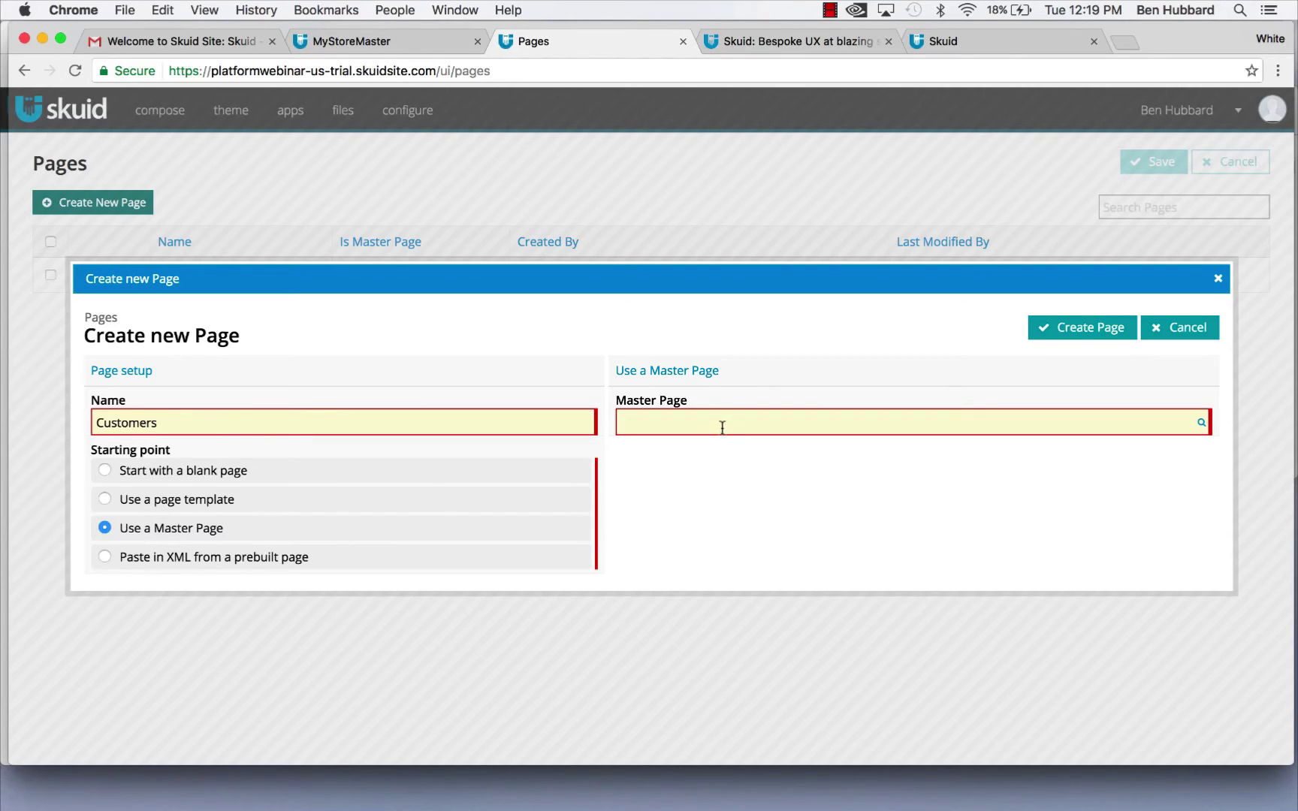
{"action": "left_click", "coordinate": [1202, 423]}
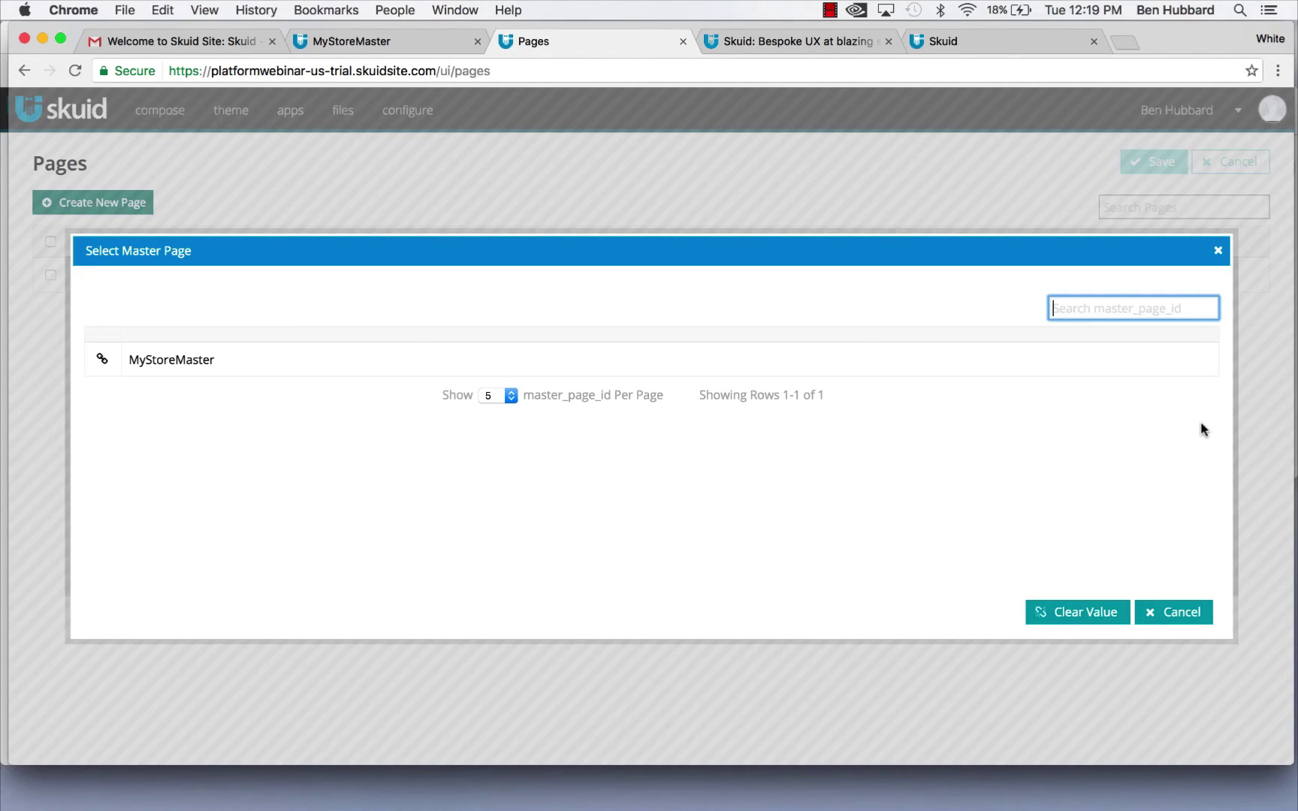
{"action": "left_click", "coordinate": [103, 359]}
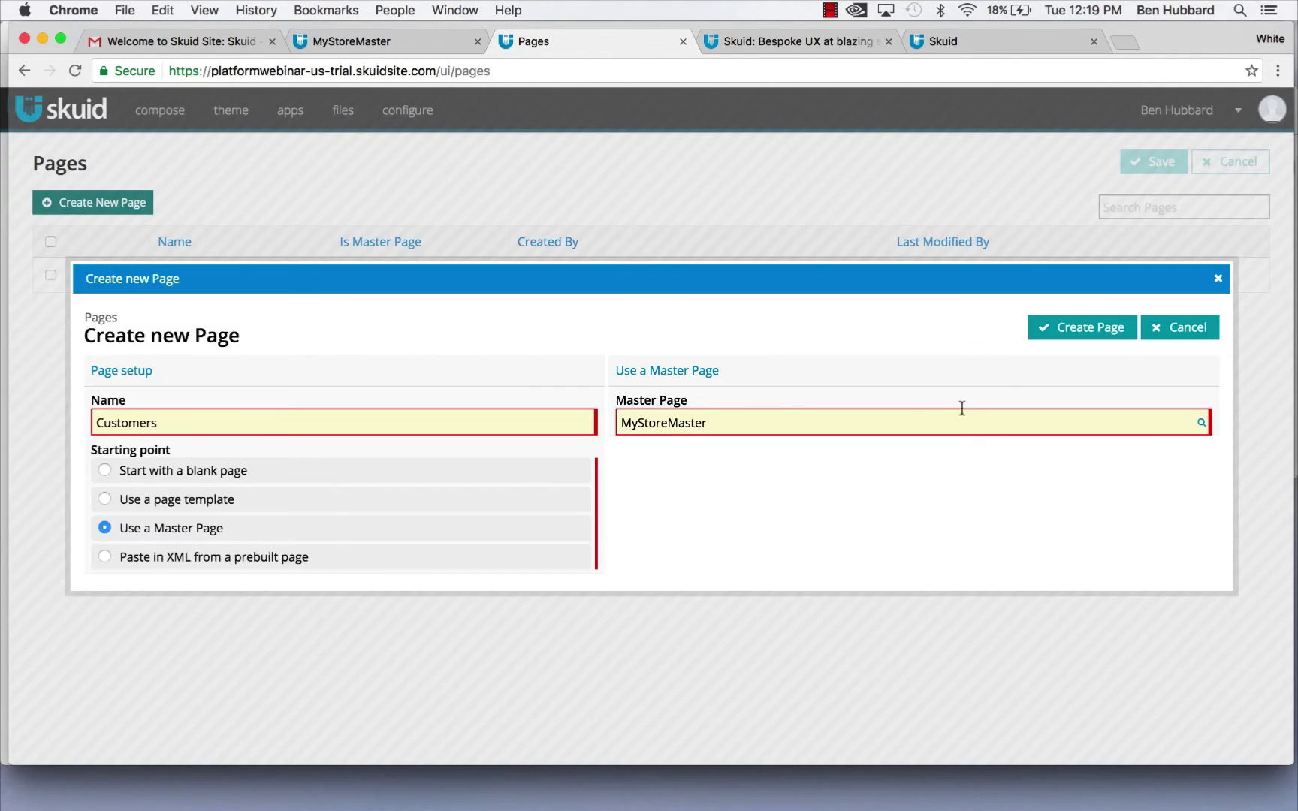
{"action": "left_click", "coordinate": [1088, 328]}
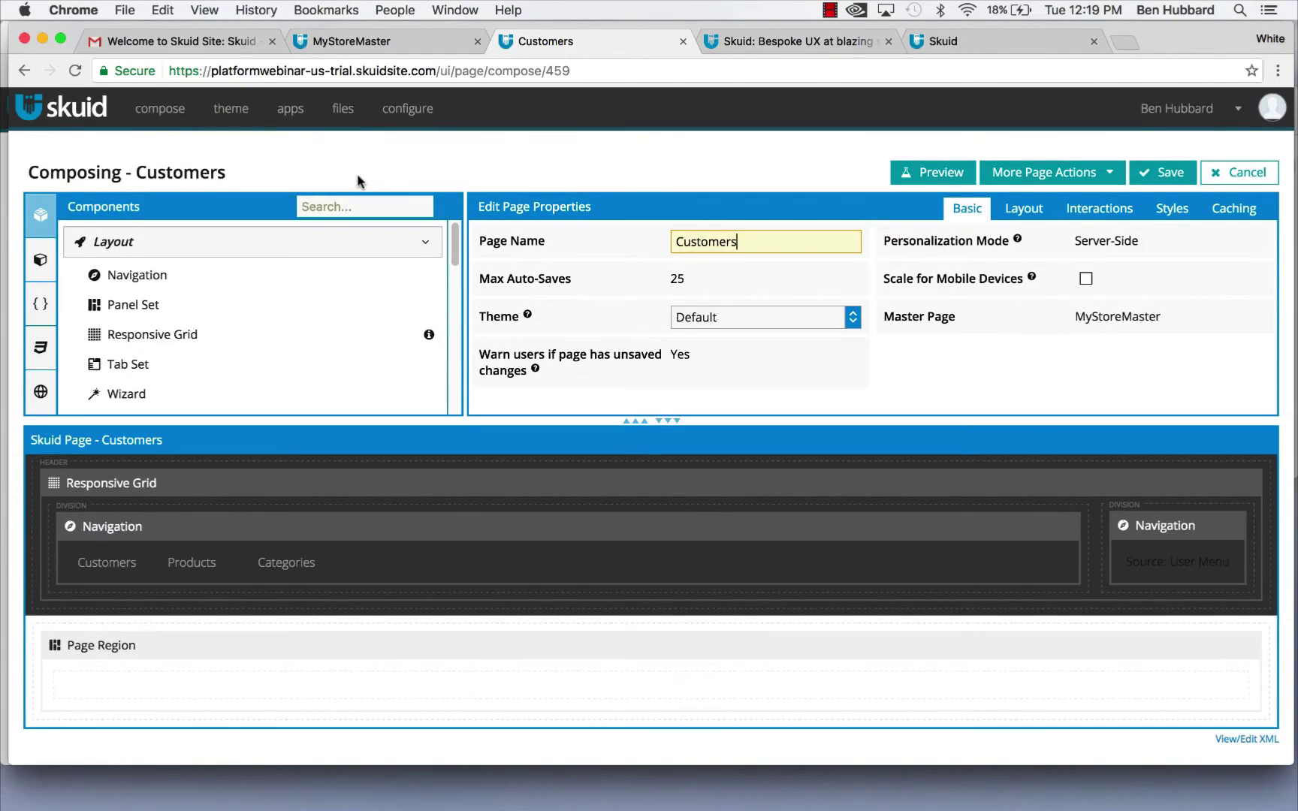
- Add a data model named Customers using OData with external object ODataDemo.Persons
{"action": "left_click", "coordinate": [41, 265]}
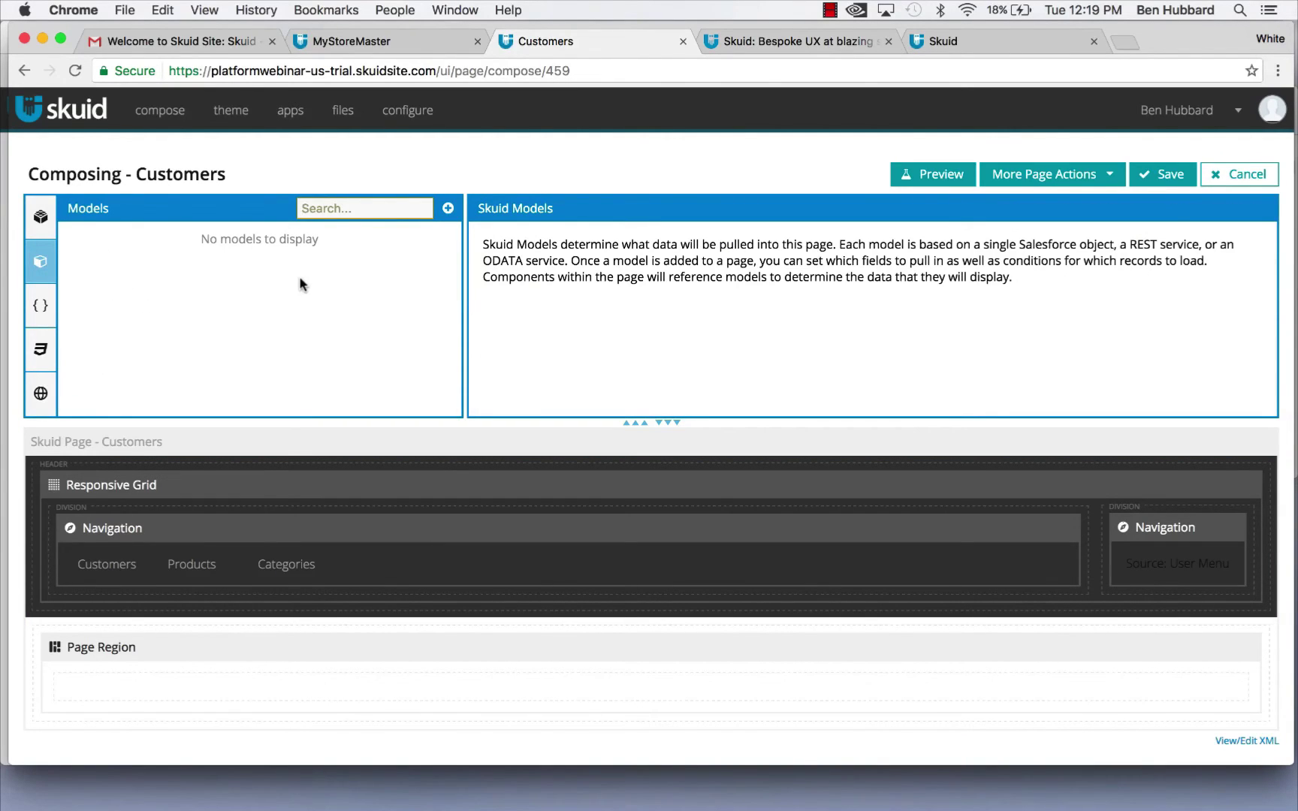
{"action": "left_click", "coordinate": [451, 210]}
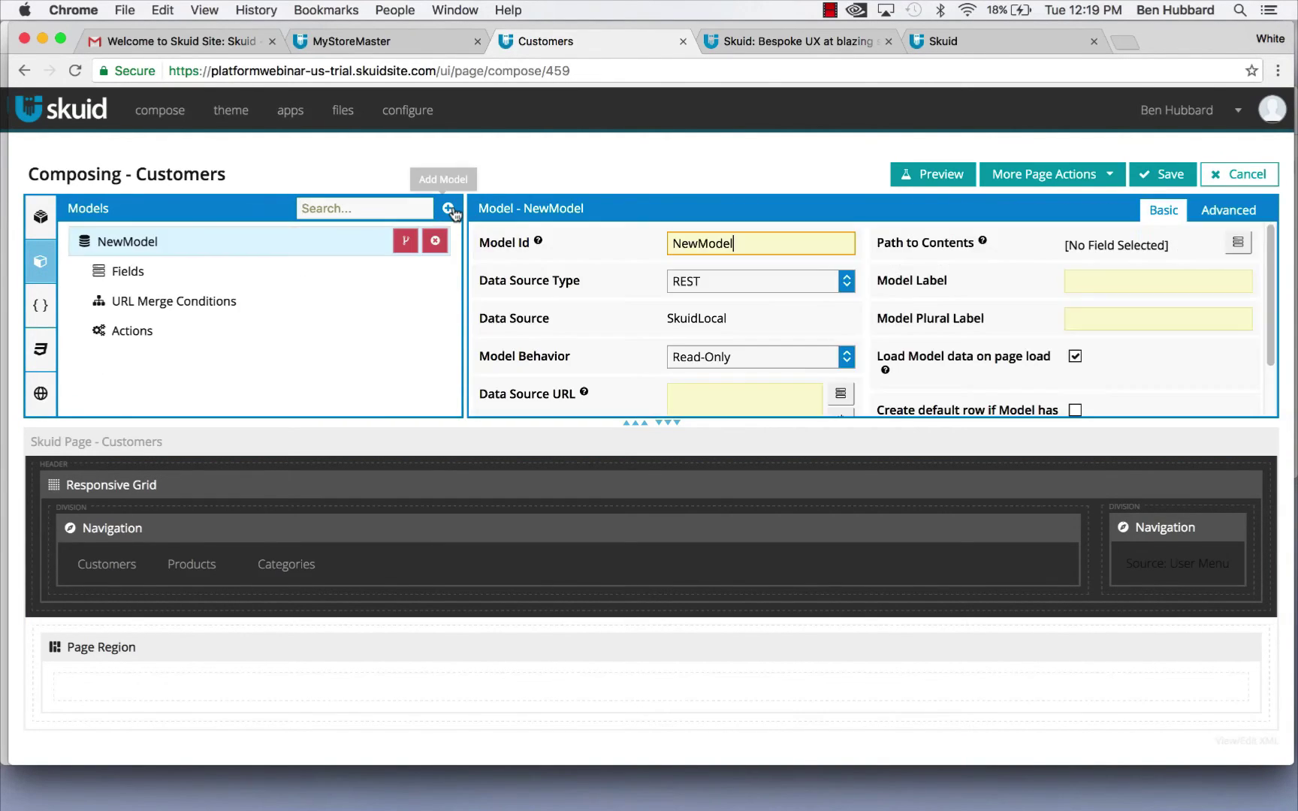
{"action": "double_click", "coordinate": [746, 243]}
{"action": "type", "text": "Customers"}
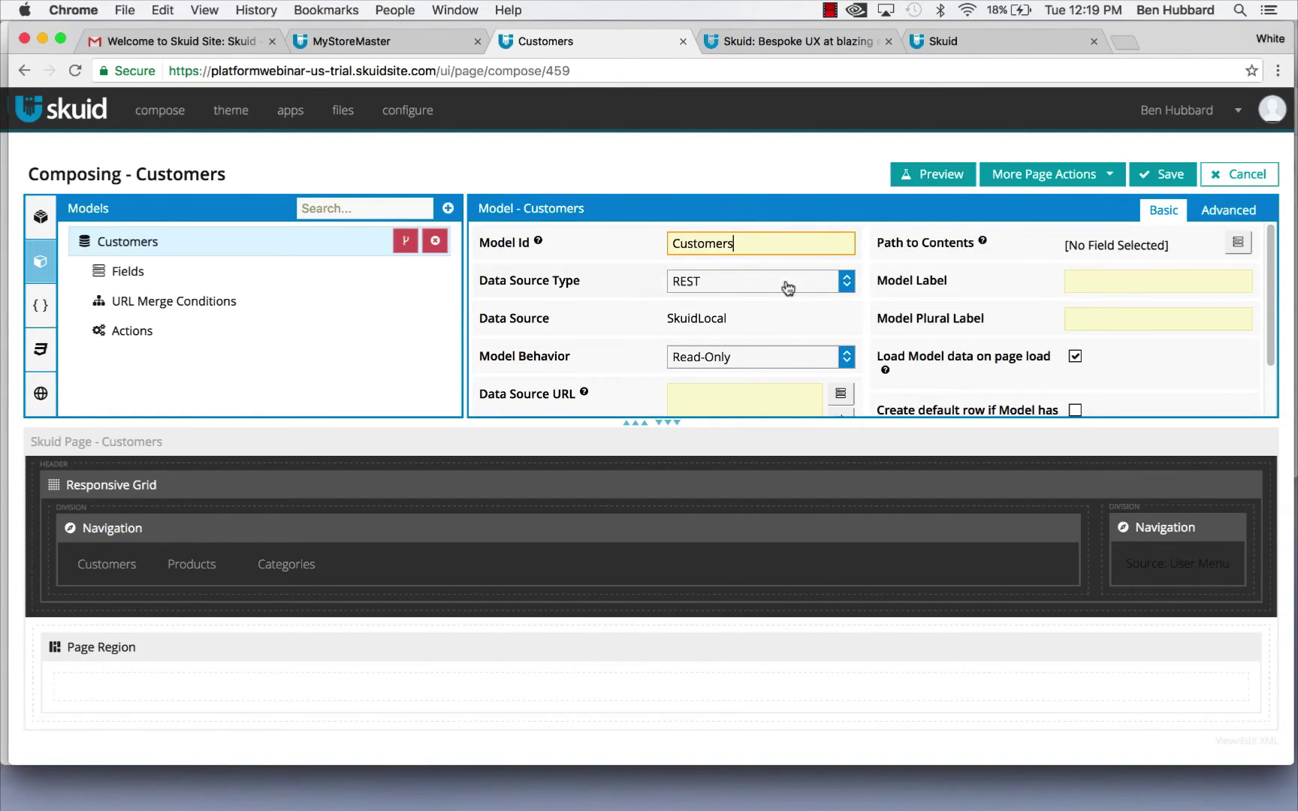
{"action": "left_click", "coordinate": [808, 282]}
{"action": "left_click", "coordinate": [761, 266]}
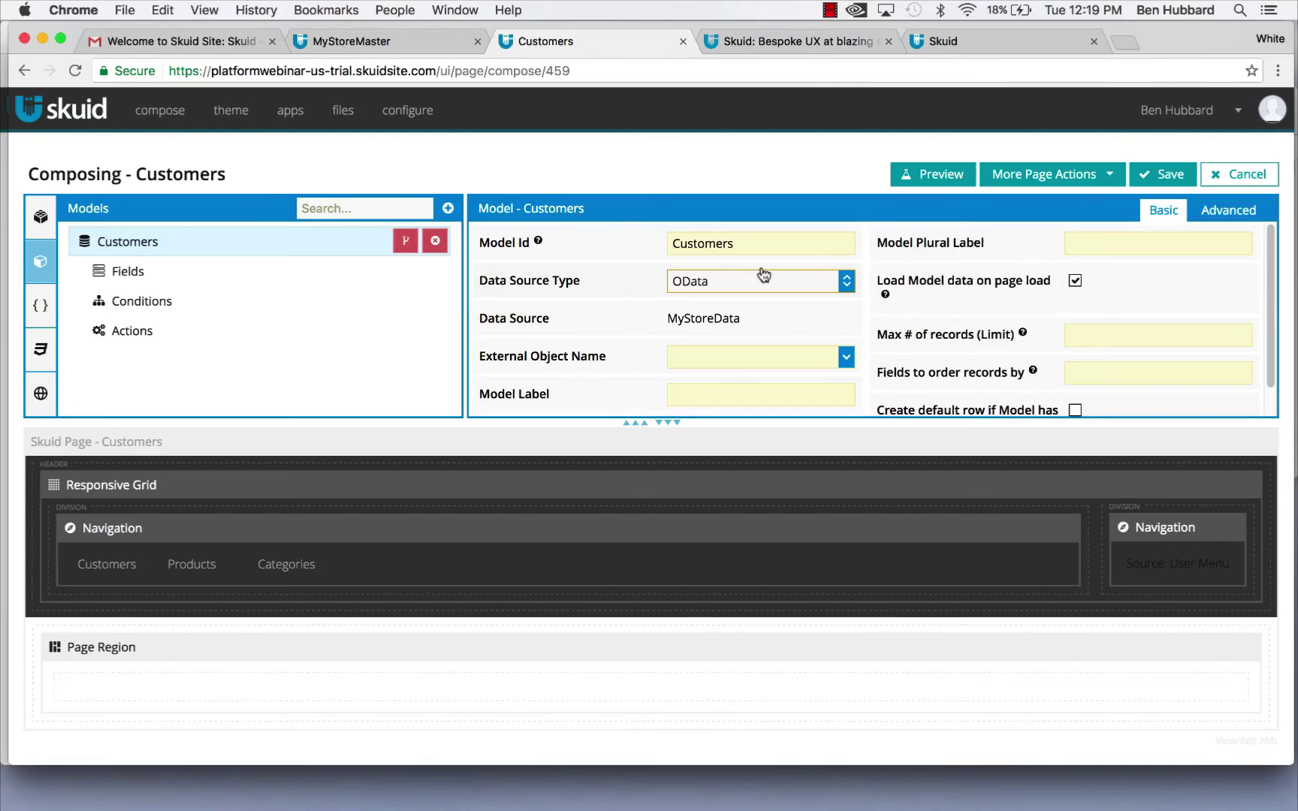
{"action": "left_click", "coordinate": [845, 359]}
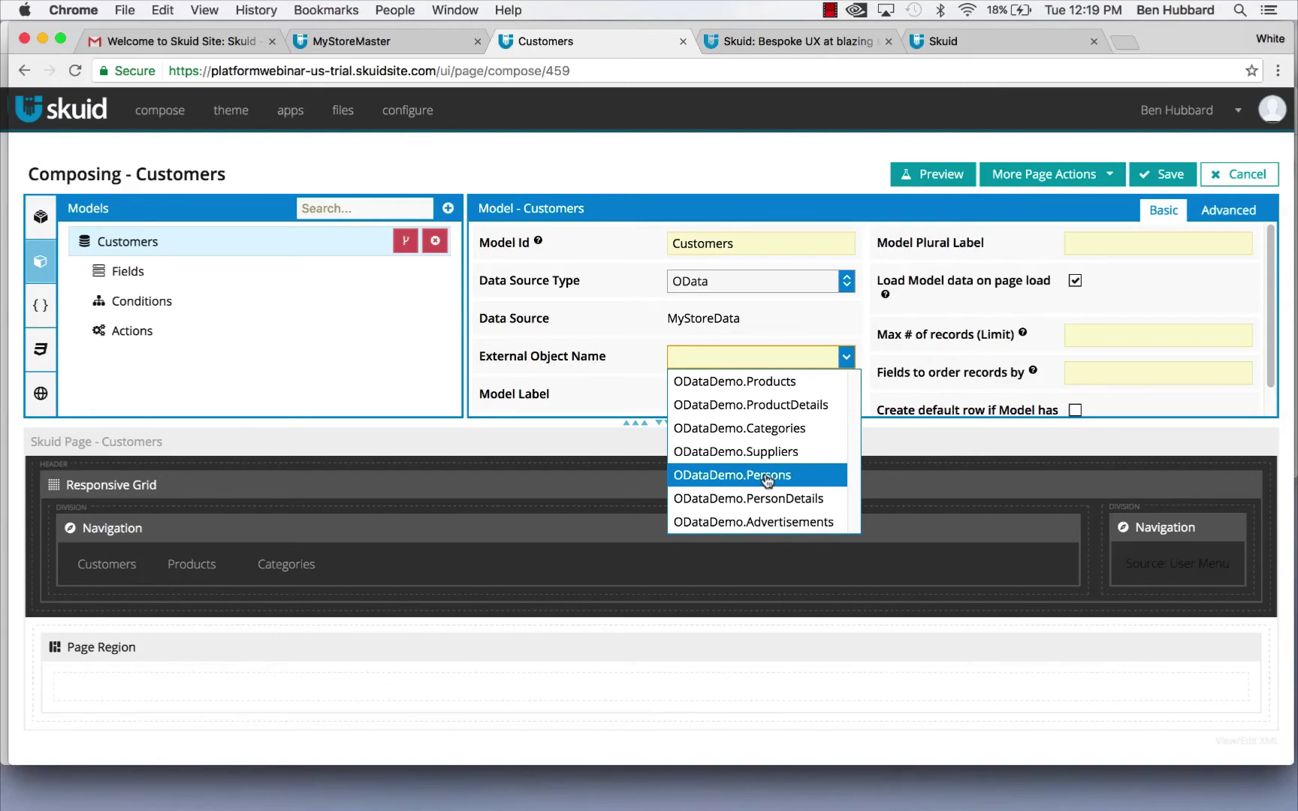
{"action": "left_click", "coordinate": [768, 480]}
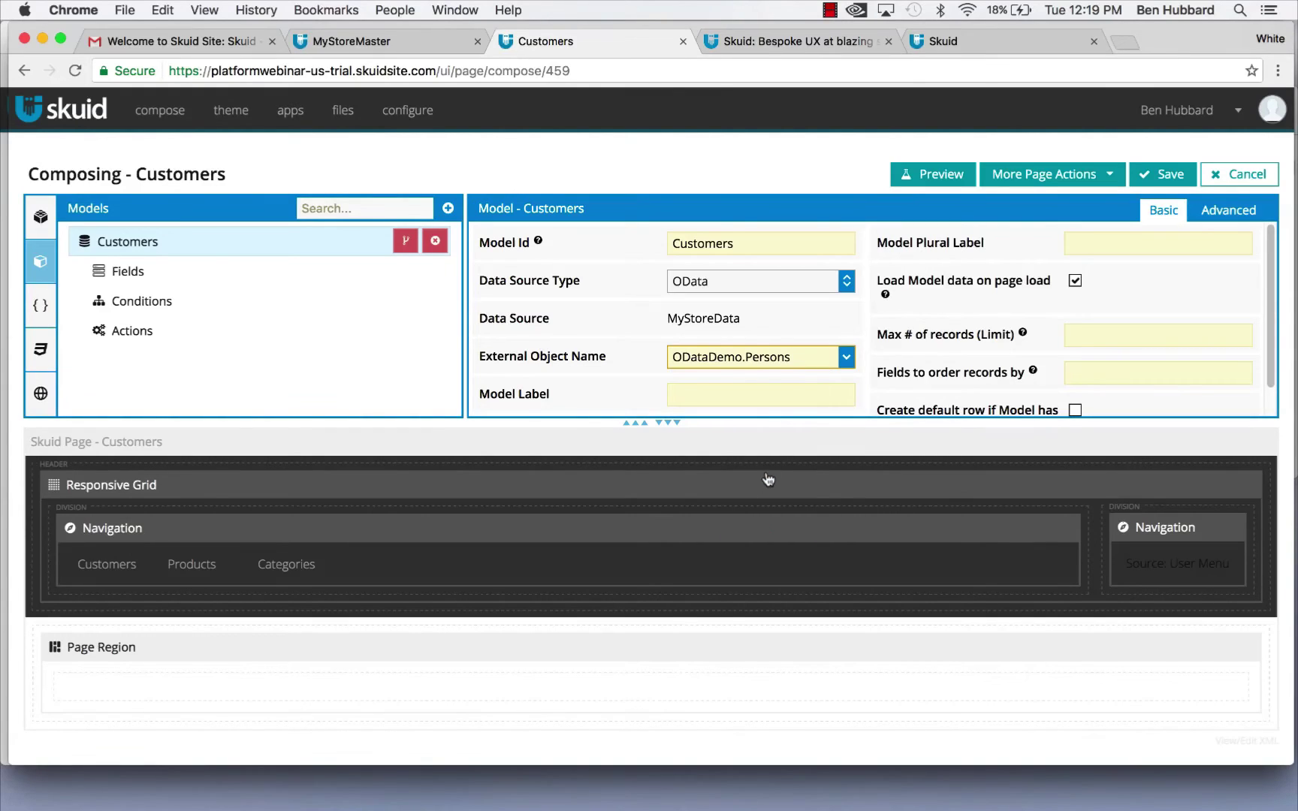
- Include the ID, Name, PersonDetail, Age, Gender and Phone fields in the model
{"action": "left_click", "coordinate": [163, 272]}
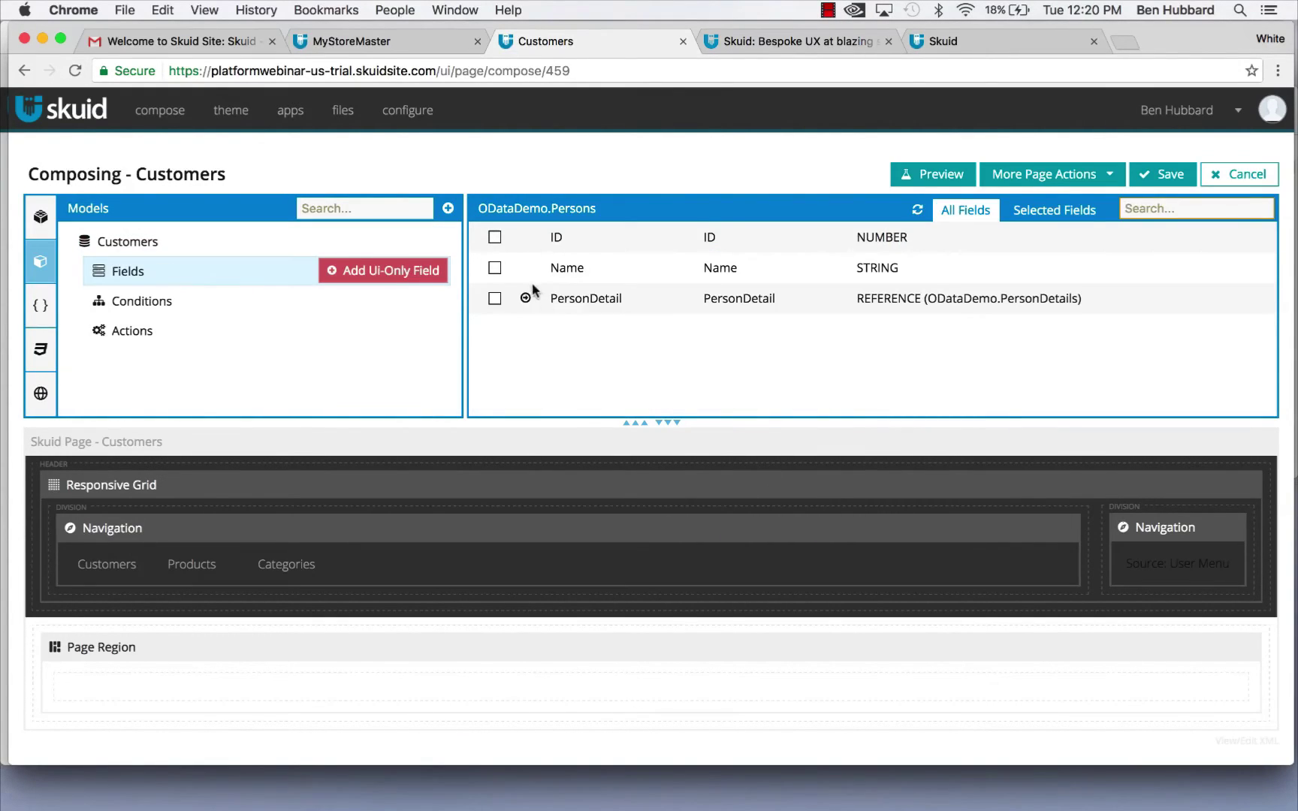
{"action": "left_click", "coordinate": [493, 238]}
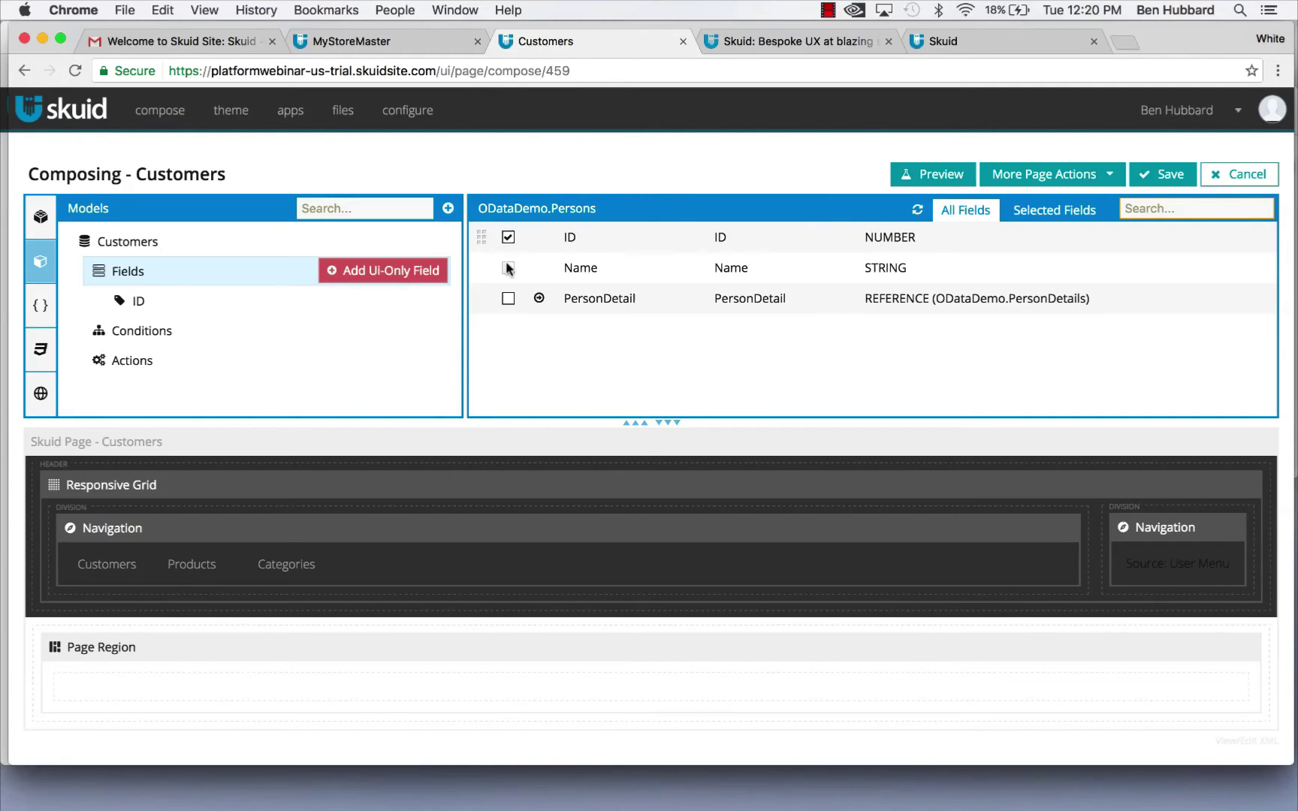
{"action": "left_click", "coordinate": [507, 267]}
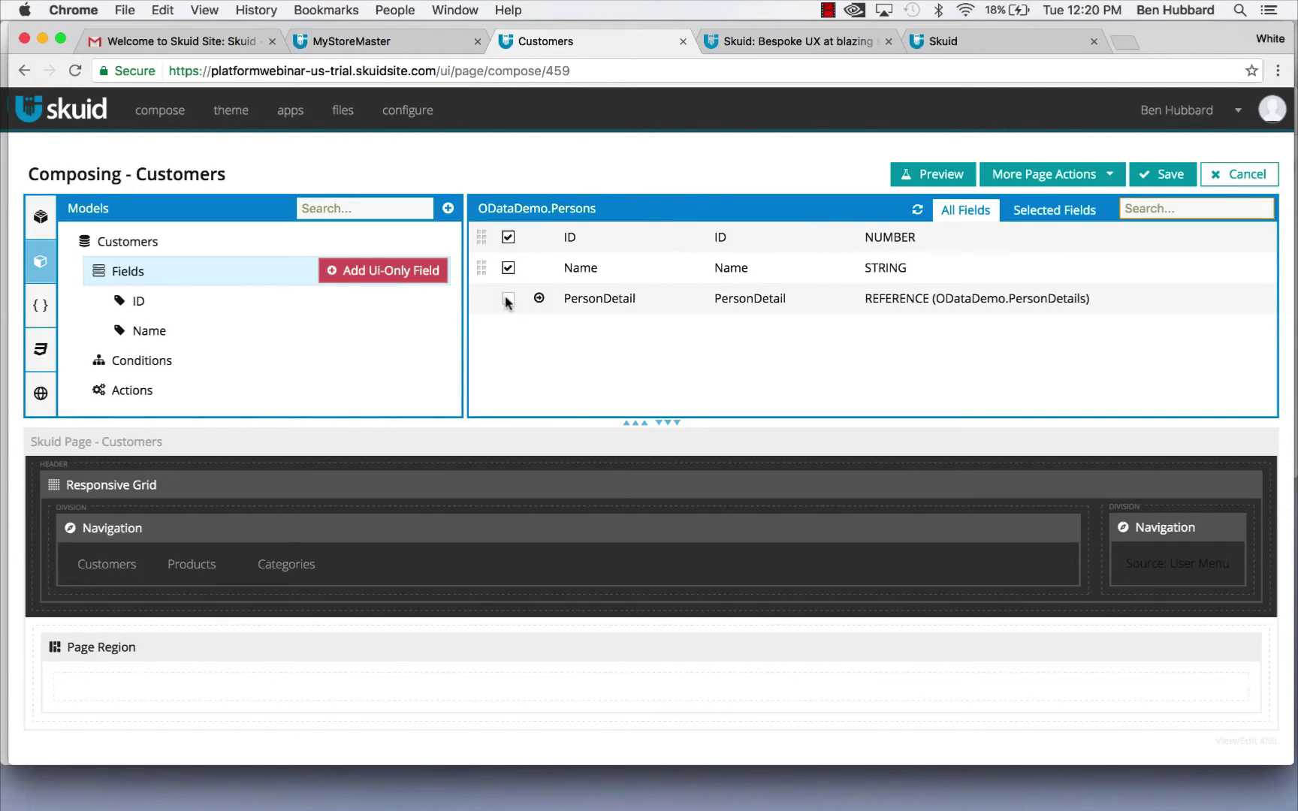
{"action": "left_click", "coordinate": [508, 298]}
{"action": "left_click", "coordinate": [539, 301]}
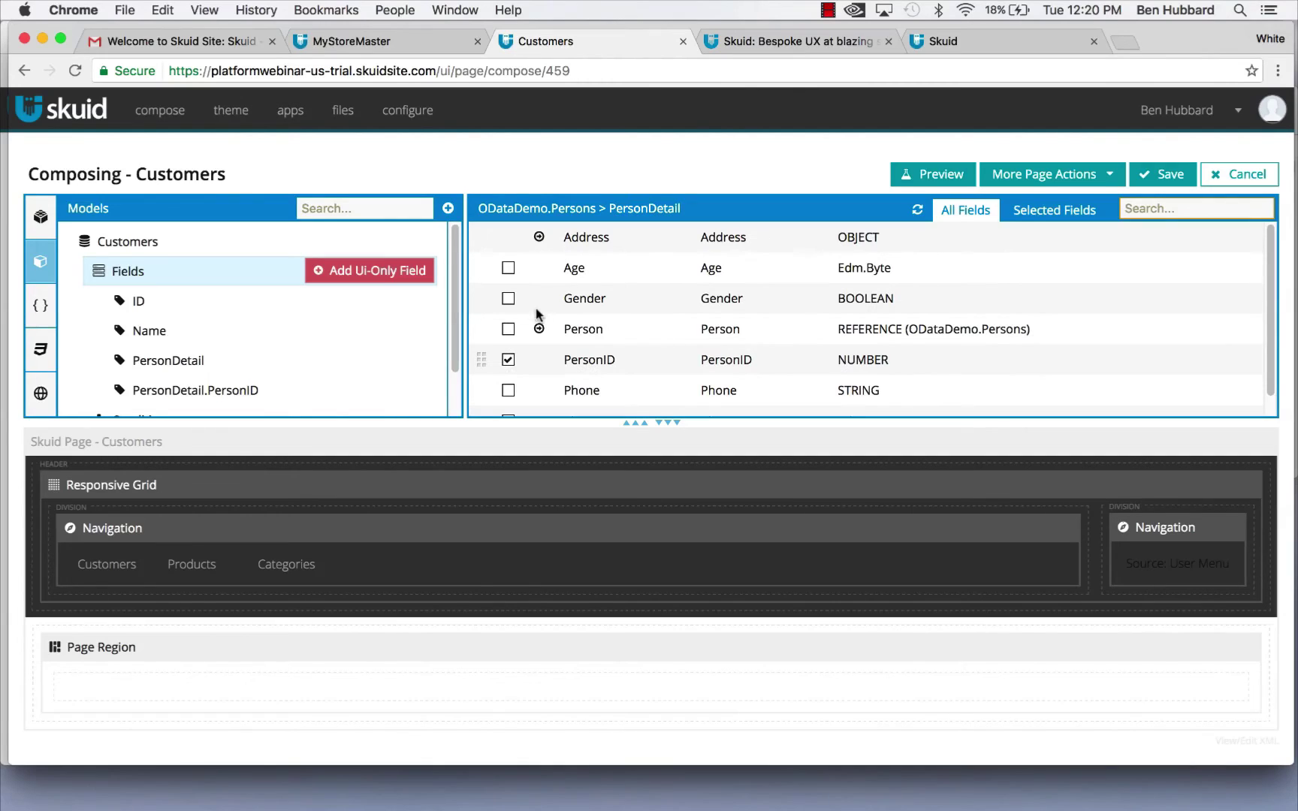
{"action": "left_click", "coordinate": [510, 270]}
{"action": "left_click", "coordinate": [507, 298]}
{"action": "scroll", "coordinate": [569, 314], "scroll_direction": "down", "scroll_amount": 1}
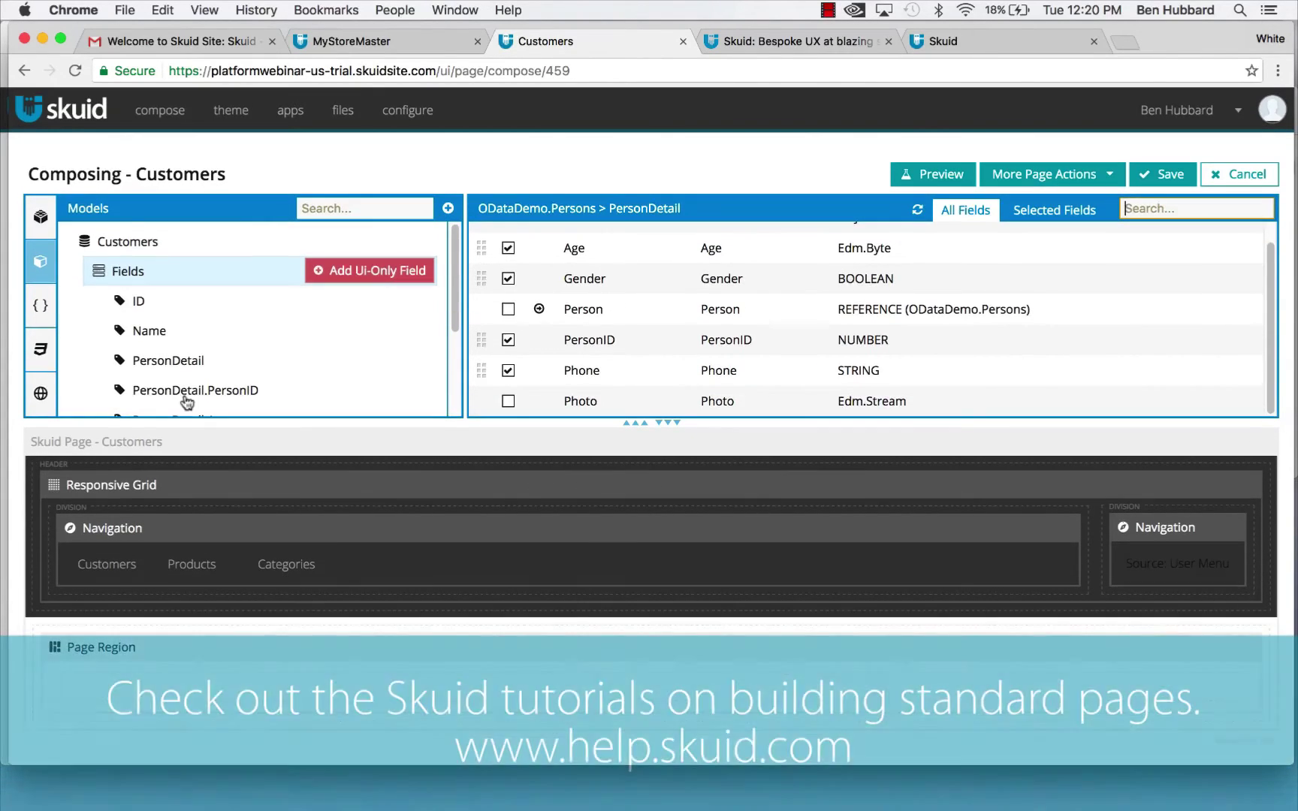
{"action": "left_click", "coordinate": [40, 217]}
{"action": "scroll", "coordinate": [169, 328], "scroll_direction": "down", "scroll_amount": 5}
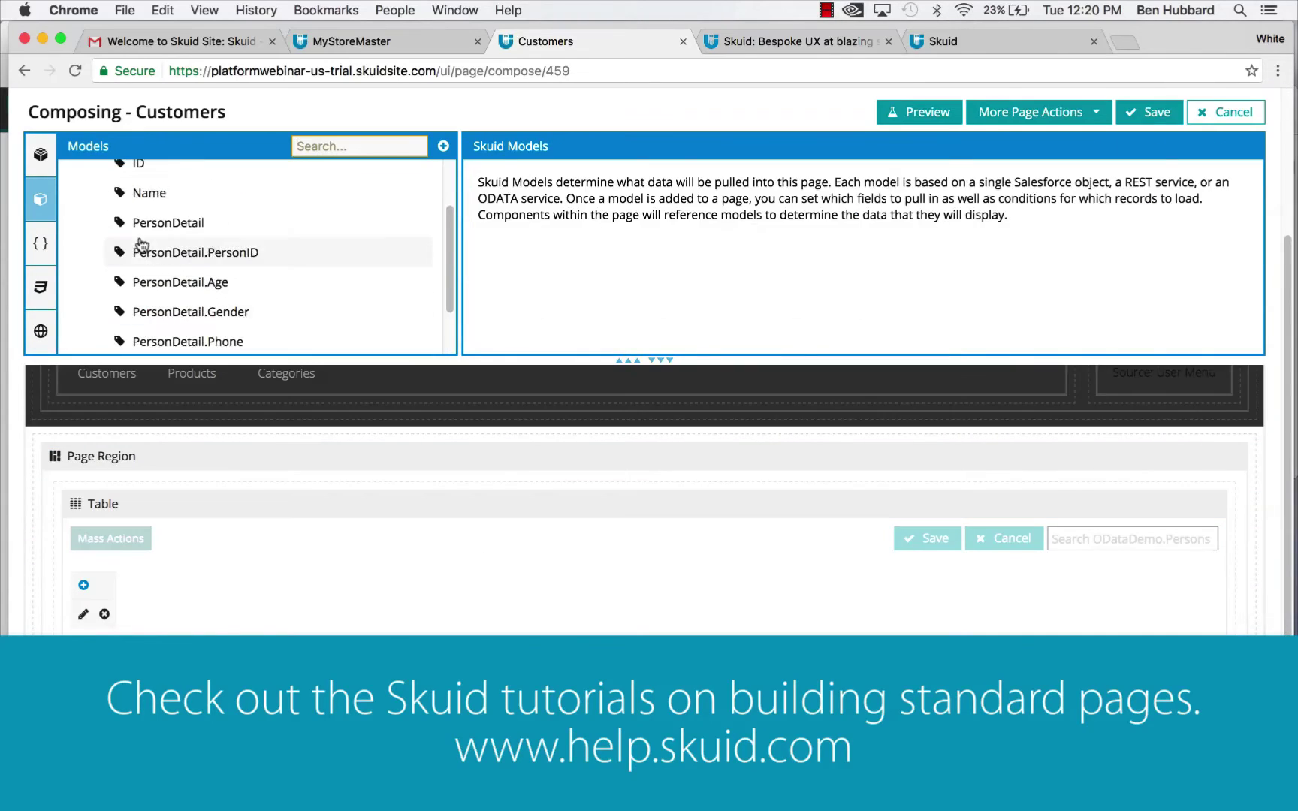
- Place a table with Age, Gender and Phone columns on the page and preview it
{"action": "left_click_drag", "start_coordinate": [135, 249], "coordinate": [174, 524]}
{"action": "left_click_drag", "start_coordinate": [169, 362], "coordinate": [275, 605]}
{"action": "left_click_drag", "start_coordinate": [191, 279], "coordinate": [391, 601]}
{"action": "left_click_drag", "start_coordinate": [193, 314], "coordinate": [473, 600]}
{"action": "left_click", "coordinate": [756, 526]}
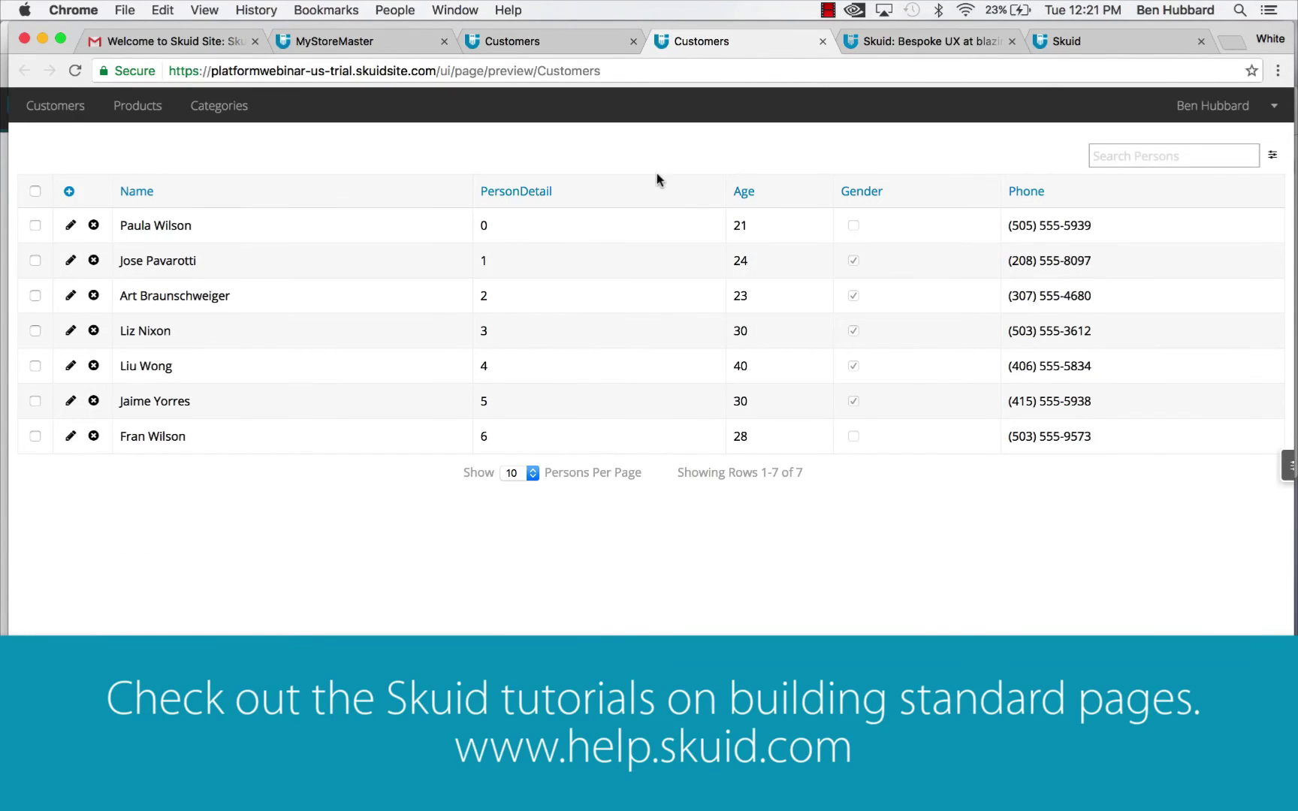
- Add a page title to Customers, then create a Categories page based on MyStoreMaster
{"action": "left_click", "coordinate": [512, 41]}
{"action": "left_click", "coordinate": [41, 155]}
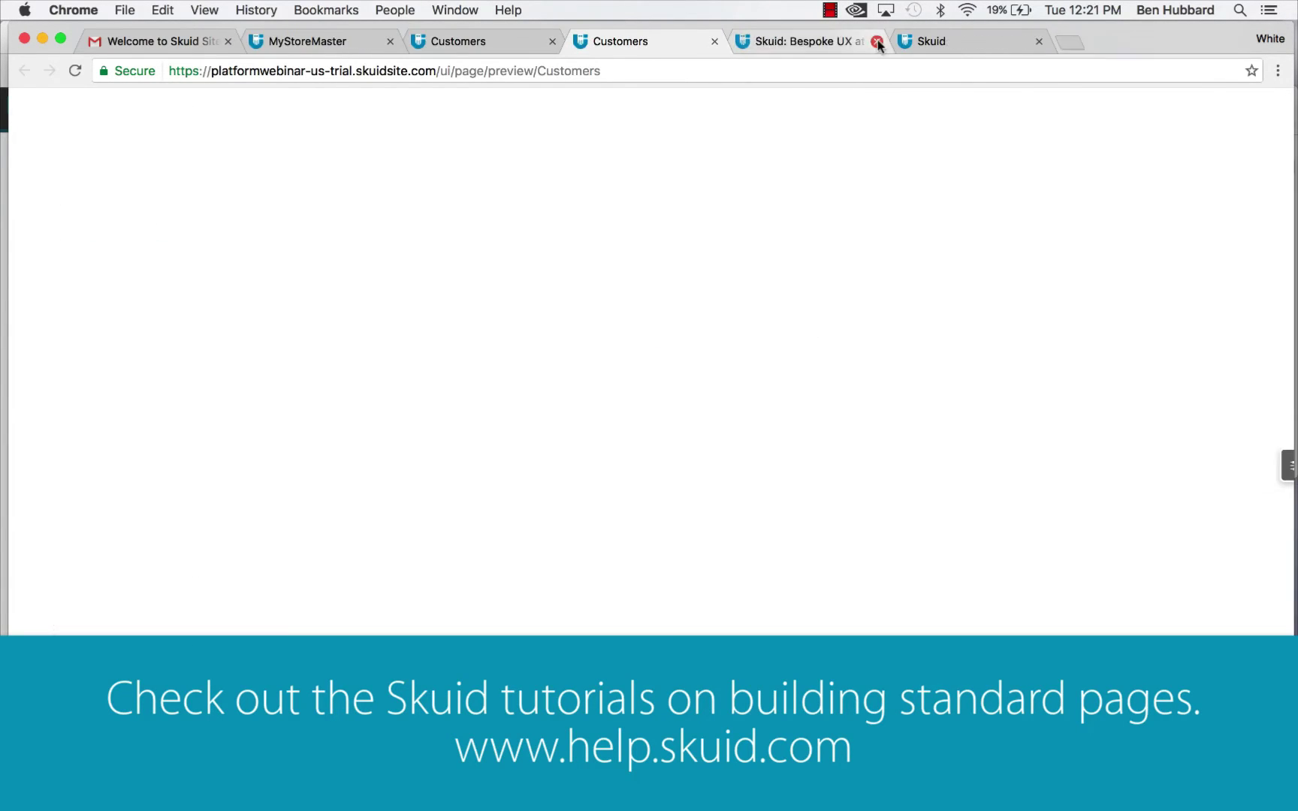
{"action": "left_click", "coordinate": [165, 167]}
{"action": "left_click", "coordinate": [98, 200]}
{"action": "type", "text": "Categories"}
{"action": "left_click", "coordinate": [105, 527]}
{"action": "left_click", "coordinate": [898, 420]}
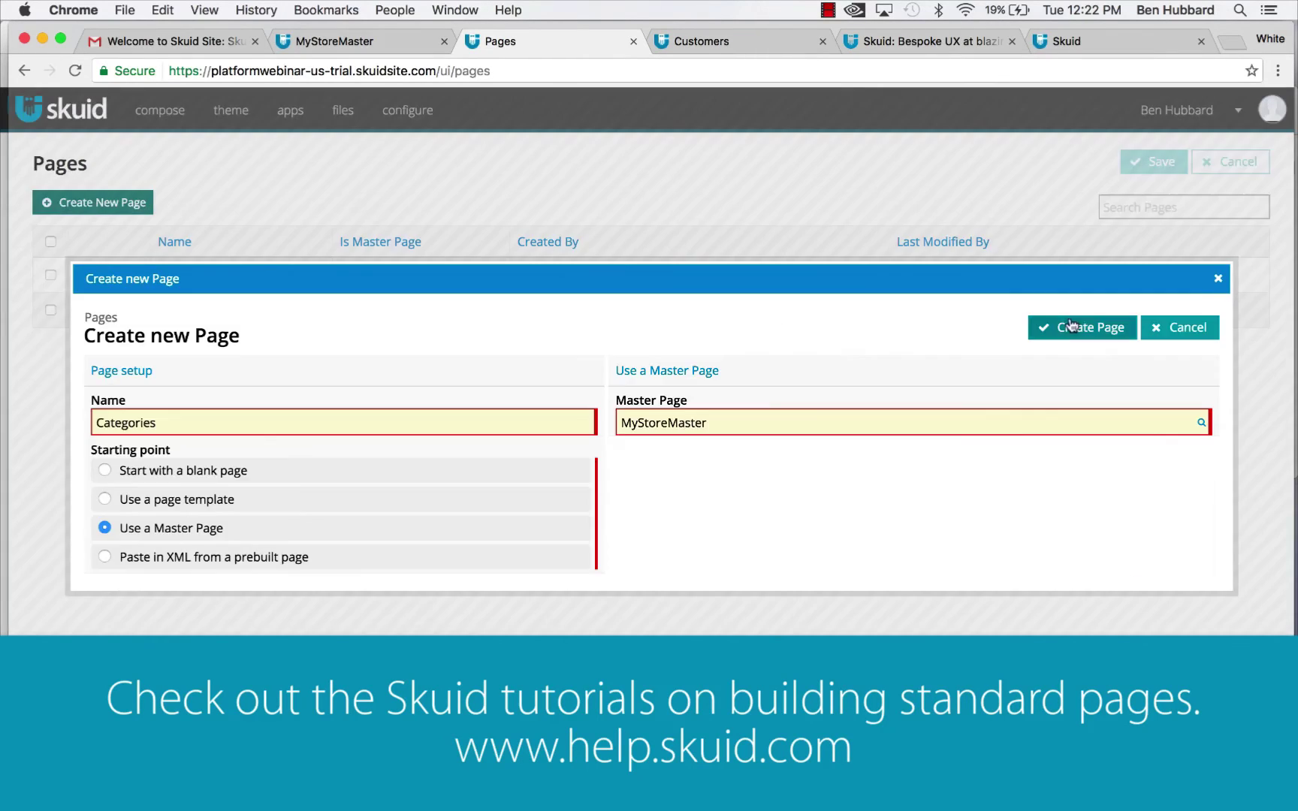
{"action": "left_click", "coordinate": [1086, 328]}
- Add a Categories model using OData object ODataDemo.Categories with ID and Name fields
{"action": "left_click", "coordinate": [40, 261]}
{"action": "left_click", "coordinate": [448, 208]}
{"action": "type", "text": "Categories"}
{"action": "left_click", "coordinate": [724, 281]}
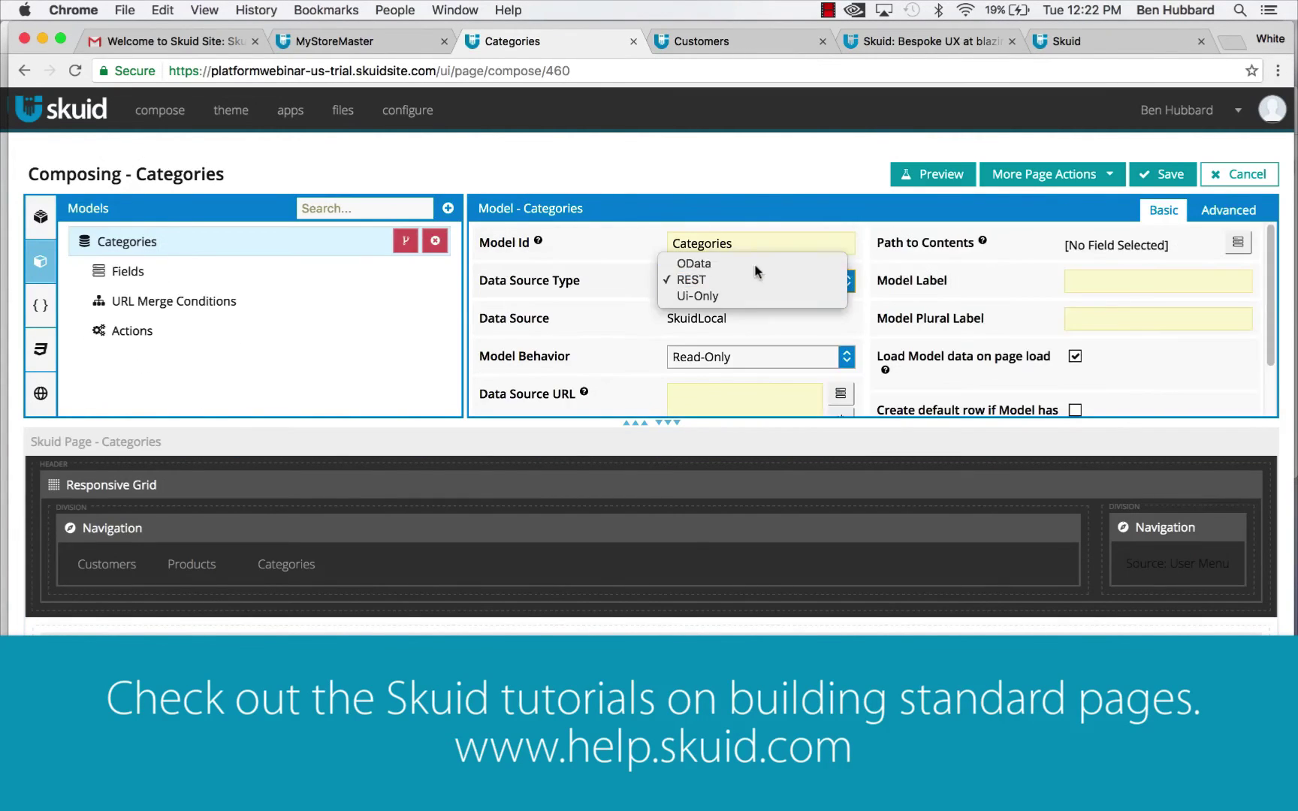
{"action": "left_click", "coordinate": [724, 290]}
{"action": "left_click", "coordinate": [127, 271]}
{"action": "left_click", "coordinate": [494, 238]}
- Give the Categories page a title and a table showing Name, then save it
{"action": "left_click", "coordinate": [494, 267]}
{"action": "left_click", "coordinate": [40, 216]}
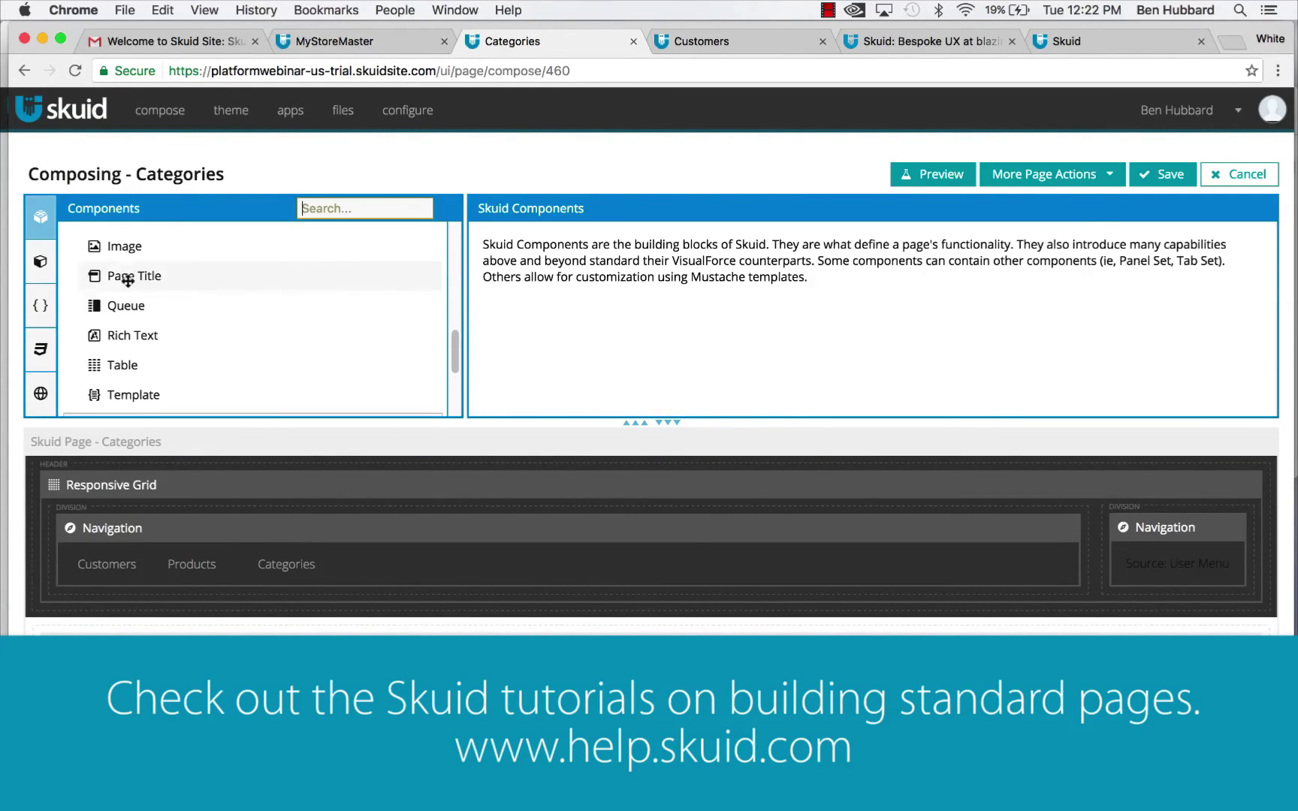
{"action": "left_click_drag", "start_coordinate": [128, 275], "coordinate": [300, 623]}
{"action": "scroll", "coordinate": [109, 233], "scroll_direction": "down", "scroll_amount": 5}
{"action": "left_click_drag", "start_coordinate": [105, 198], "coordinate": [225, 623]}
{"action": "left_click", "coordinate": [959, 474]}
{"action": "left_click", "coordinate": [301, 328]}
{"action": "left_click", "coordinate": [863, 608]}
{"action": "left_click", "coordinate": [1154, 113]}
- Create a new page named Products with its data model pointed at OData Products
{"action": "left_click", "coordinate": [920, 112]}
{"action": "left_click", "coordinate": [331, 40]}
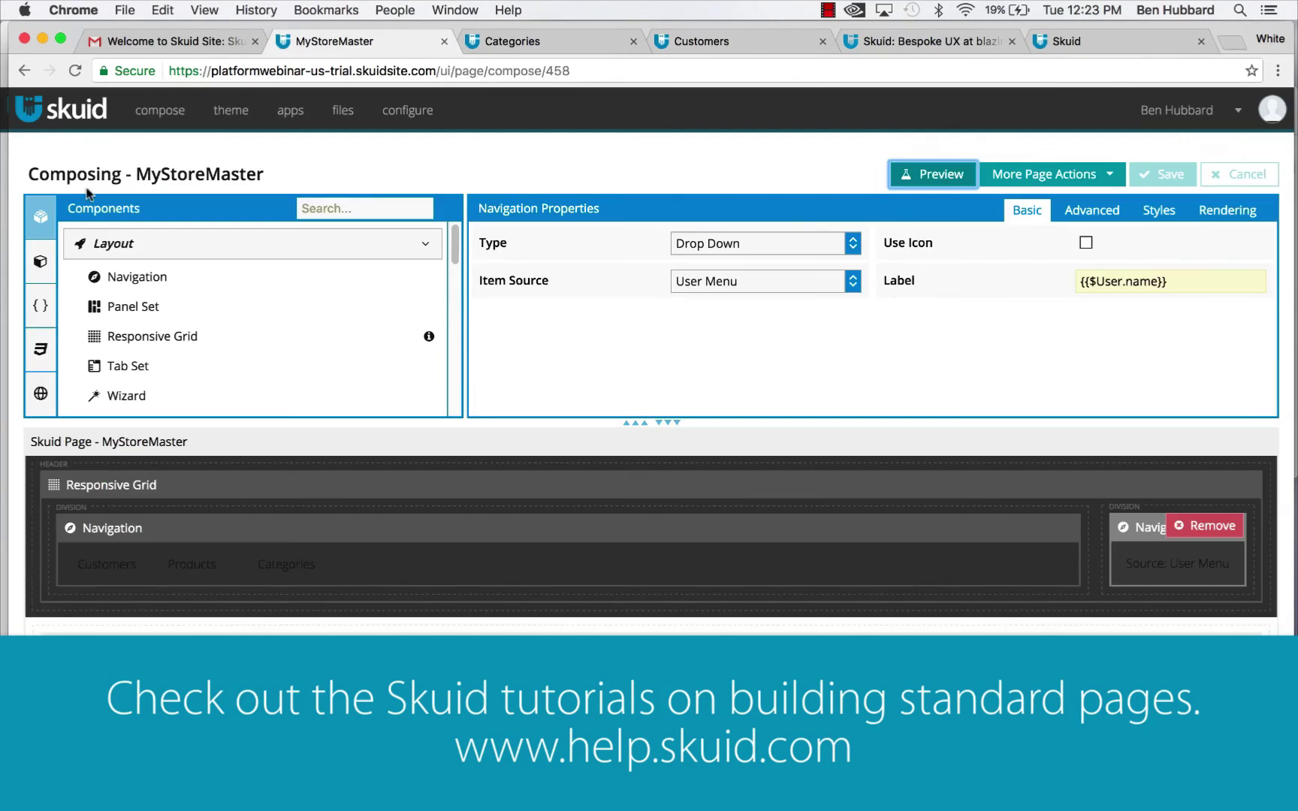
{"action": "left_click", "coordinate": [160, 110]}
{"action": "left_click", "coordinate": [92, 202]}
{"action": "type", "text": "Products"}
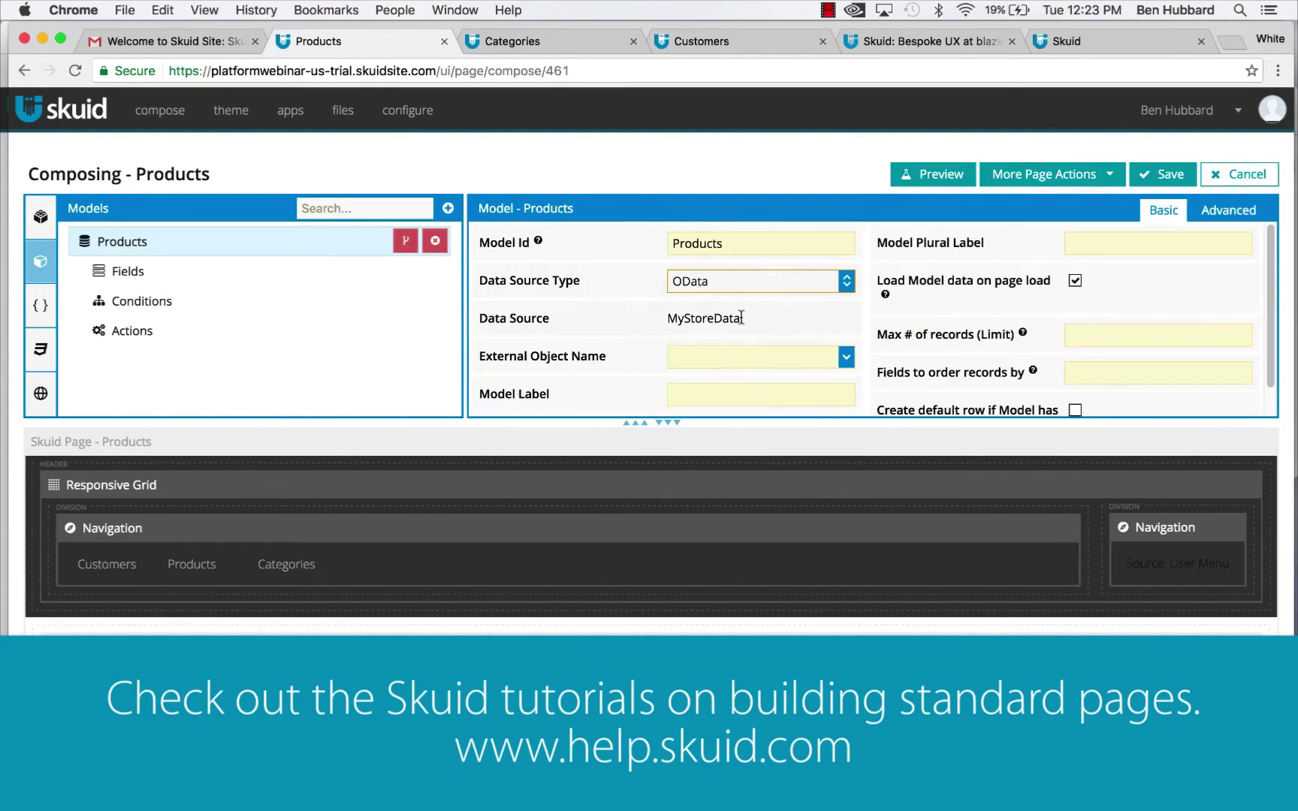
{"action": "left_click", "coordinate": [760, 356]}
{"action": "left_click", "coordinate": [127, 271]}
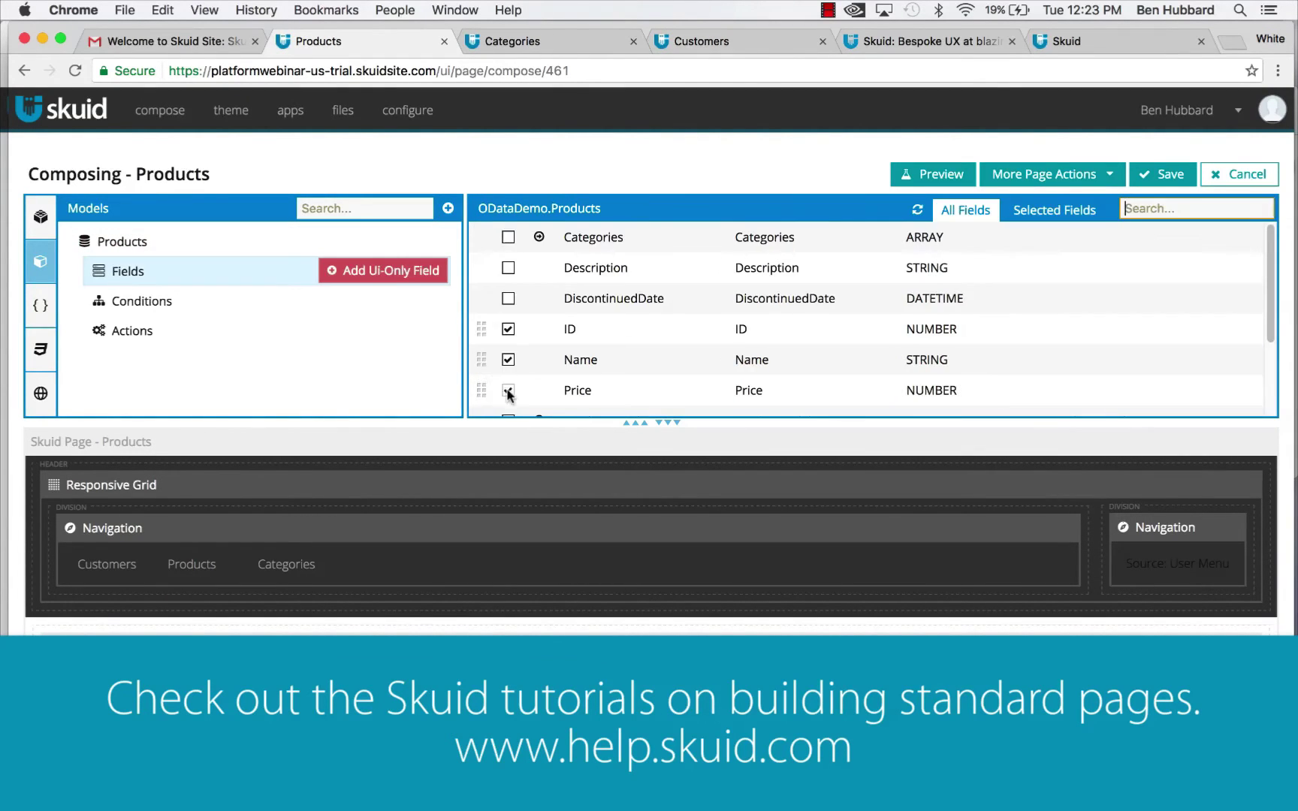
{"action": "scroll", "coordinate": [676, 337], "scroll_direction": "down", "scroll_amount": 2}
- Add a page title and a table below it on the Products page
{"action": "left_click", "coordinate": [41, 216]}
{"action": "left_click", "coordinate": [134, 333]}
{"action": "left_click_drag", "start_coordinate": [134, 333], "coordinate": [225, 623]}
{"action": "scroll", "coordinate": [256, 316], "scroll_direction": "down", "scroll_amount": 2}
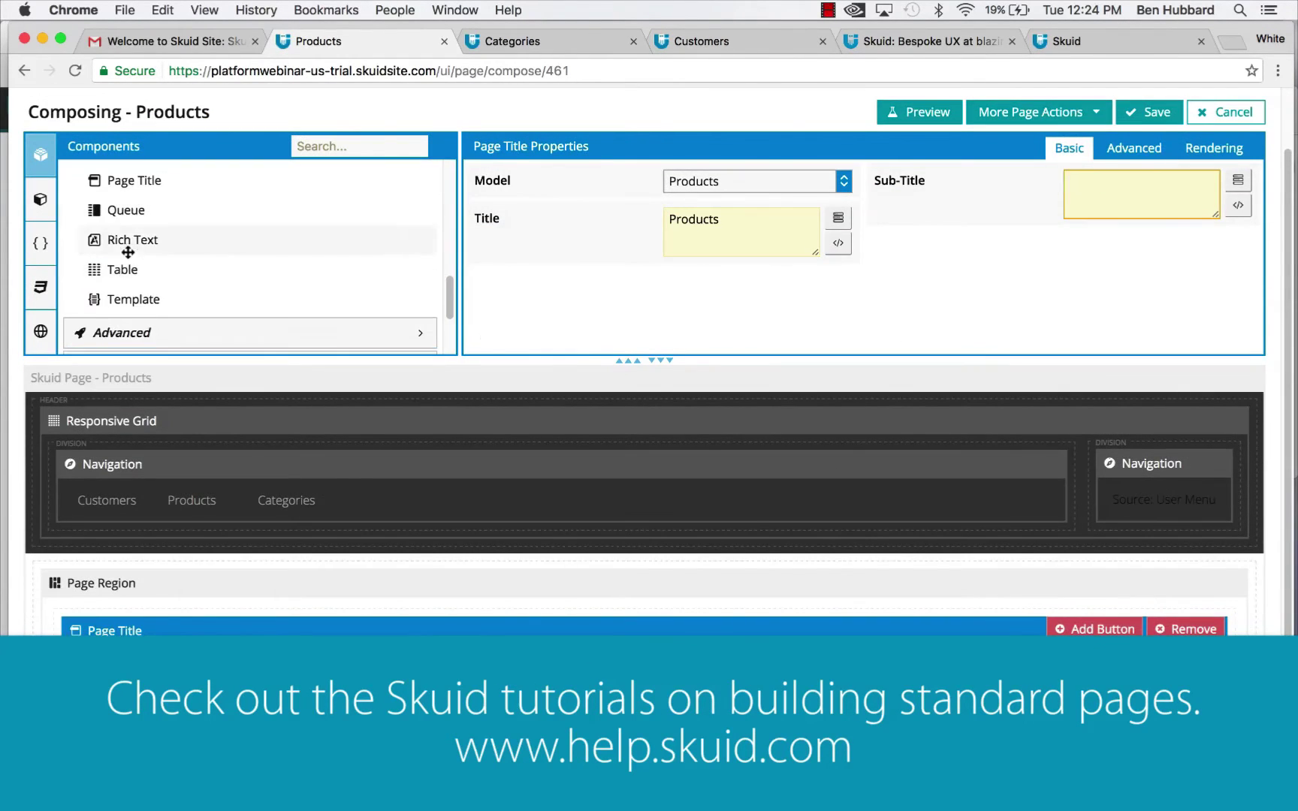
{"action": "left_click_drag", "start_coordinate": [120, 270], "coordinate": [226, 526]}
- Show Name, Description, Price and Rating in the table and save the Products page
{"action": "left_click", "coordinate": [969, 498]}
{"action": "left_click", "coordinate": [299, 363]}
{"action": "left_click", "coordinate": [300, 294]}
{"action": "left_click", "coordinate": [299, 396]}
{"action": "left_click", "coordinate": [300, 462]}
{"action": "left_click", "coordinate": [868, 610]}
{"action": "left_click", "coordinate": [919, 112]}
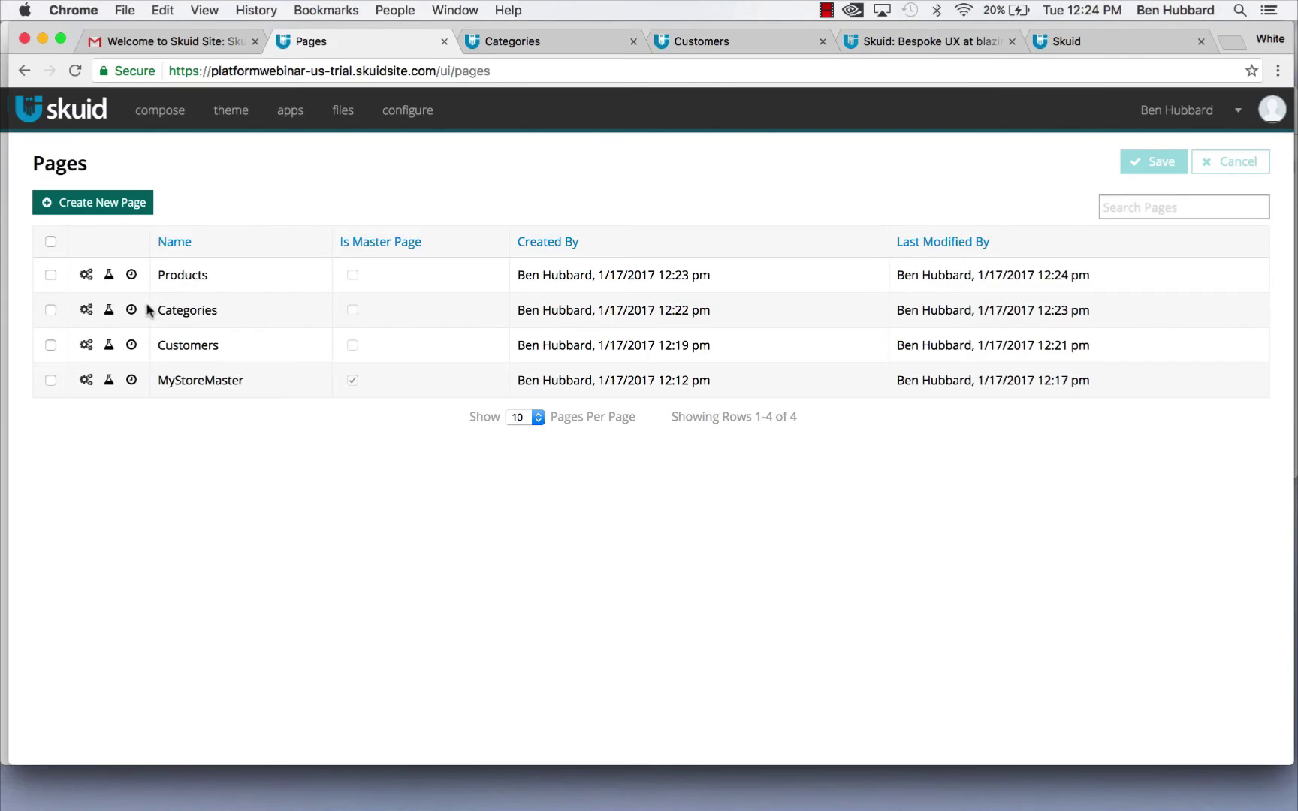
- Preview Products, Categories and Customers each in a new tab, returning to the pages list between them
{"action": "left_click", "coordinate": [109, 276]}
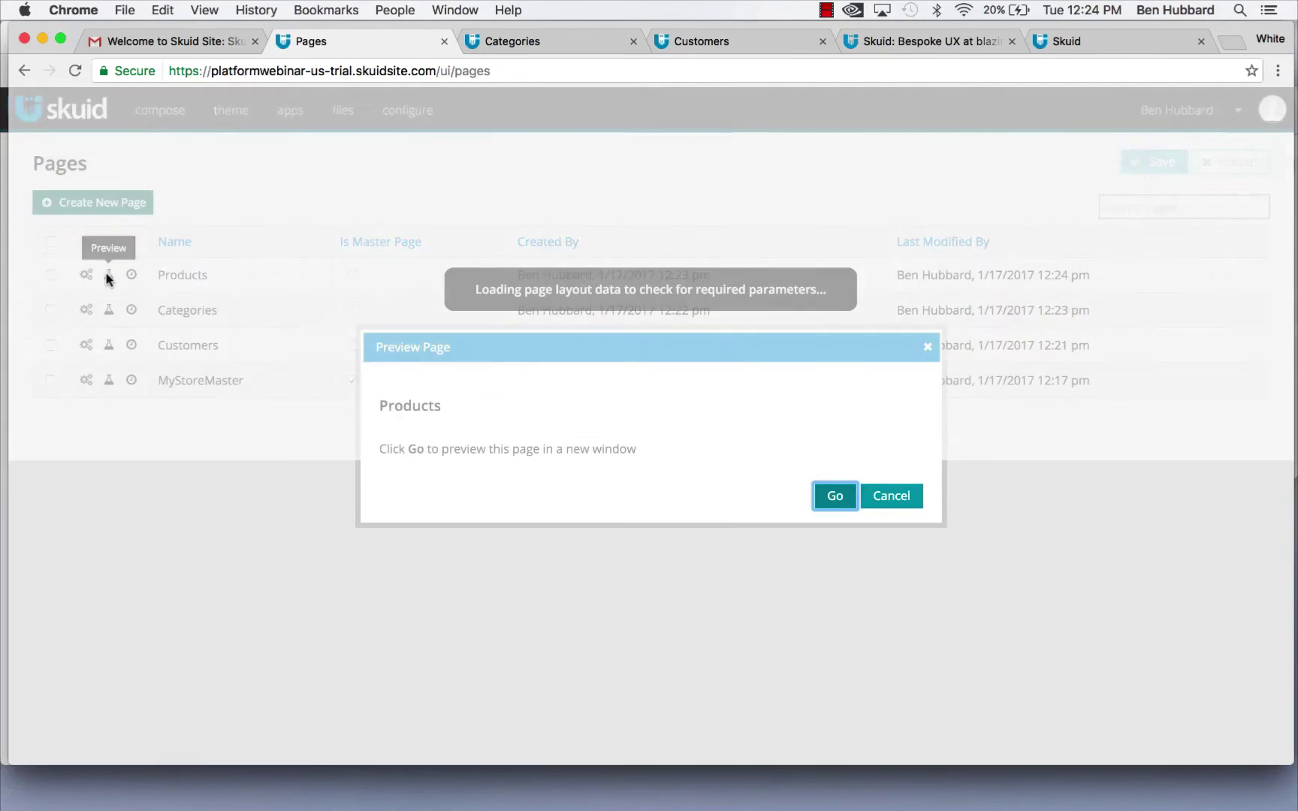
{"action": "left_click", "coordinate": [827, 496]}
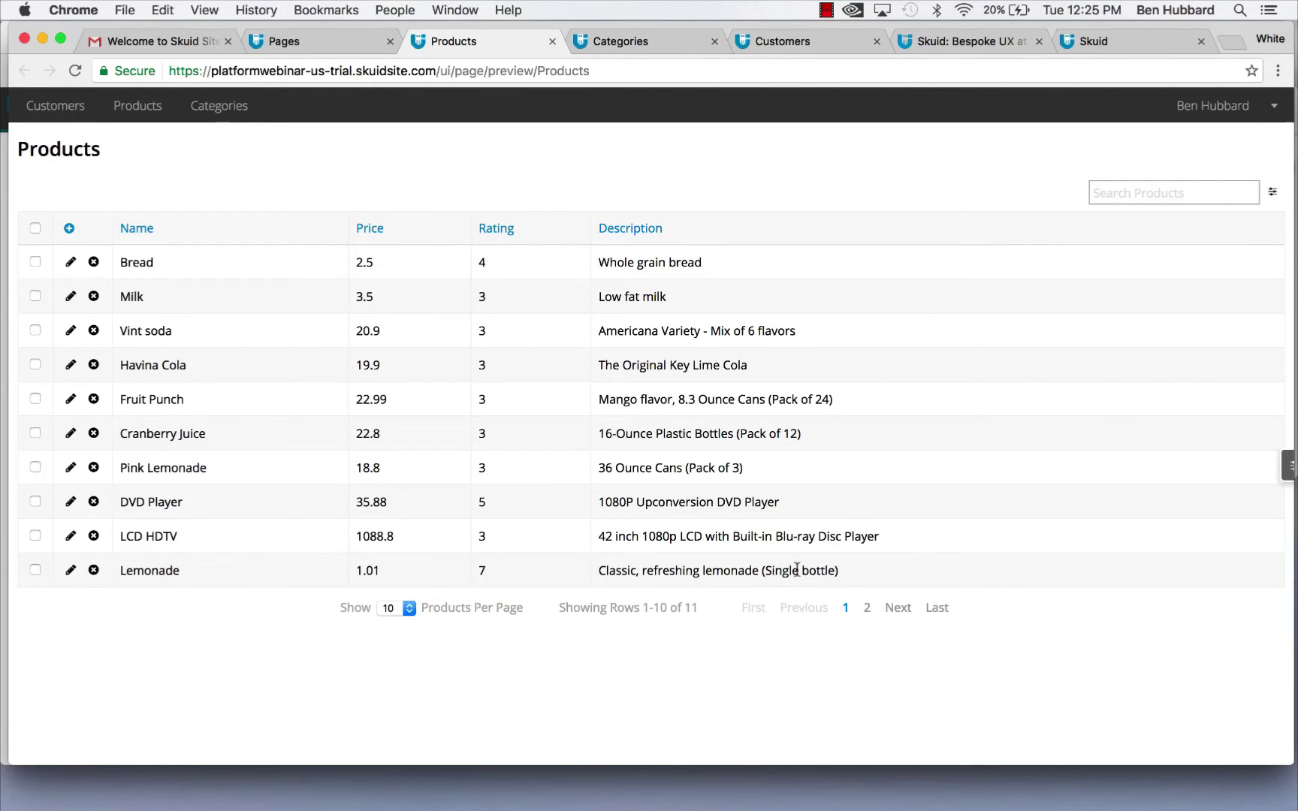
{"action": "left_click", "coordinate": [330, 41]}
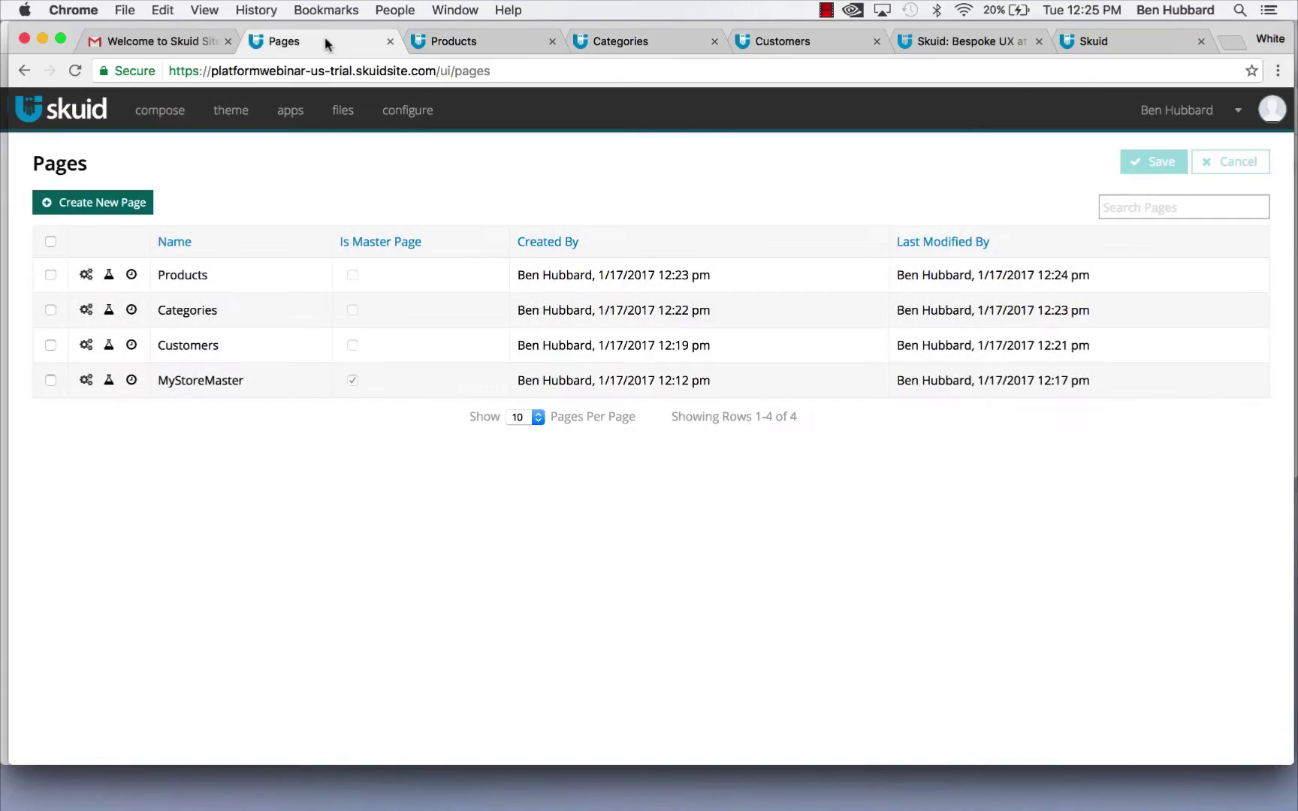
{"action": "left_click", "coordinate": [111, 312]}
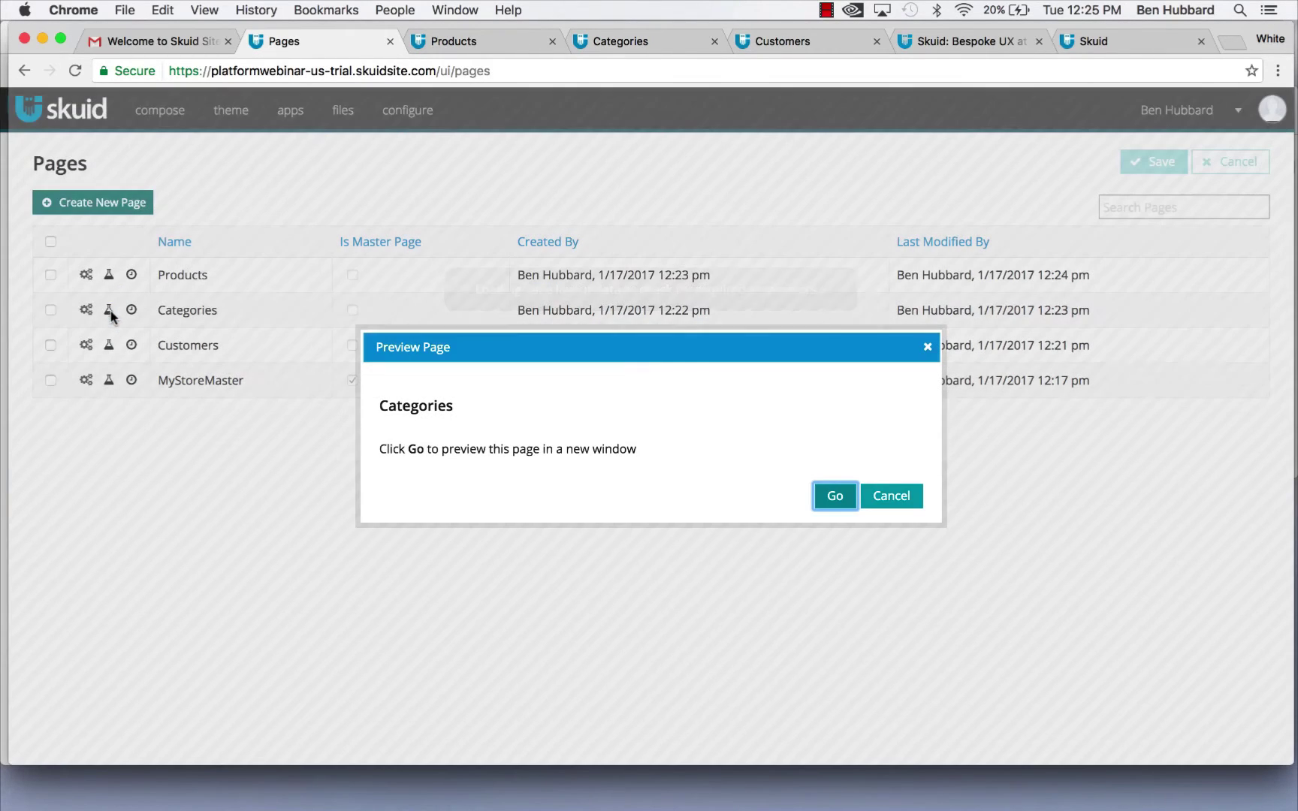
{"action": "left_click", "coordinate": [828, 502]}
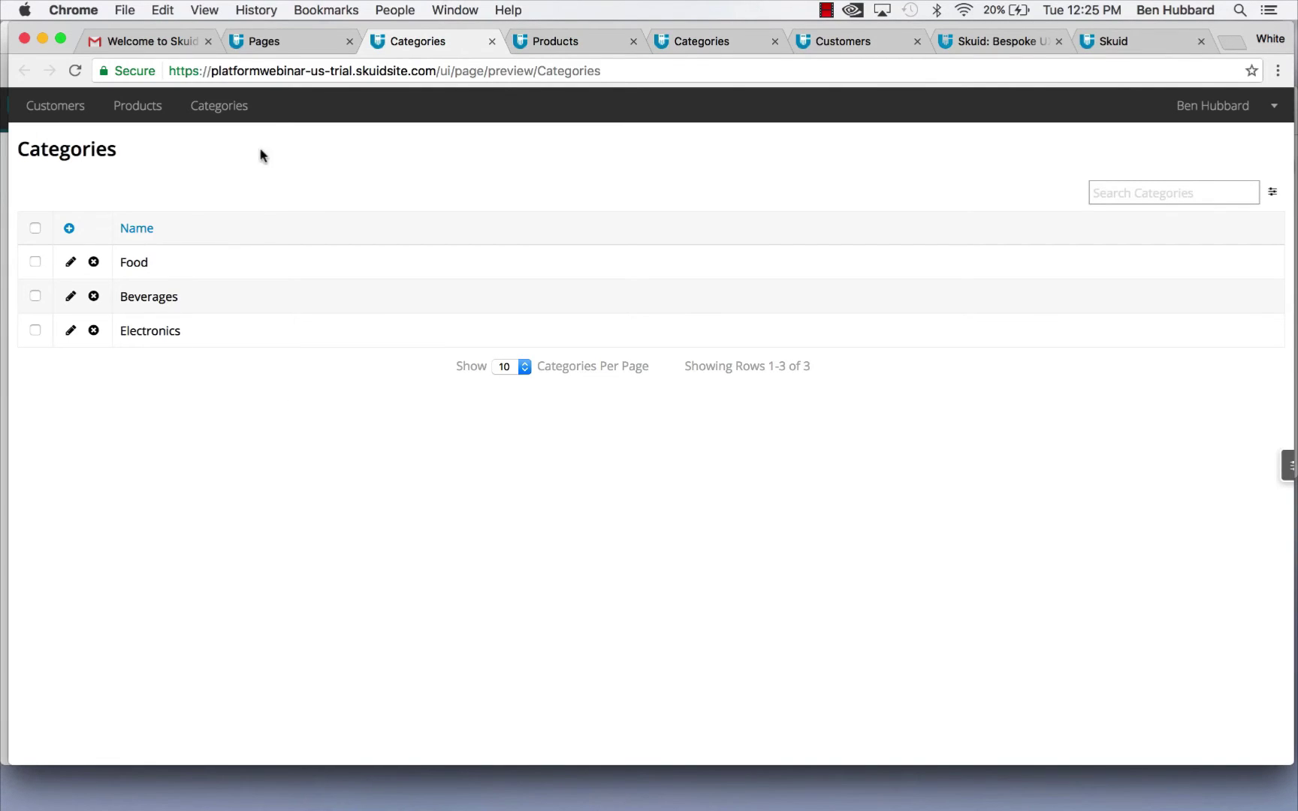
{"action": "left_click", "coordinate": [274, 46]}
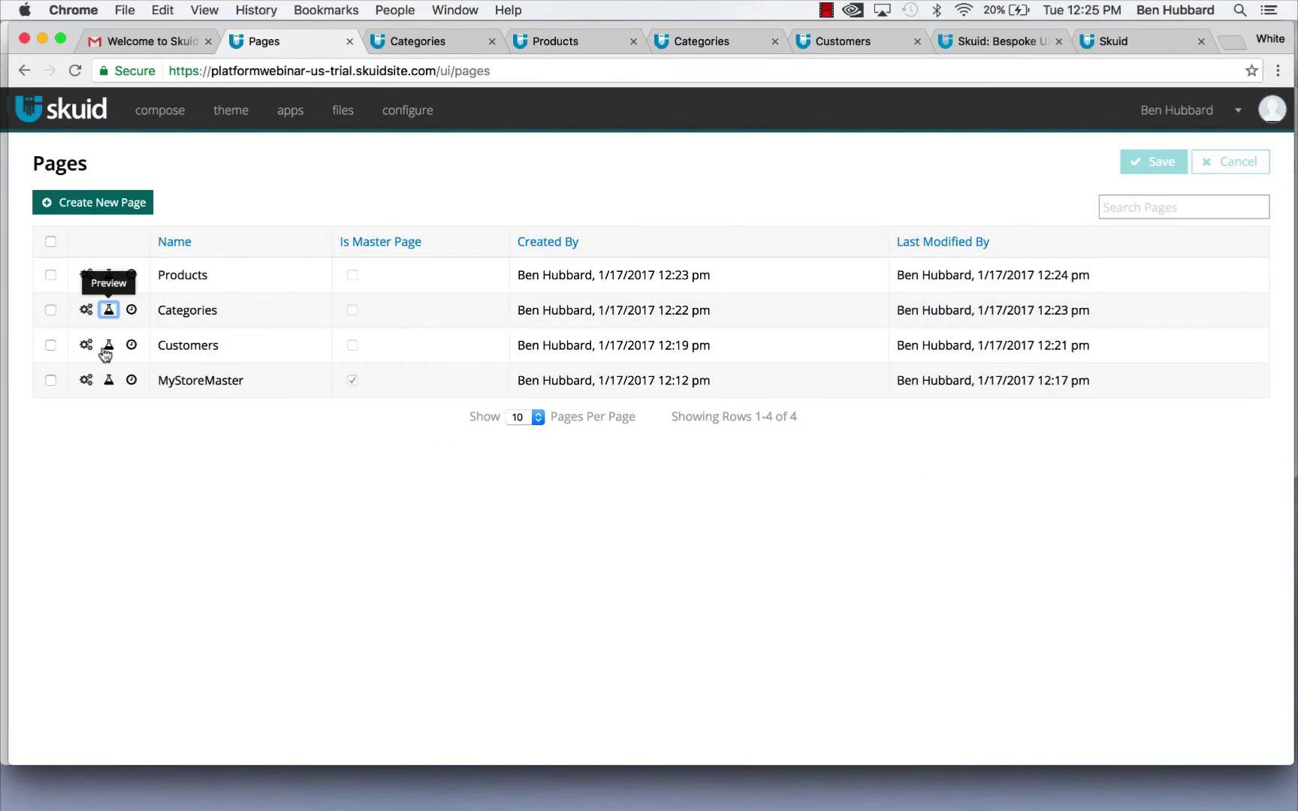
{"action": "left_click", "coordinate": [108, 345]}
{"action": "left_click", "coordinate": [834, 497]}
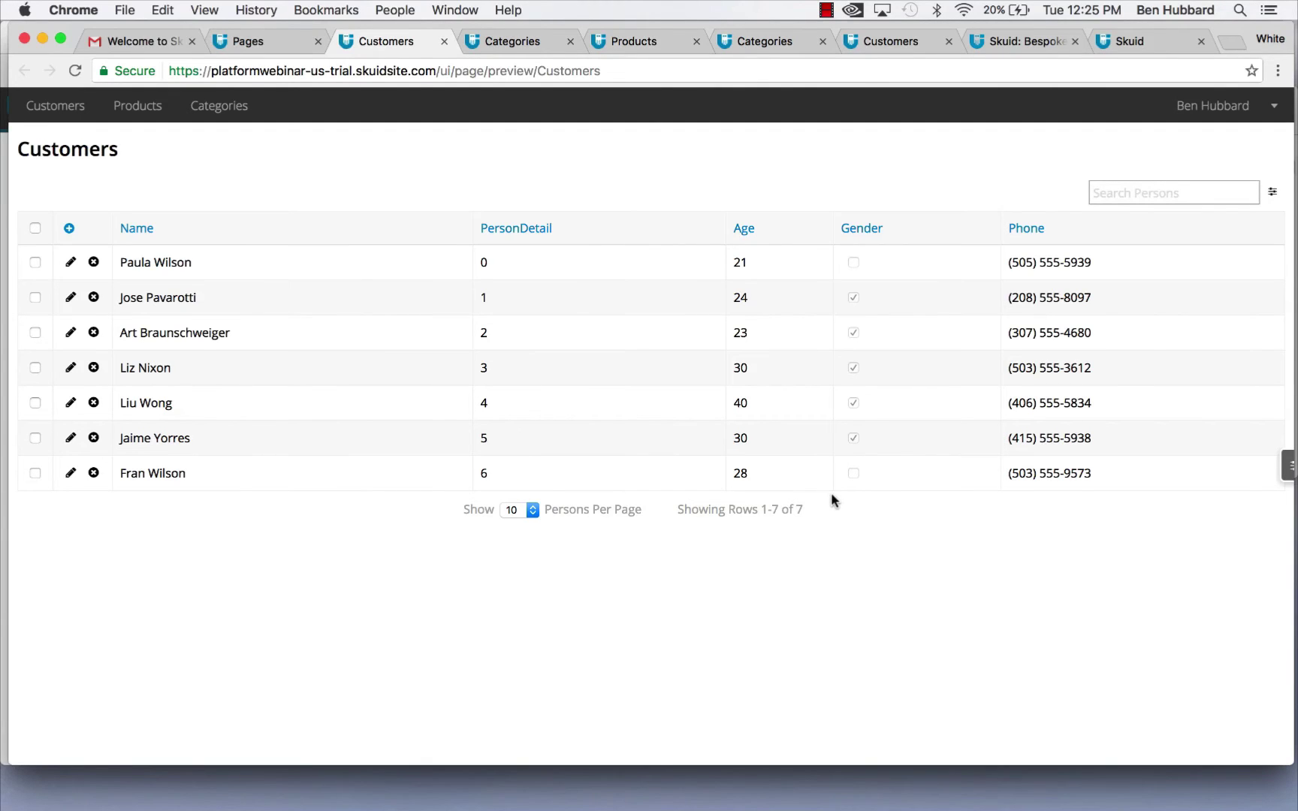
{"action": "left_click", "coordinate": [283, 41]}
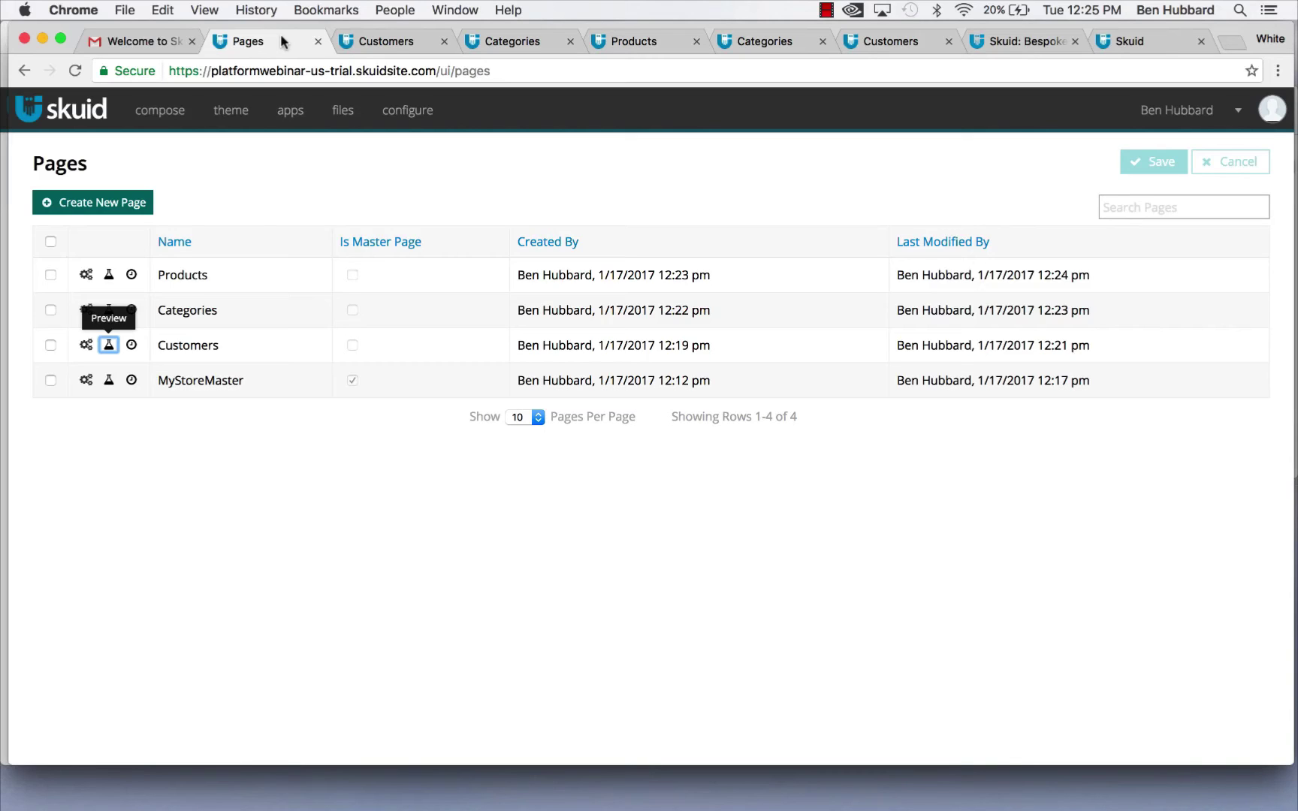
- Open the Configure Apps page from the top navigation; no apps exist yet
{"action": "left_click", "coordinate": [459, 71]}
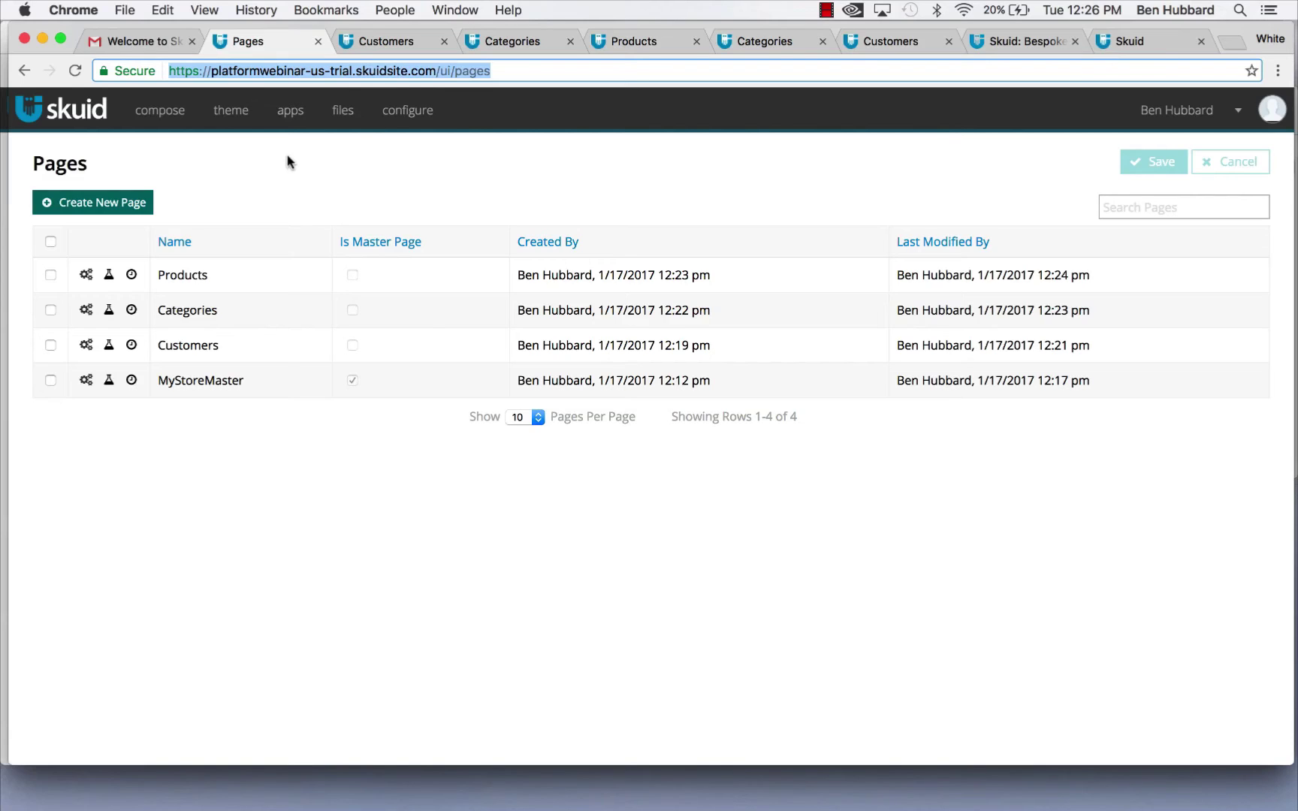
{"action": "left_click", "coordinate": [291, 113]}
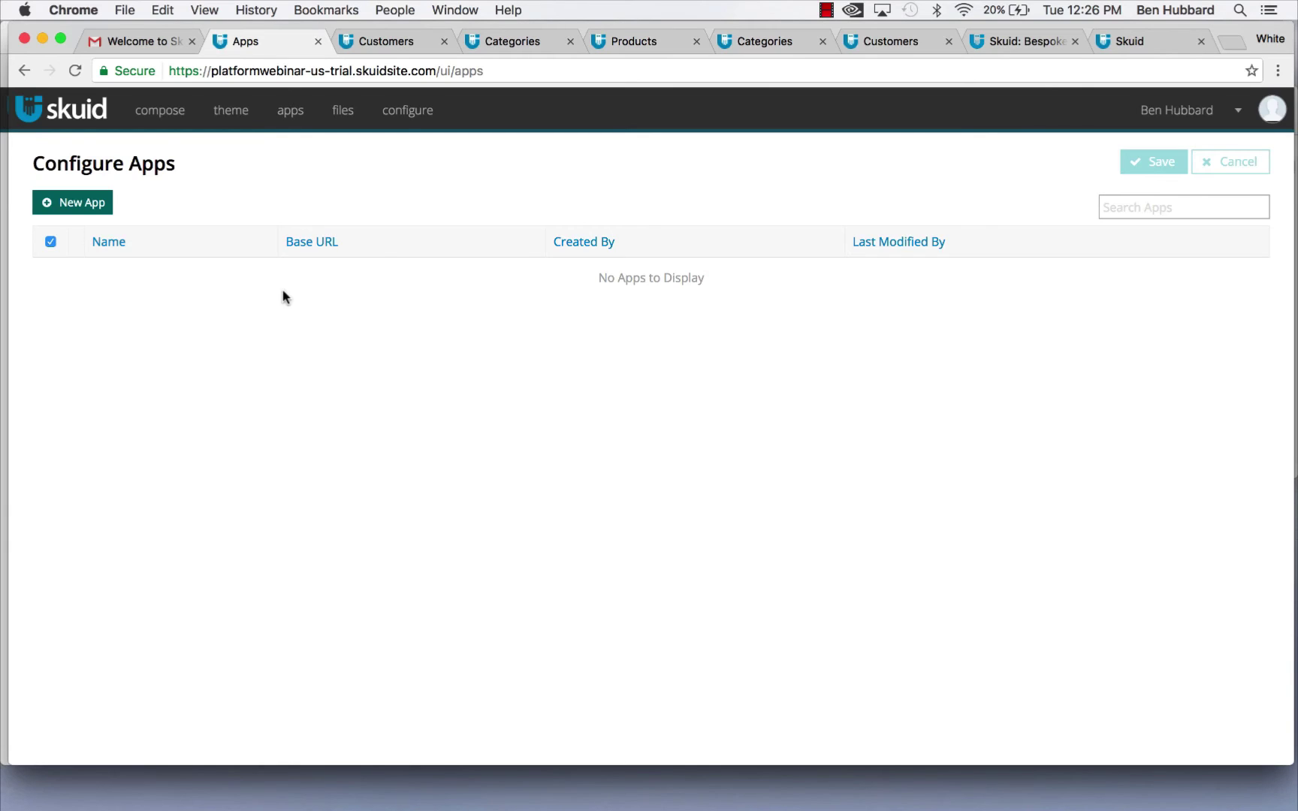
- Create and save an app named Management at /management with MyStoreMaster as its page
{"action": "left_click", "coordinate": [99, 203]}
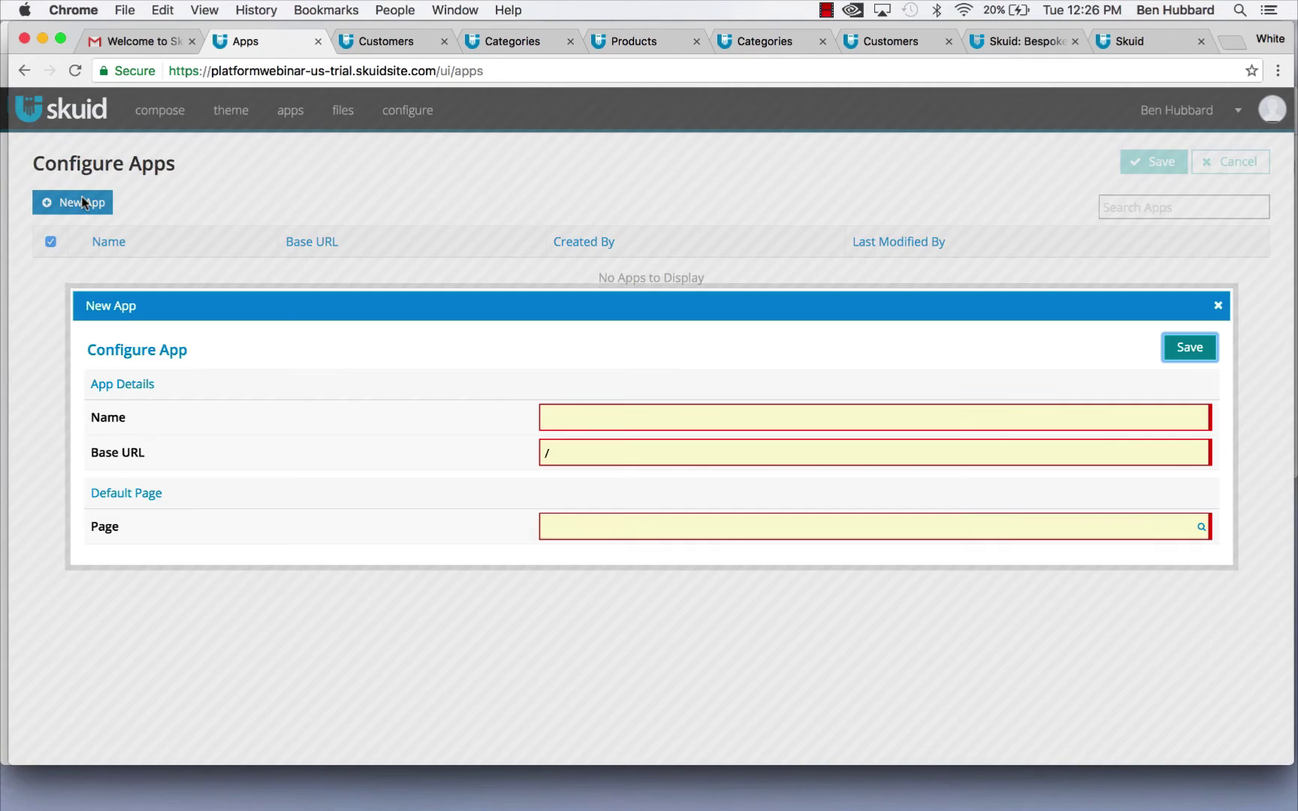
{"action": "left_click", "coordinate": [643, 422]}
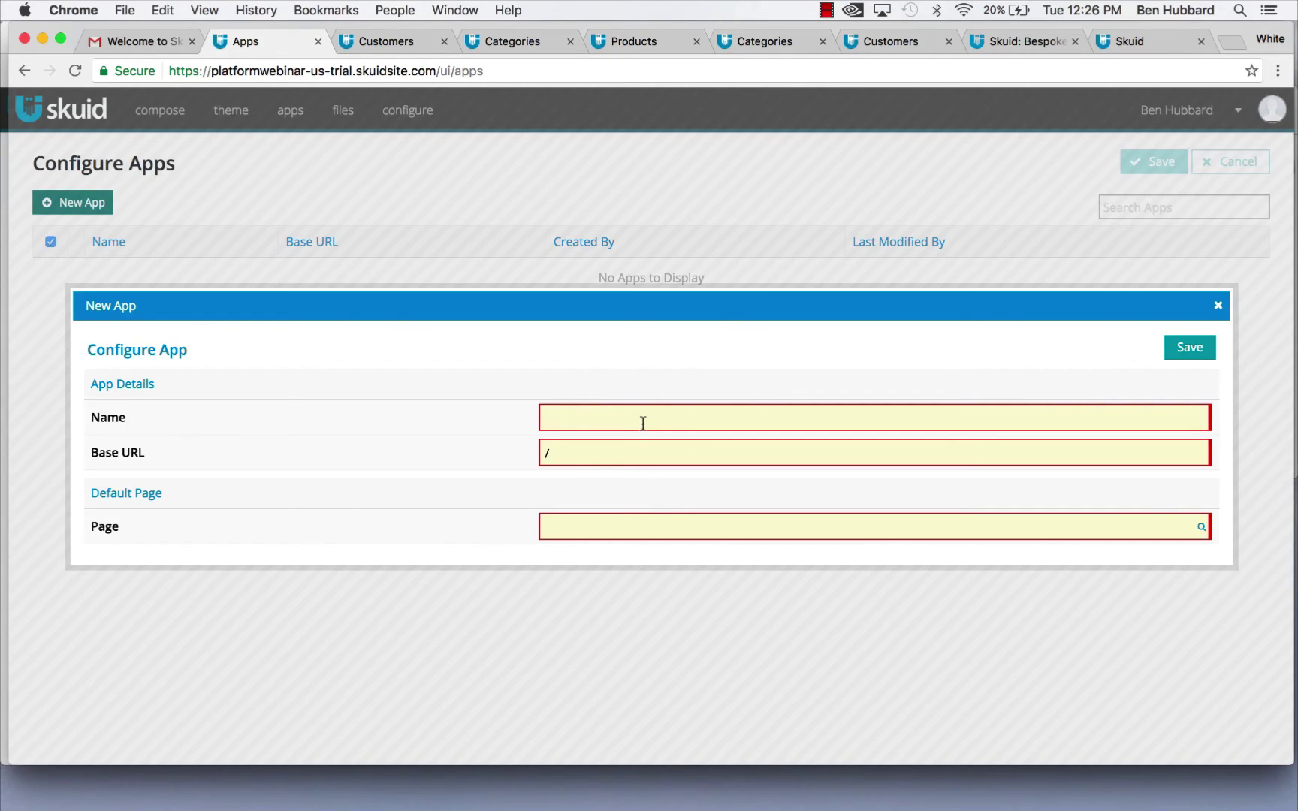
{"action": "left_click", "coordinate": [643, 423]}
{"action": "type", "text": "M"}
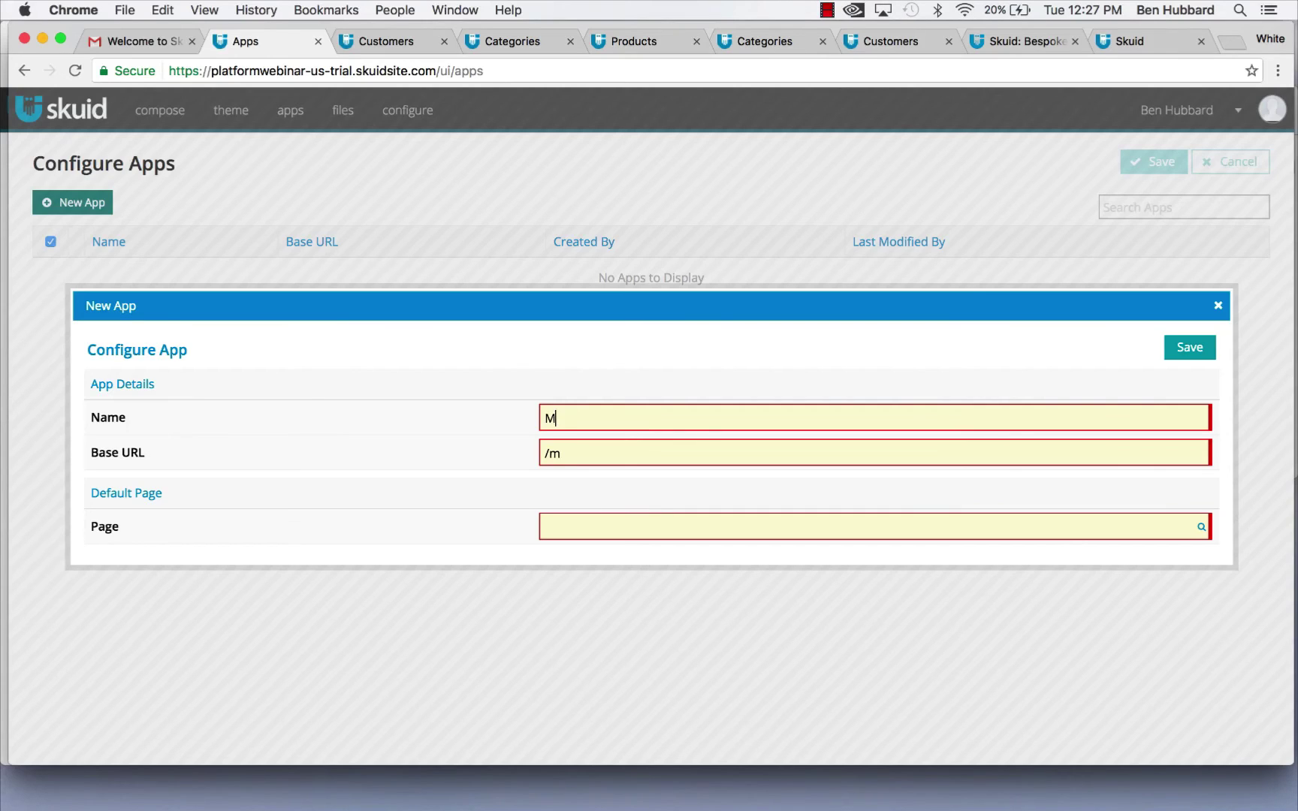
{"action": "type", "text": "anagement"}
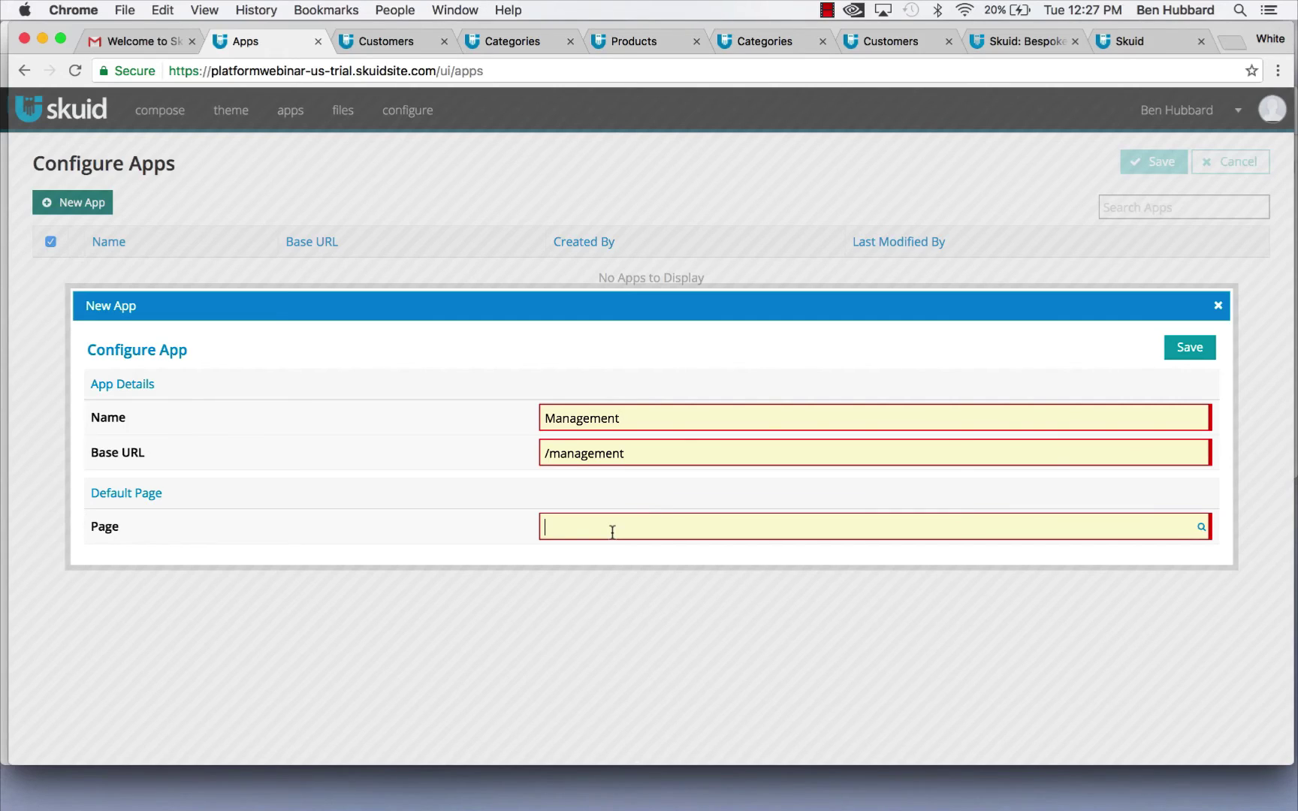
{"action": "type", "text": "master"}
{"action": "left_click", "coordinate": [624, 555]}
{"action": "left_click", "coordinate": [1191, 348]}
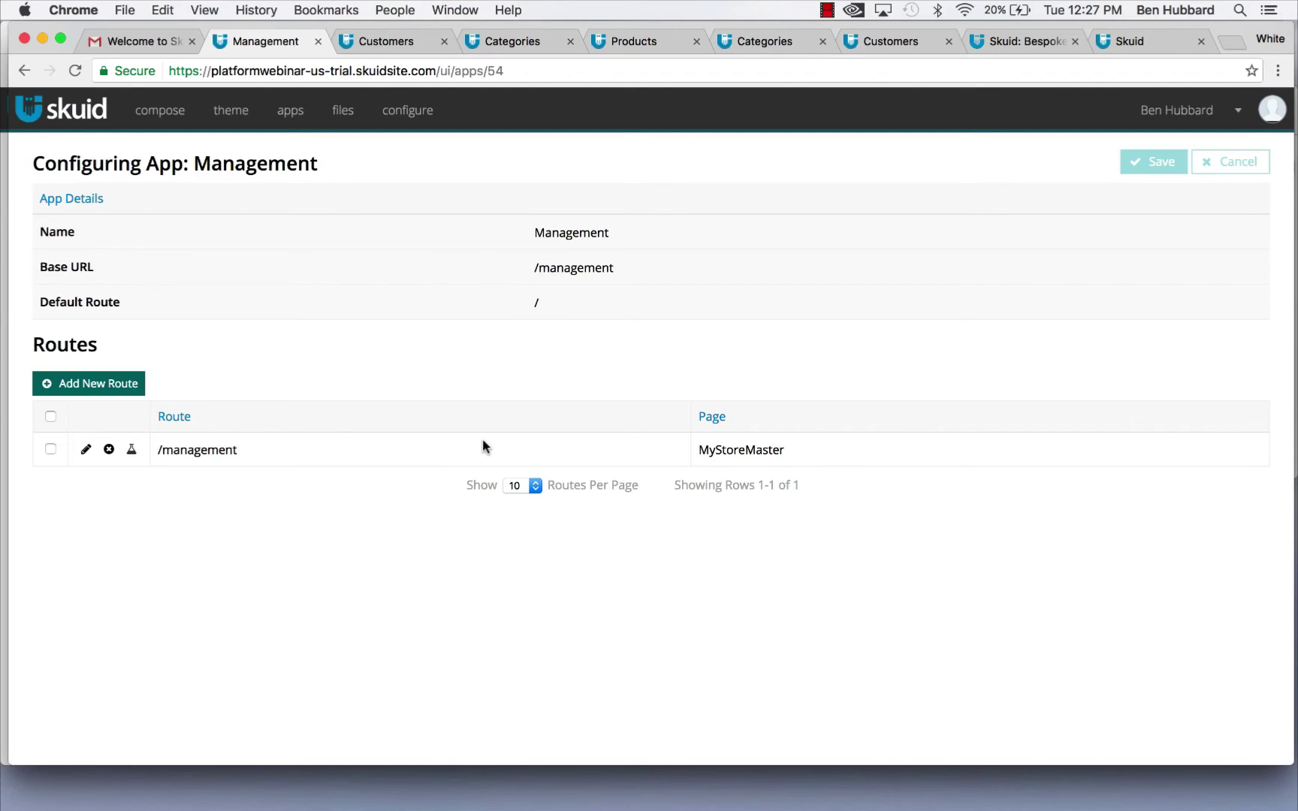
- Load the /management address in the browser
{"action": "left_click", "coordinate": [443, 74]}
{"action": "left_click", "coordinate": [443, 74]}
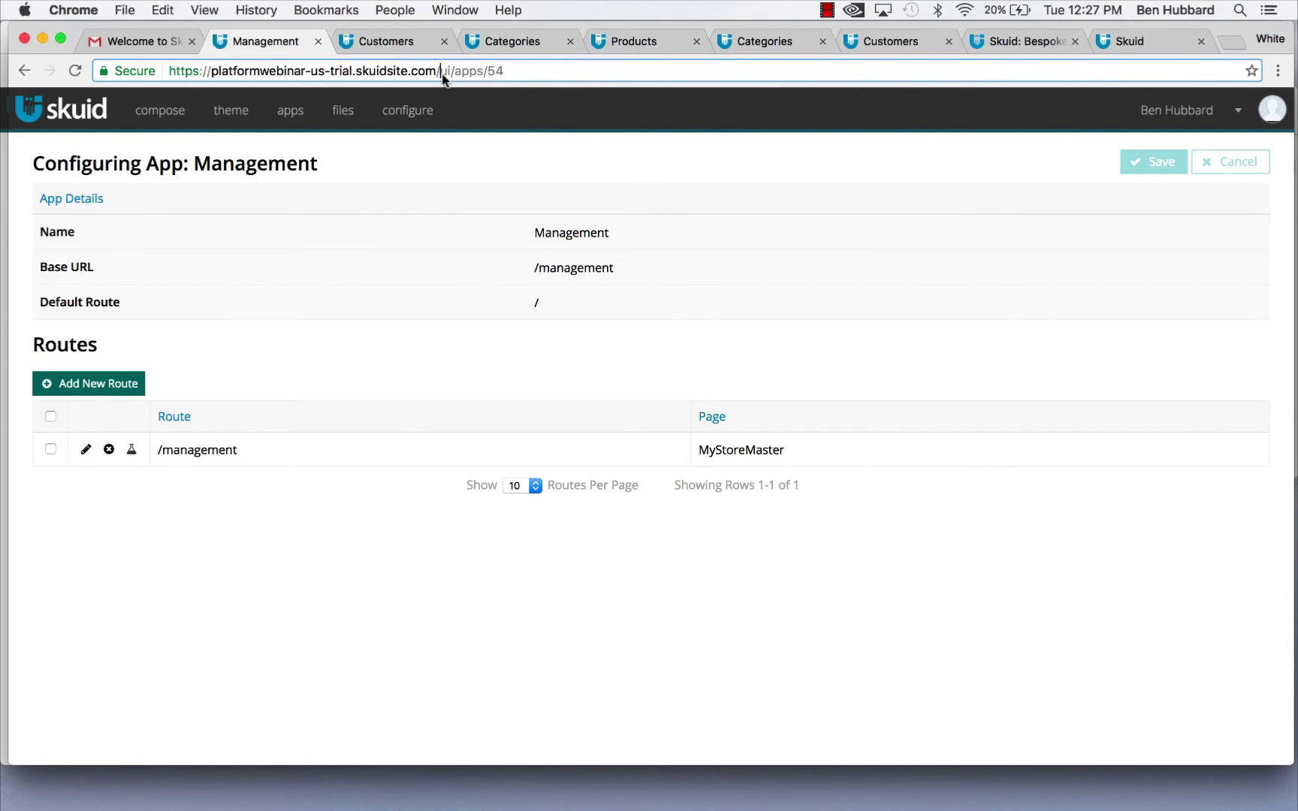
{"action": "left_click_drag", "start_coordinate": [442, 71], "coordinate": [609, 116]}
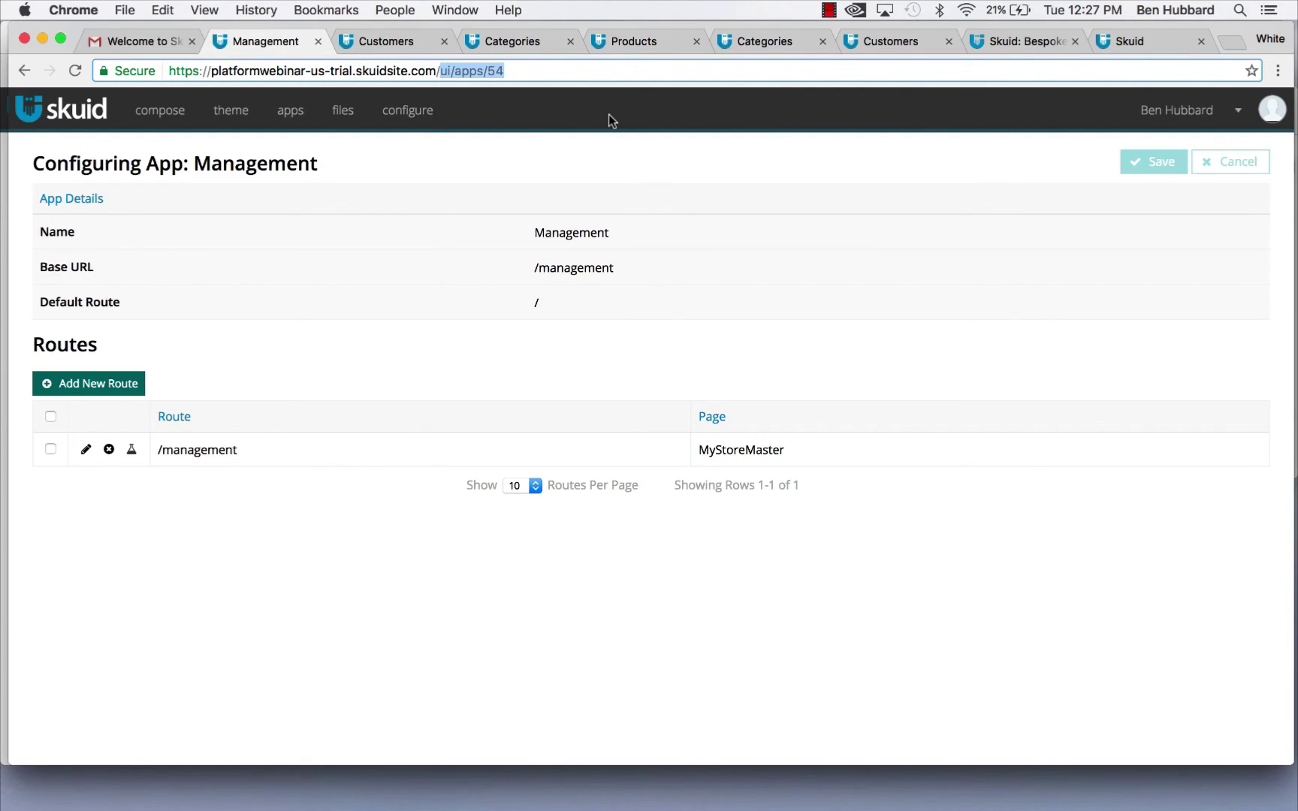
{"action": "type", "text": "m"}
{"action": "key", "text": "BackSpace"}
{"action": "type", "text": "management"}
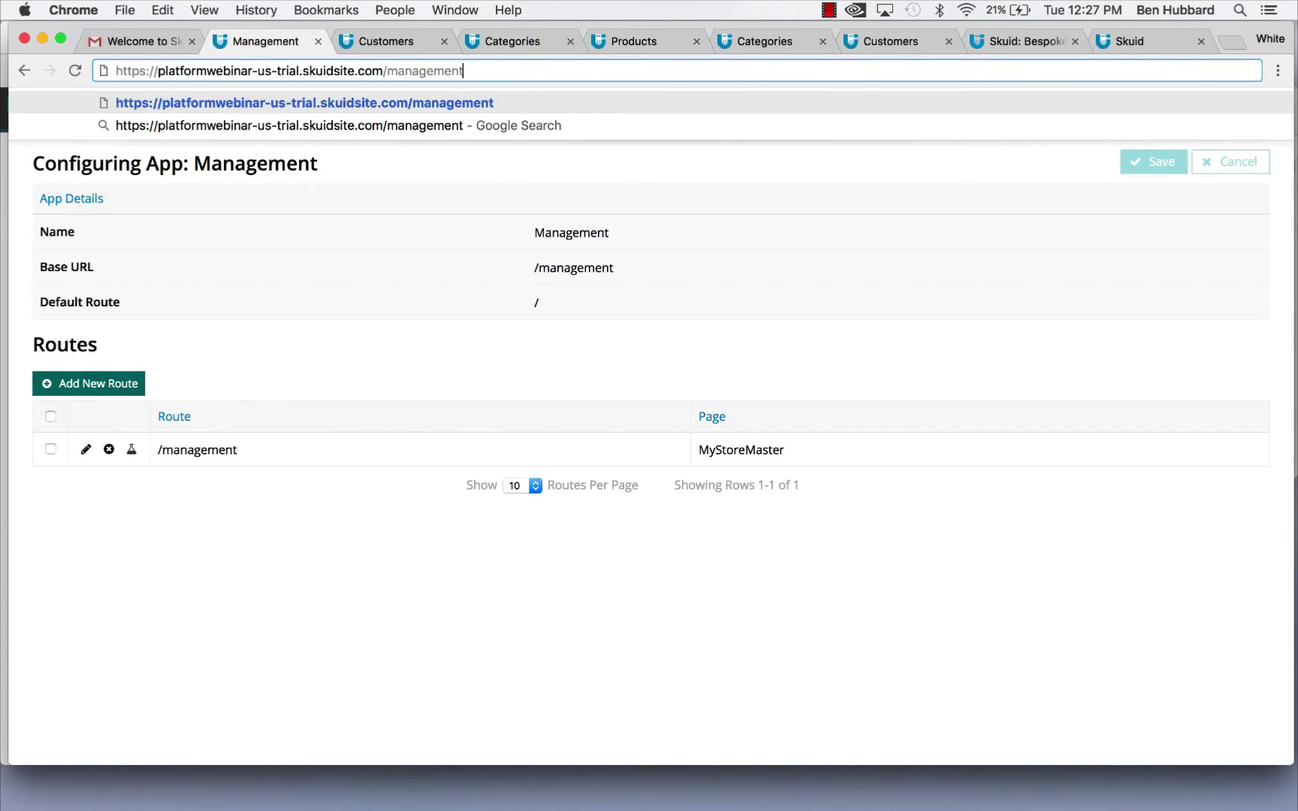
{"action": "key", "text": "Return"}
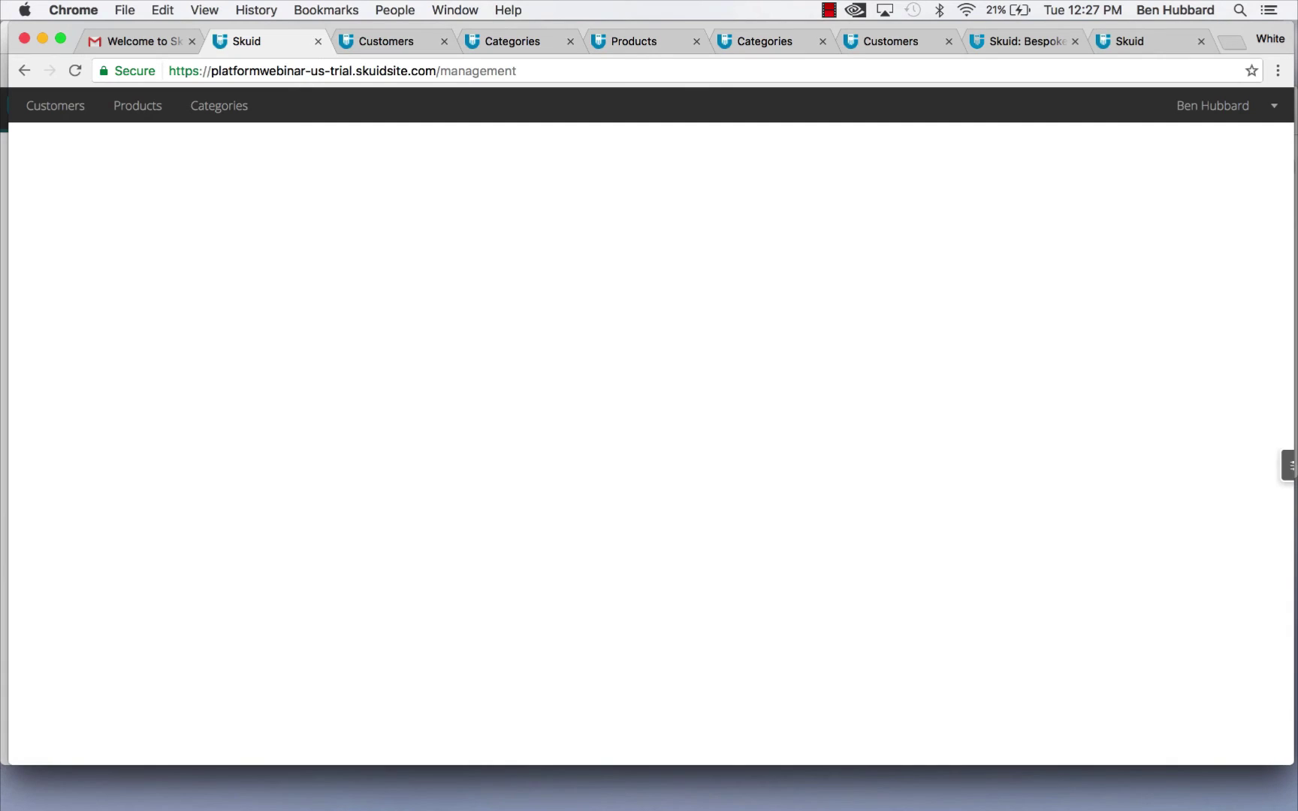
- Add a 'categories' route to the Management app pointing to the Categories page, and save
{"action": "left_click", "coordinate": [24, 72]}
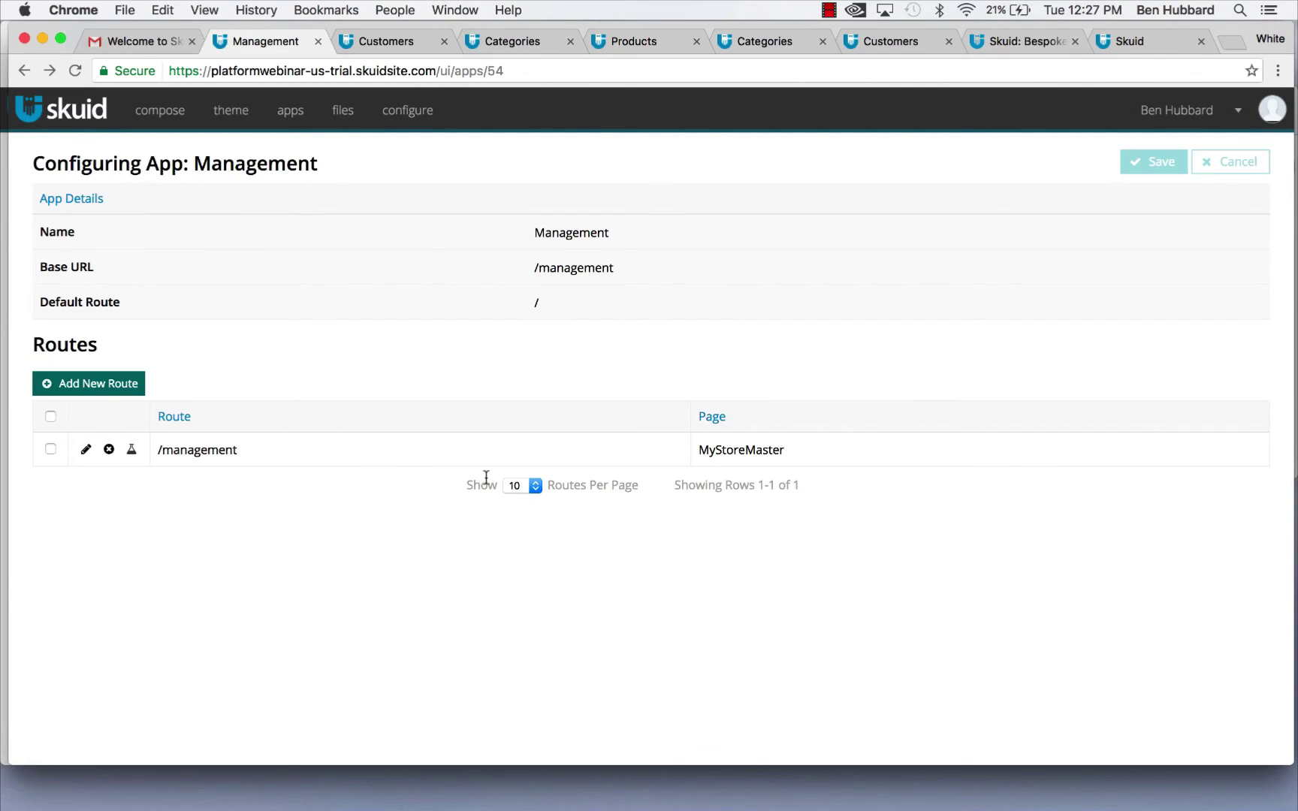
{"action": "left_click", "coordinate": [120, 383]}
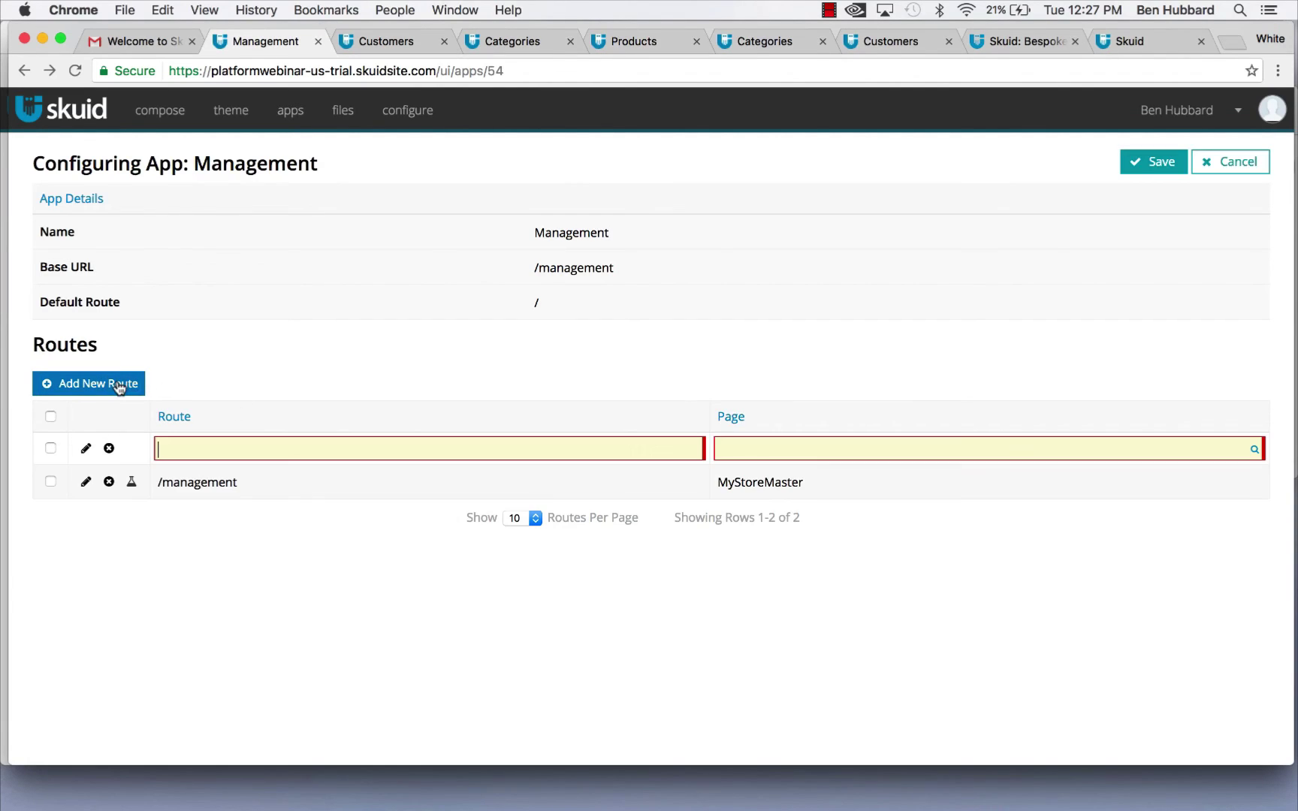
{"action": "left_click", "coordinate": [201, 448]}
{"action": "type", "text": "c"}
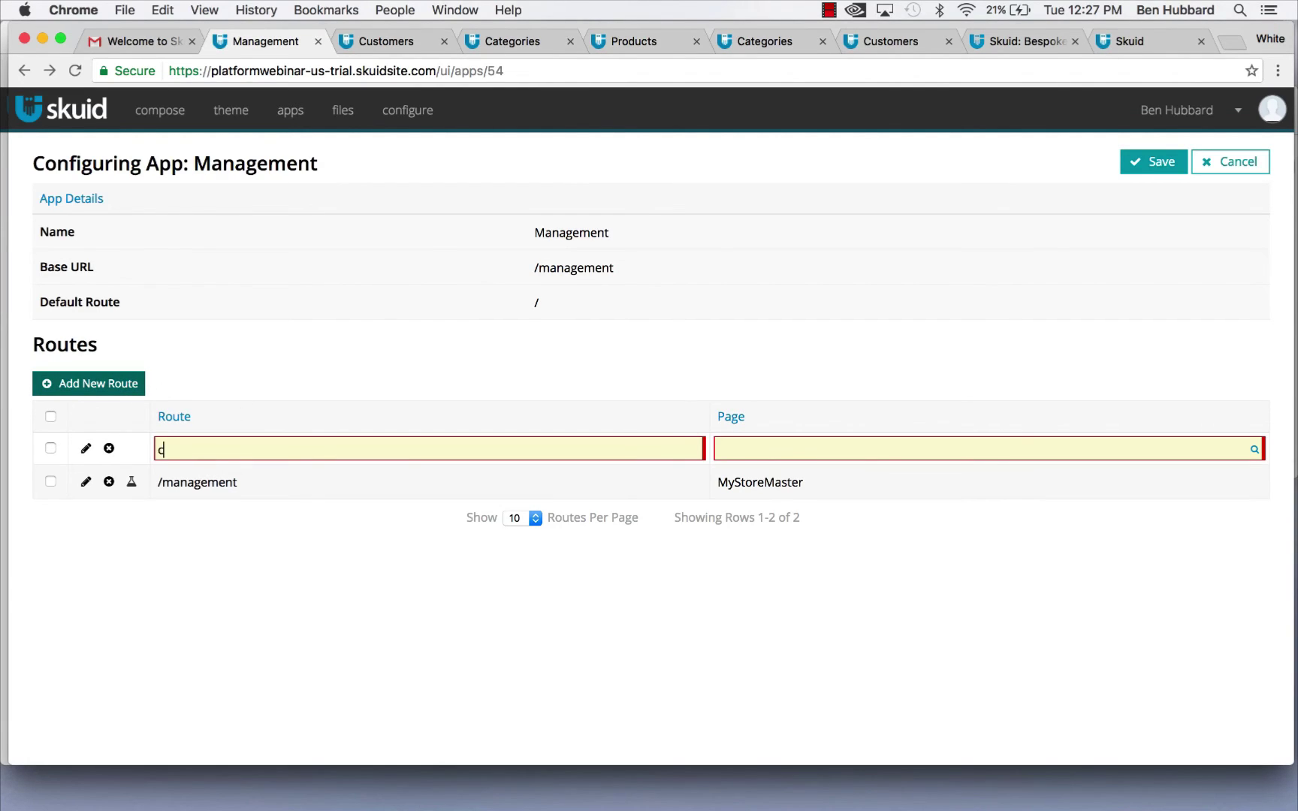
{"action": "type", "text": "ategories"}
{"action": "key", "text": "Tab"}
{"action": "type", "text": "Cate"}
{"action": "left_click", "coordinate": [785, 483]}
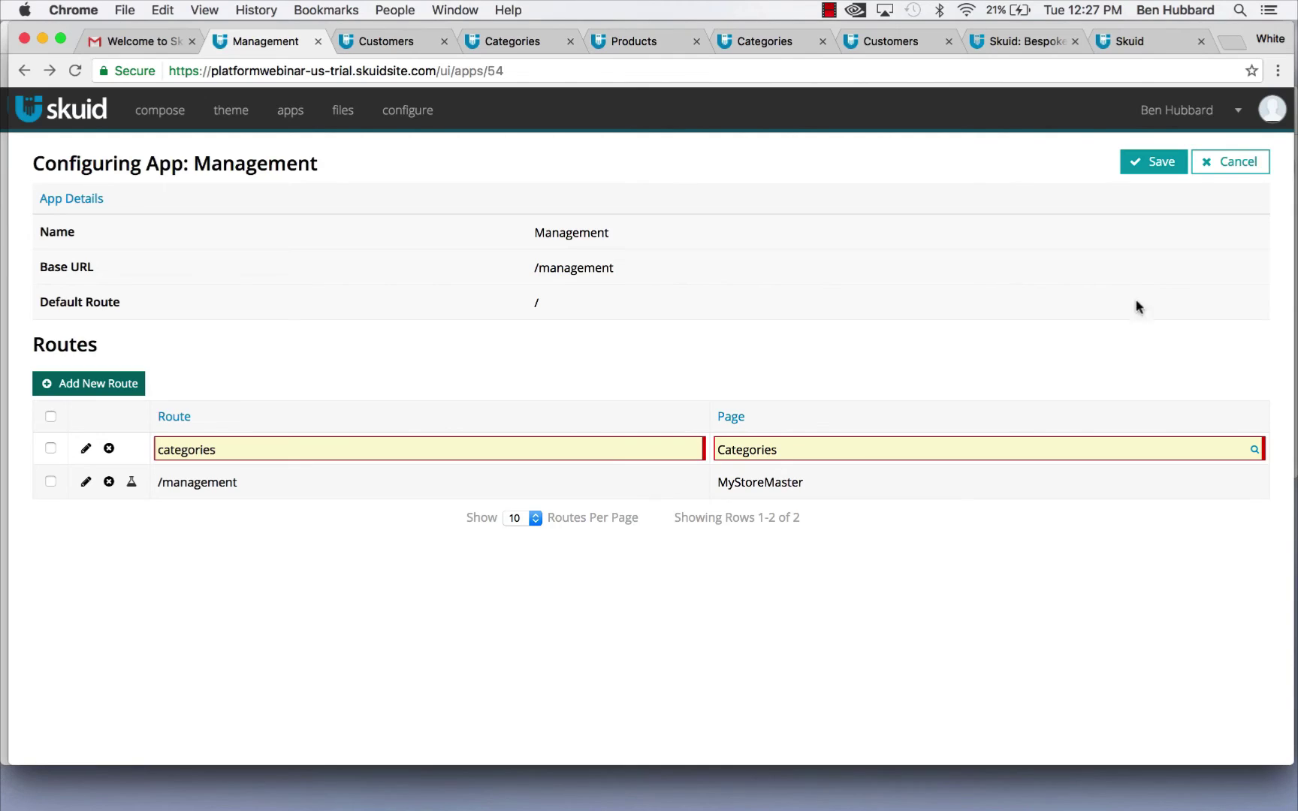
{"action": "left_click", "coordinate": [1155, 162]}
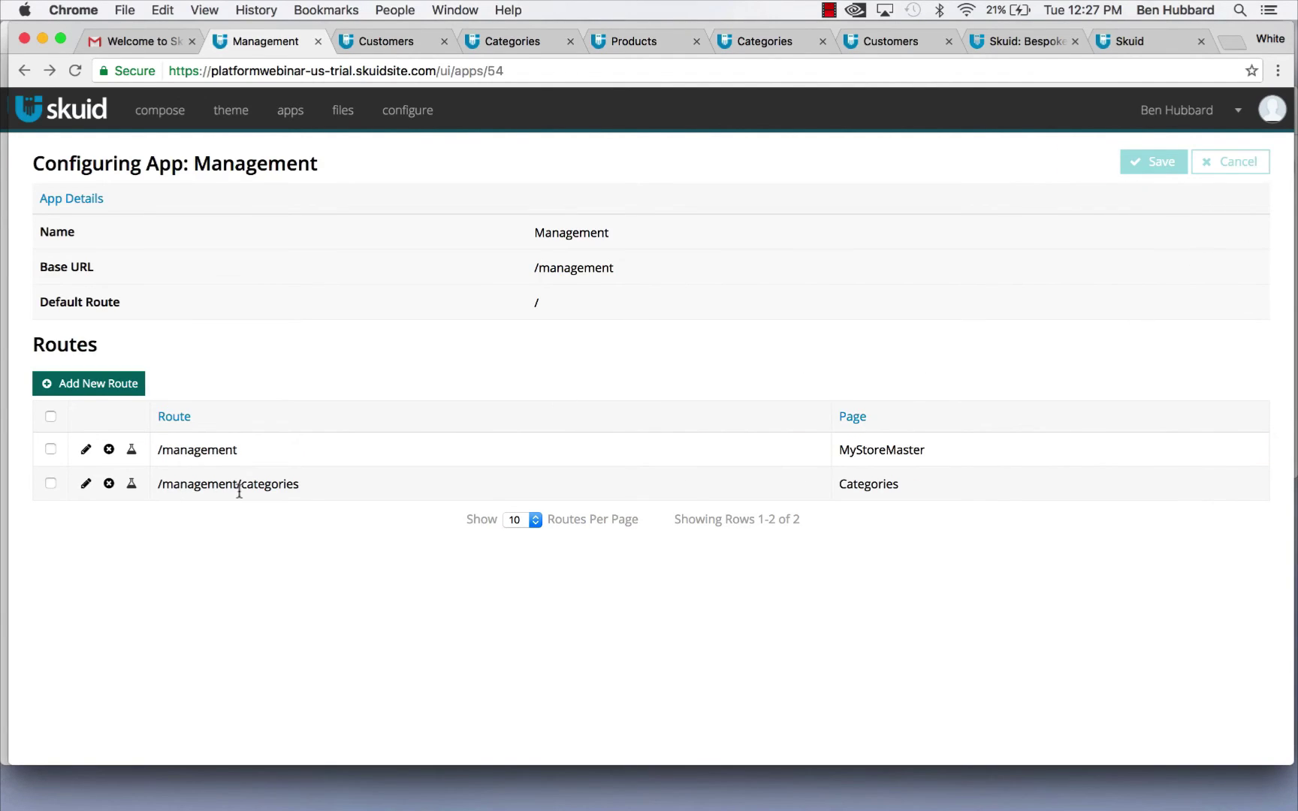
- Replace the address path with 'management/categories'
{"action": "left_click", "coordinate": [449, 71]}
{"action": "left_click", "coordinate": [450, 70]}
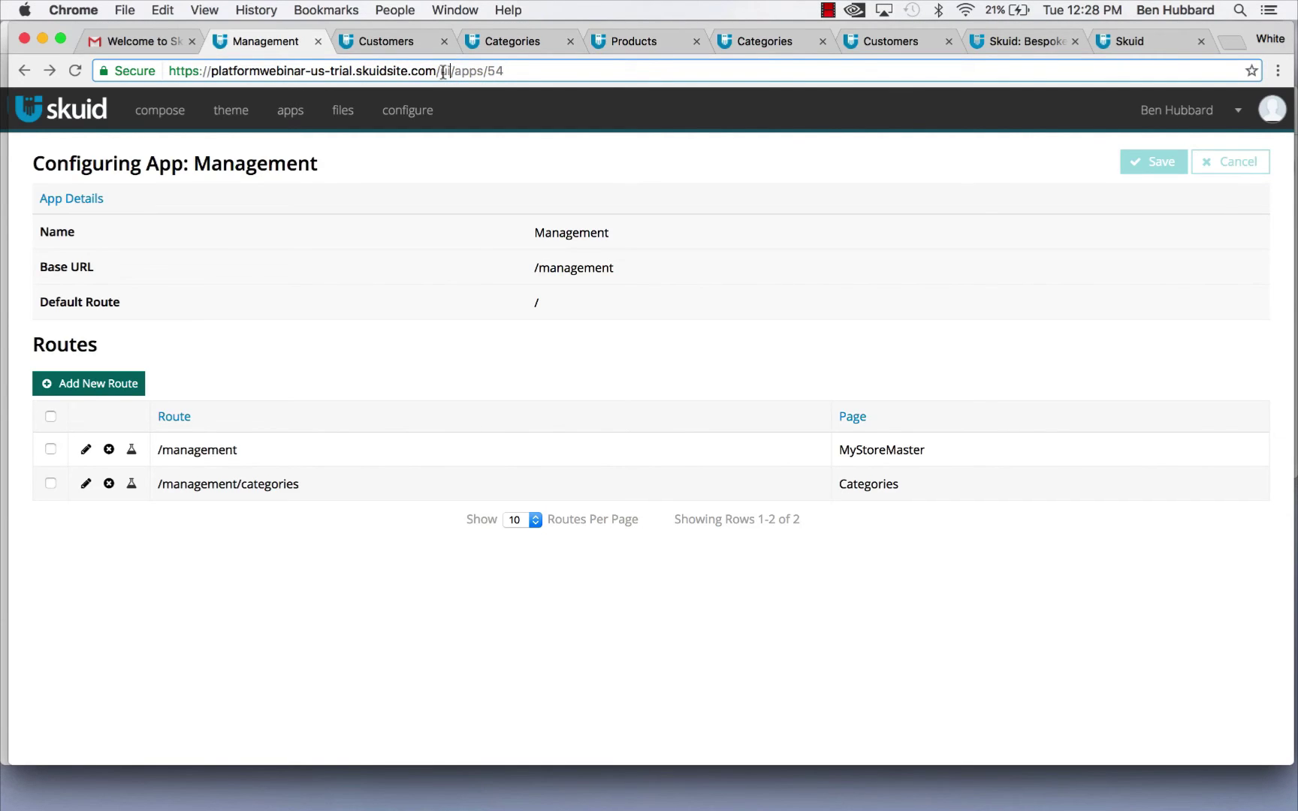
{"action": "left_click_drag", "start_coordinate": [439, 71], "coordinate": [623, 81]}
{"action": "type", "text": "manag"}
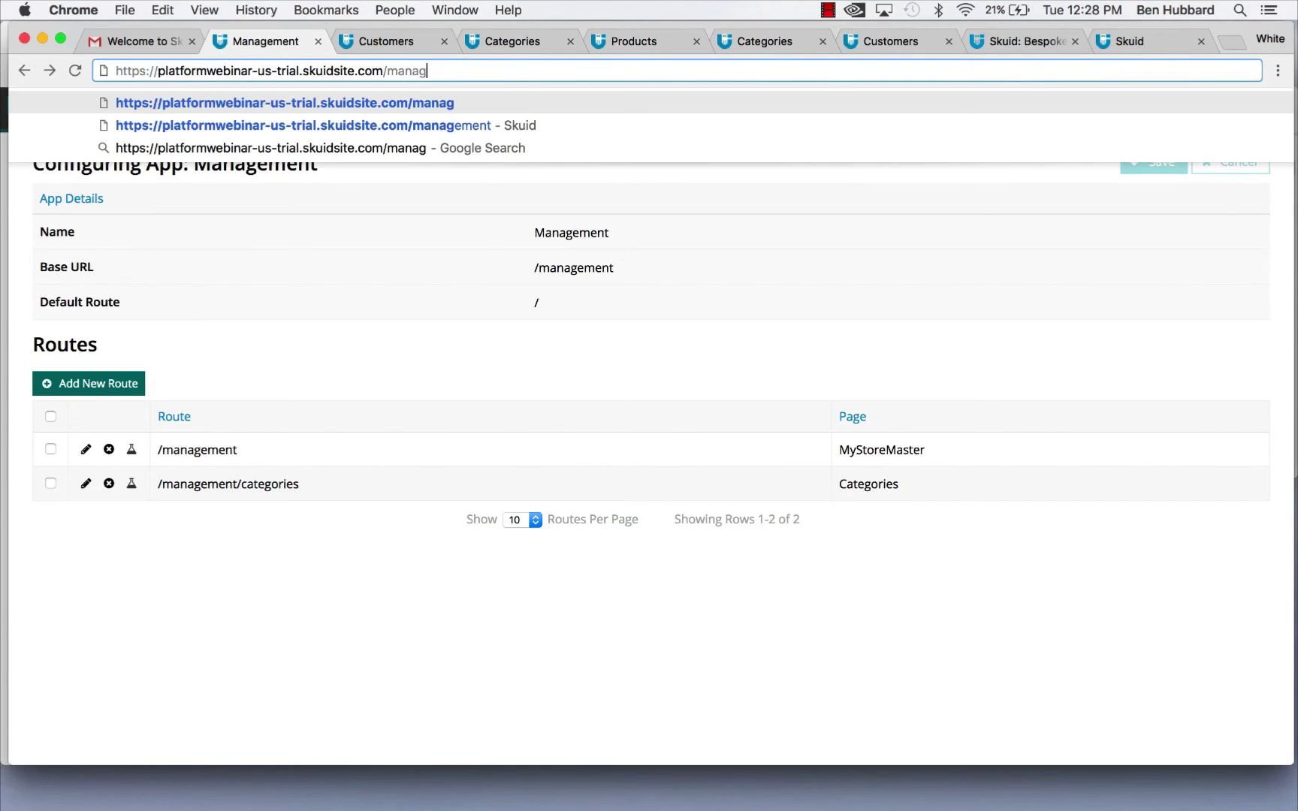
{"action": "type", "text": "ement/categories"}
{"action": "key", "text": "Return"}
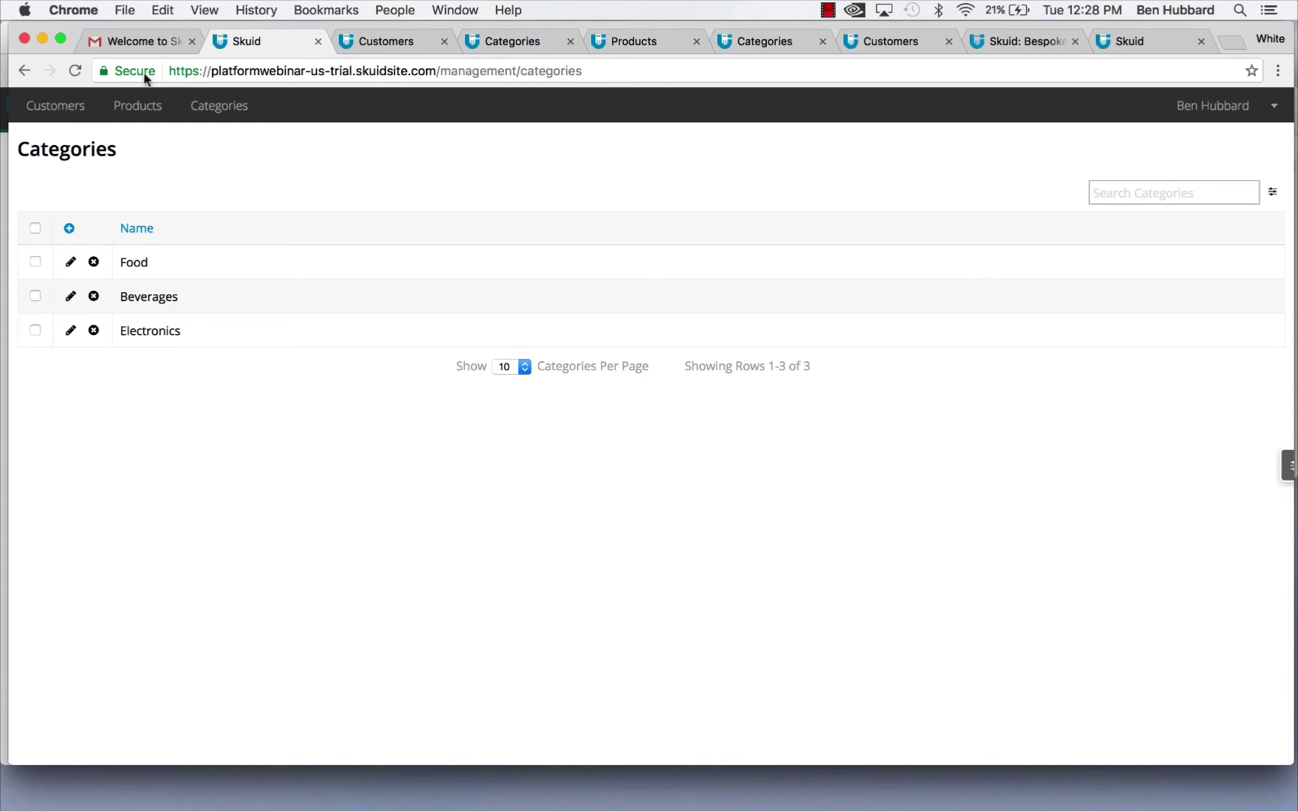
{"action": "left_click", "coordinate": [24, 70]}
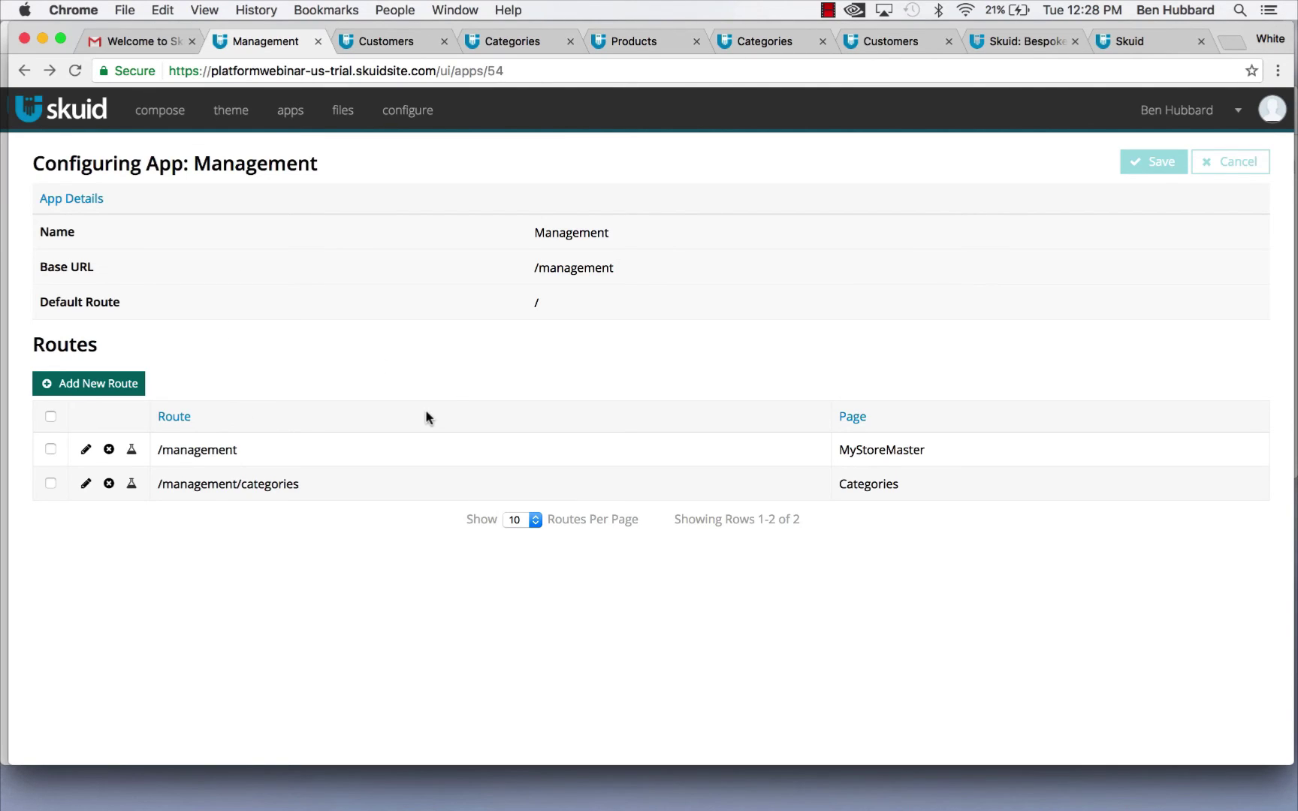
- Create a new app named Employees with MyStoreMaster as its default page
{"action": "left_click", "coordinate": [292, 118]}
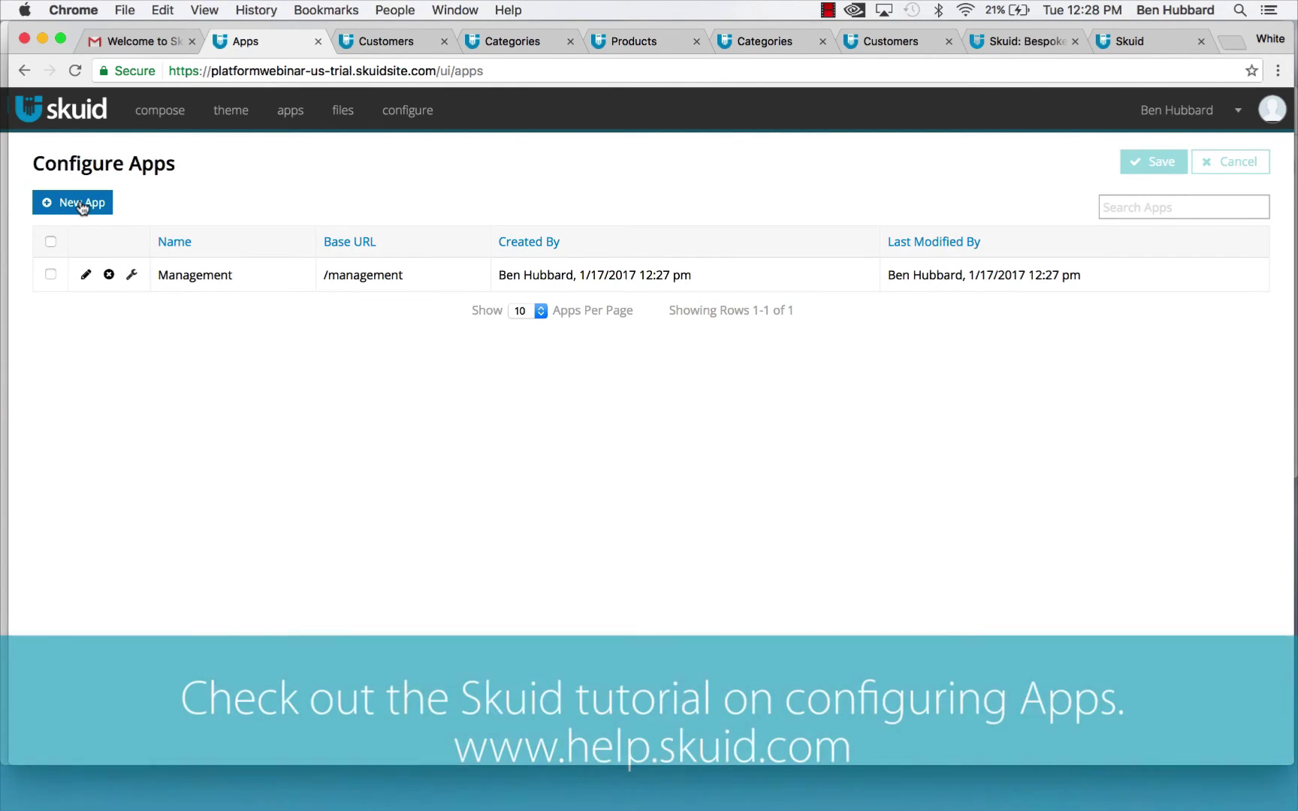
{"action": "left_click", "coordinate": [81, 204]}
{"action": "type", "text": "s"}
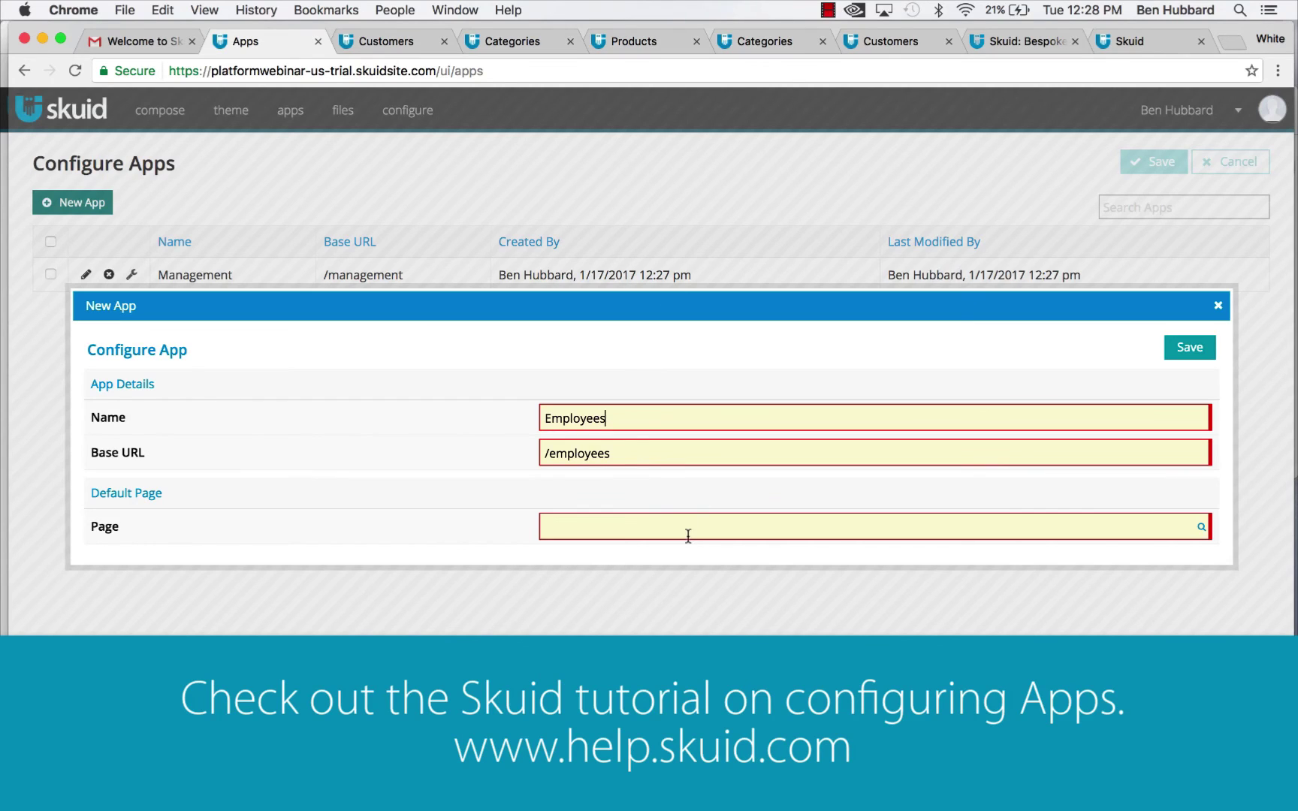
{"action": "type", "text": "master"}
{"action": "left_click", "coordinate": [686, 552]}
{"action": "left_click", "coordinate": [1202, 347]}
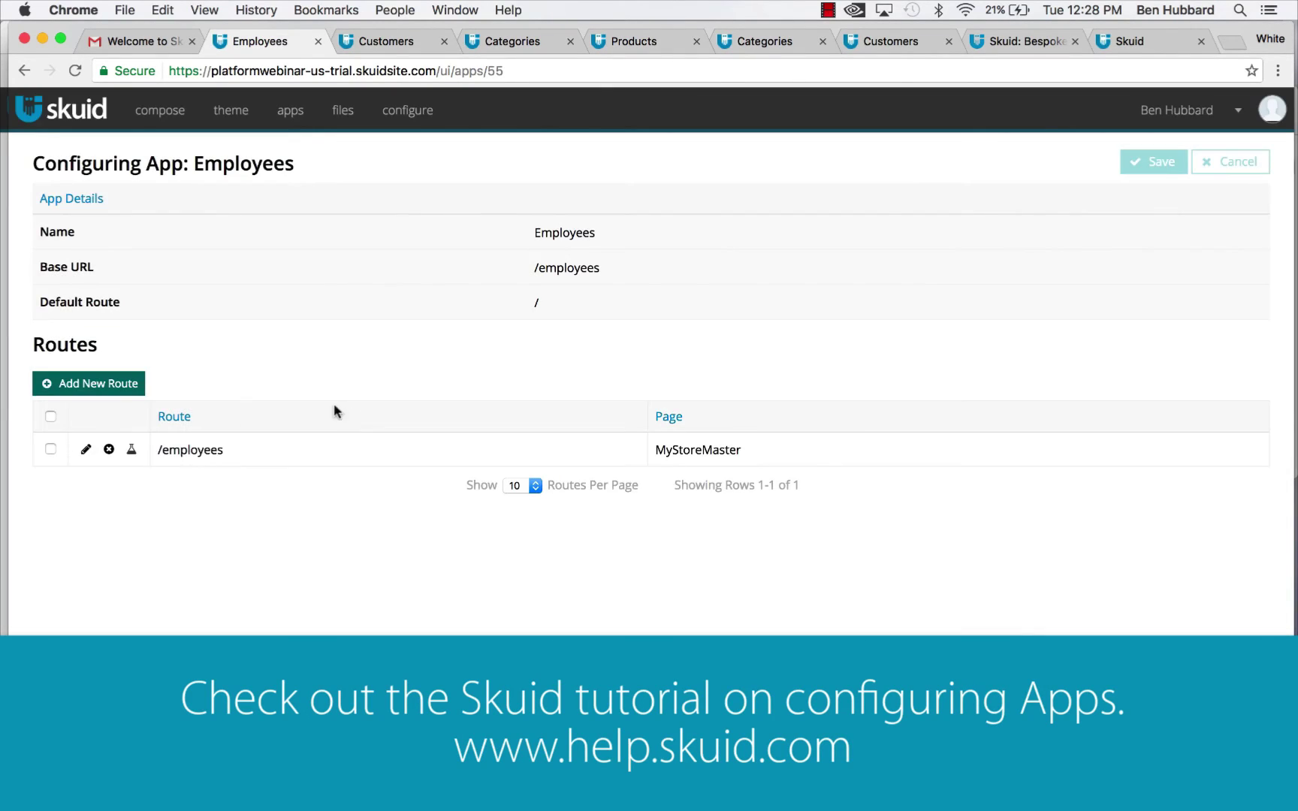
- Add a 'customers' route to the Employees app pointing to the Customers page, and save
{"action": "left_click", "coordinate": [96, 383]}
{"action": "type", "text": "customers"}
{"action": "key", "text": "Tab"}
{"action": "type", "text": "Customers"}
{"action": "left_click", "coordinate": [817, 472]}
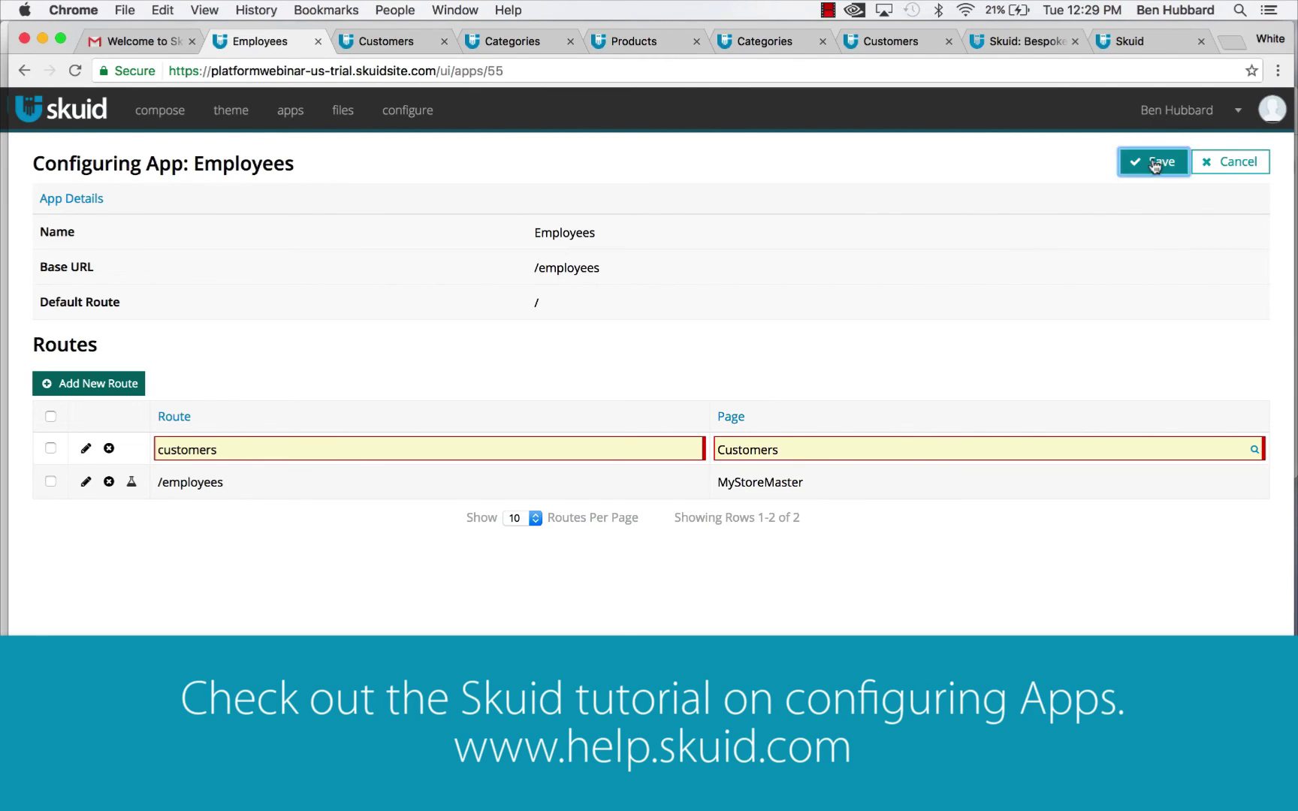
{"action": "left_click", "coordinate": [1155, 161]}
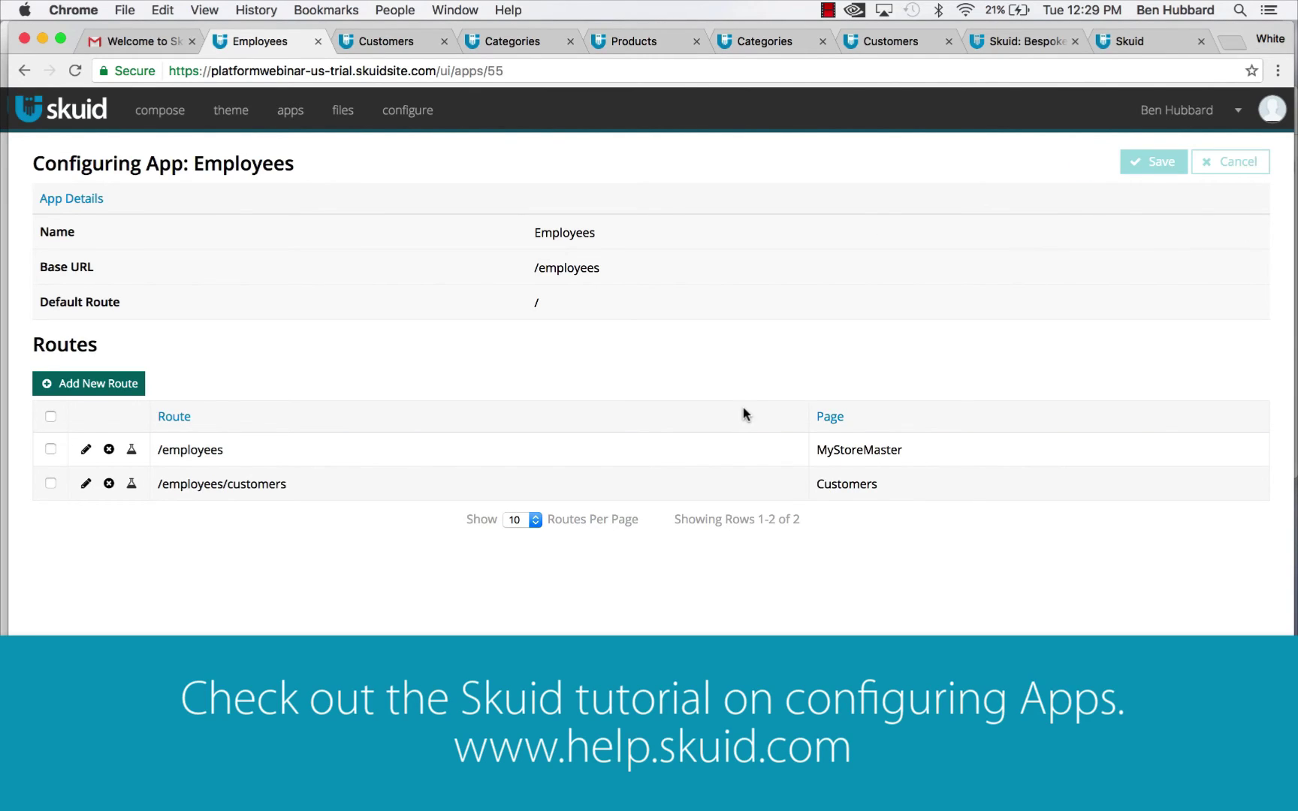
- Create the OnlineStore app with base URL /shop and Products as its default page
{"action": "left_click", "coordinate": [290, 113]}
{"action": "left_click", "coordinate": [79, 217]}
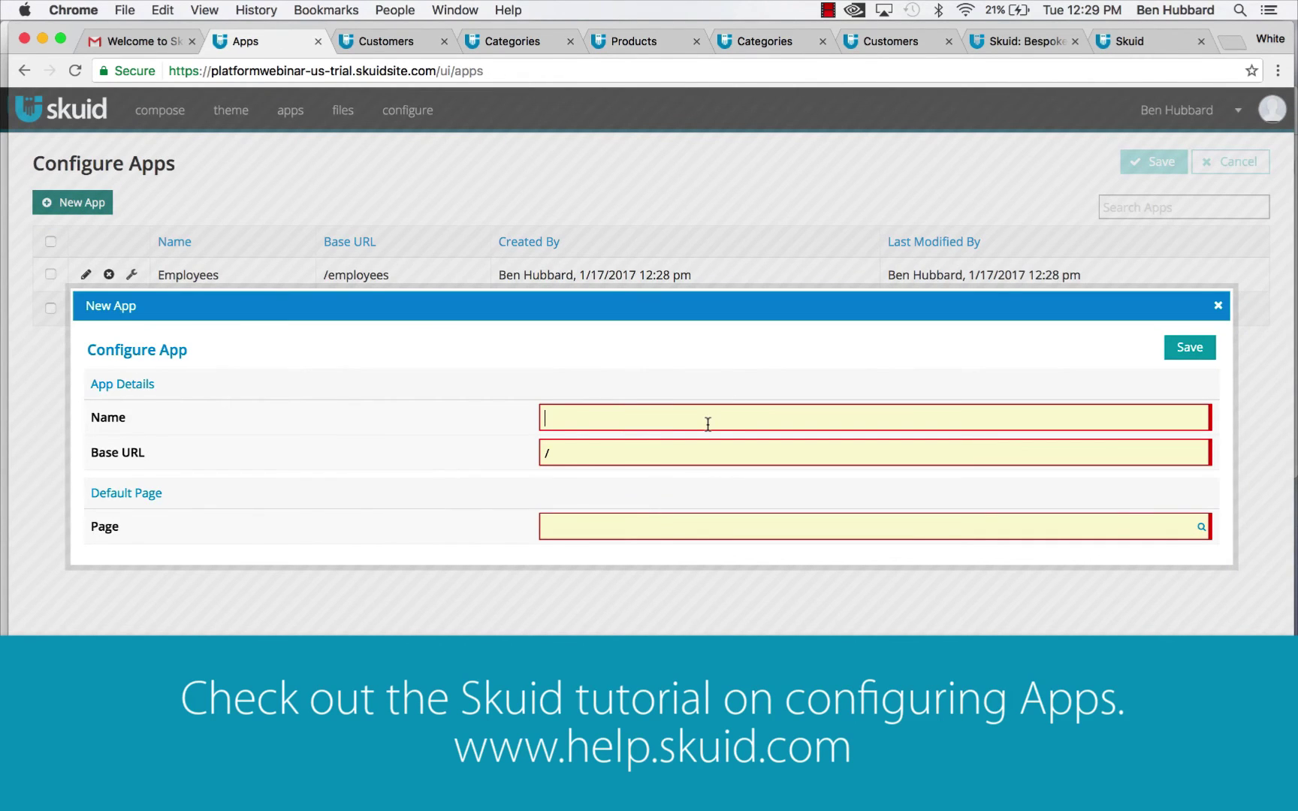
{"action": "type", "text": "OnlineStor"}
{"action": "key", "text": "BackSpace"}
{"action": "key", "text": "BackSpace"}
{"action": "key", "text": "BackSpace"}
{"action": "type", "text": "tore"}
{"action": "triple_click", "coordinate": [676, 460]}
{"action": "type", "text": "/shop"}
{"action": "left_click", "coordinate": [699, 524]}
{"action": "type", "text": "pro"}
{"action": "left_click", "coordinate": [563, 552]}
{"action": "left_click", "coordinate": [1189, 347]}
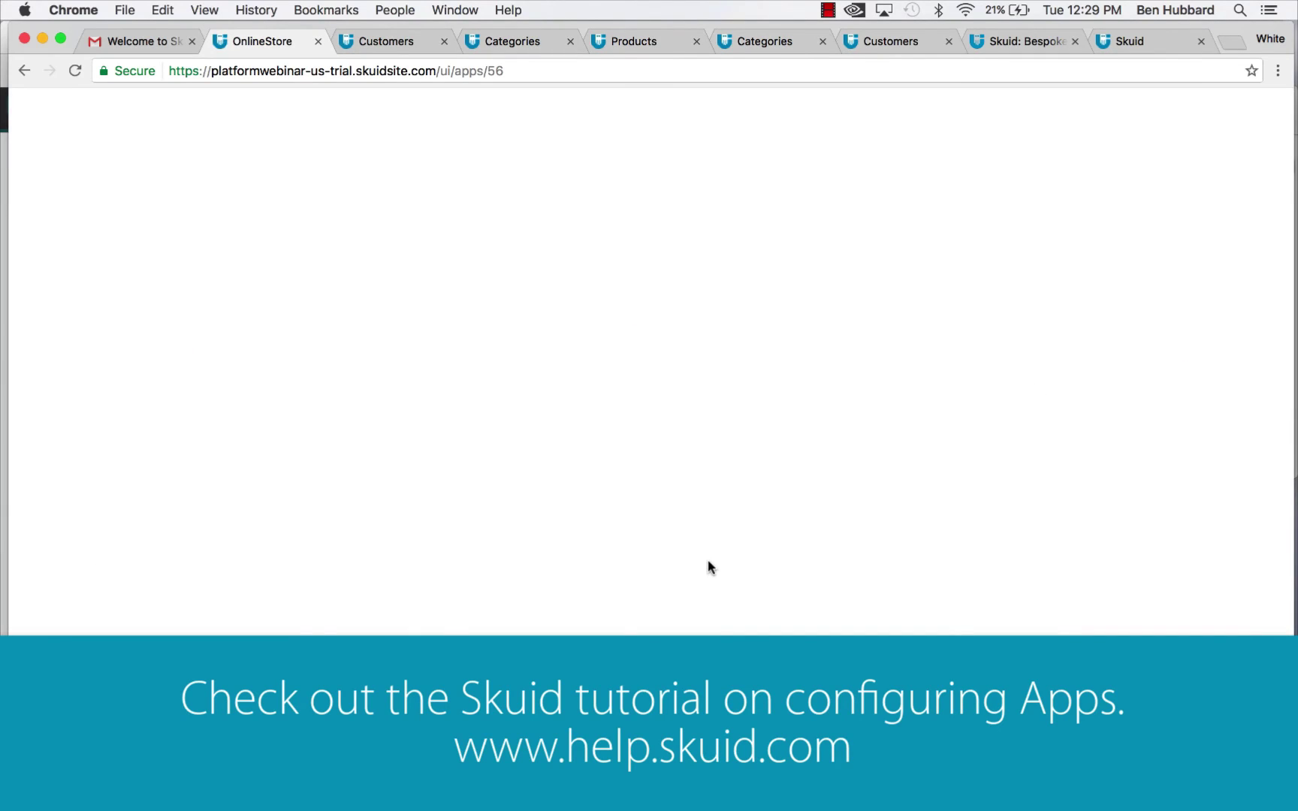
- Load the /shop address in the browser to view the Products page
{"action": "left_click", "coordinate": [436, 70]}
{"action": "left_click_drag", "start_coordinate": [438, 70], "coordinate": [583, 73]}
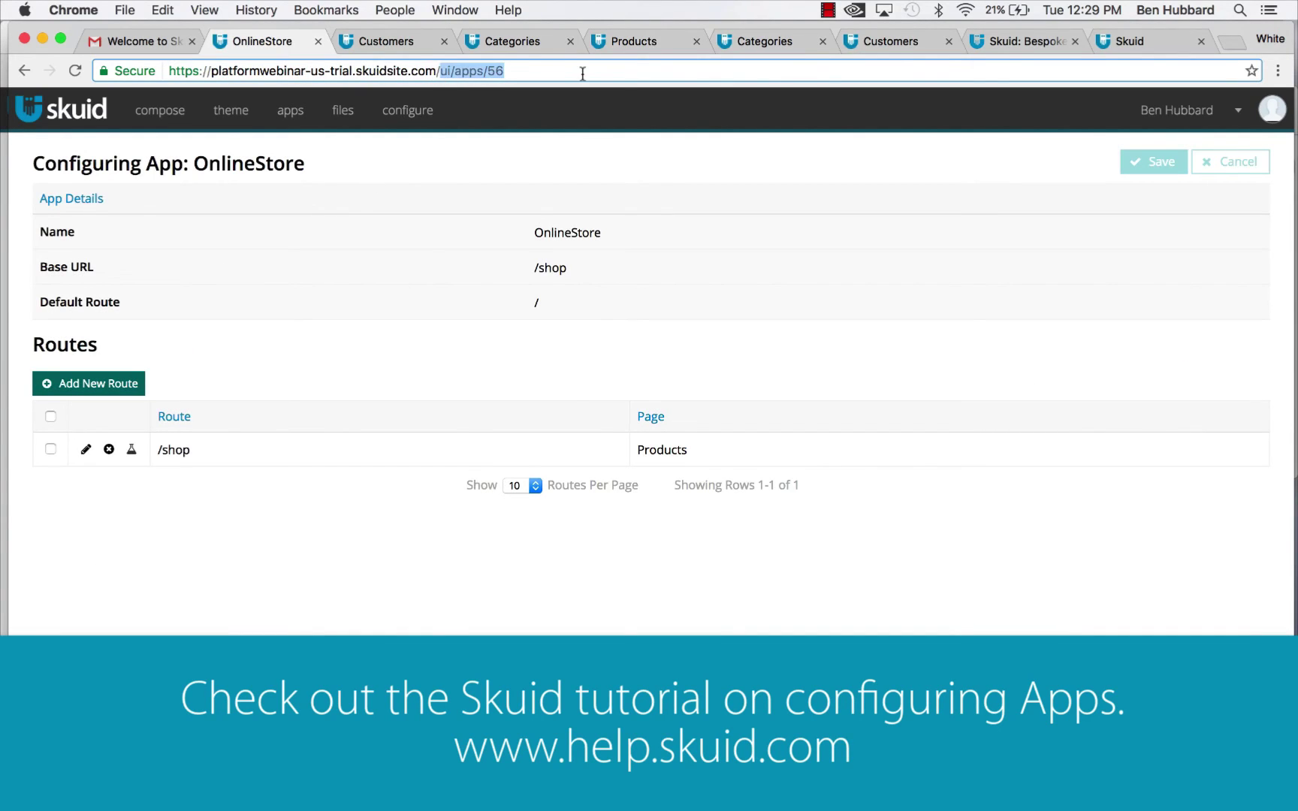
{"action": "type", "text": "shop"}
{"action": "key", "text": "Return"}
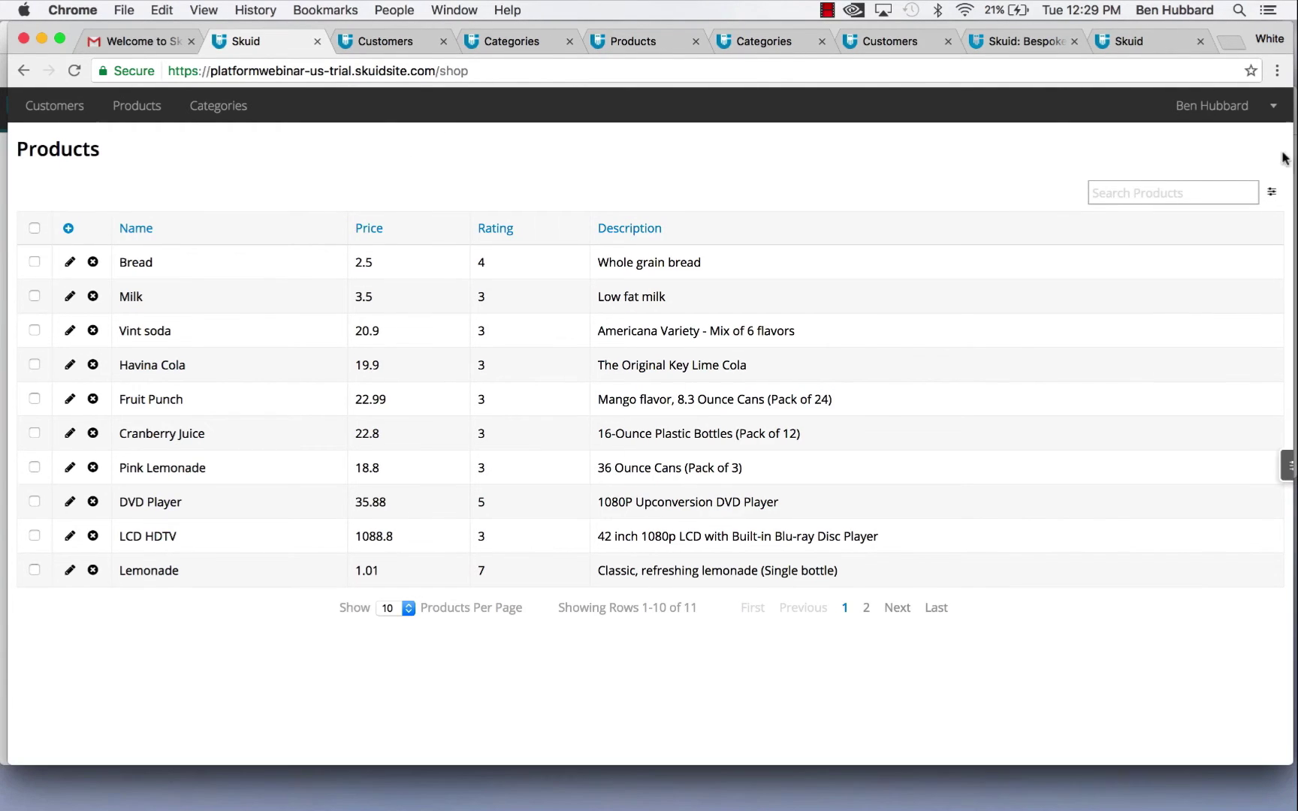
- Go to Skuid Setup through My Apps in the user menu to reach the Pages list
{"action": "left_click", "coordinate": [1241, 113]}
{"action": "mouse_move", "coordinate": [1270, 109]}
{"action": "mouse_move", "coordinate": [1185, 177]}
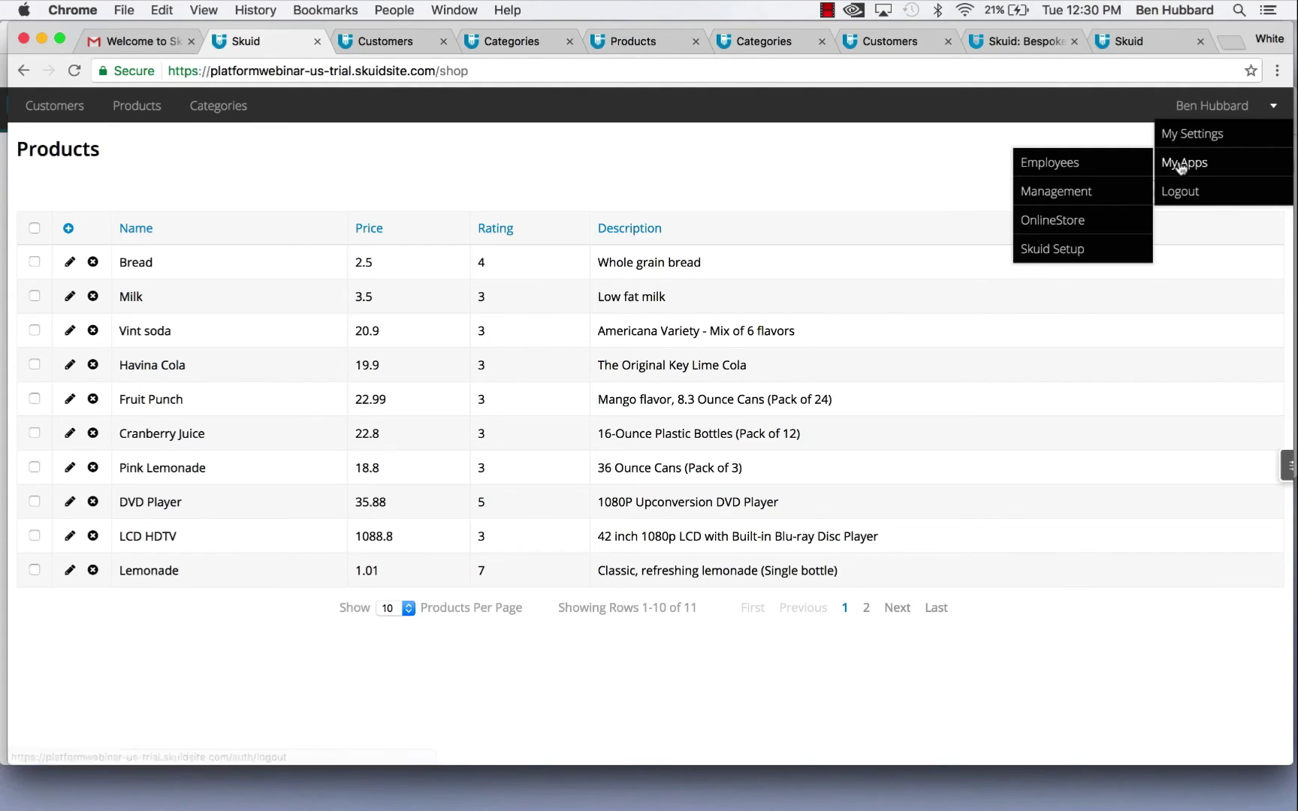
{"action": "left_click", "coordinate": [1057, 251]}
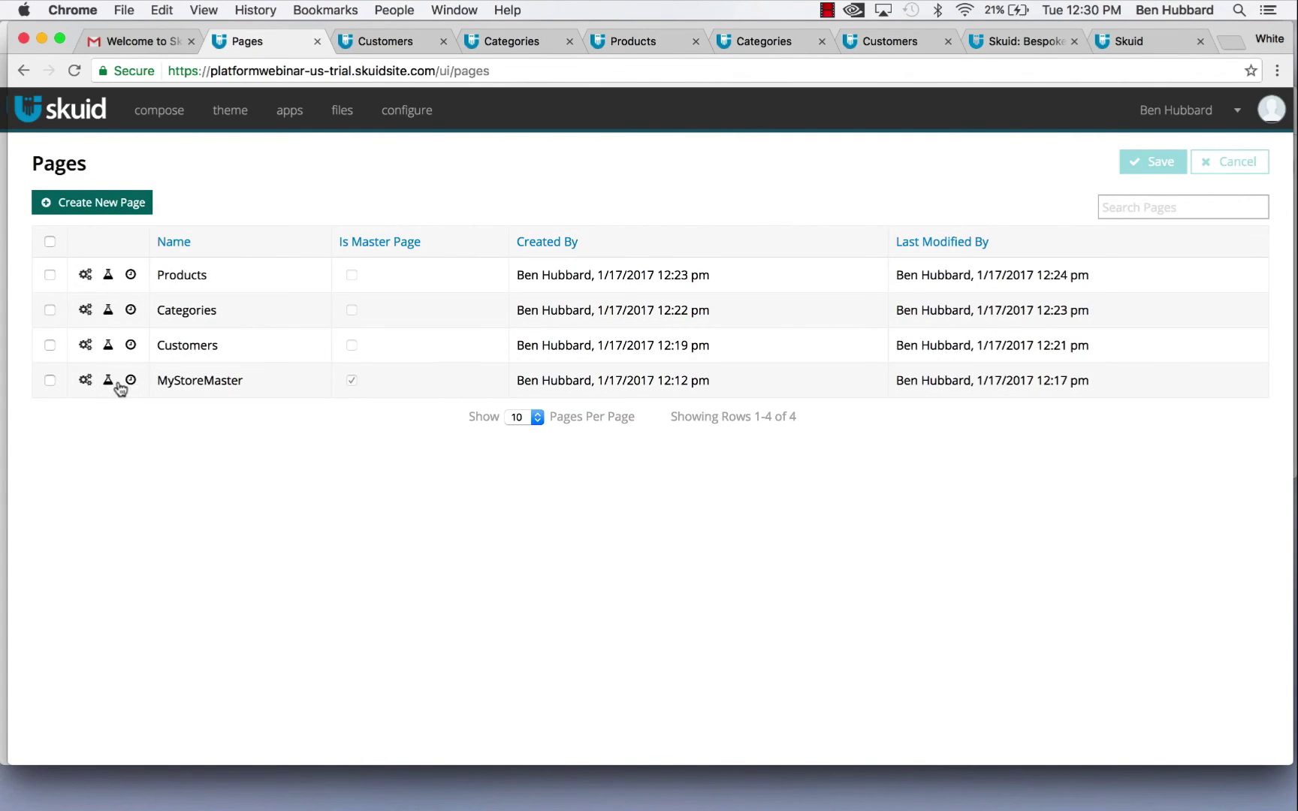
- In MyStoreMaster, make the Customers navigation item redirect to /employees/customer
{"action": "left_click", "coordinate": [86, 383]}
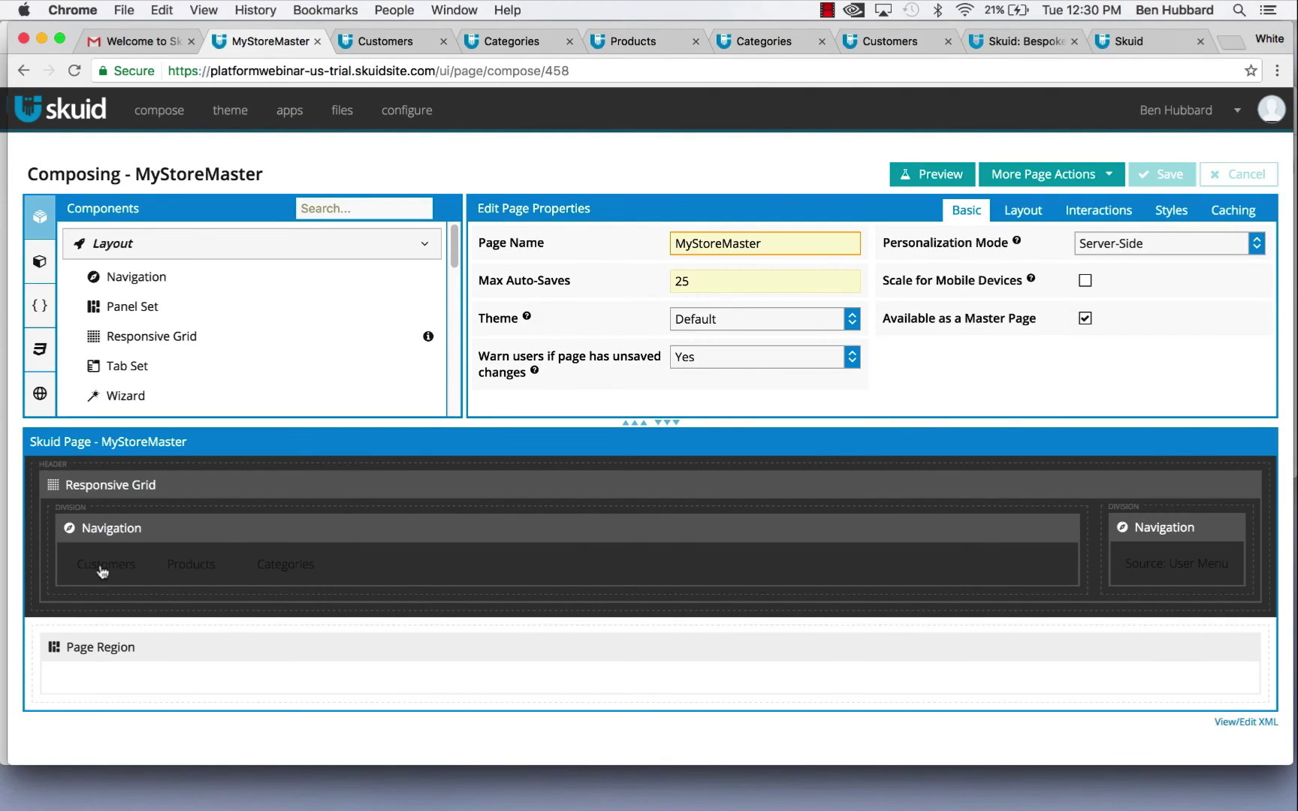
{"action": "left_click", "coordinate": [103, 572]}
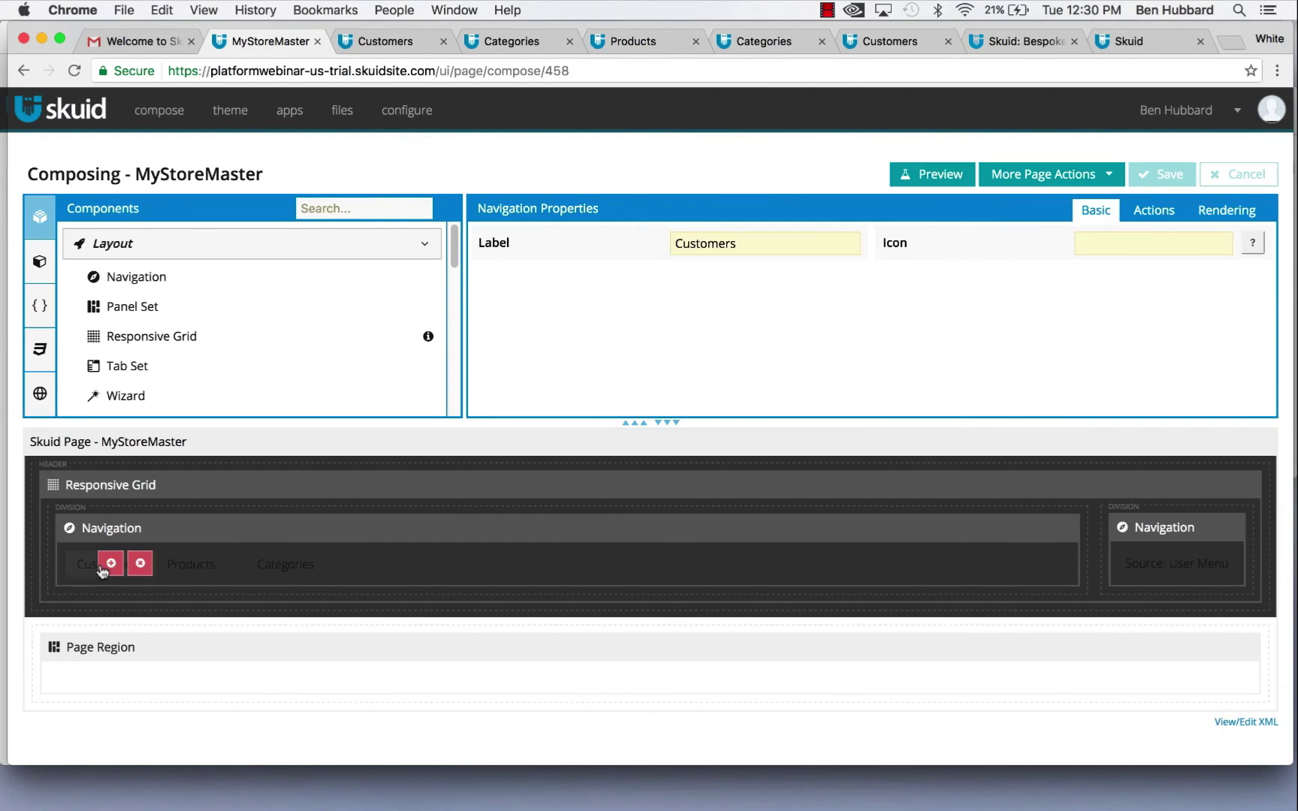
{"action": "left_click", "coordinate": [1154, 210]}
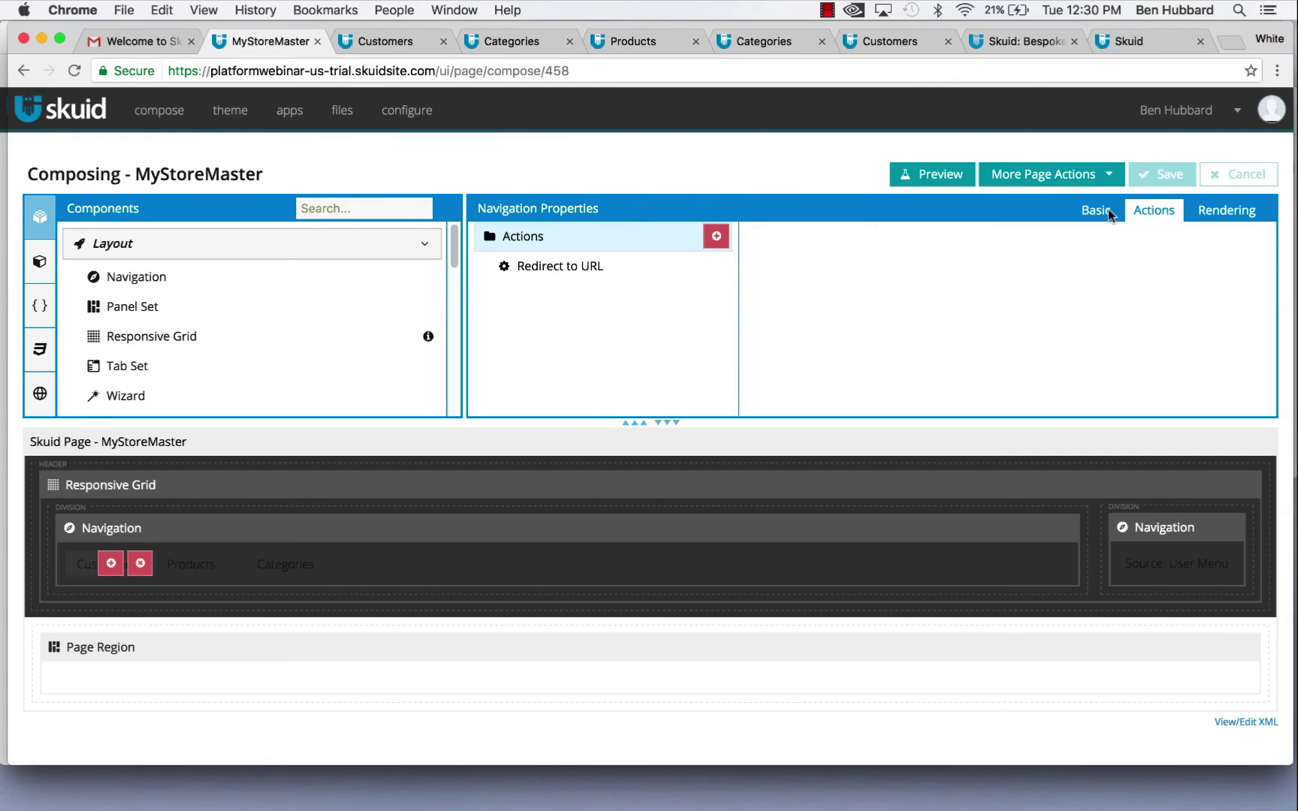
{"action": "left_click", "coordinate": [614, 267]}
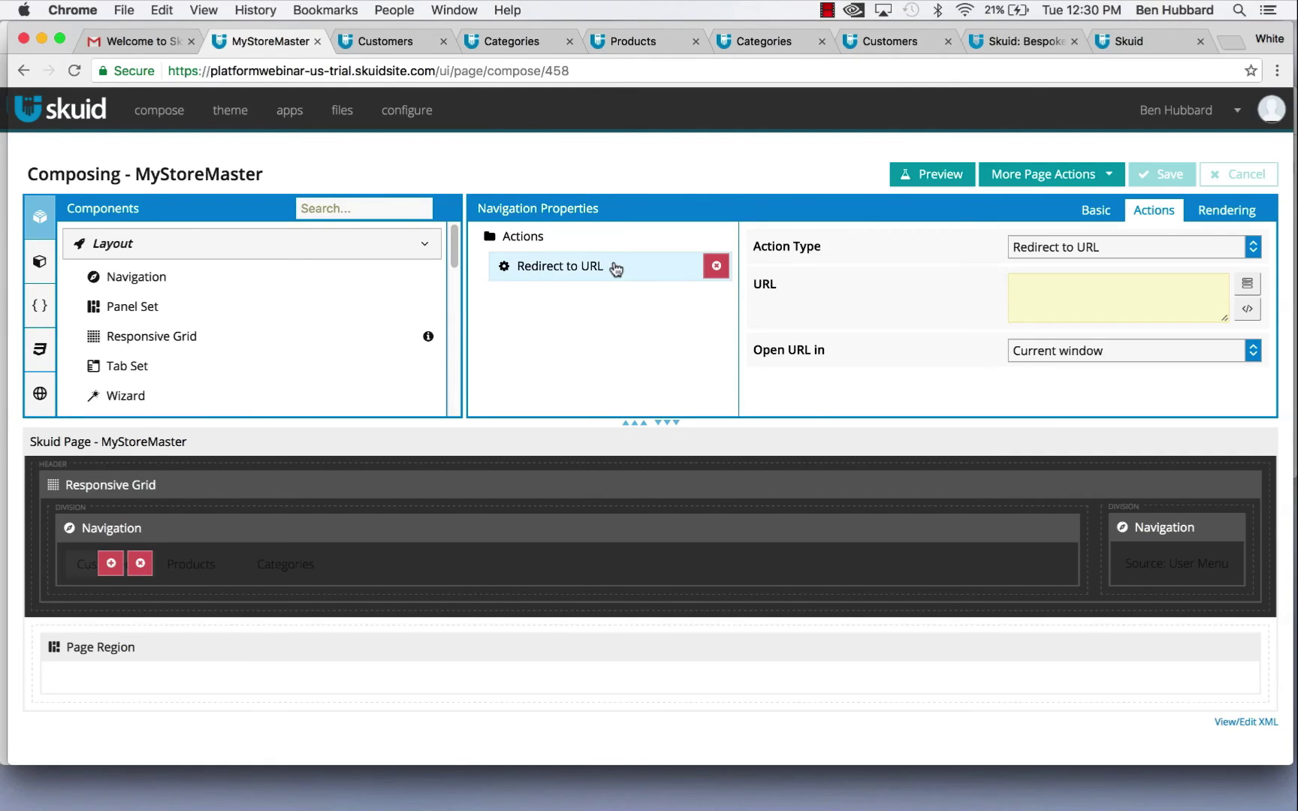
{"action": "left_click", "coordinate": [1024, 286]}
{"action": "type", "text": "/"}
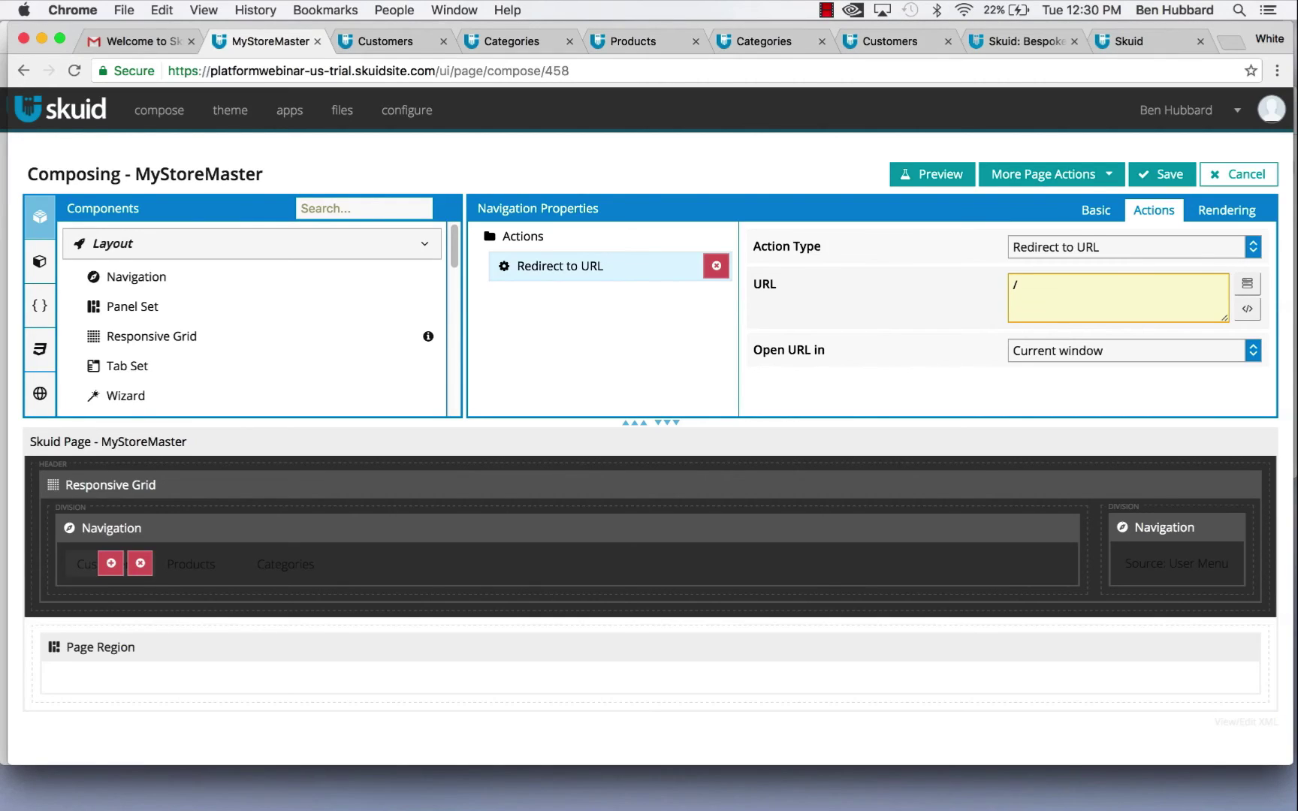
{"action": "type", "text": "employees/customers"}
- Make the Products navigation item redirect to /shop
{"action": "left_click", "coordinate": [184, 564]}
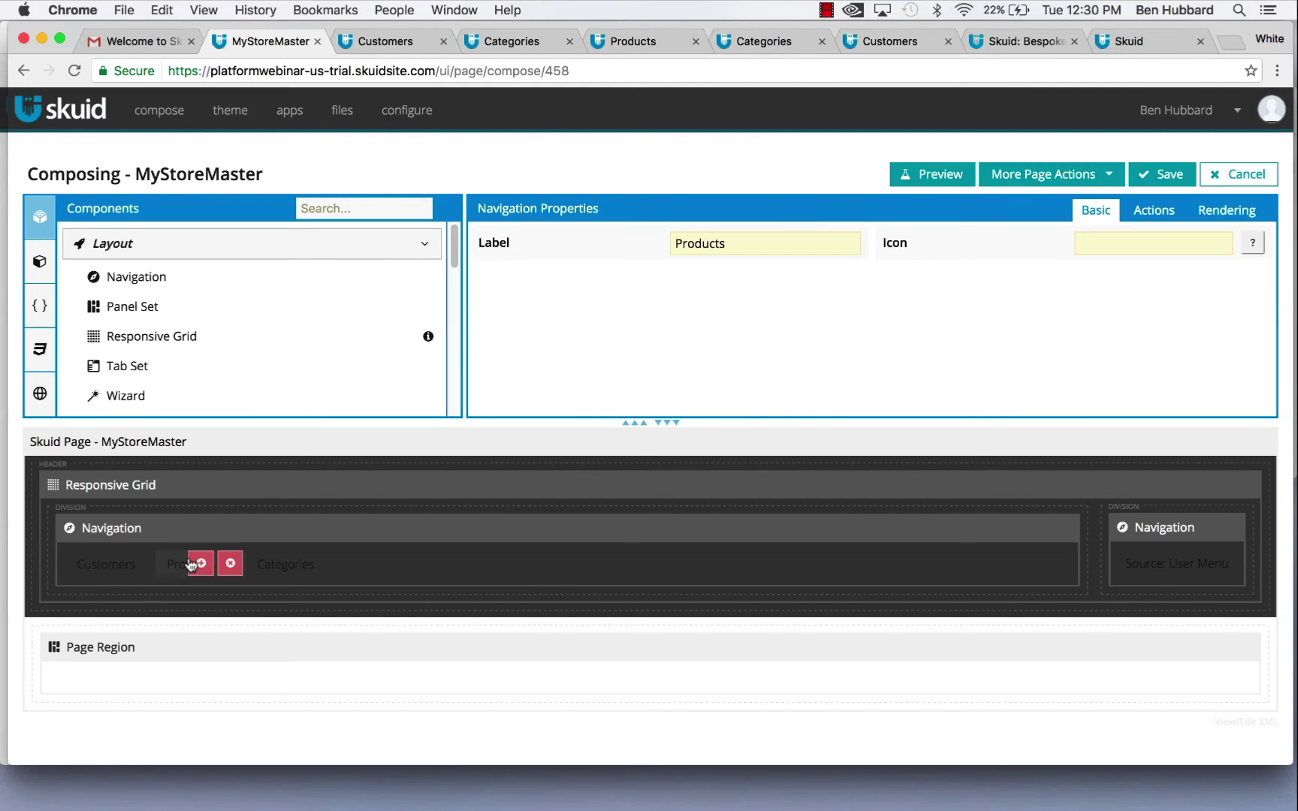
{"action": "left_click", "coordinate": [1152, 220]}
{"action": "left_click", "coordinate": [623, 265]}
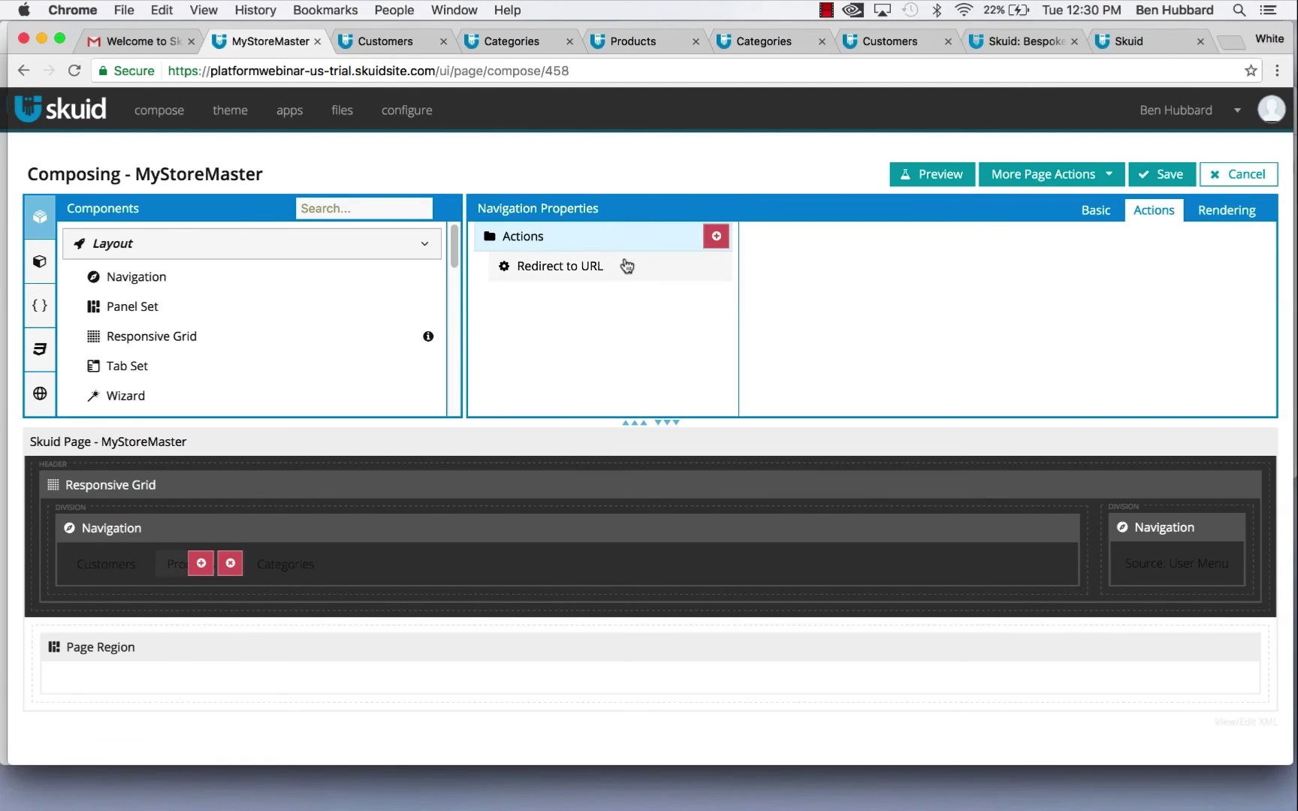
{"action": "left_click", "coordinate": [1109, 291]}
{"action": "type", "text": "/"}
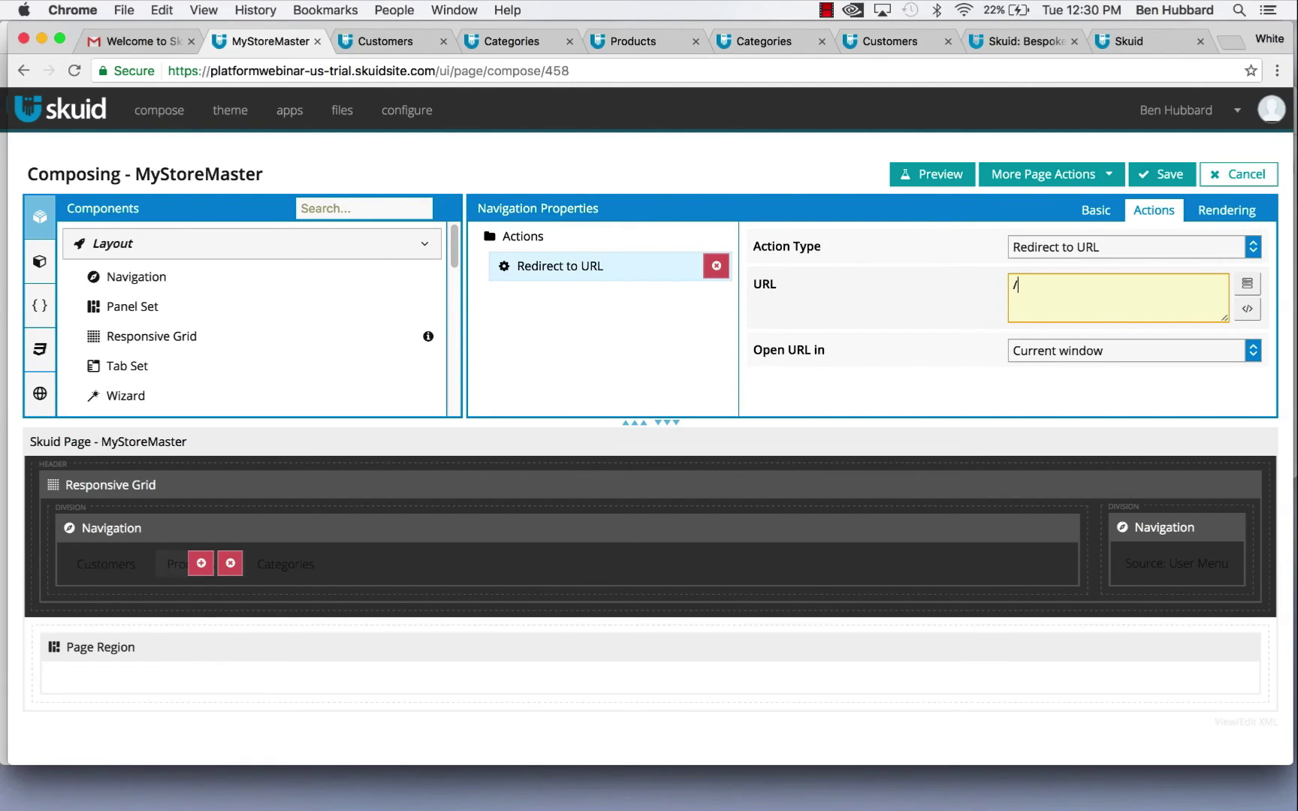
{"action": "type", "text": "shop"}
- Redirect the Categories item to /management/categories, save the page, and preview it
{"action": "left_click", "coordinate": [290, 565]}
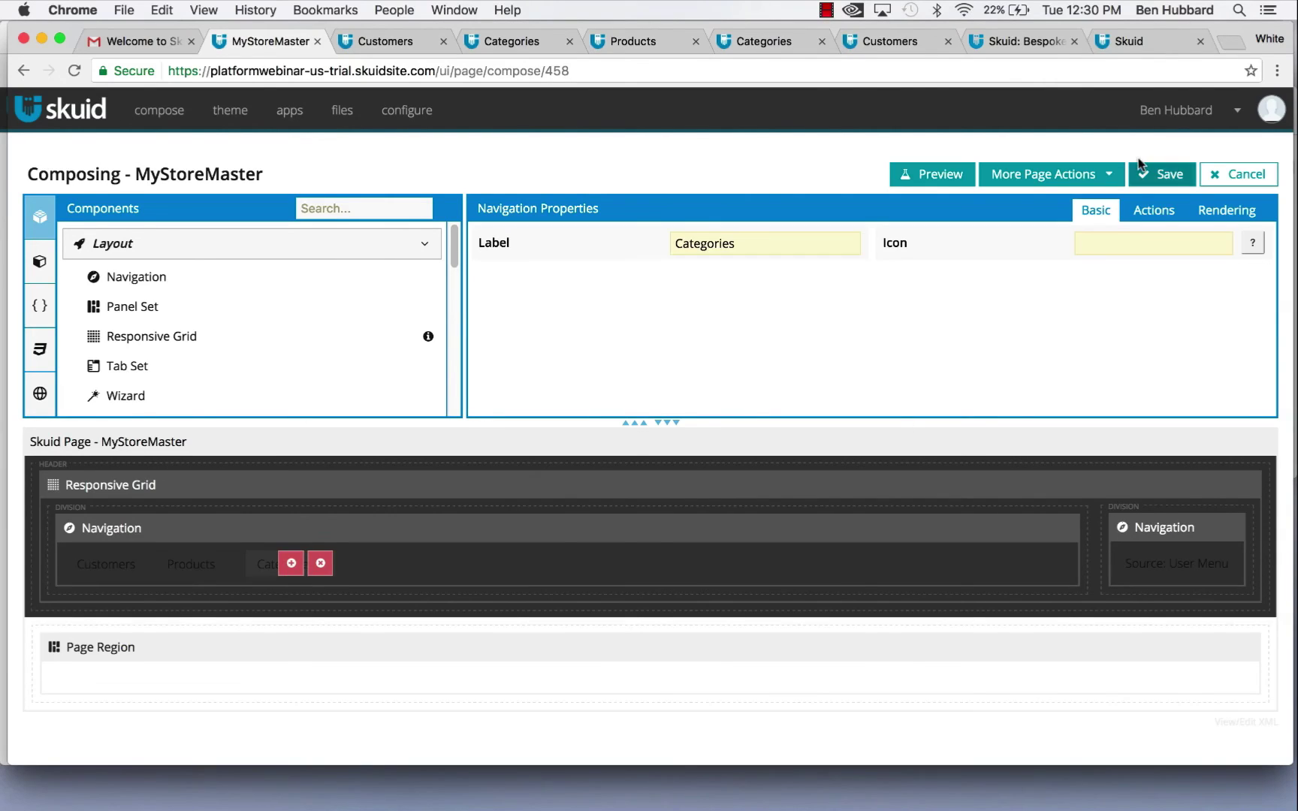
{"action": "left_click", "coordinate": [1149, 217]}
{"action": "left_click", "coordinate": [507, 268]}
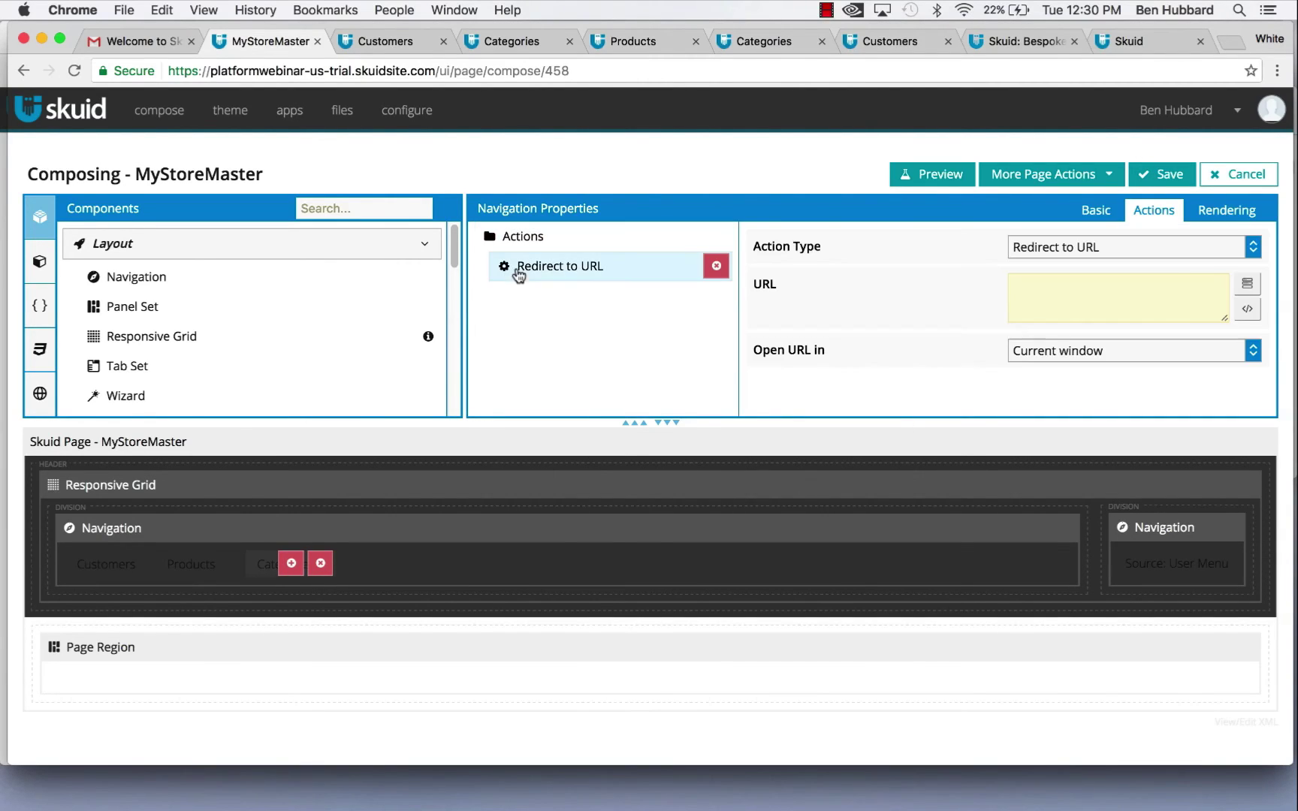
{"action": "left_click", "coordinate": [1138, 290]}
{"action": "type", "text": "n"}
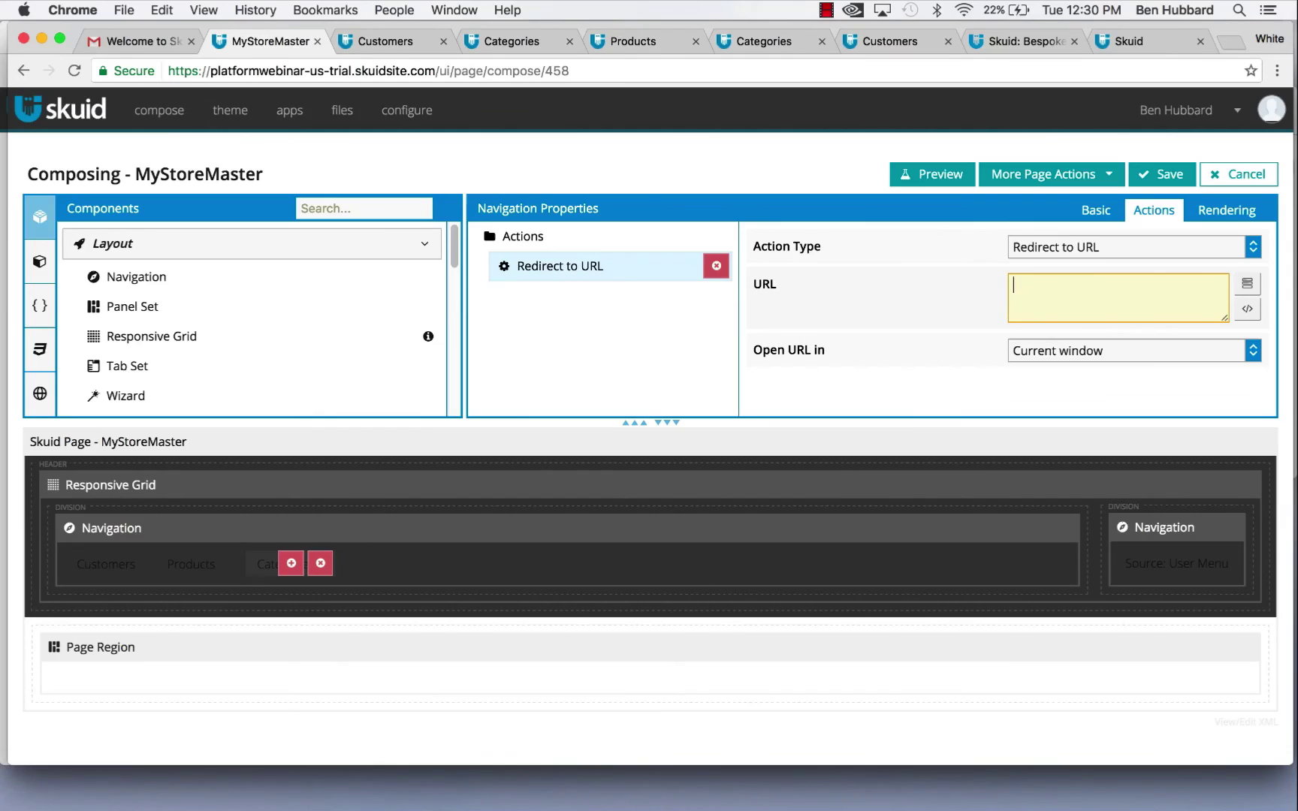
{"action": "type", "text": "/management/categories"}
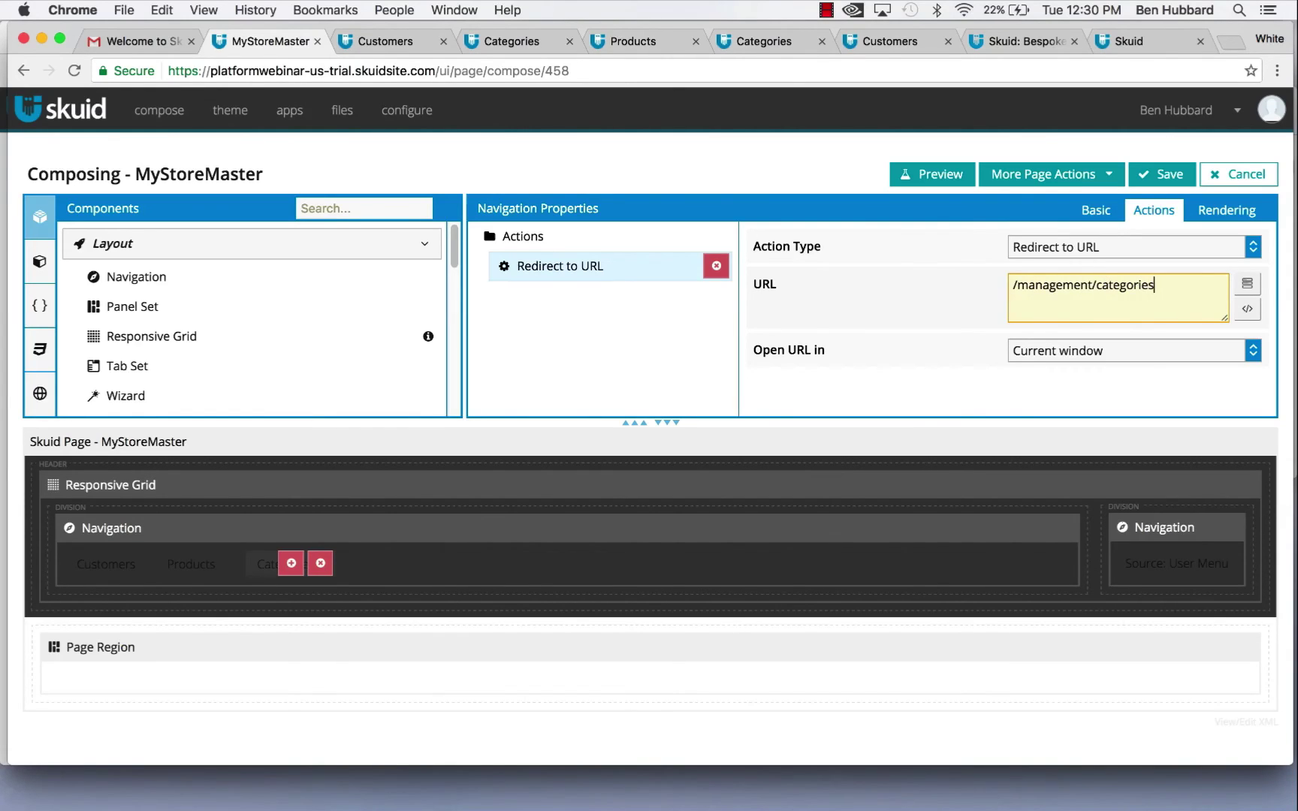
{"action": "left_click", "coordinate": [1136, 178]}
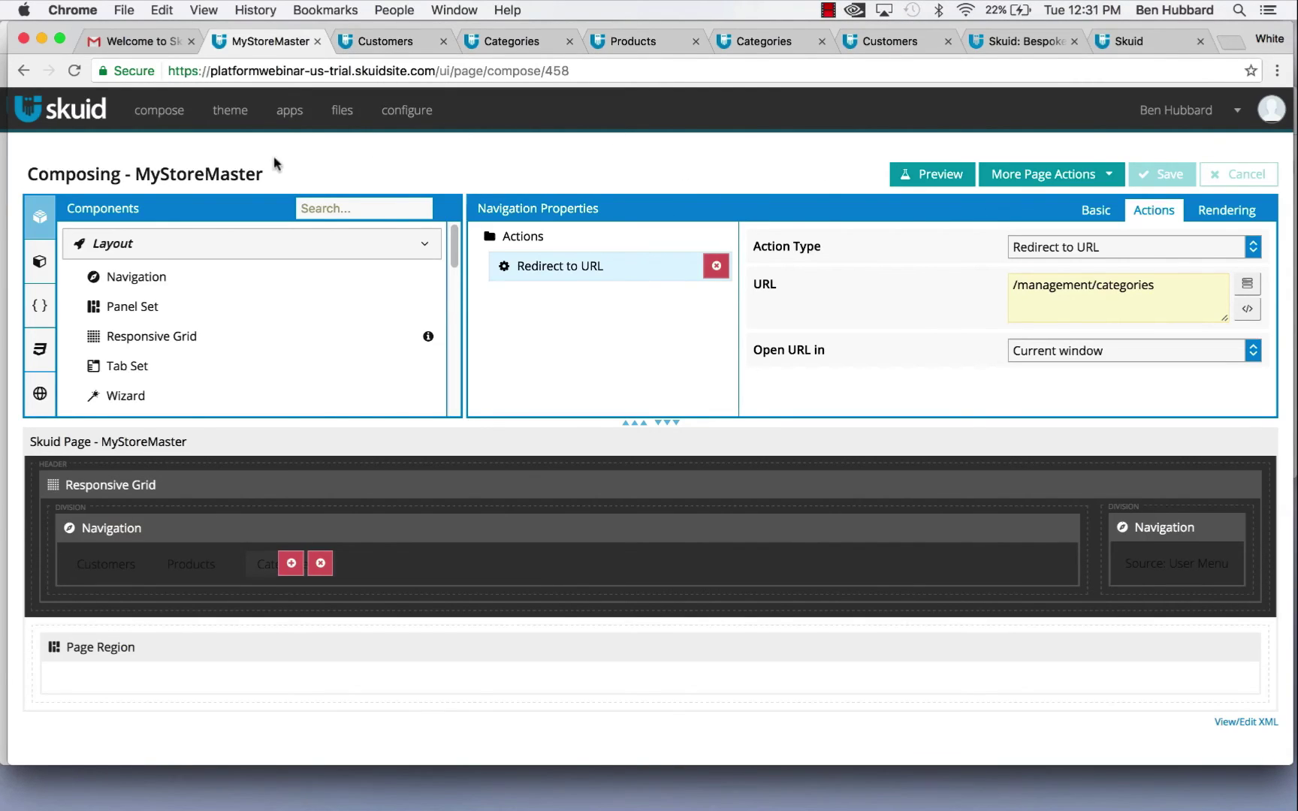
{"action": "left_click", "coordinate": [950, 178]}
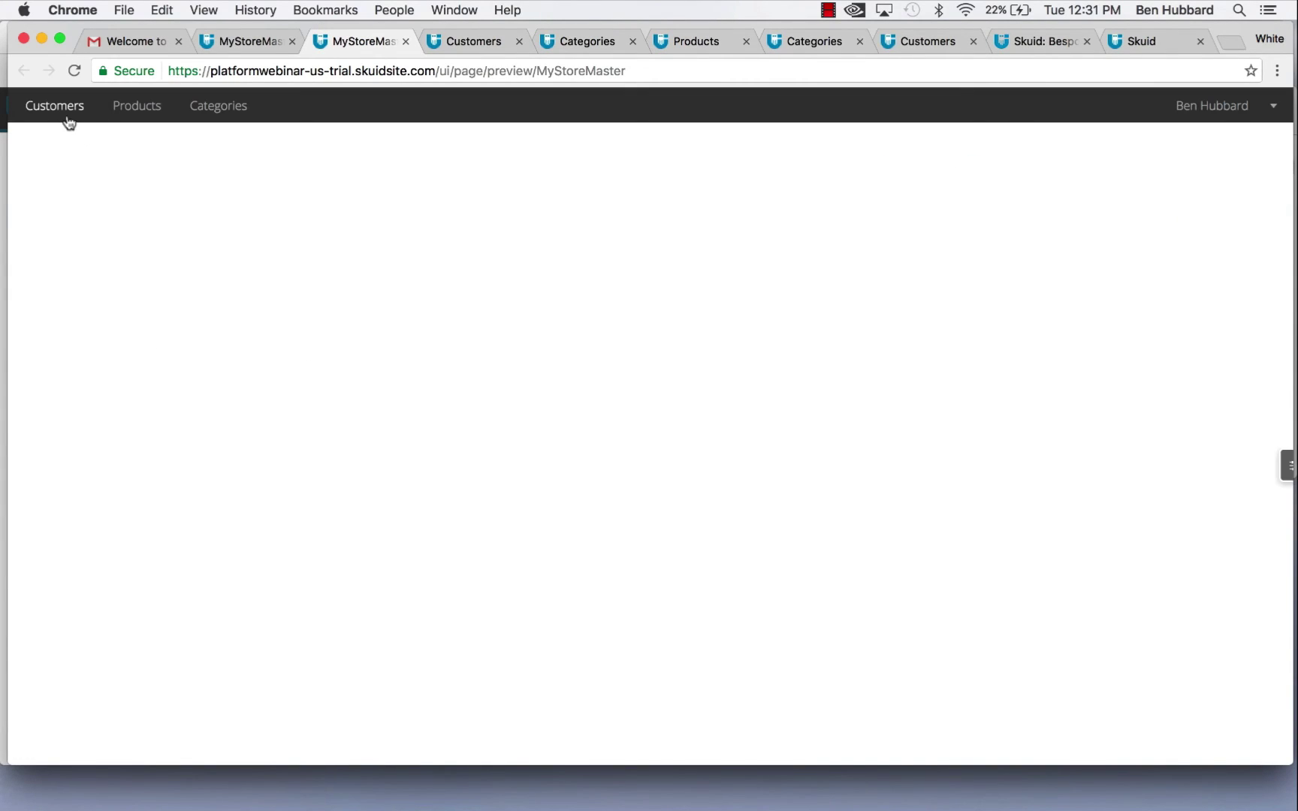
- Follow the Customers, Products and Categories links in the preview
{"action": "left_click", "coordinate": [64, 111]}
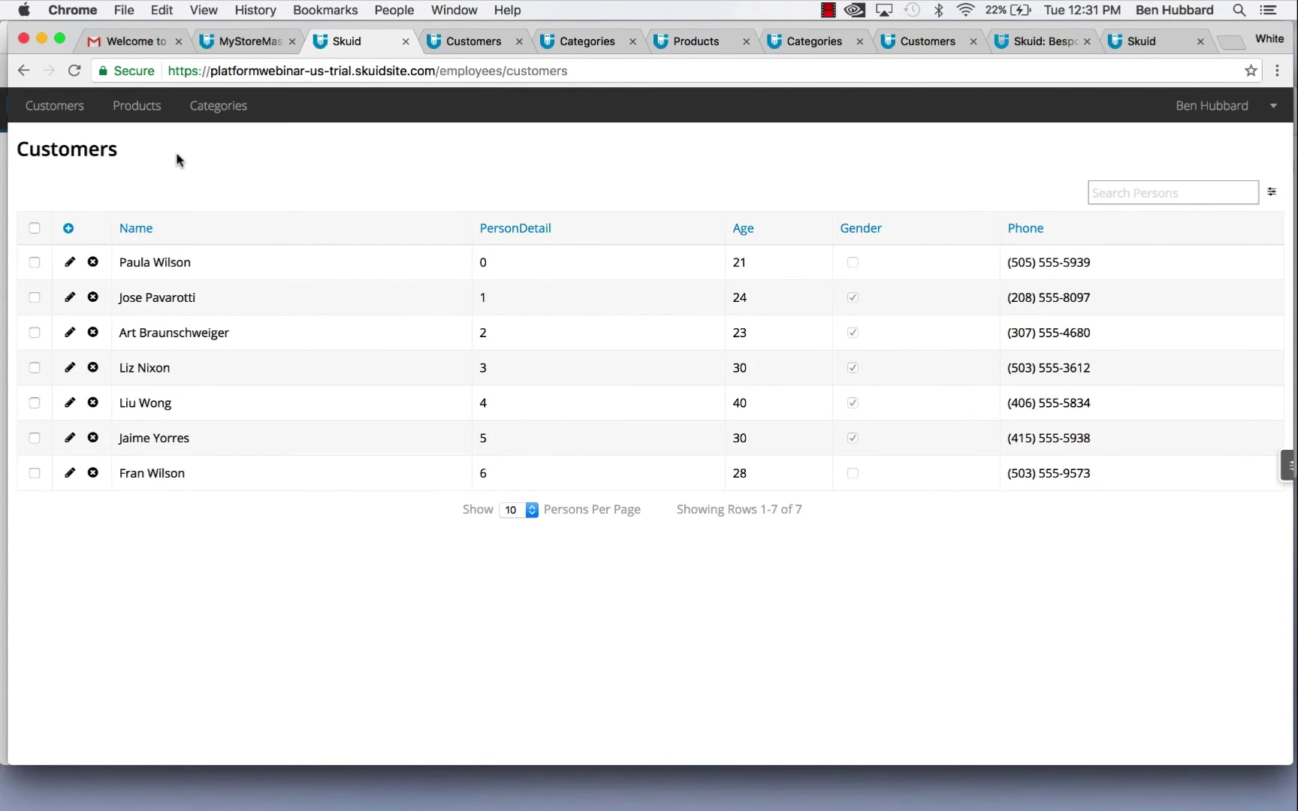
{"action": "left_click", "coordinate": [137, 106]}
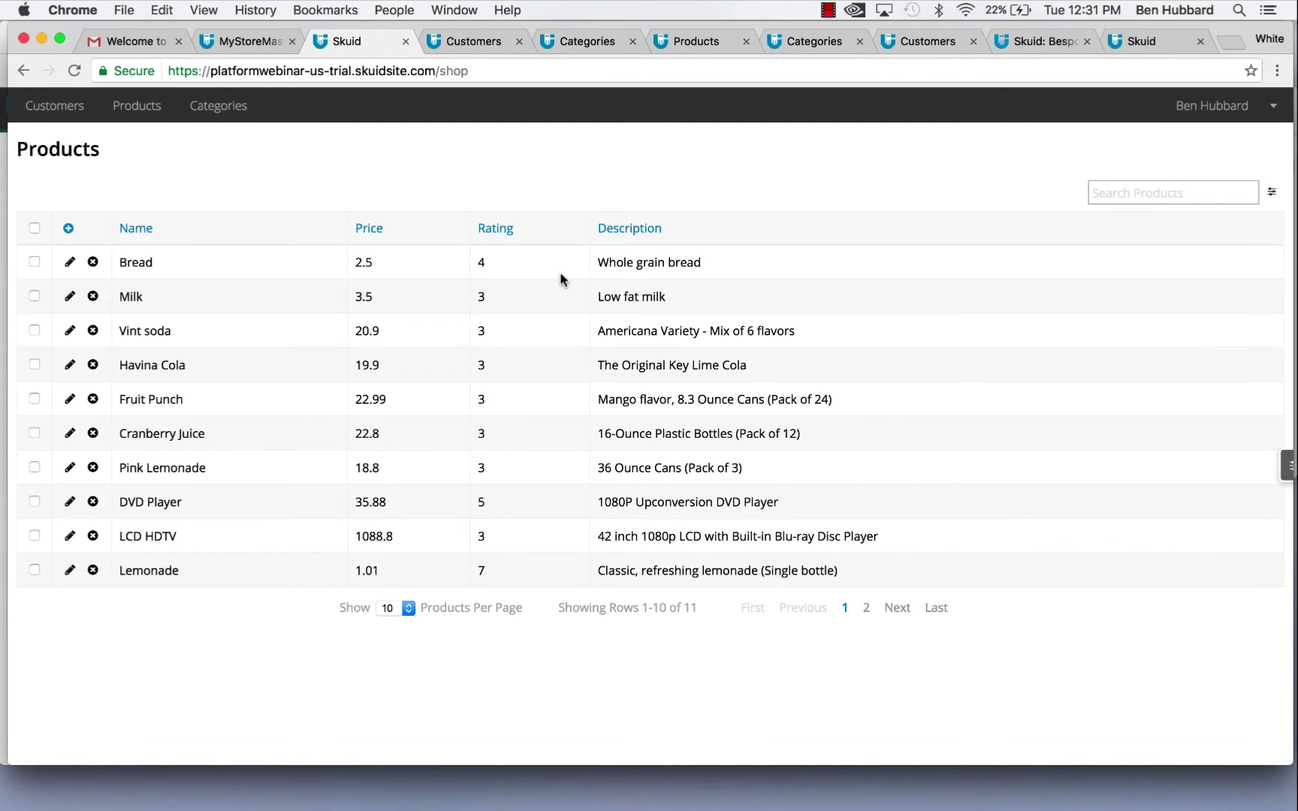
{"action": "left_click", "coordinate": [219, 107]}
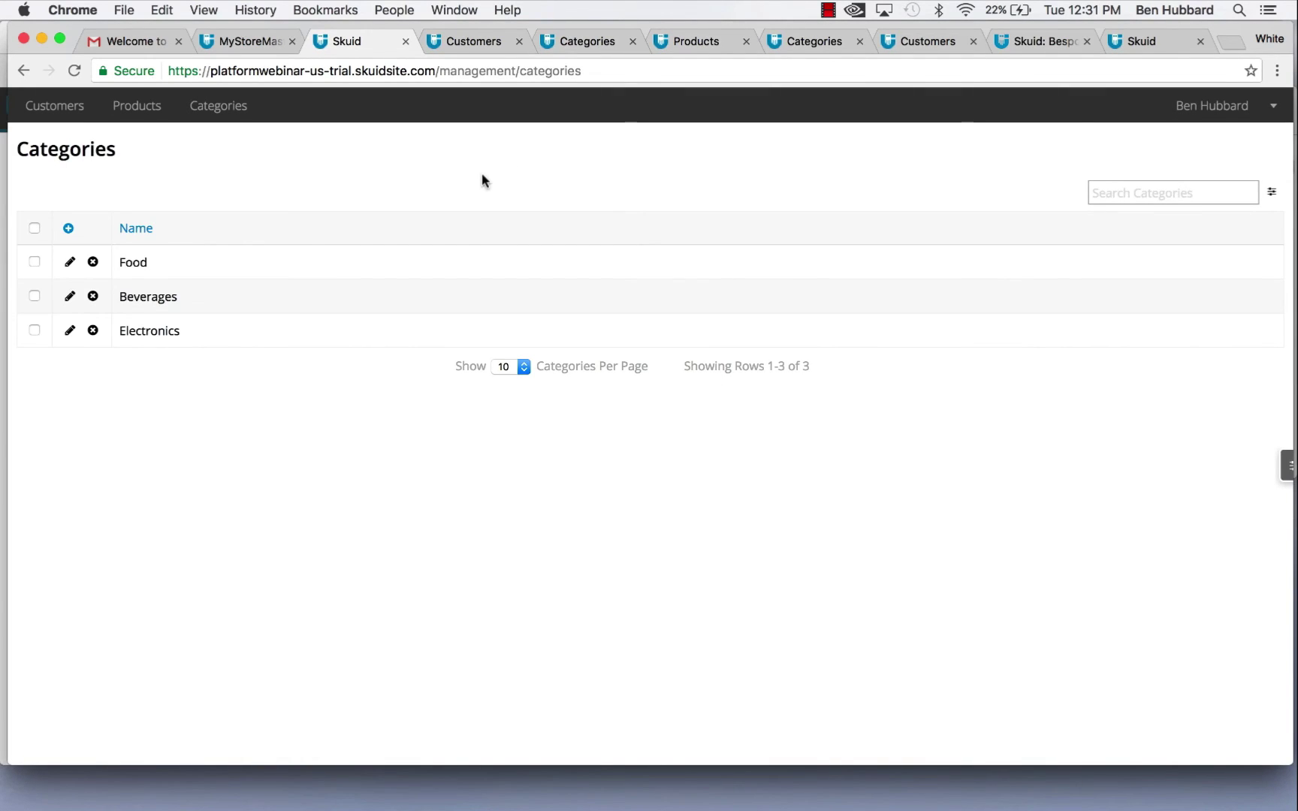
- Return to the Skuid Setup Pages list through the user menu's My Apps
{"action": "left_click", "coordinate": [1267, 106]}
{"action": "mouse_move", "coordinate": [1187, 165]}
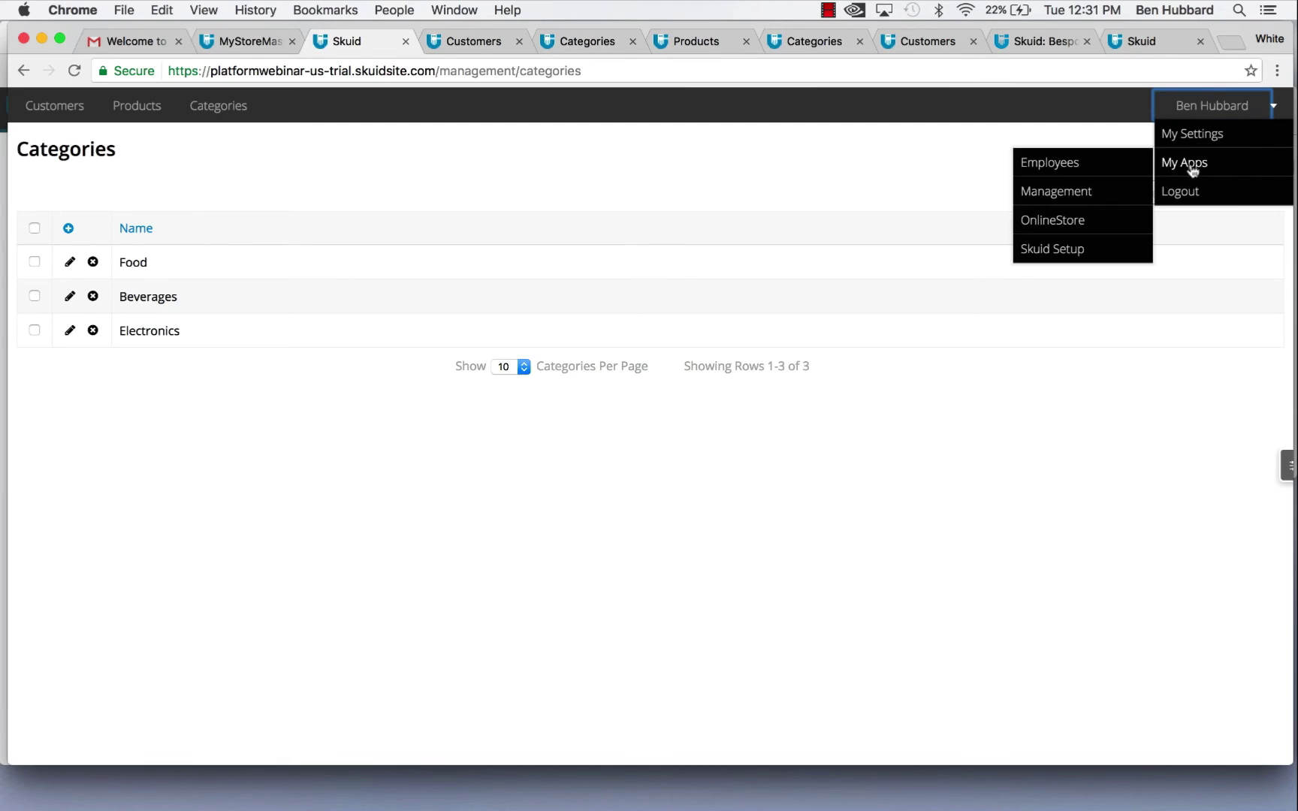
{"action": "left_click", "coordinate": [1061, 250]}
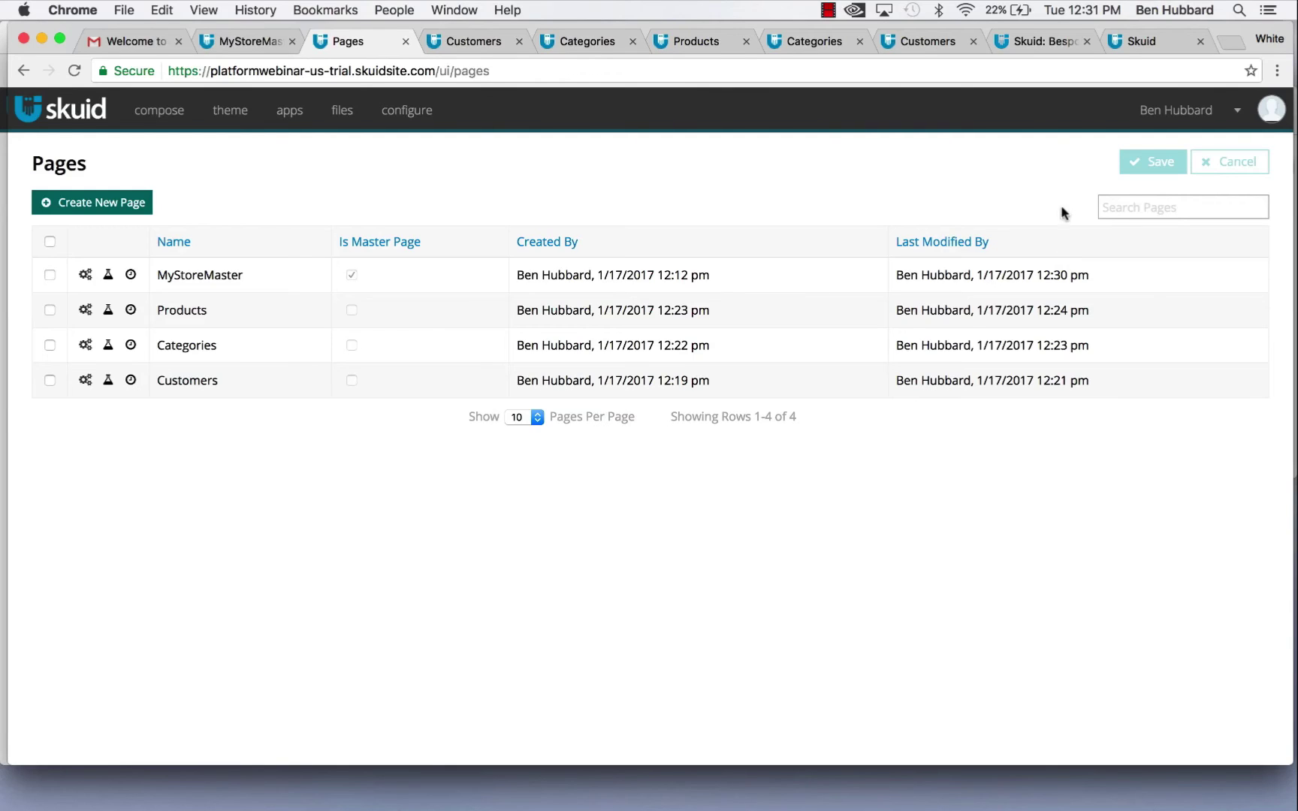
- Open the site's Users settings and add two blank user rows
{"action": "left_click", "coordinate": [407, 114]}
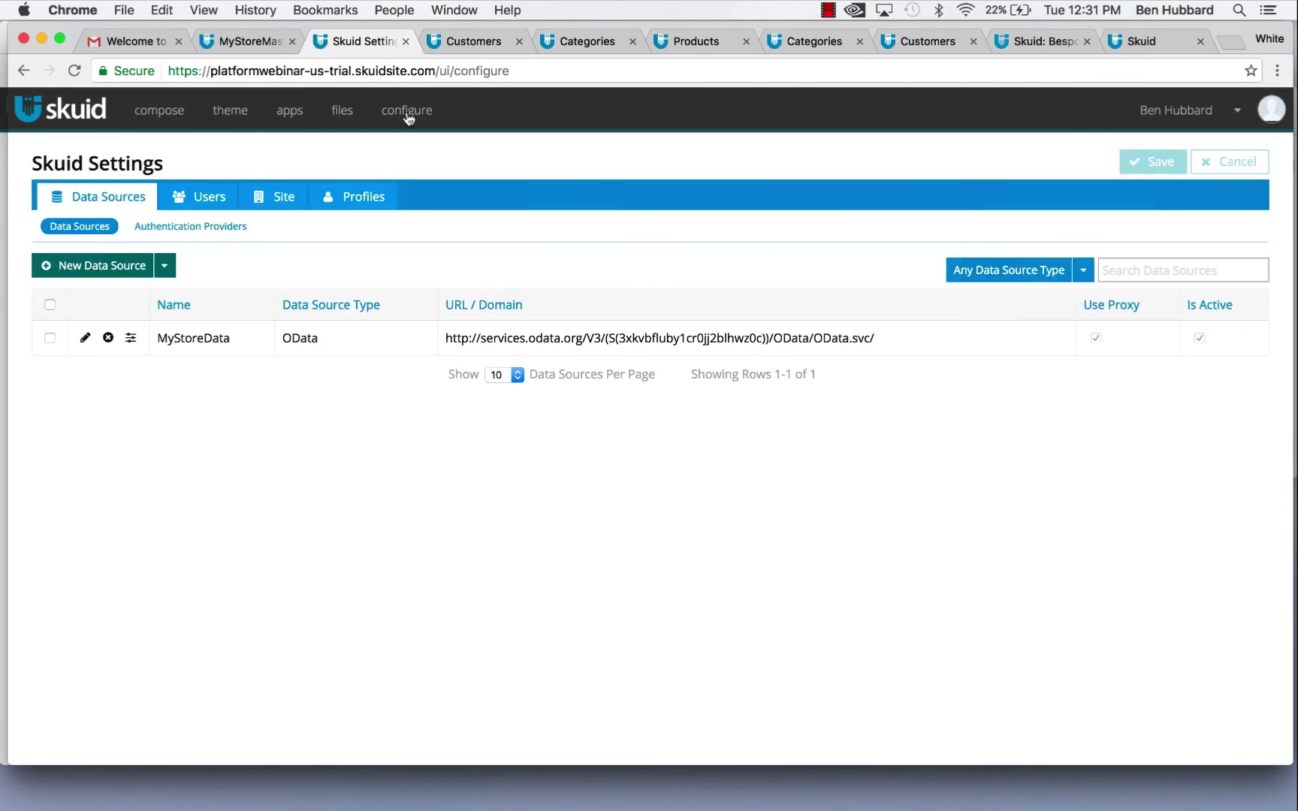
{"action": "left_click", "coordinate": [201, 194]}
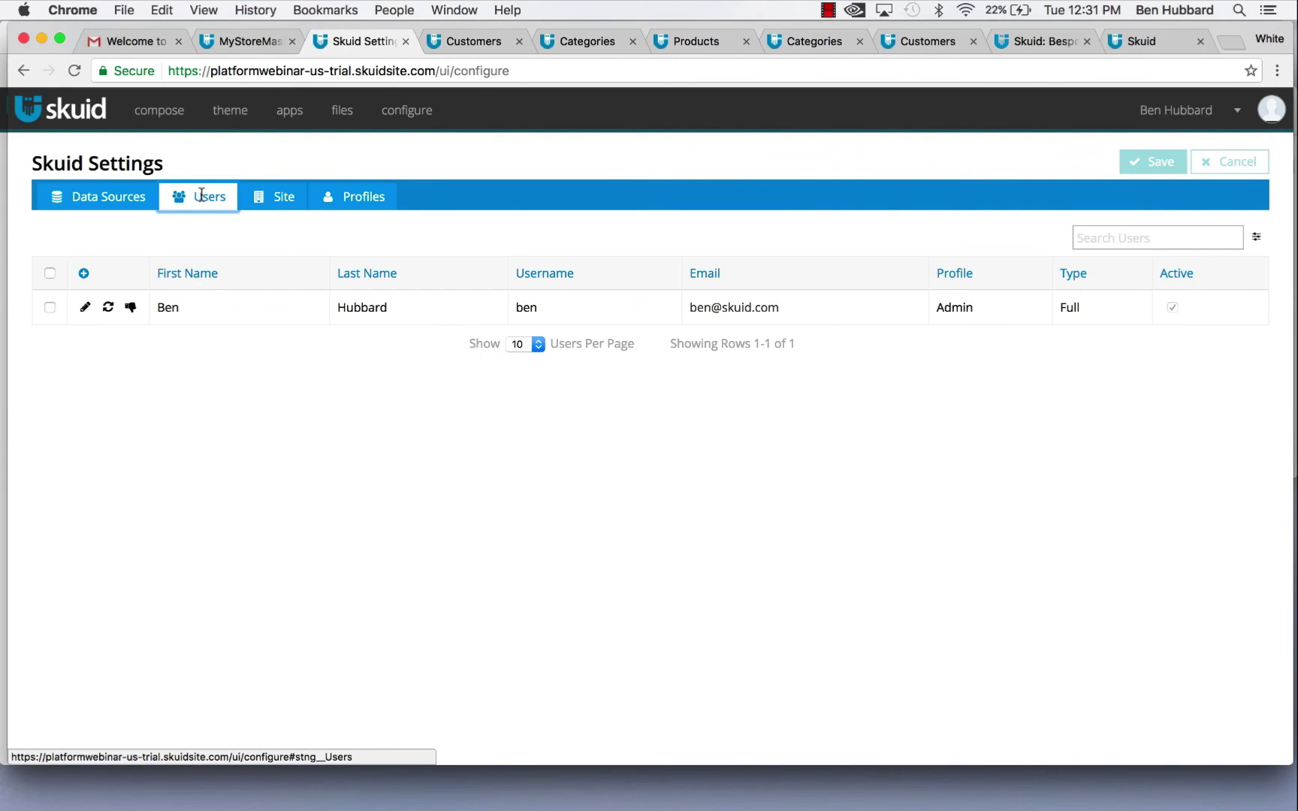
{"action": "left_click", "coordinate": [83, 274]}
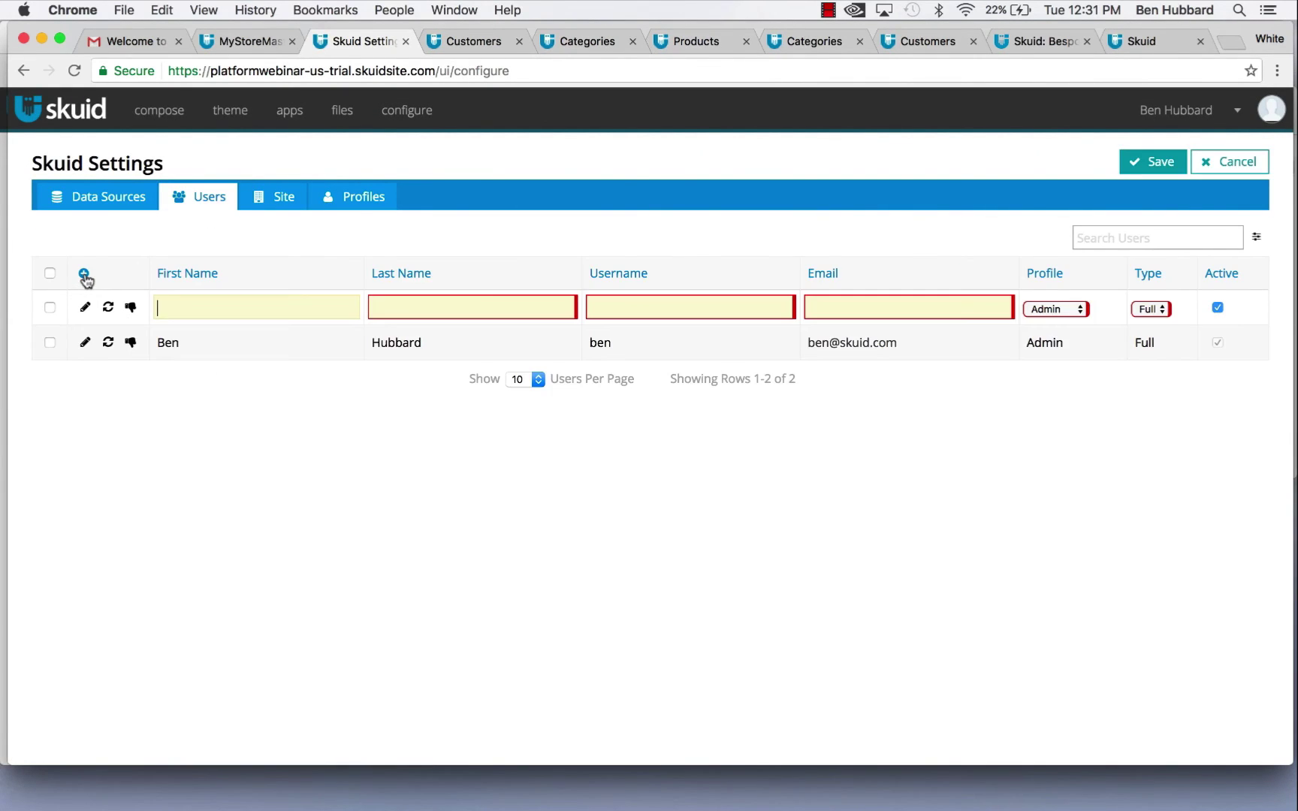
{"action": "left_click", "coordinate": [83, 274]}
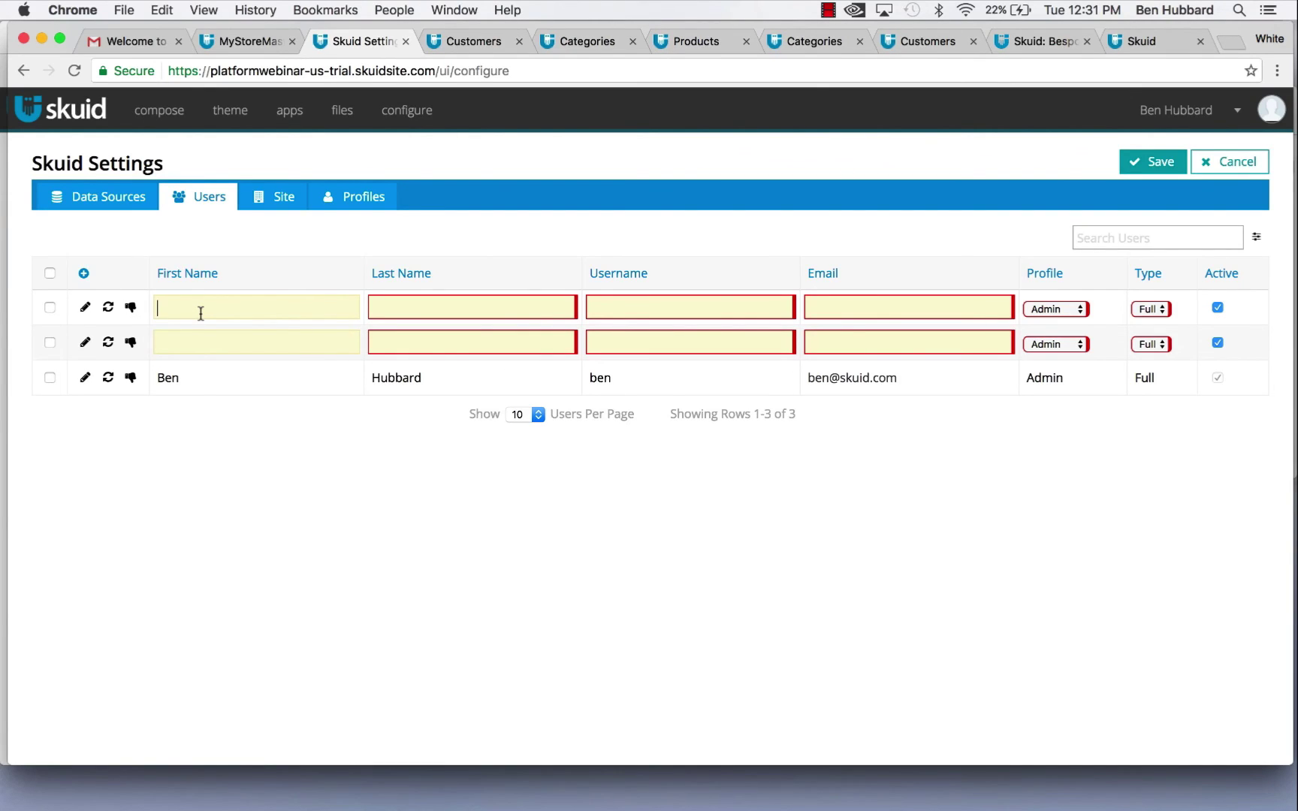
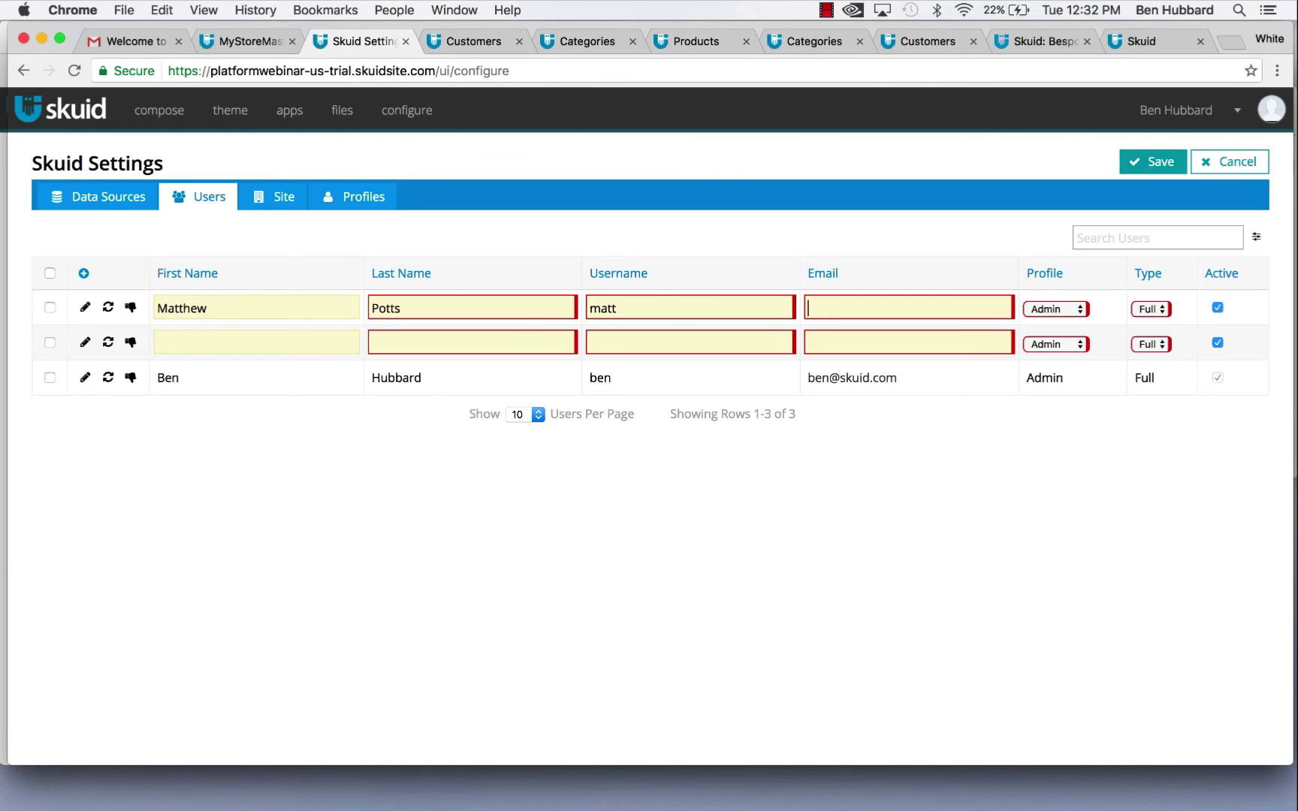
- Fill in each new user's first name, last name, username and email, then save
{"action": "left_click", "coordinate": [230, 340]}
{"action": "key", "text": "Tab"}
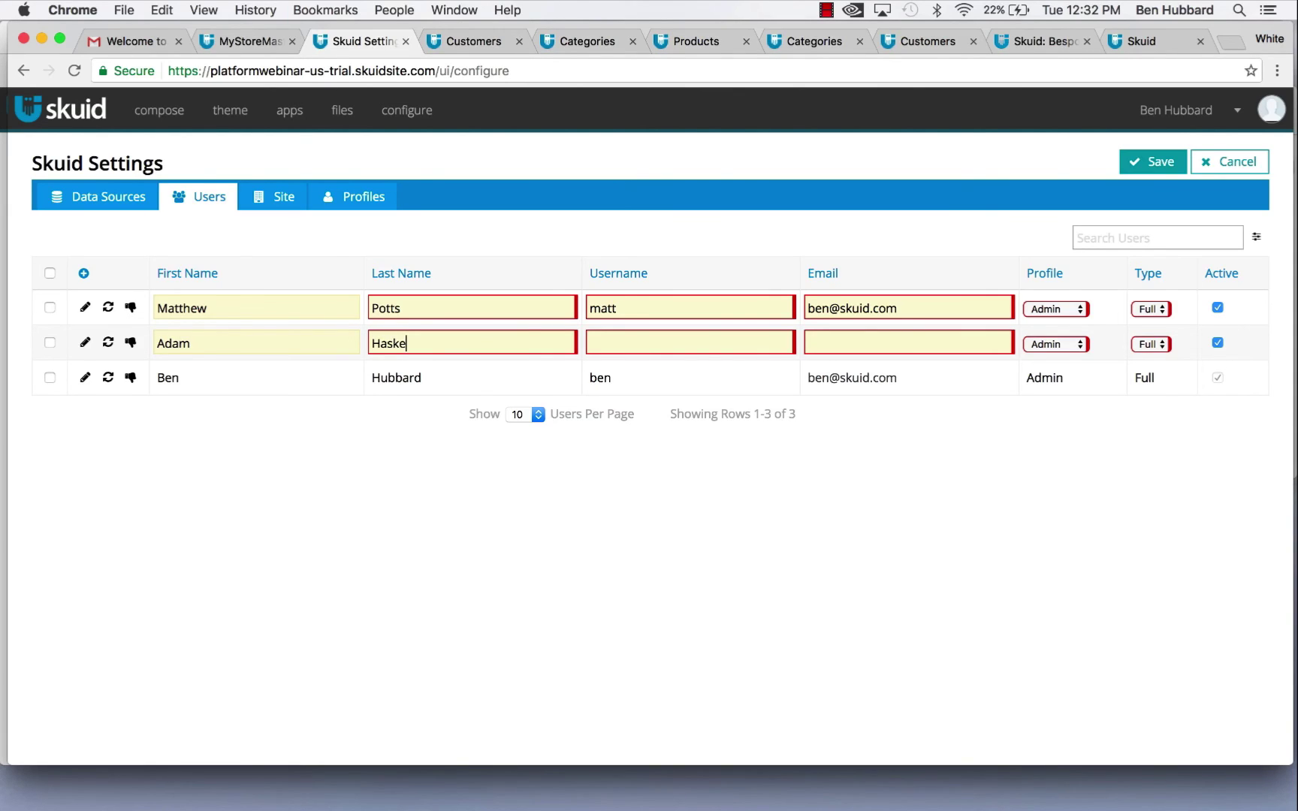
{"action": "type", "text": "ada"}
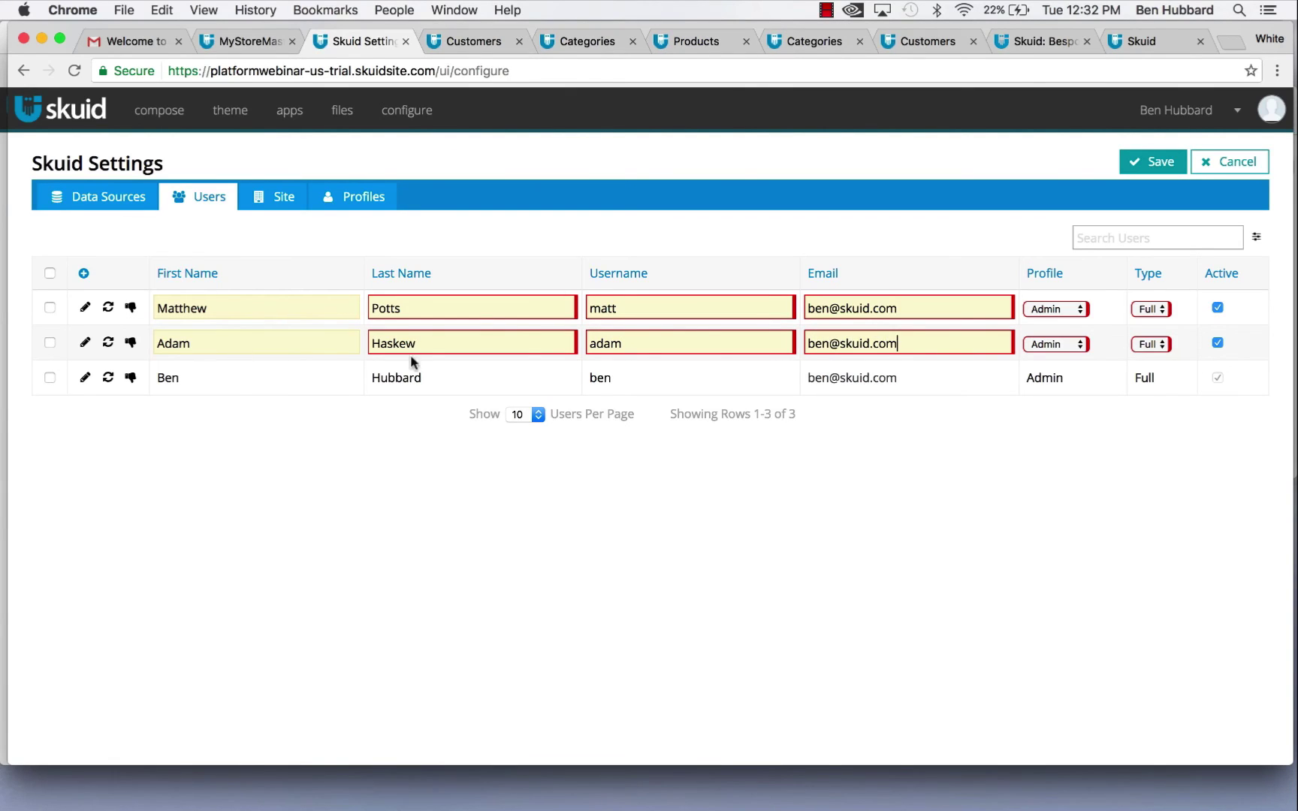
{"action": "left_click", "coordinate": [1159, 169]}
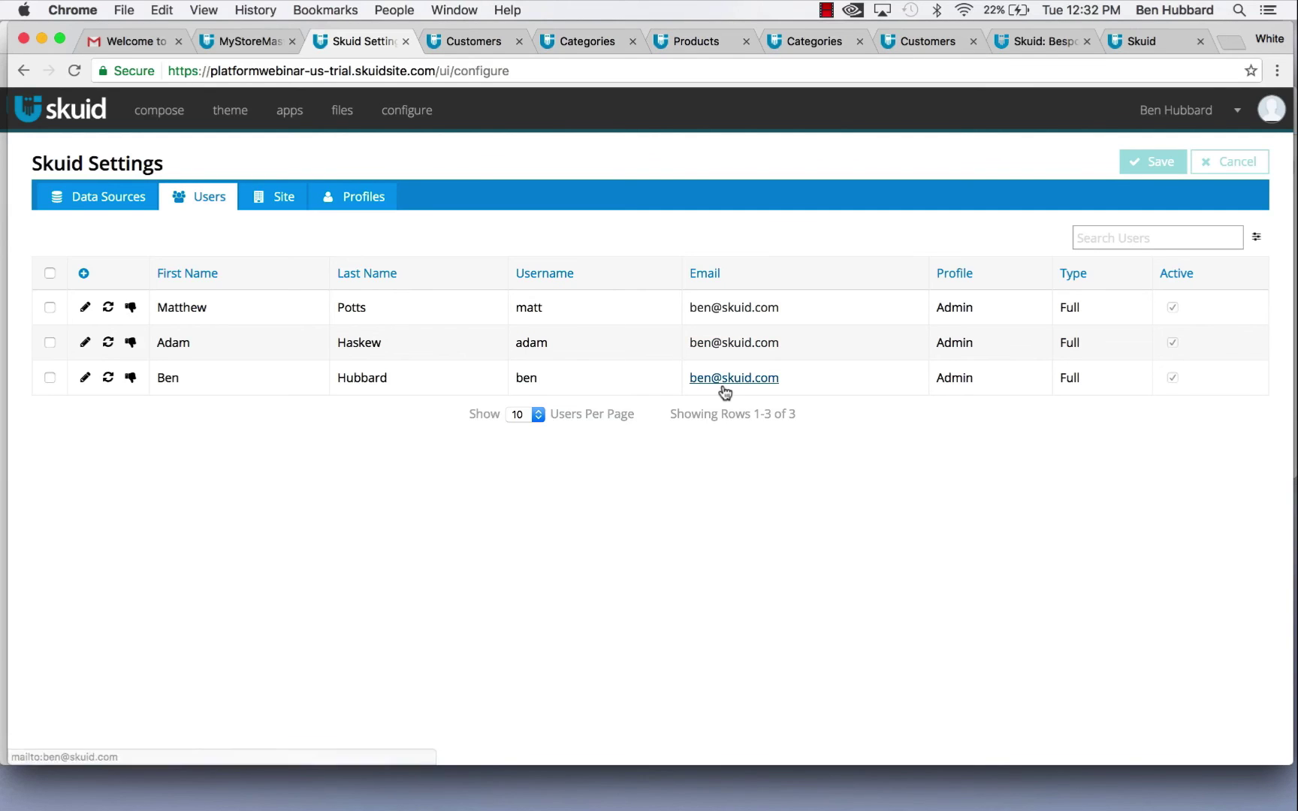
- Open the signup email in Gmail and open its verification link in a new tab
{"action": "left_click", "coordinate": [136, 40]}
{"action": "left_click", "coordinate": [518, 291]}
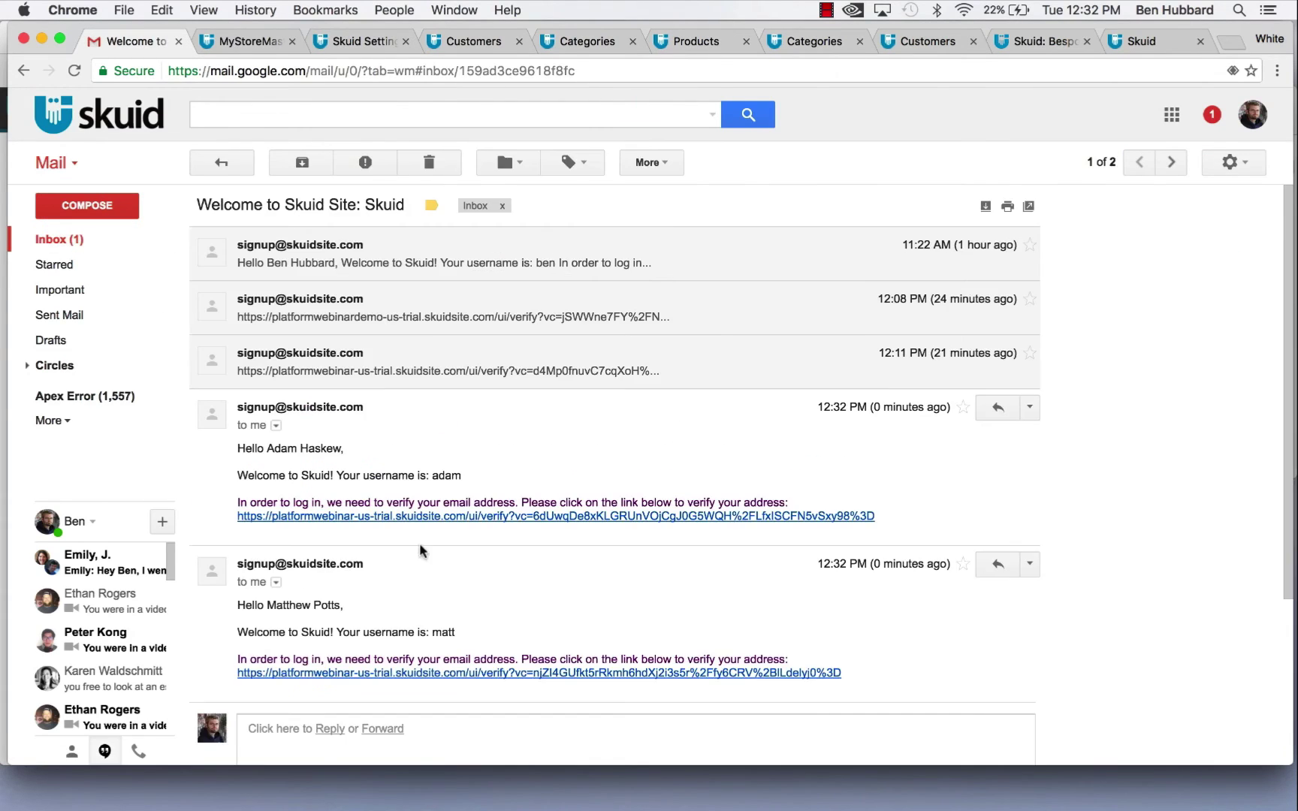
{"action": "scroll", "coordinate": [526, 390], "scroll_direction": "down", "scroll_amount": 3}
{"action": "right_click", "coordinate": [620, 403]}
{"action": "left_click", "coordinate": [639, 409]}
- Enter the new account's password, confirm it, and submit
{"action": "left_click", "coordinate": [222, 46]}
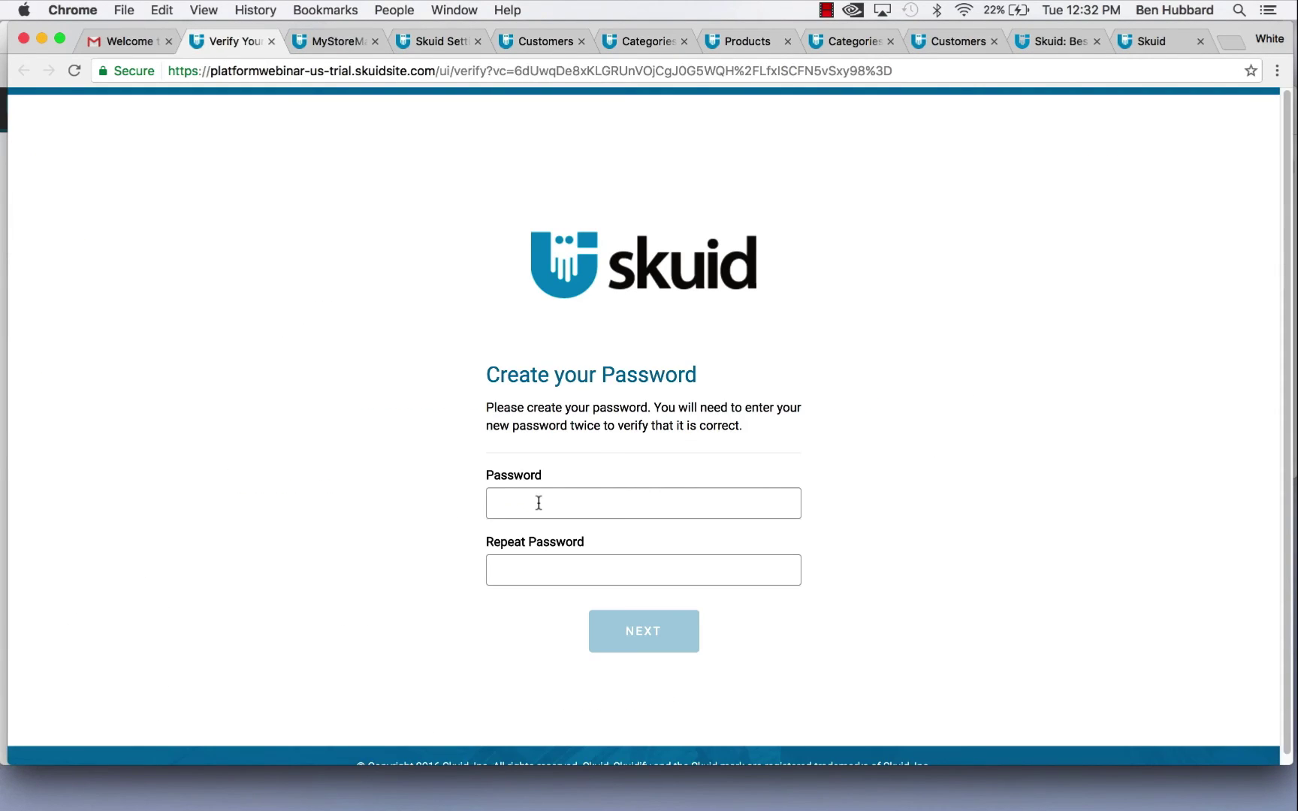
{"action": "key", "text": "super+v"}
{"action": "key", "text": "Tab"}
{"action": "key", "text": "super+v"}
{"action": "key", "text": "Return"}
{"action": "key", "text": "super+1"}
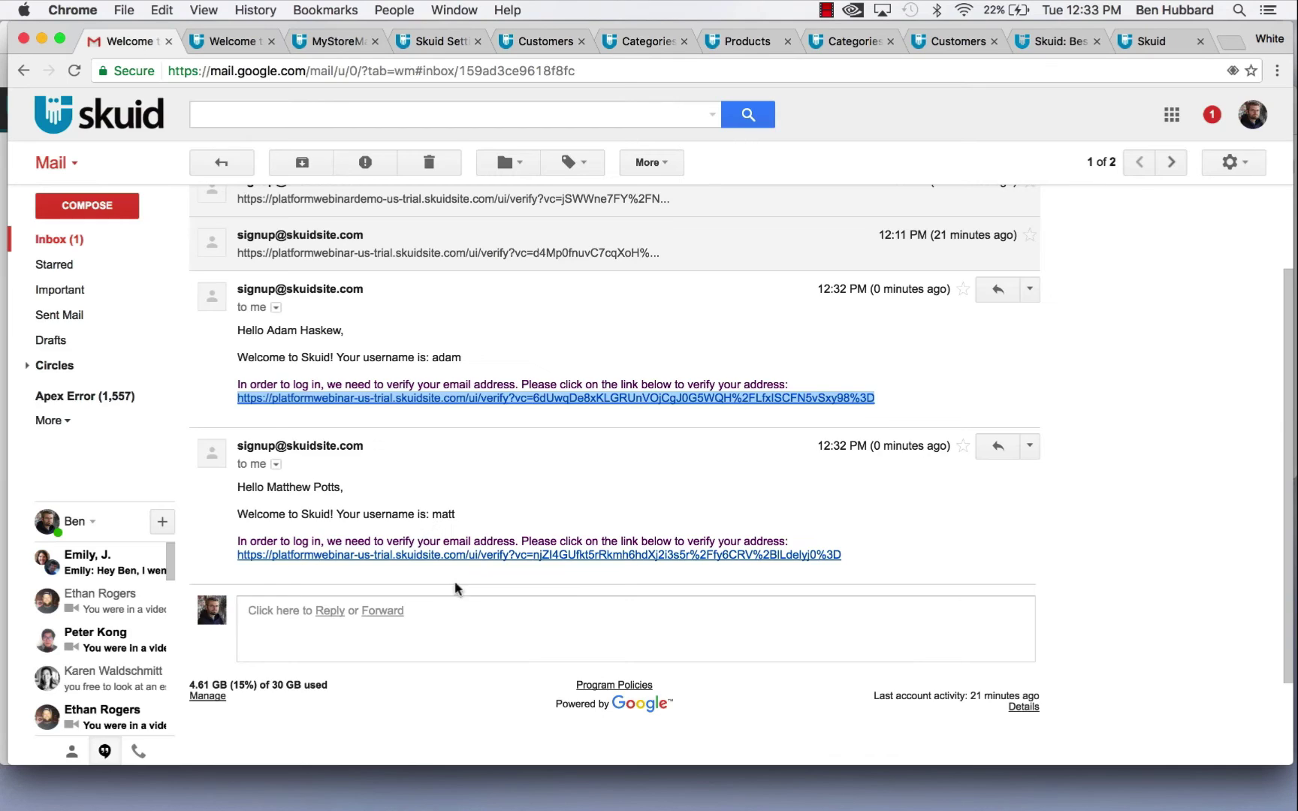
{"action": "left_click", "coordinate": [563, 479]}
{"action": "key", "text": "super+v"}
{"action": "key", "text": "Tab"}
{"action": "key", "text": "super+v"}
{"action": "left_click", "coordinate": [645, 634]}
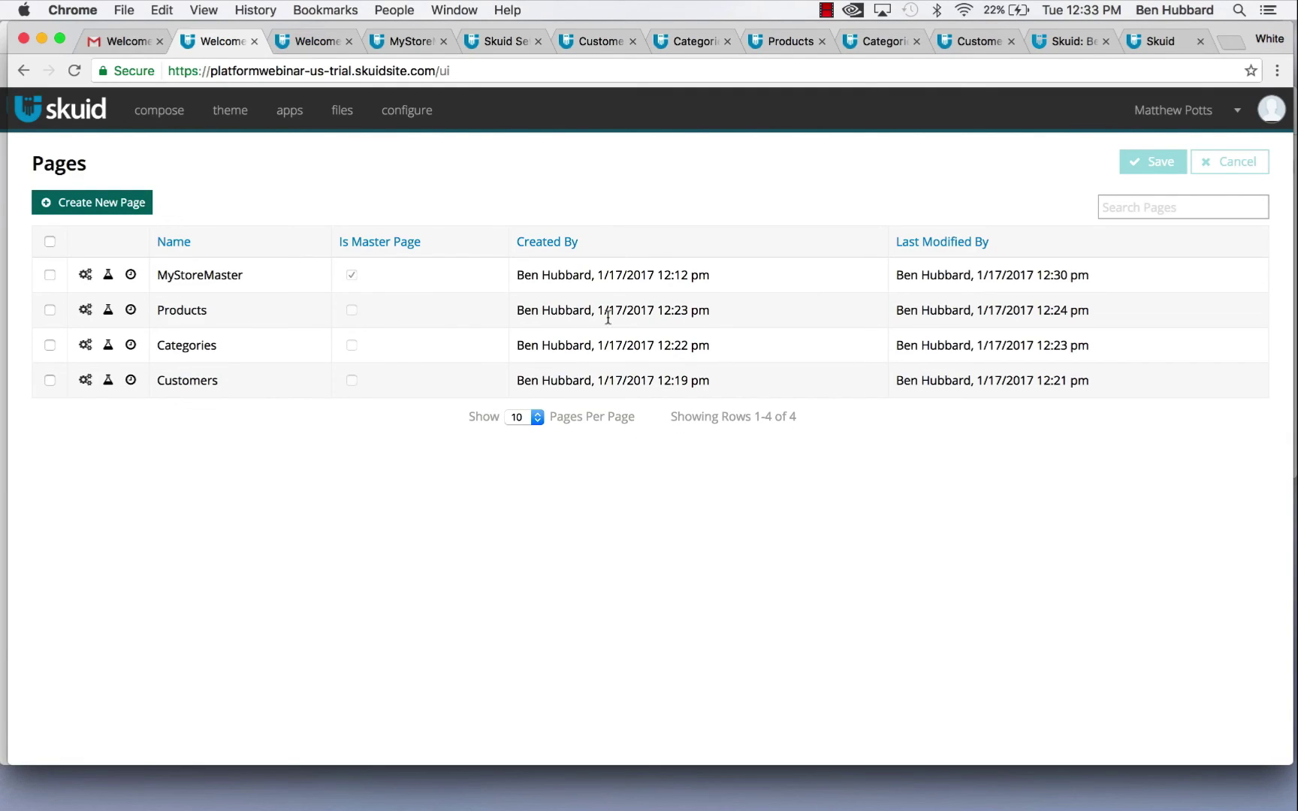
- Review the three users in the site settings, then switch to the Profiles list
{"action": "left_click", "coordinate": [415, 110]}
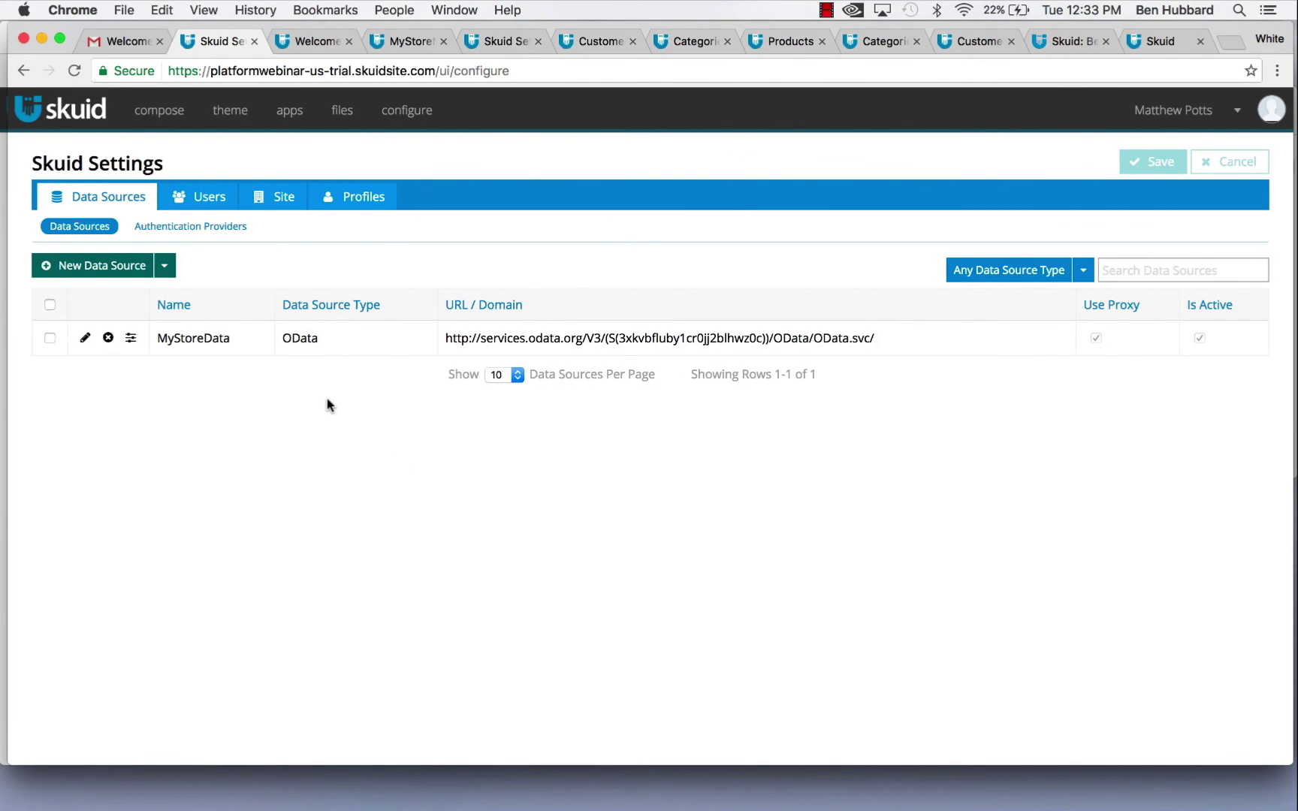
{"action": "left_click", "coordinate": [201, 198]}
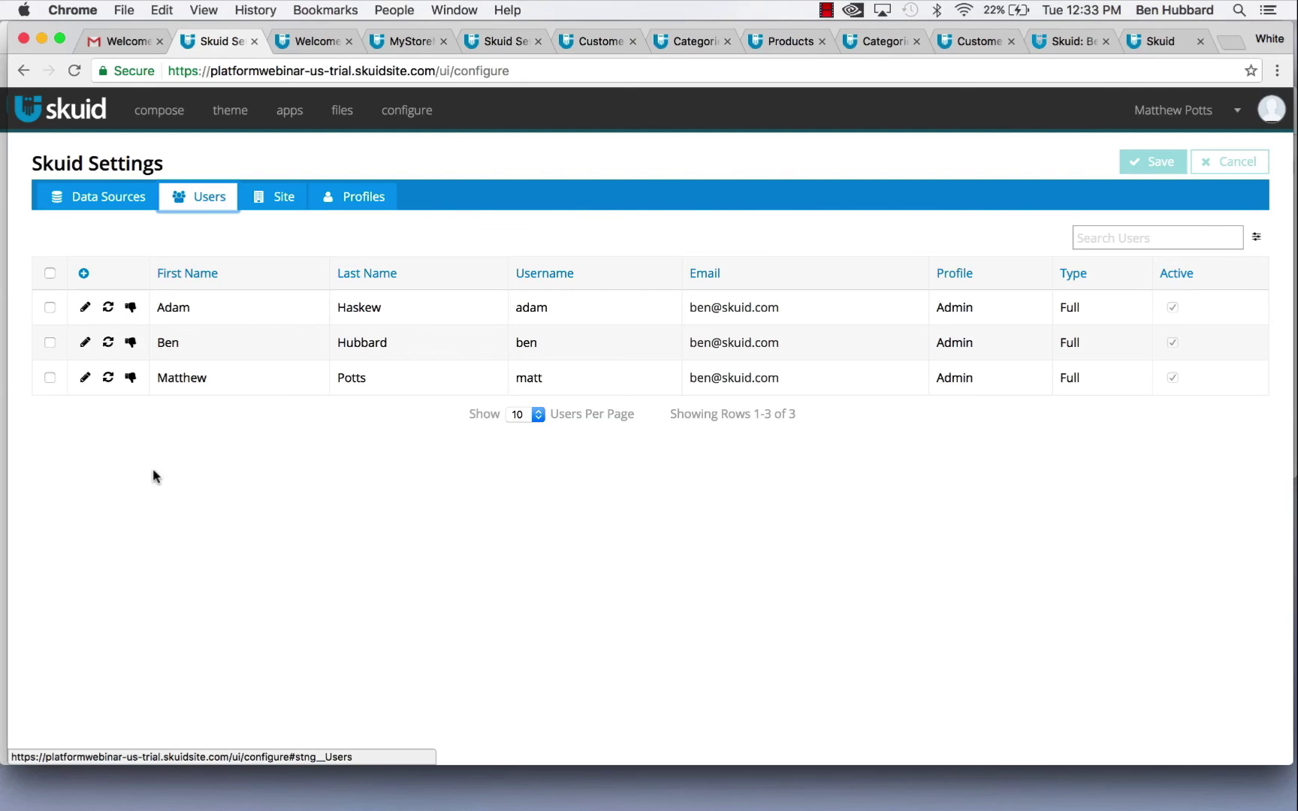
{"action": "left_click", "coordinate": [277, 256]}
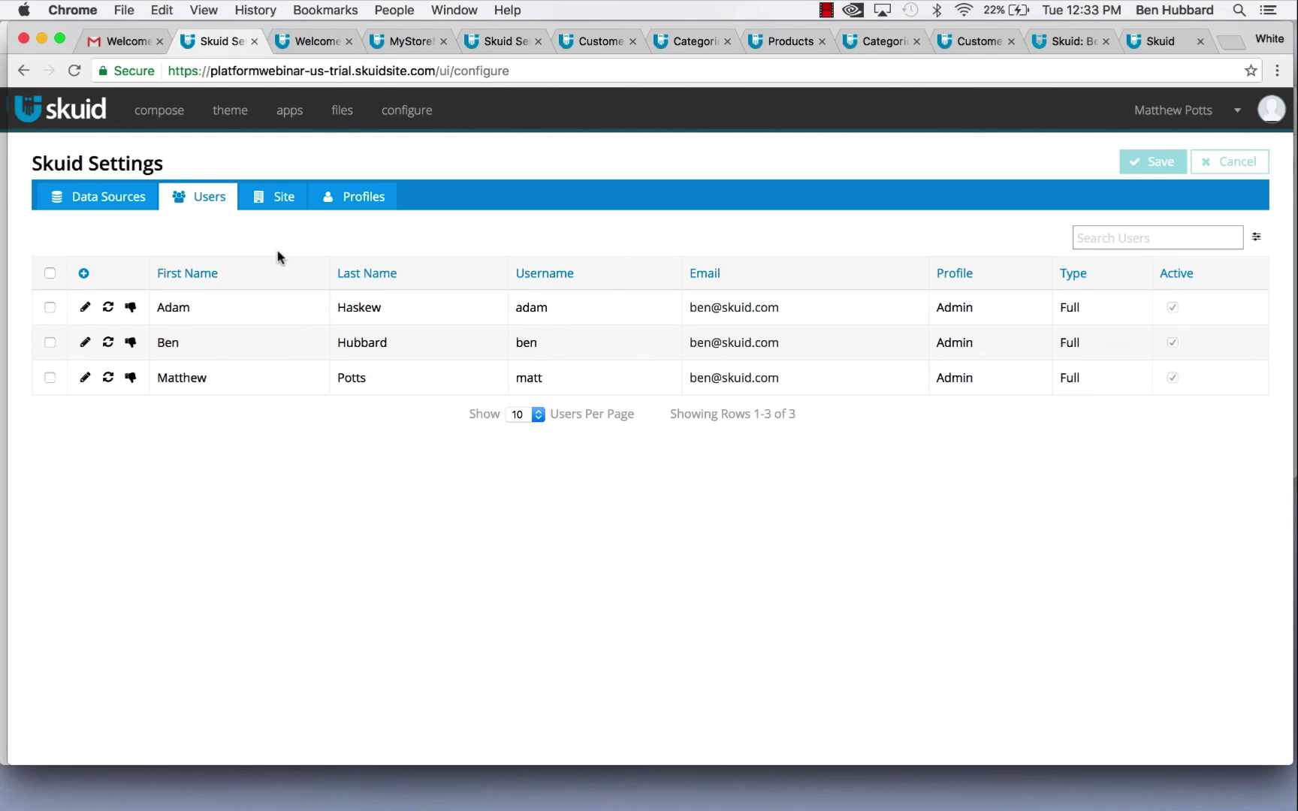
{"action": "left_click", "coordinate": [368, 200]}
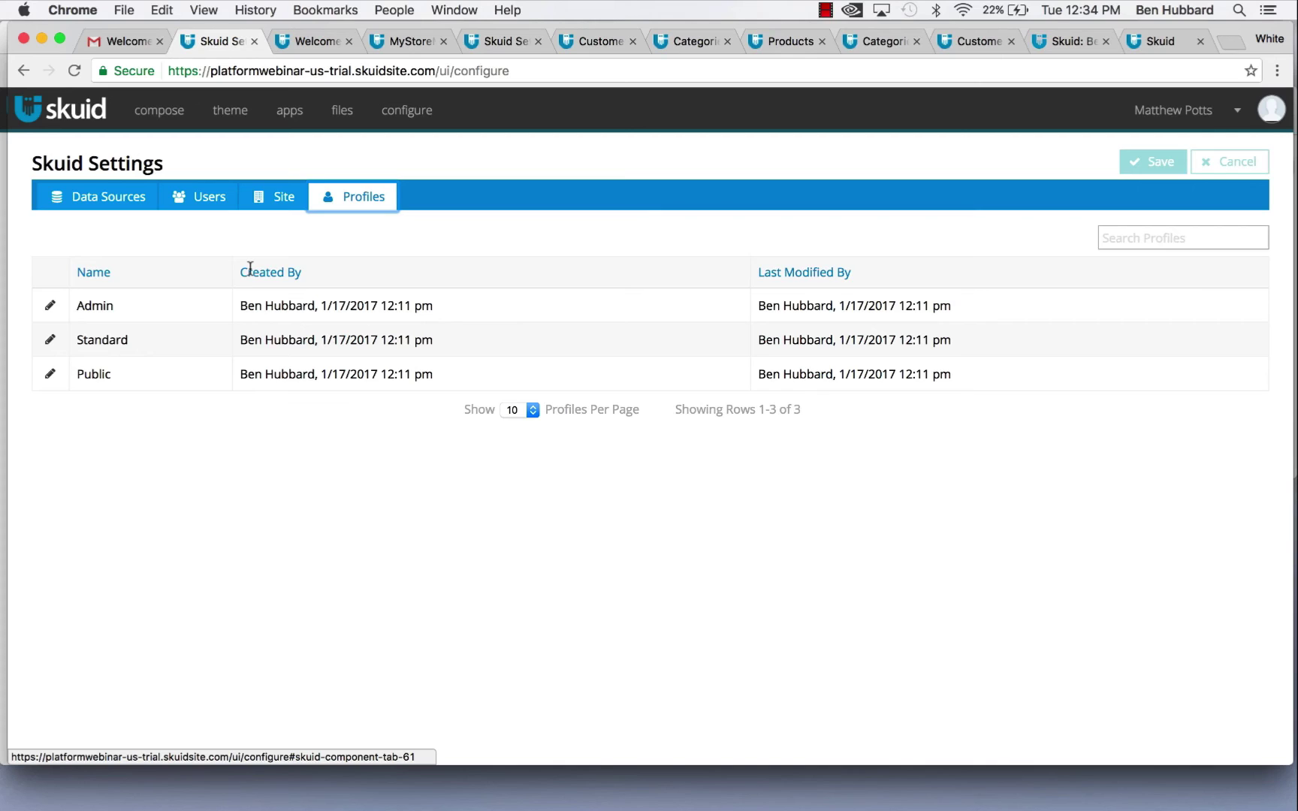
- Clone the Standard profile as a new profile named Employee
{"action": "left_click", "coordinate": [51, 341]}
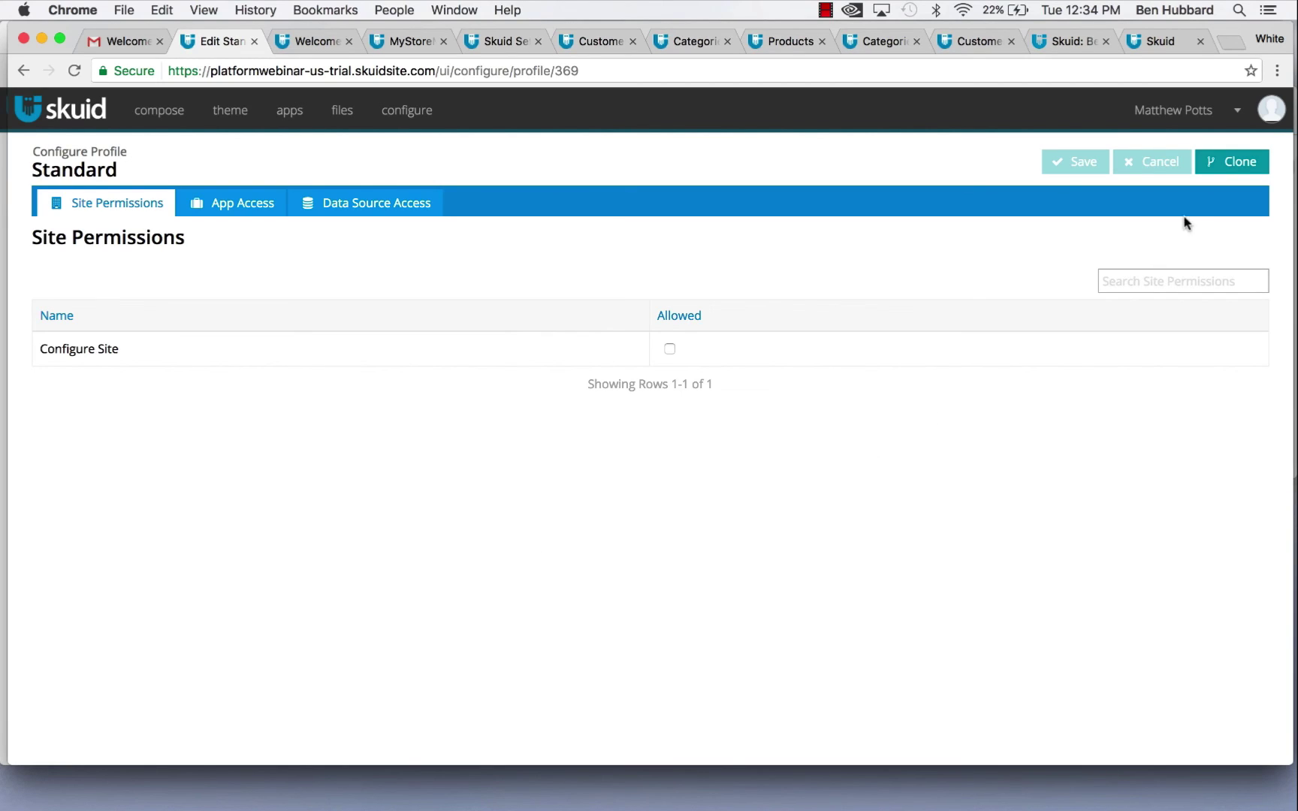
{"action": "left_click", "coordinate": [1236, 167]}
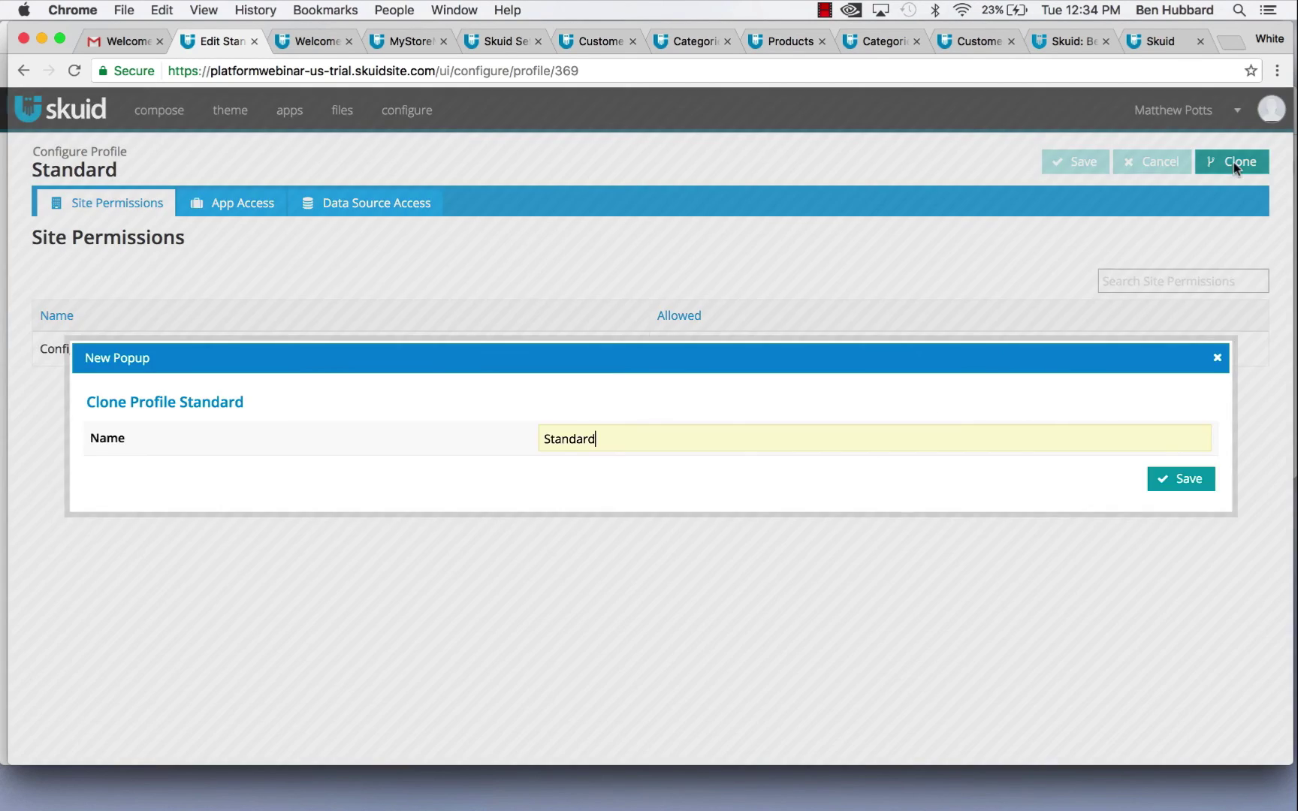
{"action": "left_click_drag", "start_coordinate": [674, 444], "coordinate": [482, 413]}
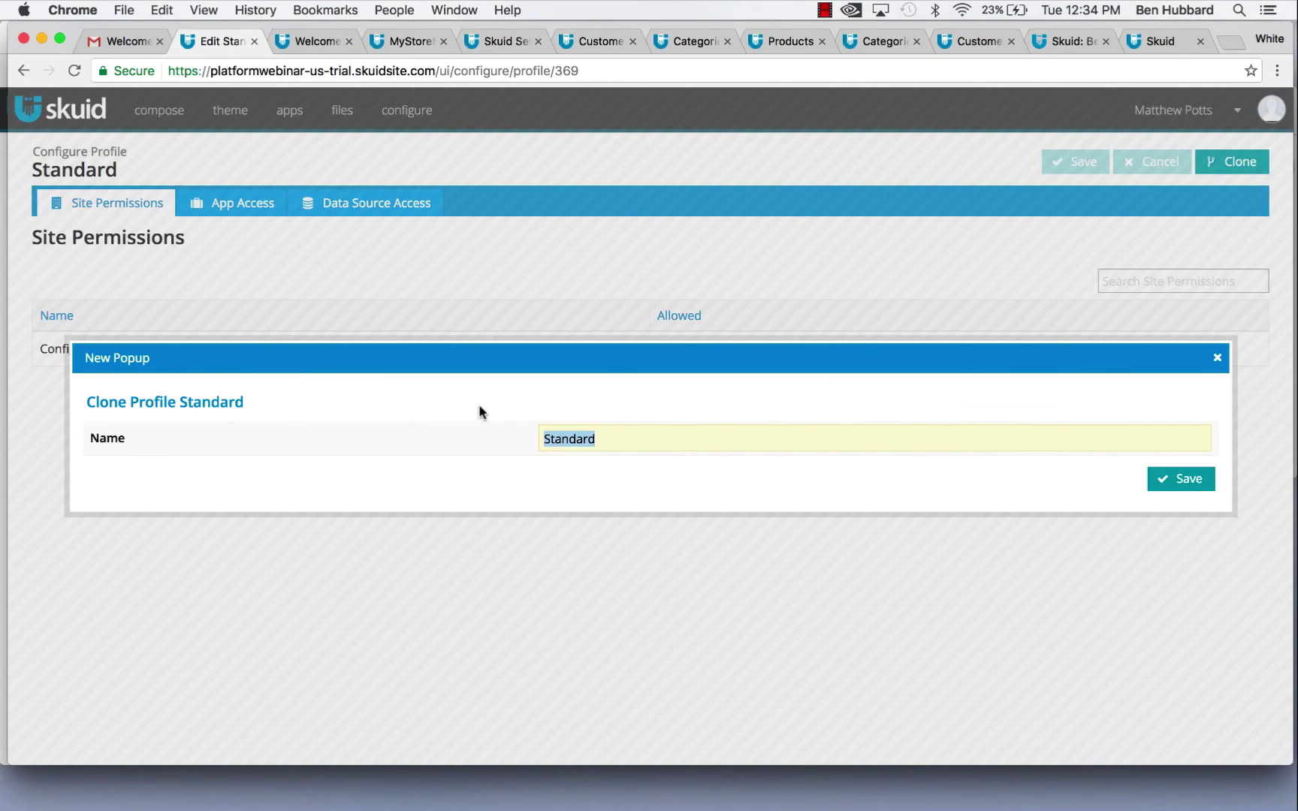
{"action": "type", "text": "Employee"}
{"action": "left_click", "coordinate": [1185, 481]}
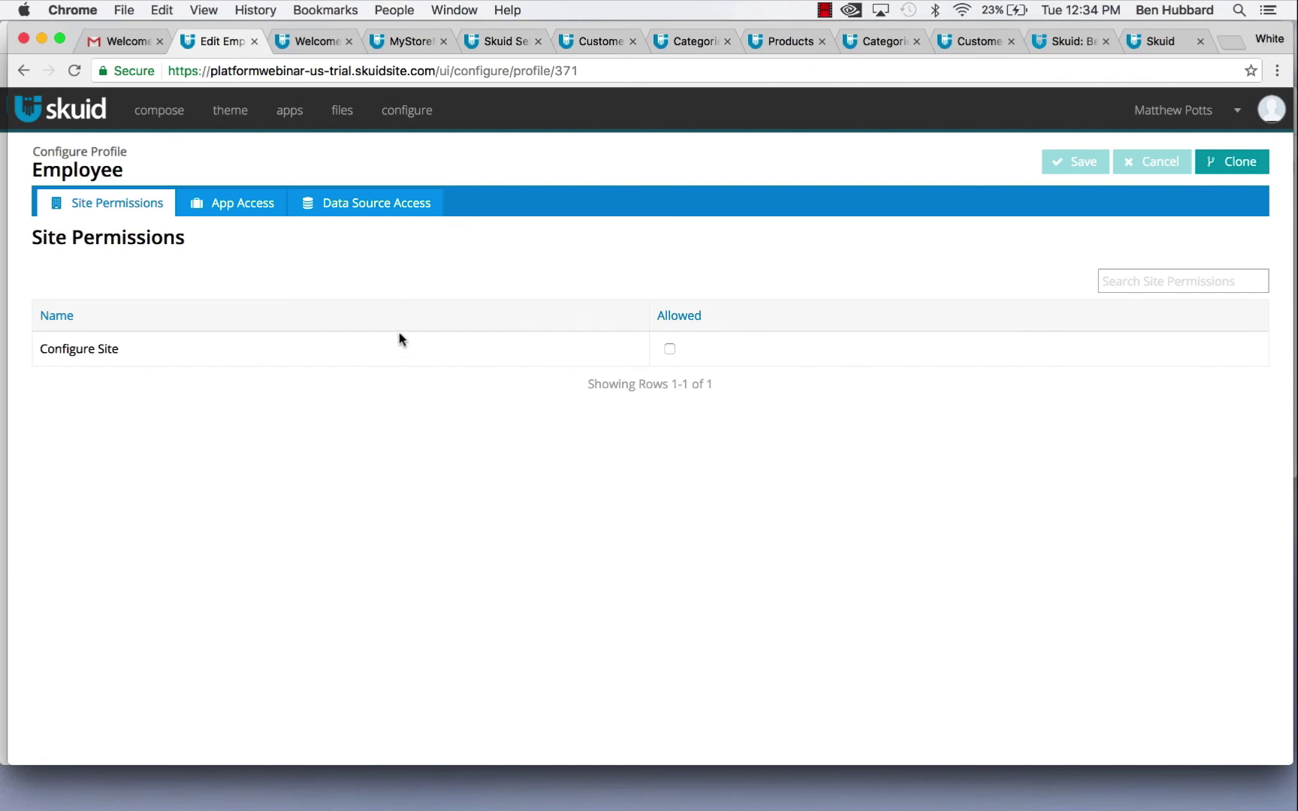
- Allow Employee the OnlineStore and Employees apps and MyStoreData data source, then save
{"action": "left_click", "coordinate": [218, 208]}
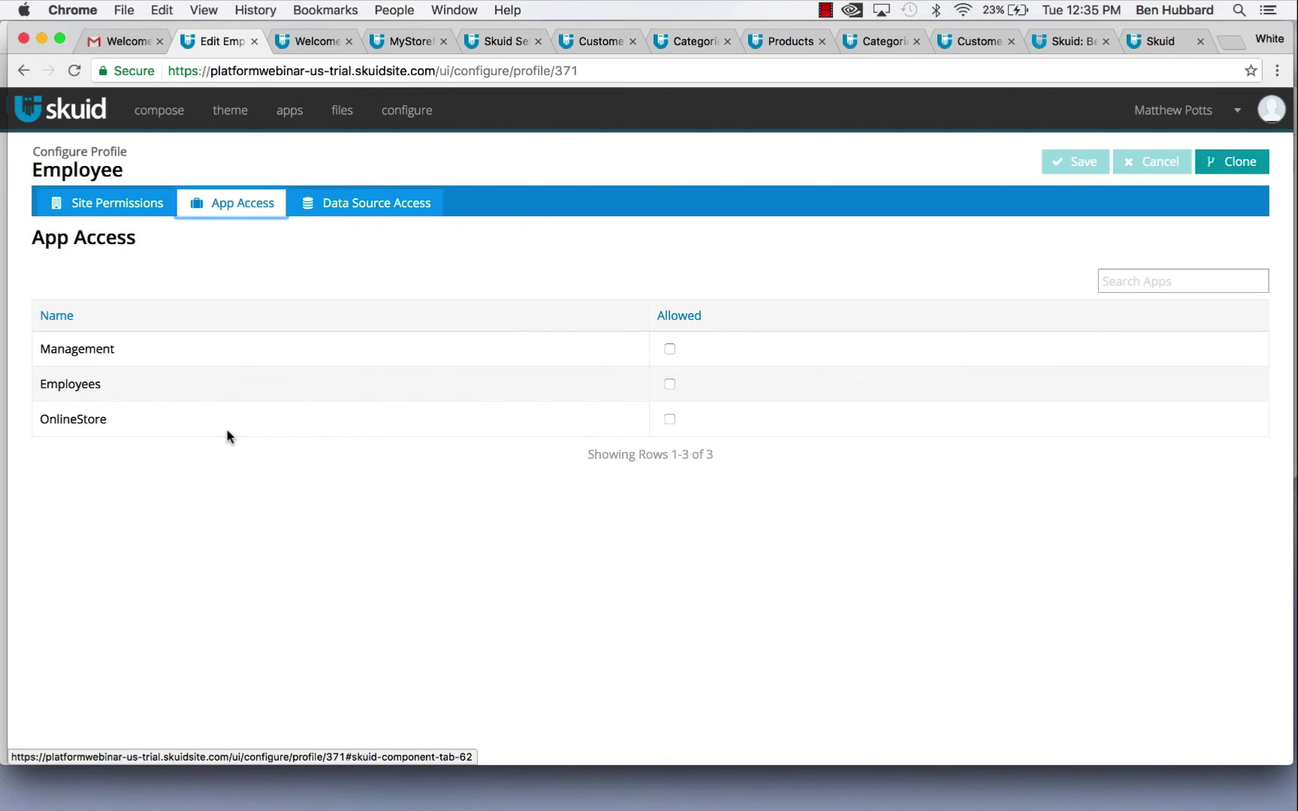
{"action": "left_click", "coordinate": [669, 420]}
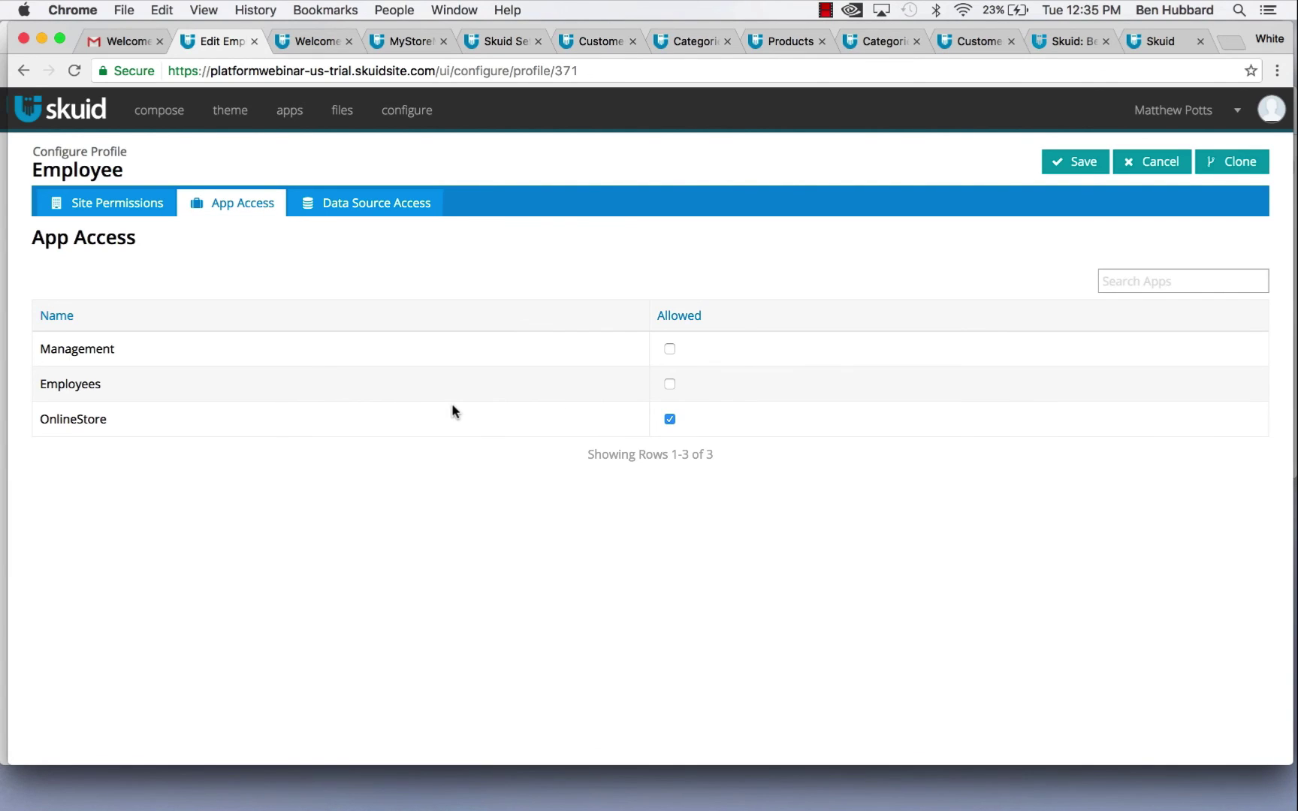
{"action": "left_click", "coordinate": [669, 385]}
{"action": "left_click", "coordinate": [362, 206]}
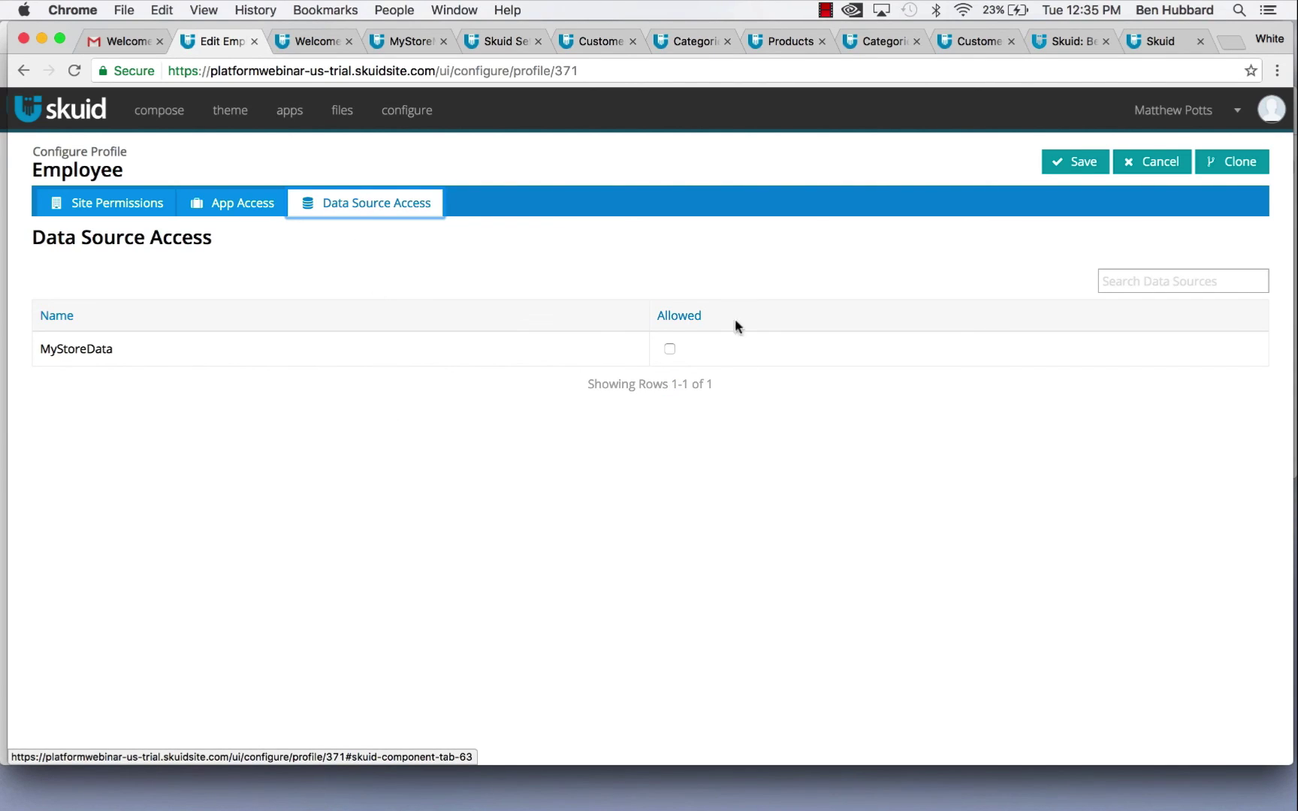
{"action": "left_click", "coordinate": [670, 348]}
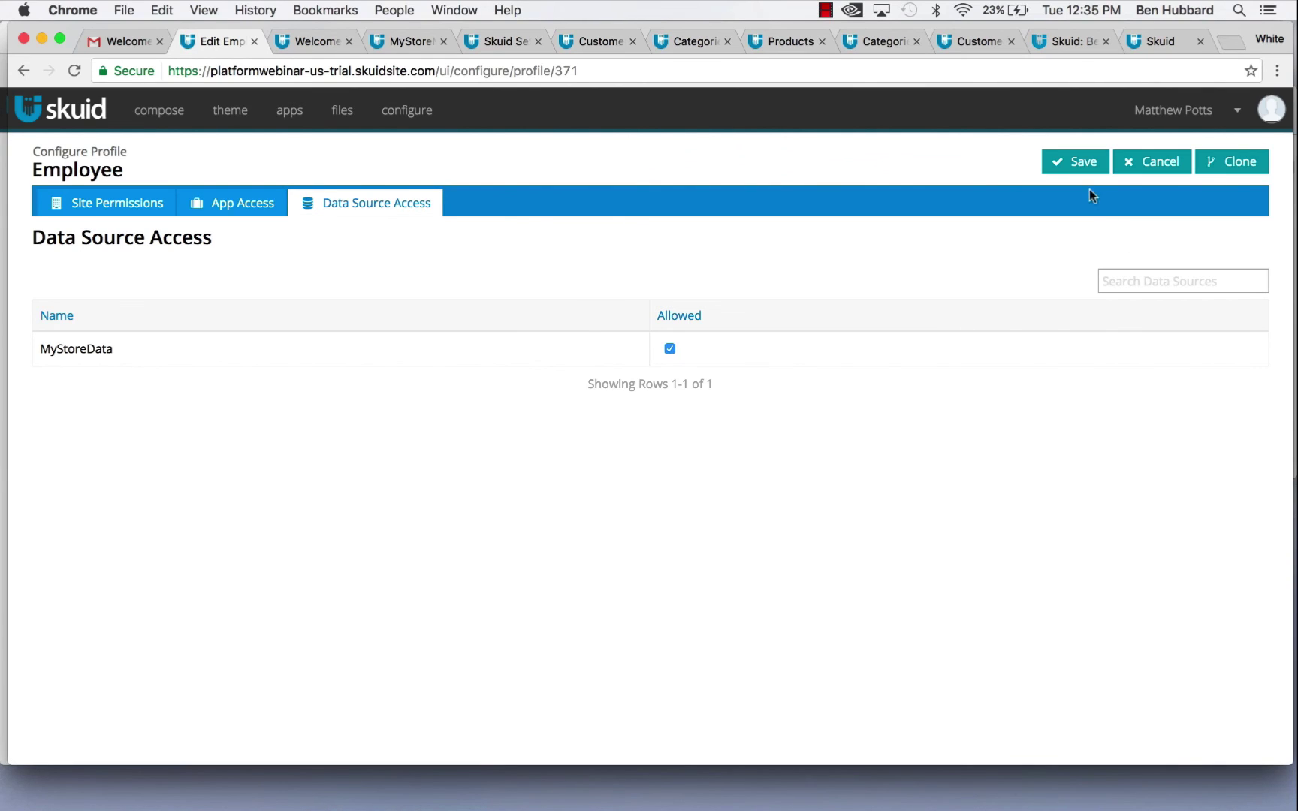
{"action": "left_click", "coordinate": [1079, 167]}
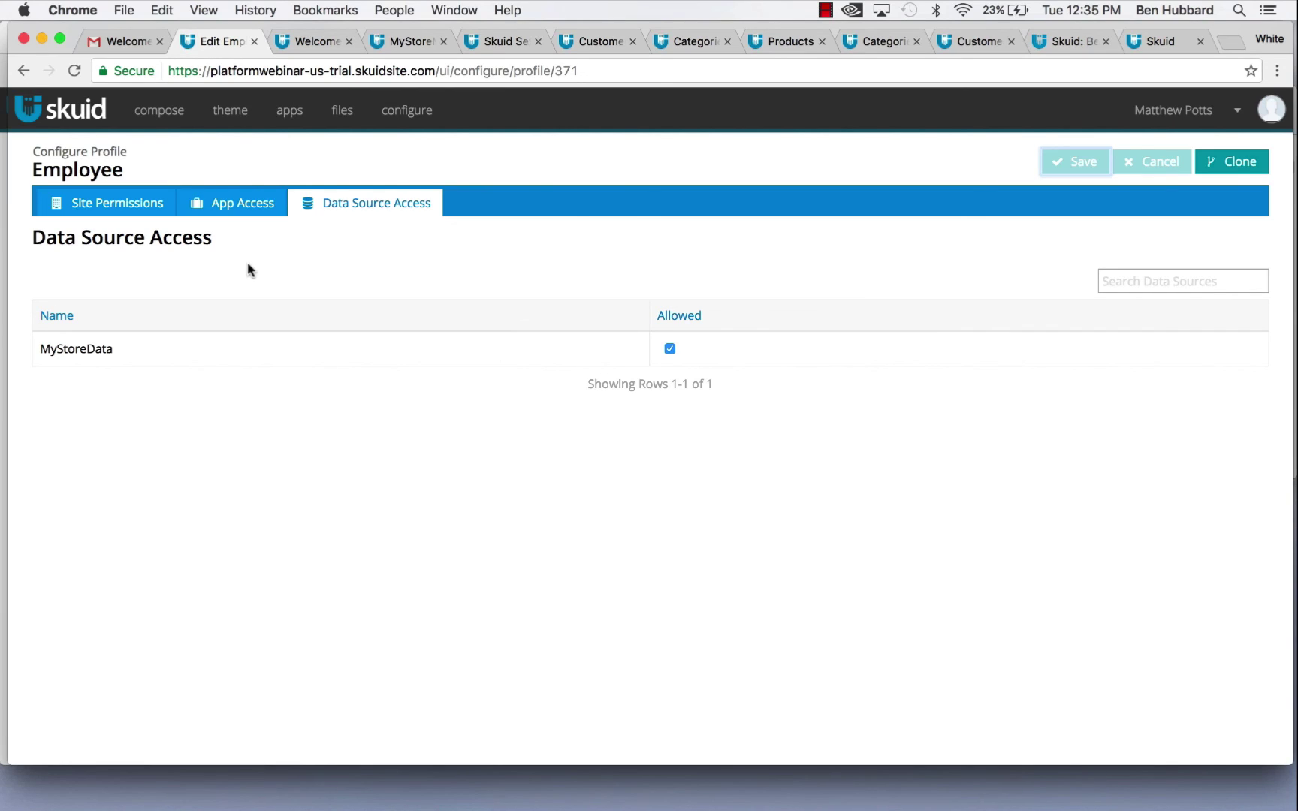
{"action": "left_click", "coordinate": [412, 113]}
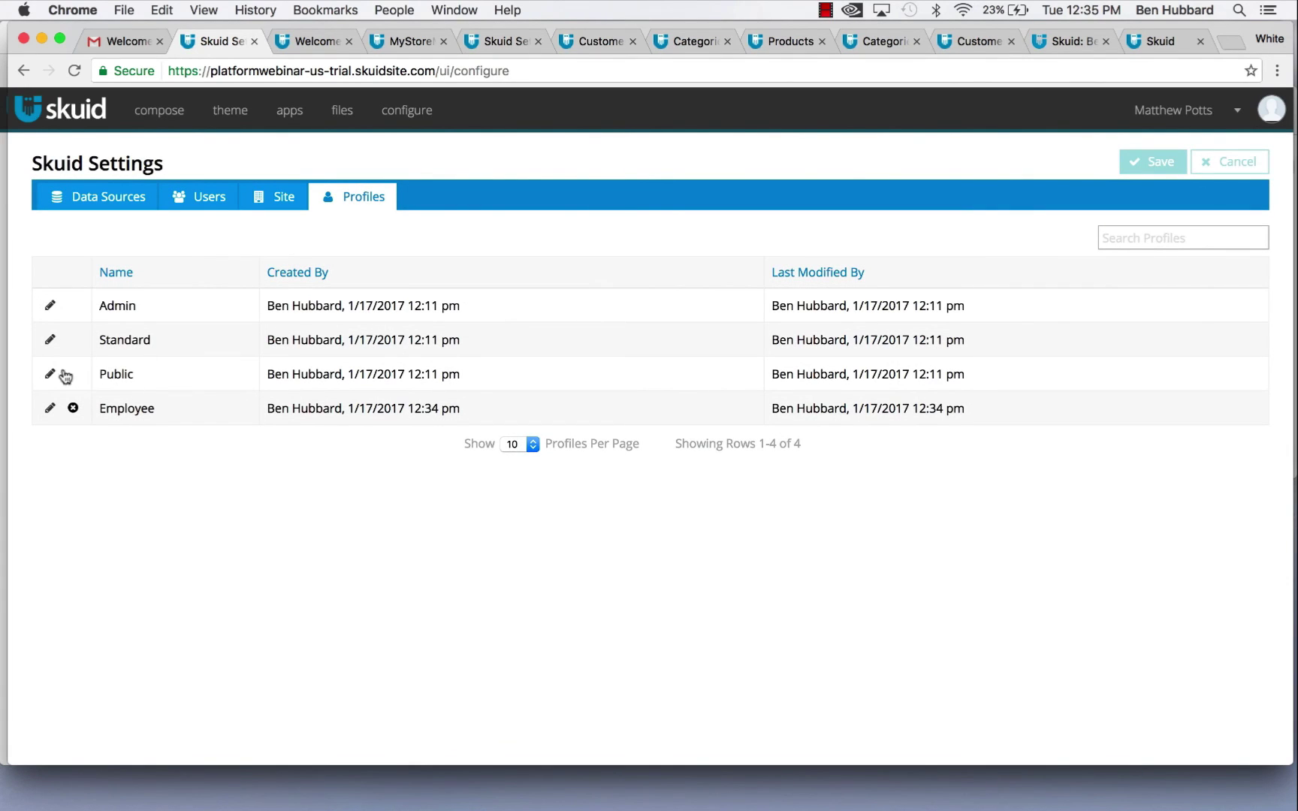
- Tick OnlineStore under App Access and MyStoreData under Data Source Access for Public, and save
{"action": "left_click", "coordinate": [49, 373]}
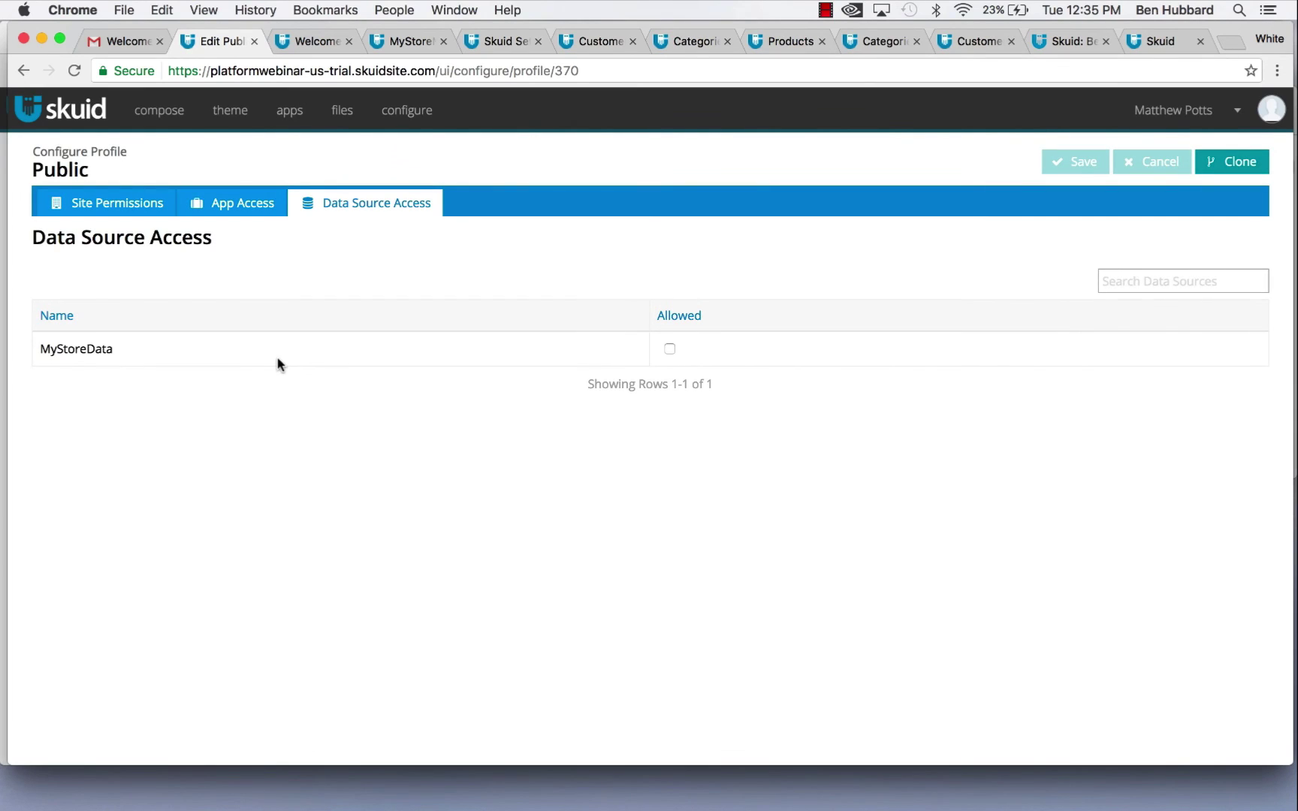
{"action": "left_click", "coordinate": [111, 196]}
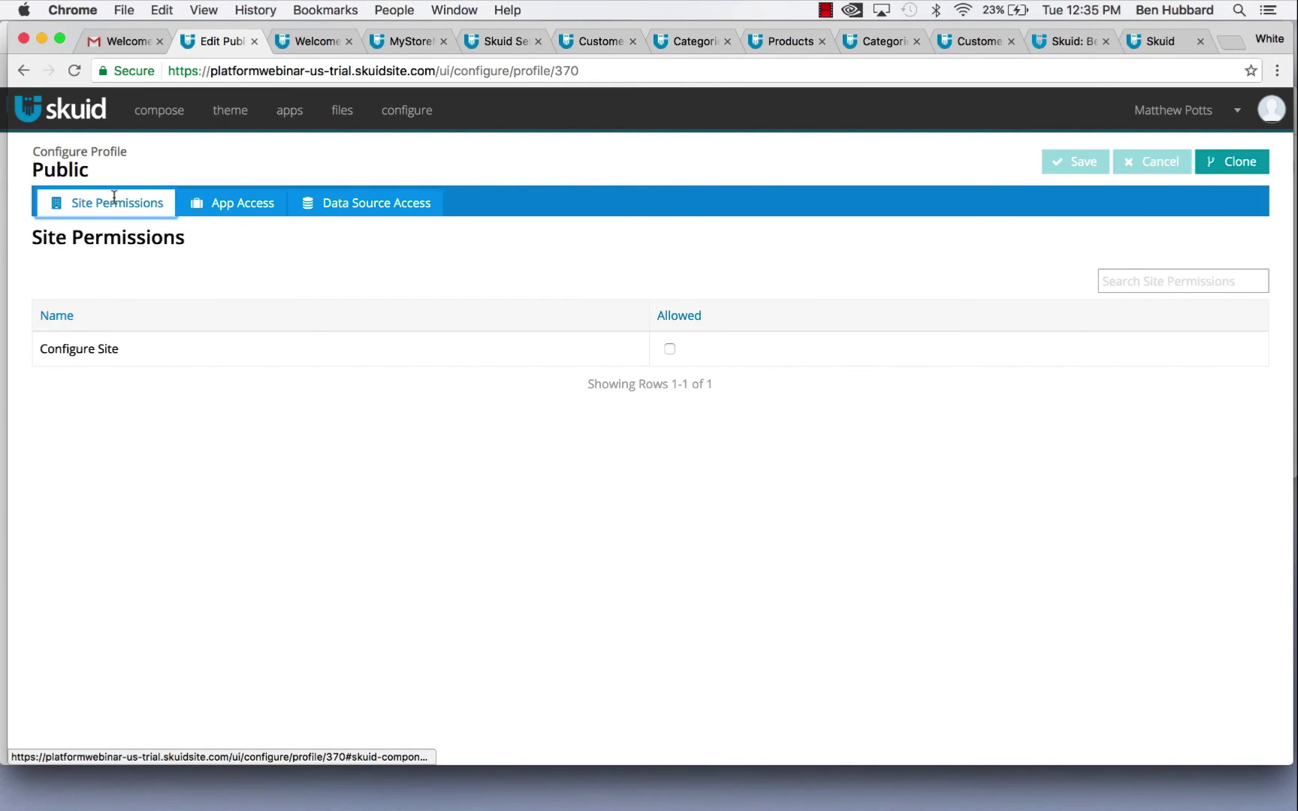
{"action": "left_click", "coordinate": [230, 199]}
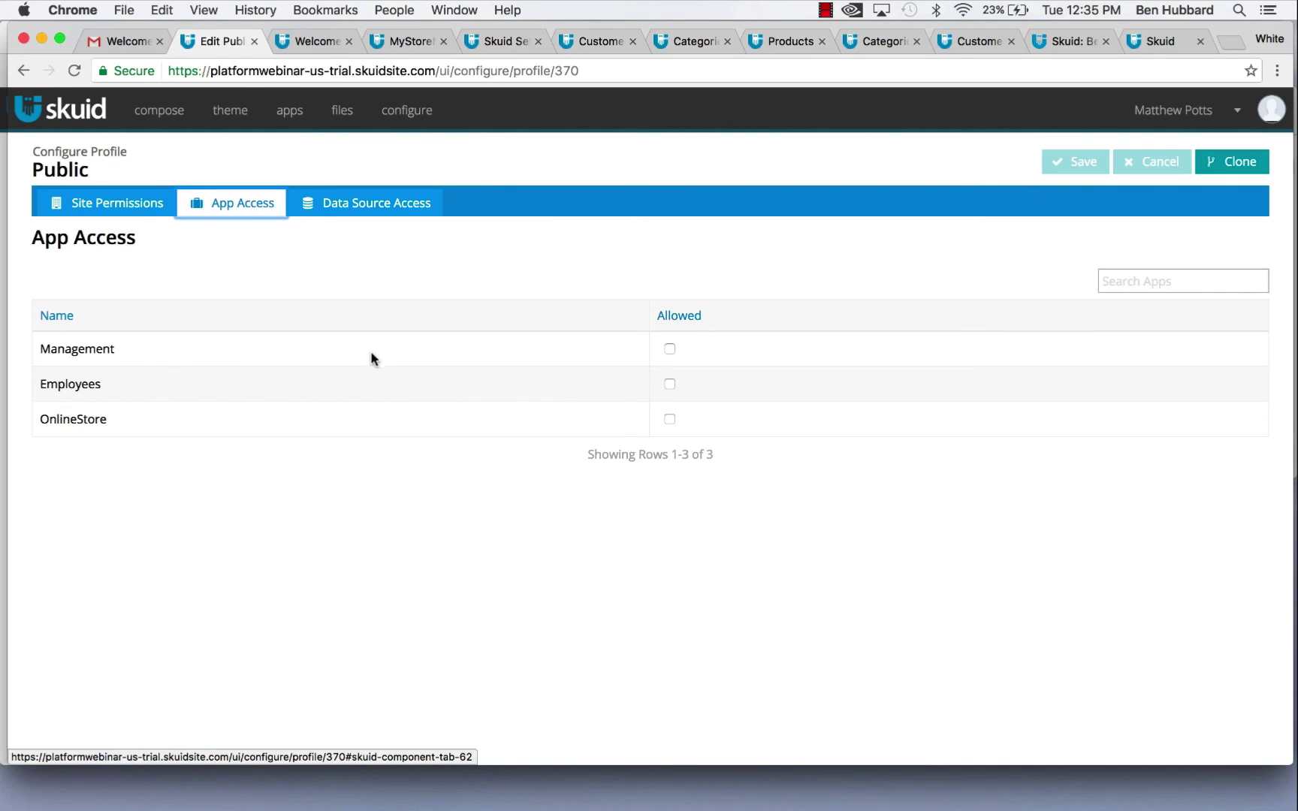
{"action": "left_click", "coordinate": [669, 421]}
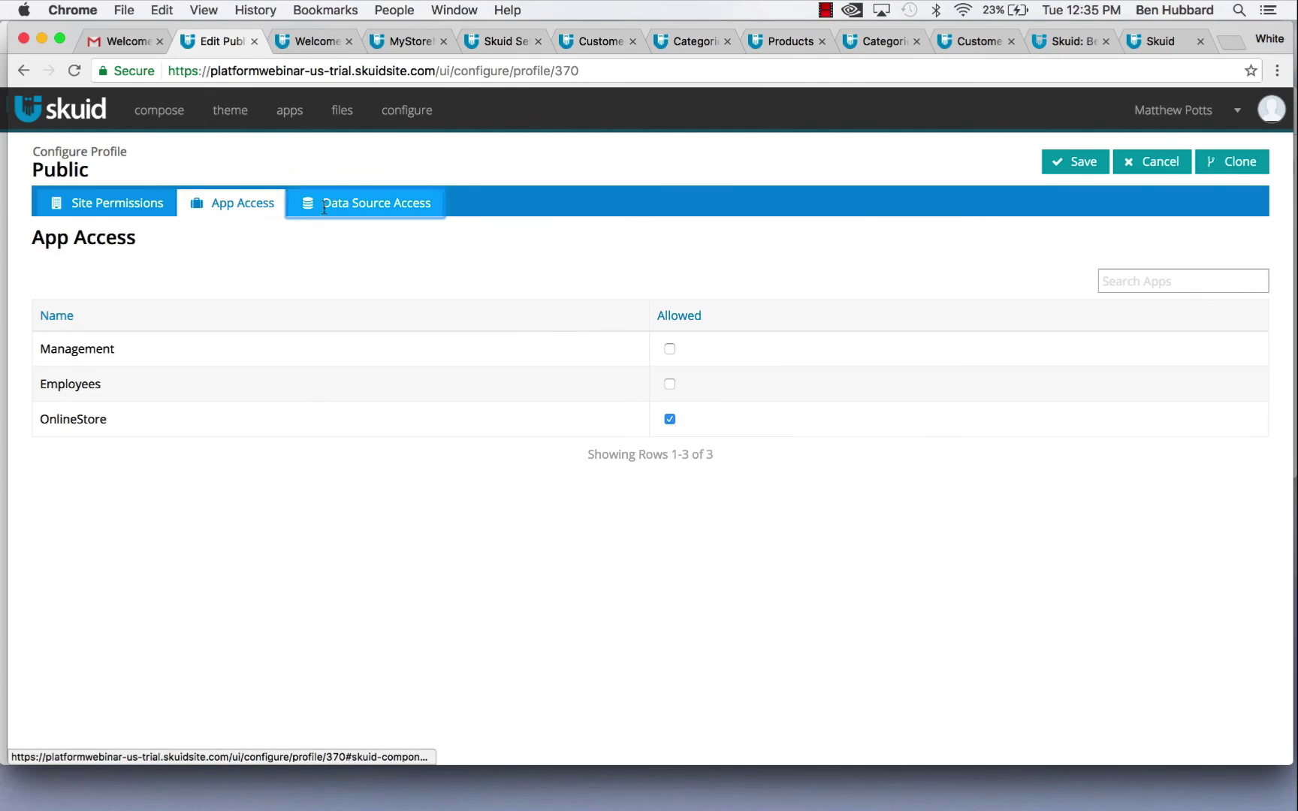
{"action": "left_click", "coordinate": [365, 203]}
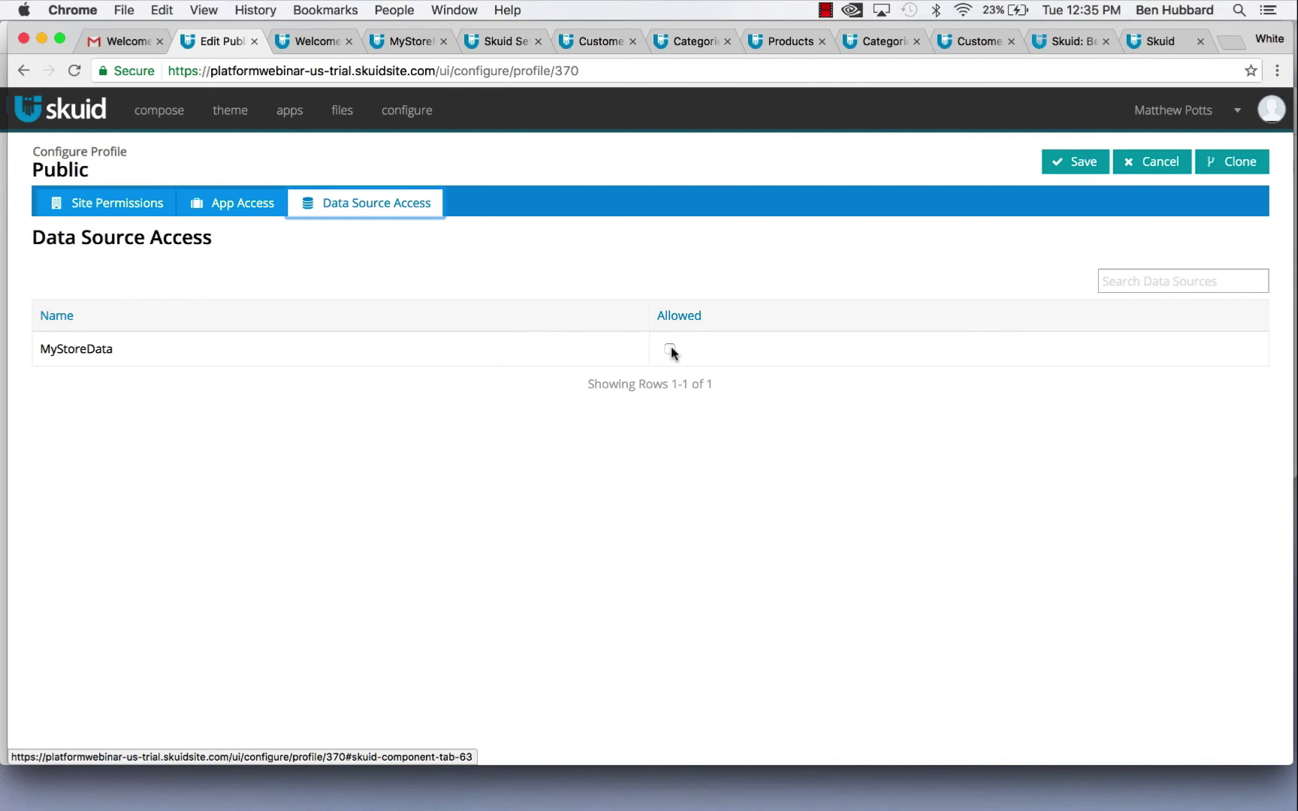
{"action": "left_click", "coordinate": [669, 349]}
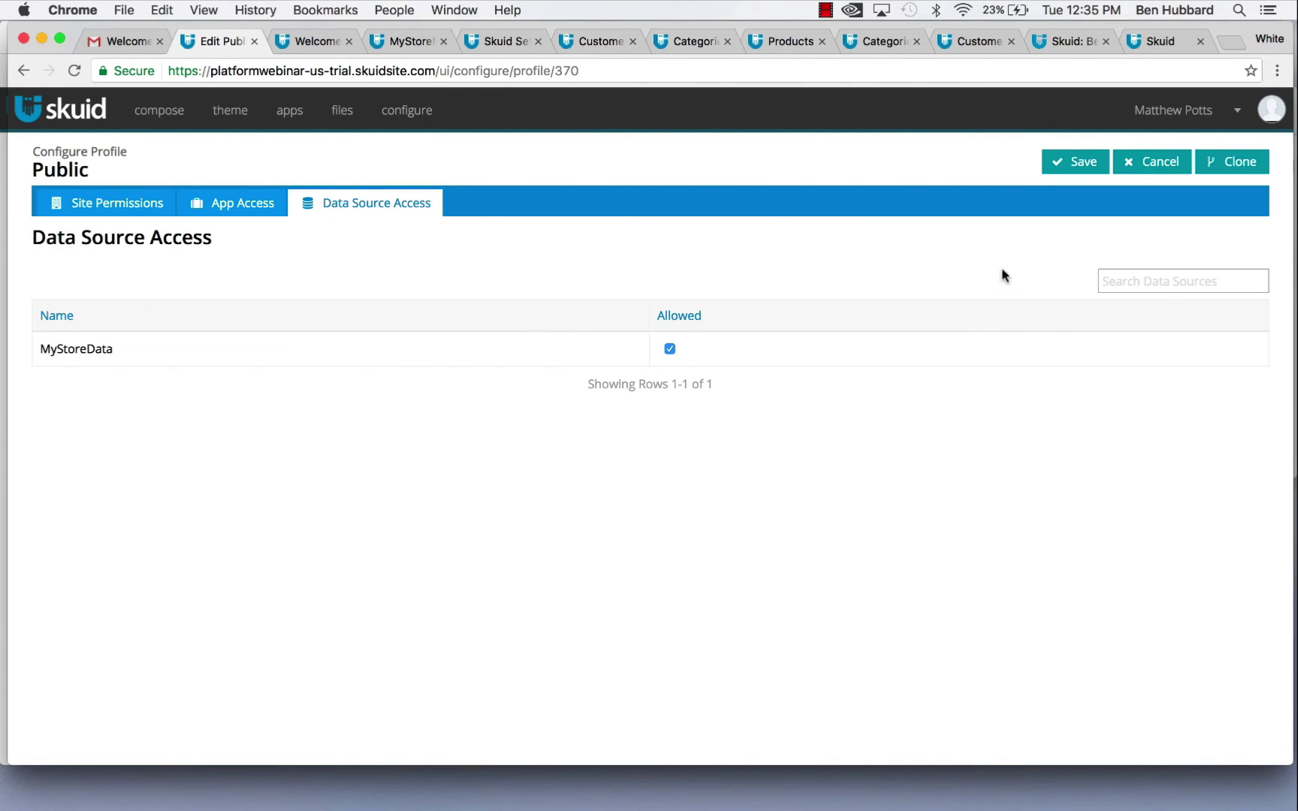
{"action": "left_click", "coordinate": [1075, 171]}
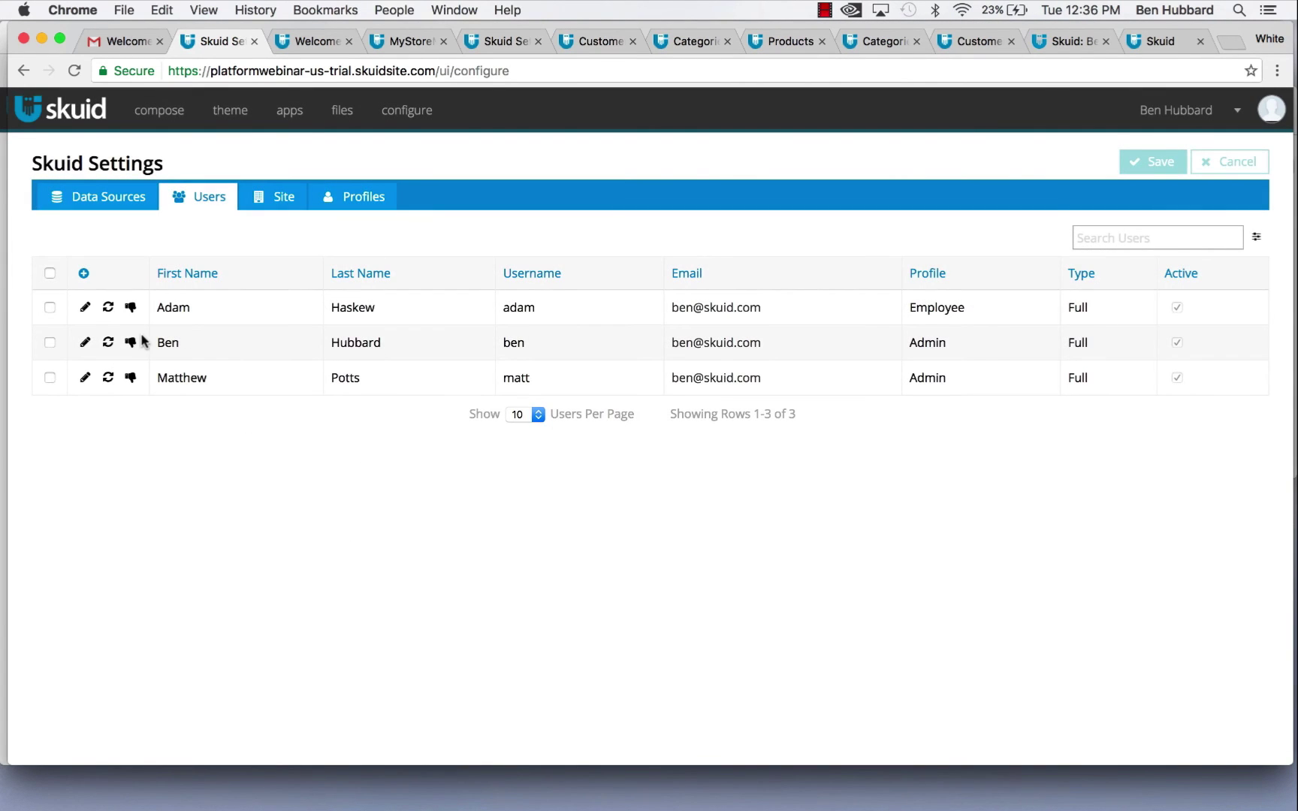
- Edit the third user's row and choose Employee in its Profile dropdown
{"action": "left_click", "coordinate": [86, 378]}
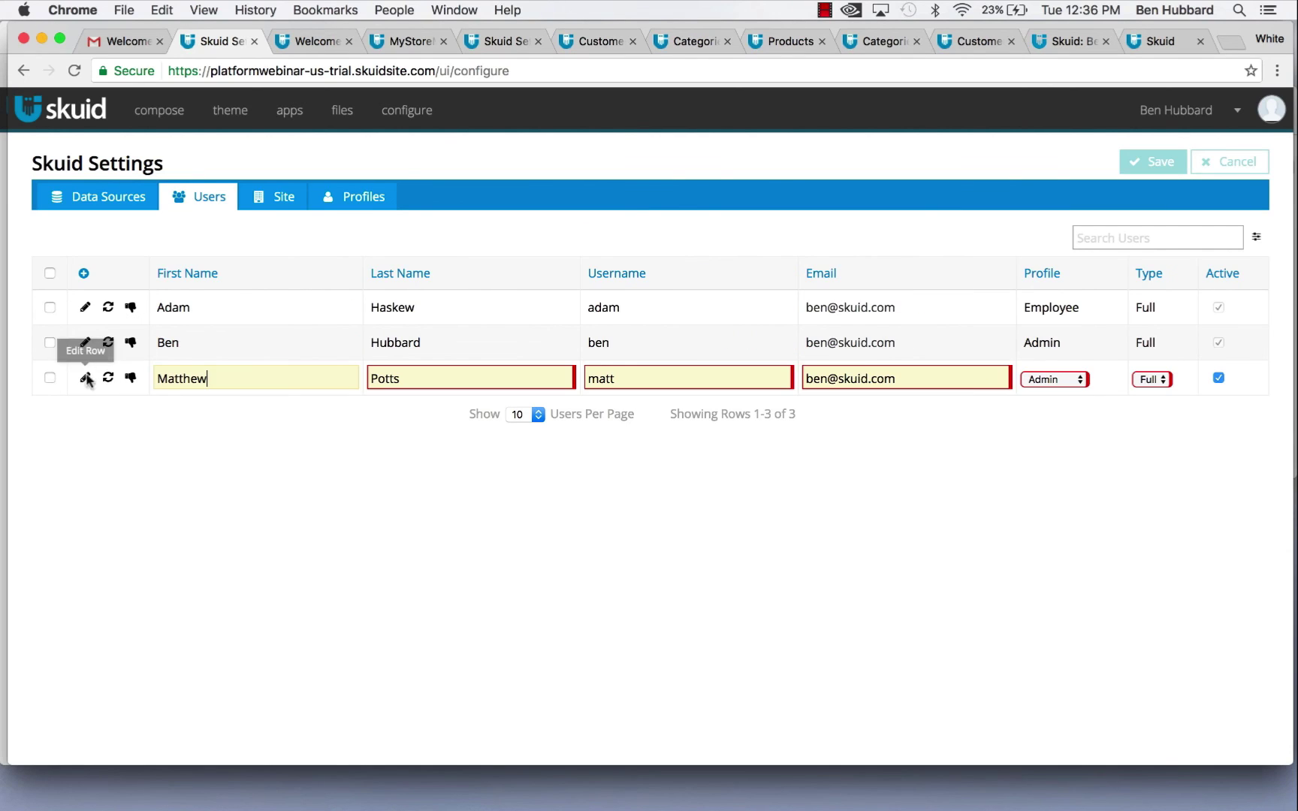
{"action": "left_click", "coordinate": [1077, 378]}
{"action": "left_click", "coordinate": [1044, 407]}
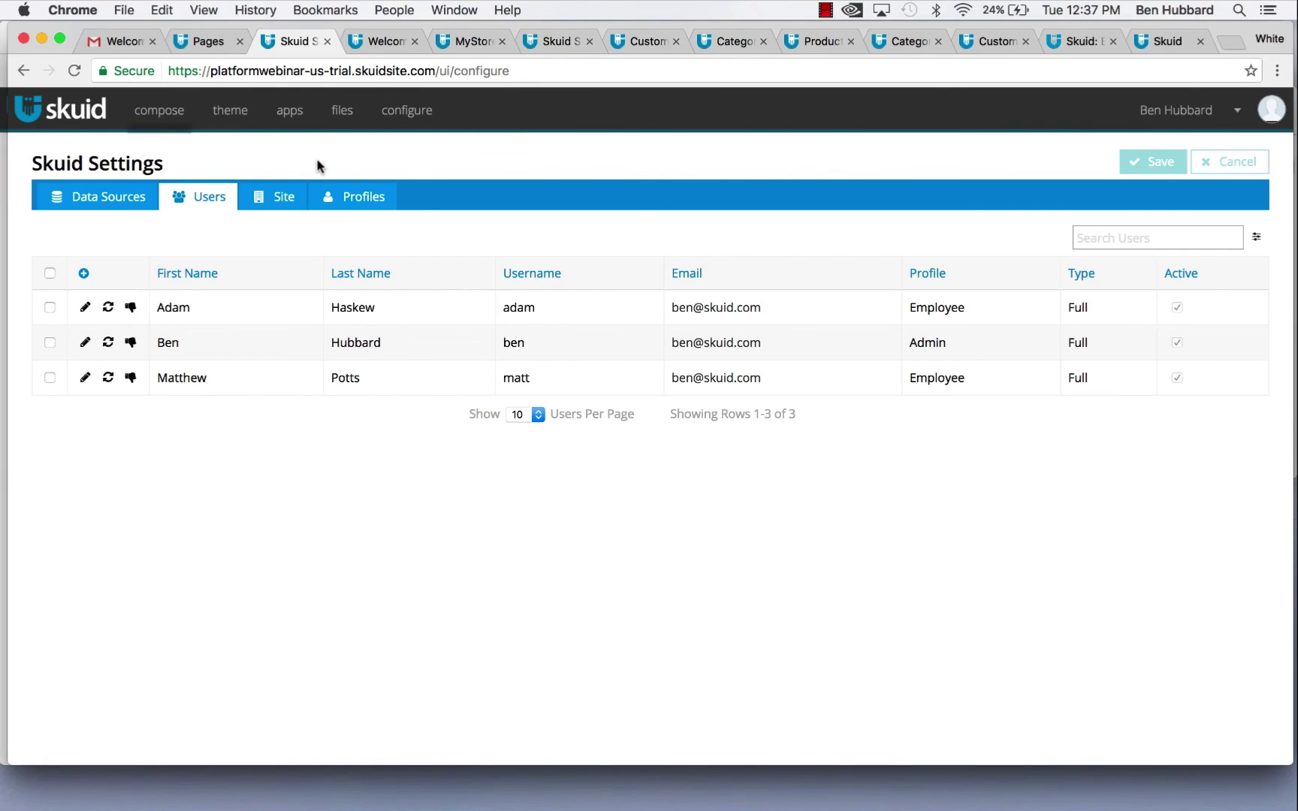
{"action": "mouse_move", "coordinate": [167, 118]}
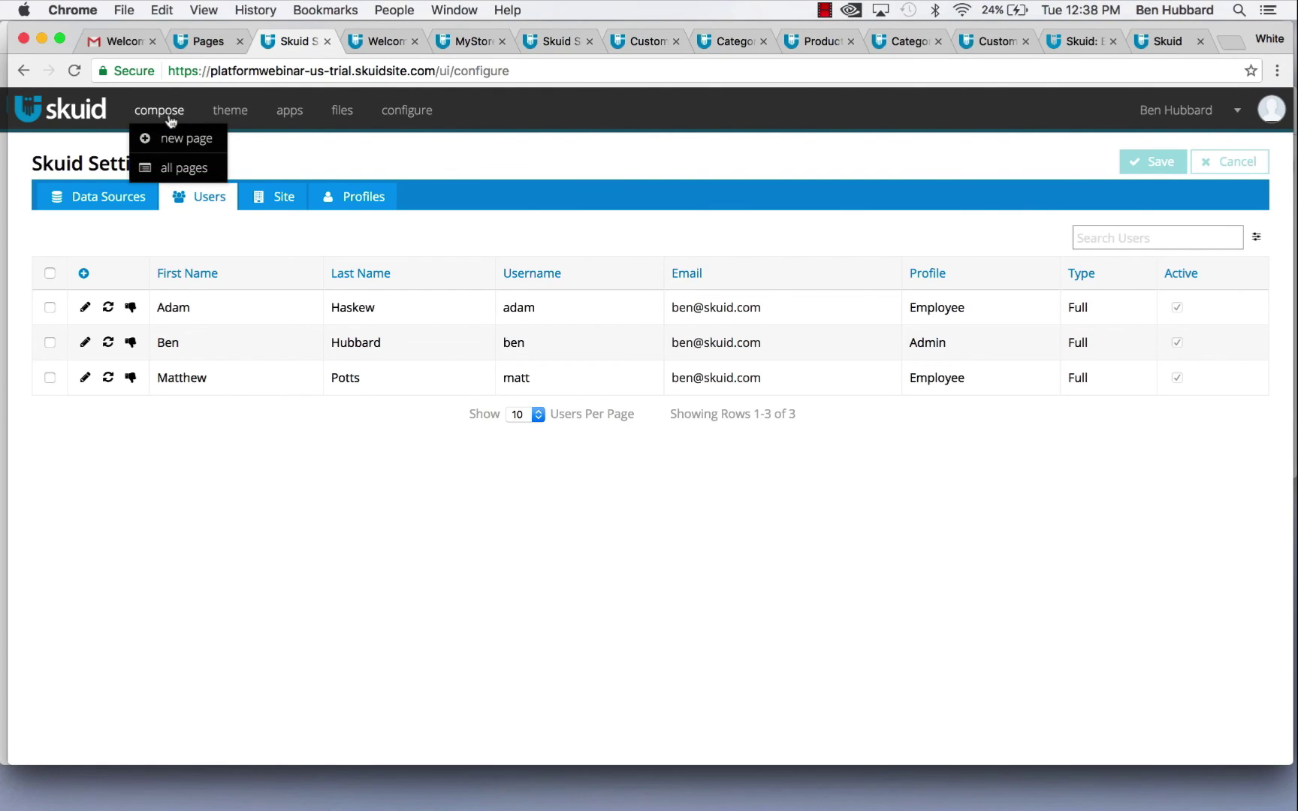
- Open MyStoreMaster from all pages in the composer and select its Categories navigation item
{"action": "left_click", "coordinate": [177, 166]}
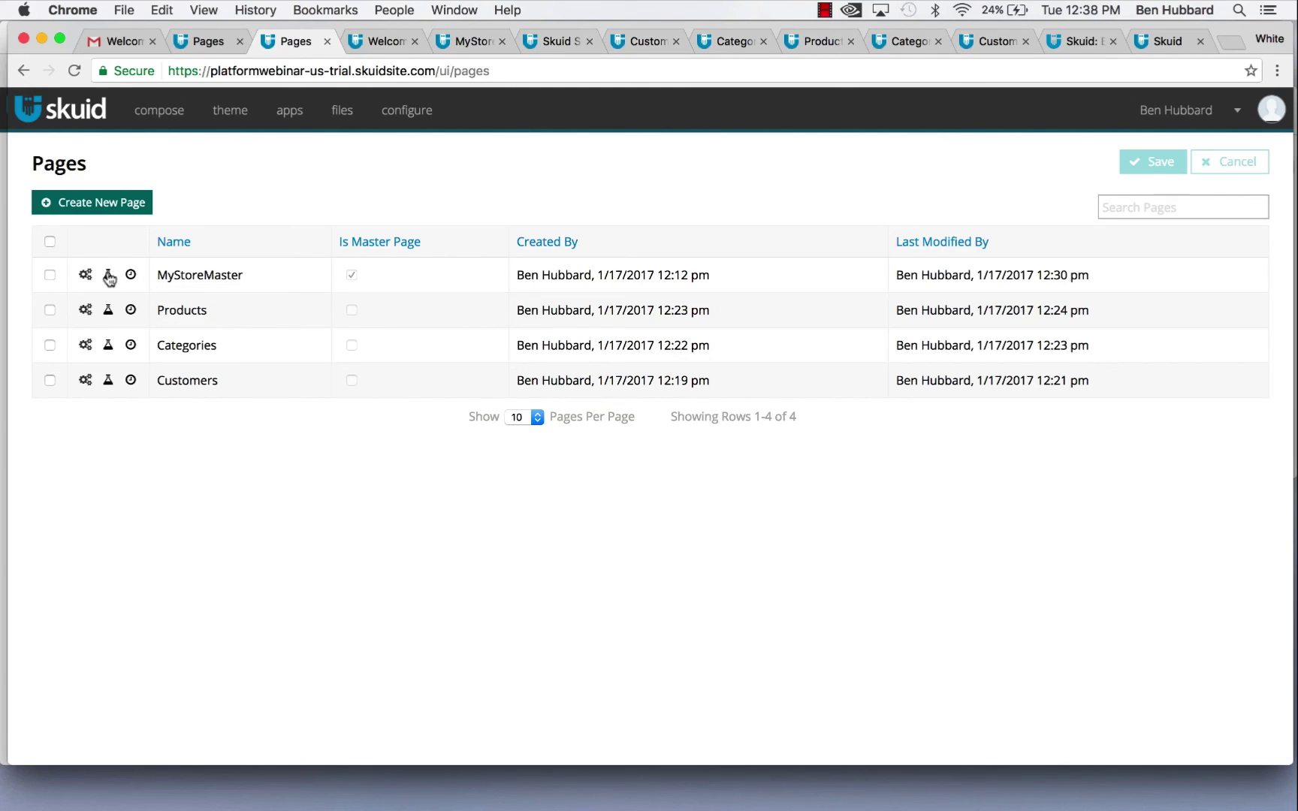
{"action": "left_click", "coordinate": [85, 275]}
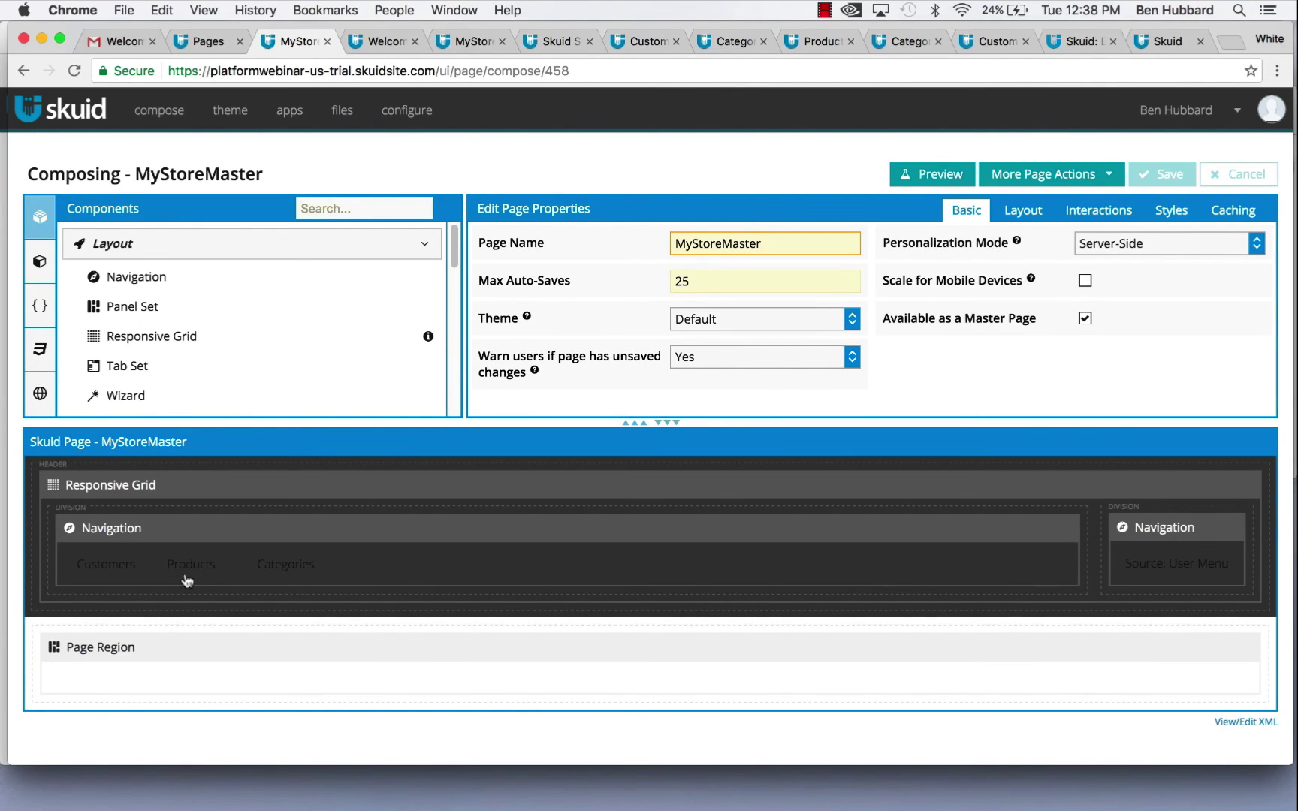
{"action": "left_click", "coordinate": [282, 563]}
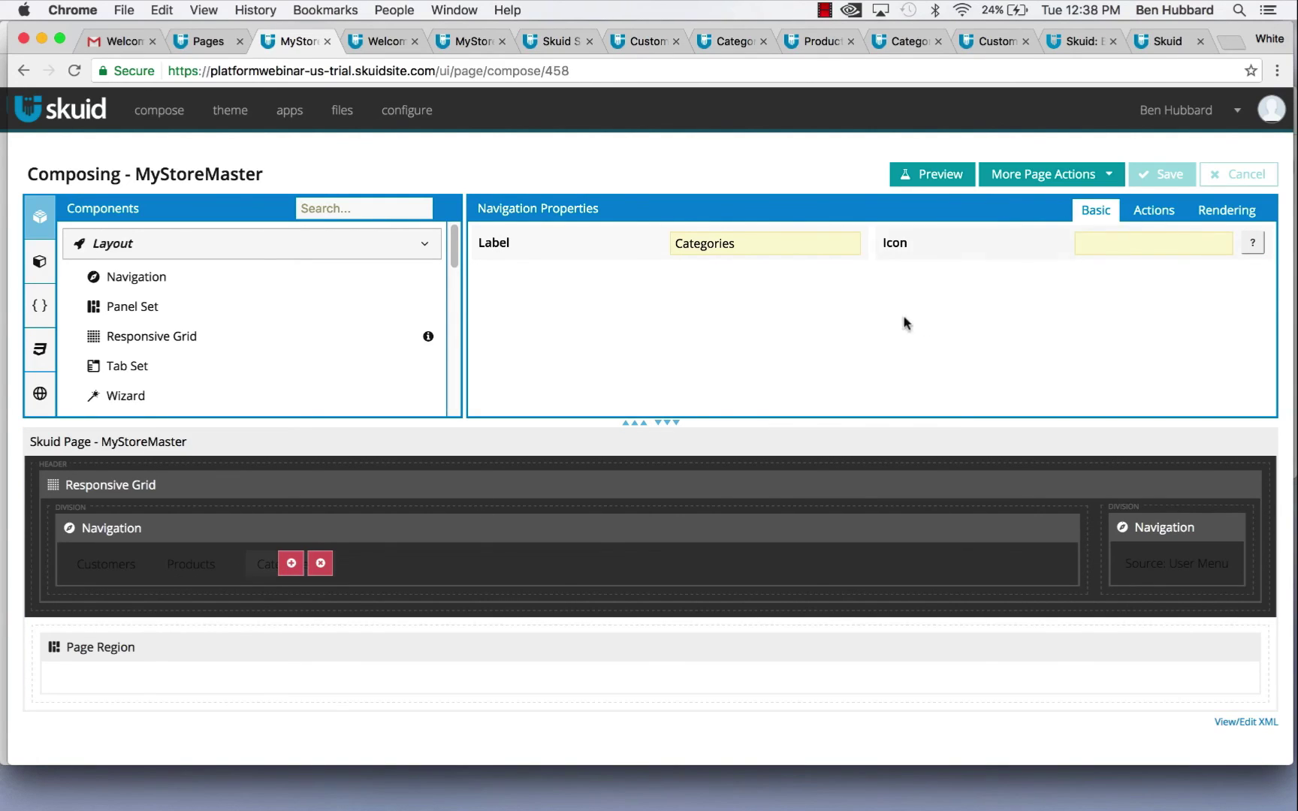
- Add a Running User render condition with Profile Name = Admin to Categories and save
{"action": "left_click", "coordinate": [1224, 211]}
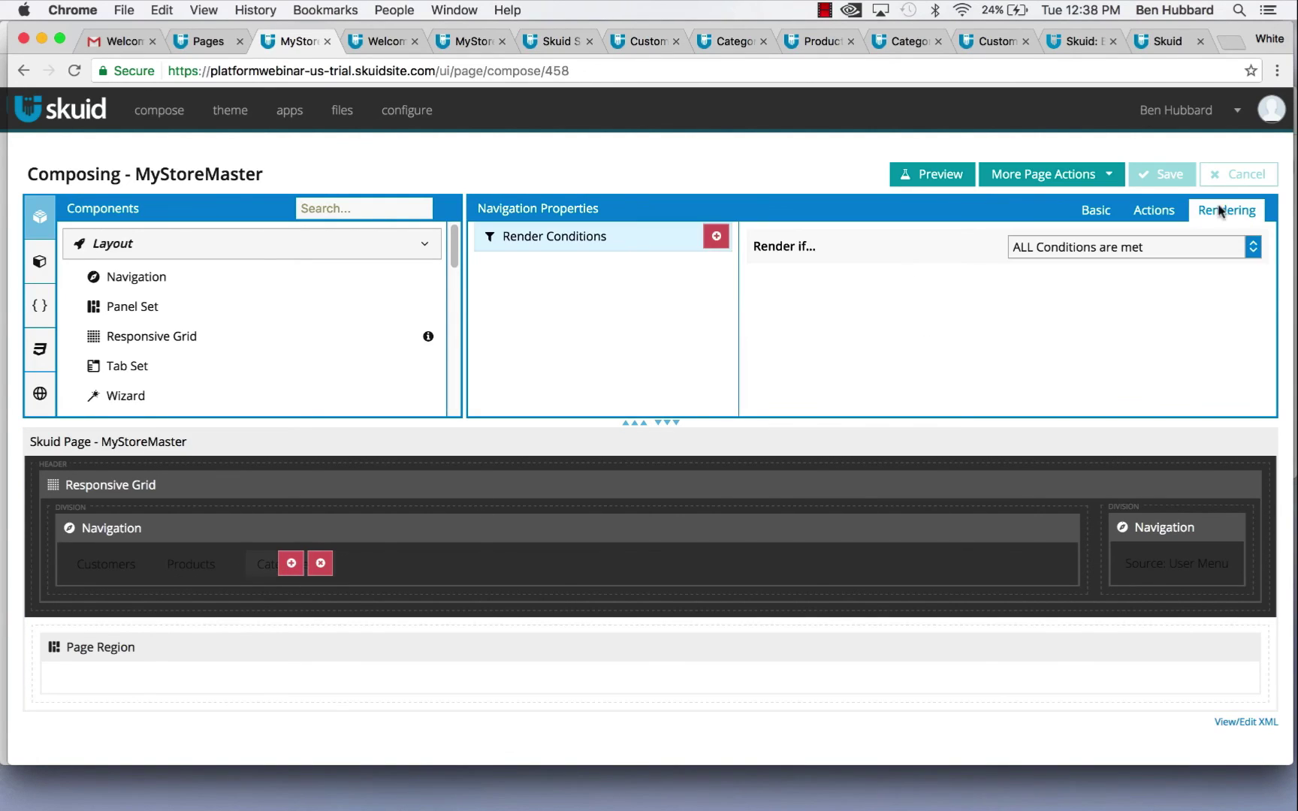
{"action": "left_click", "coordinate": [1172, 248]}
{"action": "left_click", "coordinate": [1172, 248]}
{"action": "left_click", "coordinate": [718, 238]}
{"action": "left_click", "coordinate": [638, 279]}
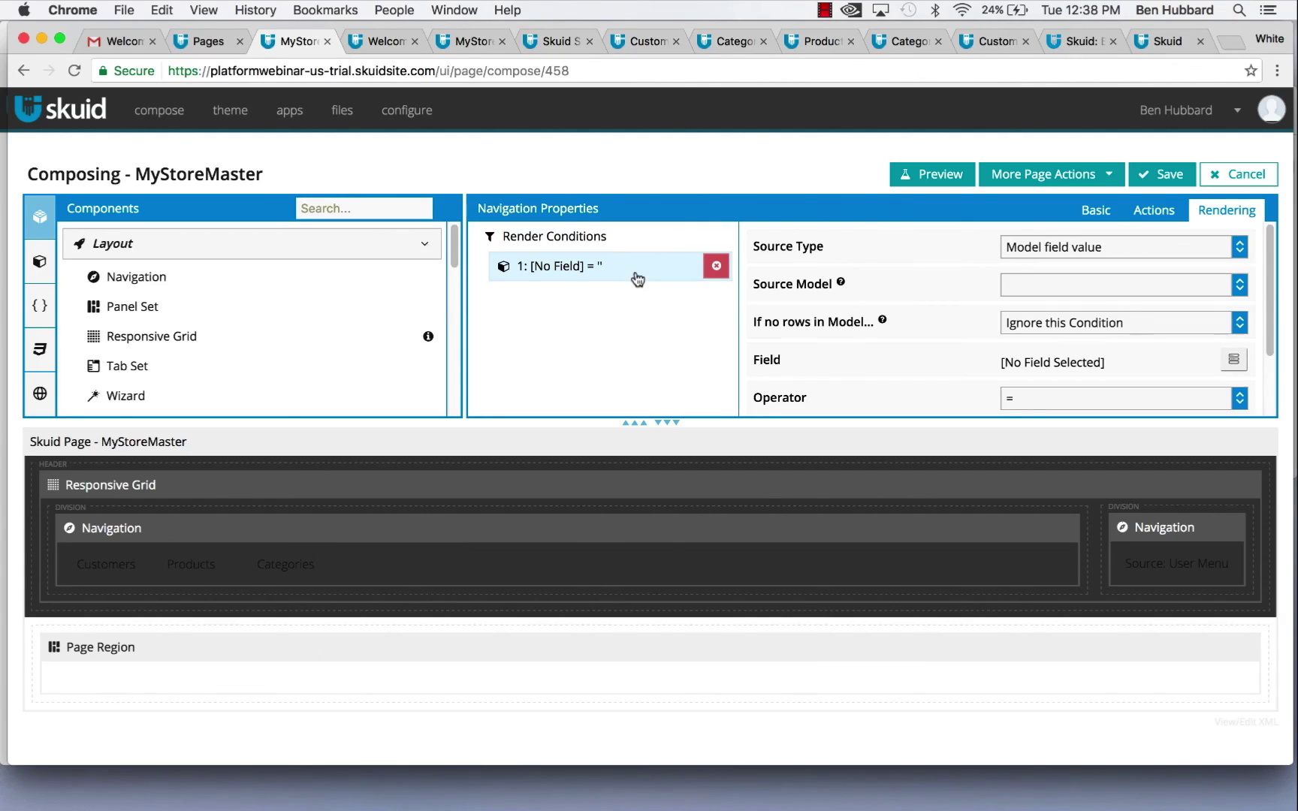
{"action": "left_click", "coordinate": [1237, 248]}
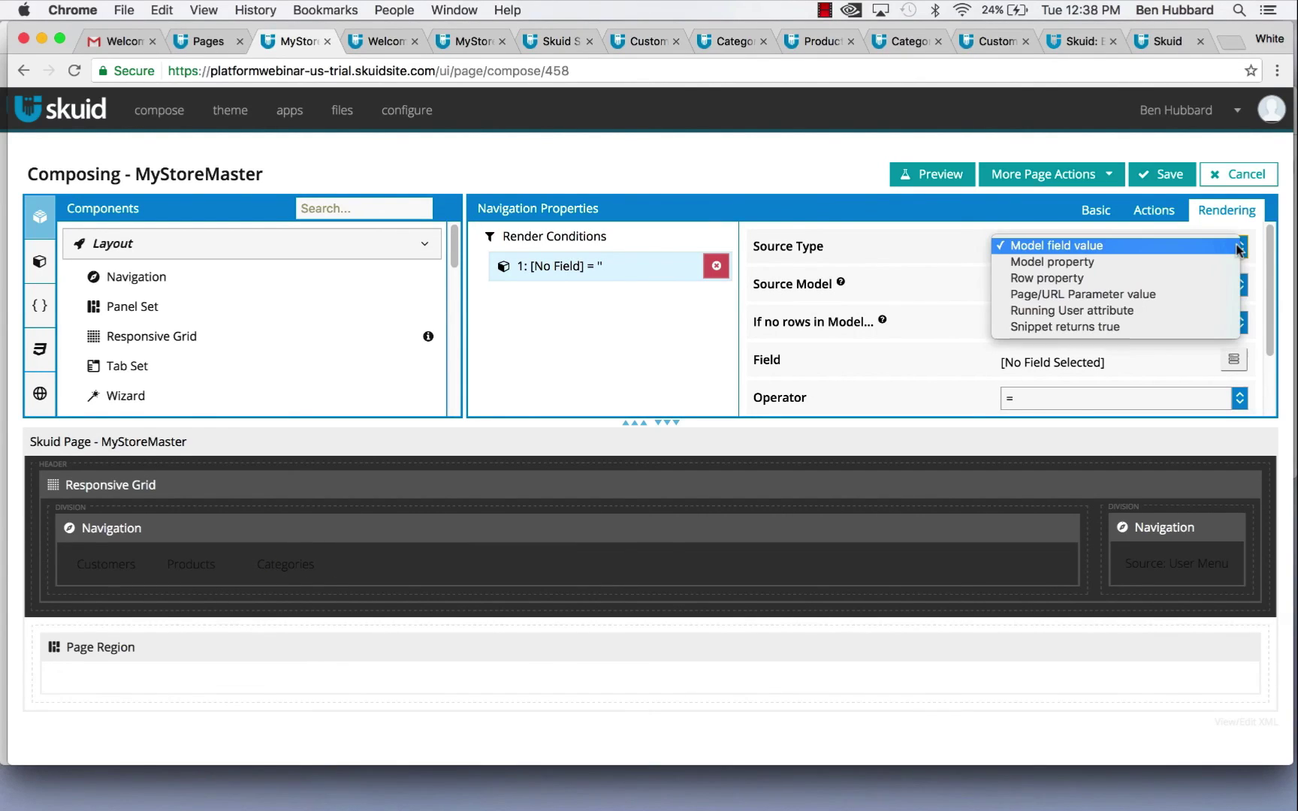
{"action": "left_click", "coordinate": [1070, 313]}
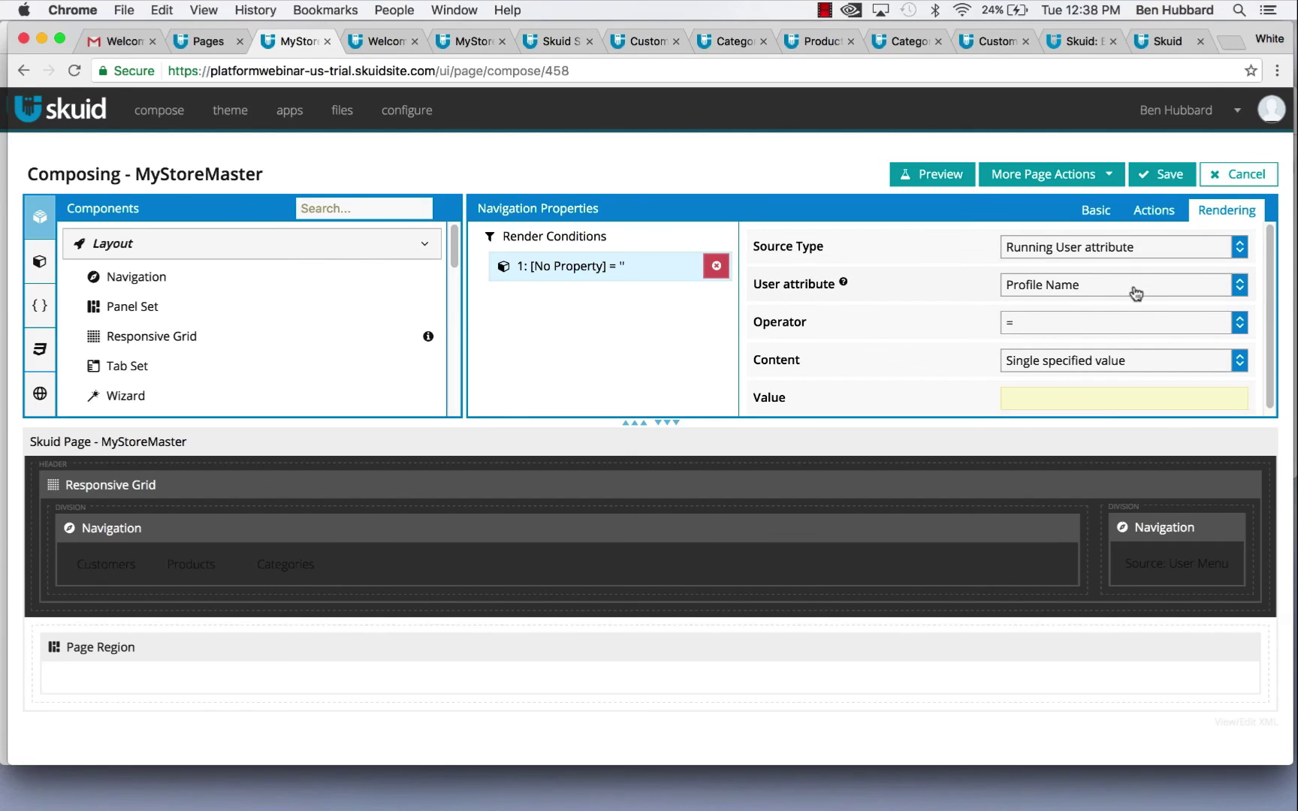
{"action": "left_click", "coordinate": [1094, 398]}
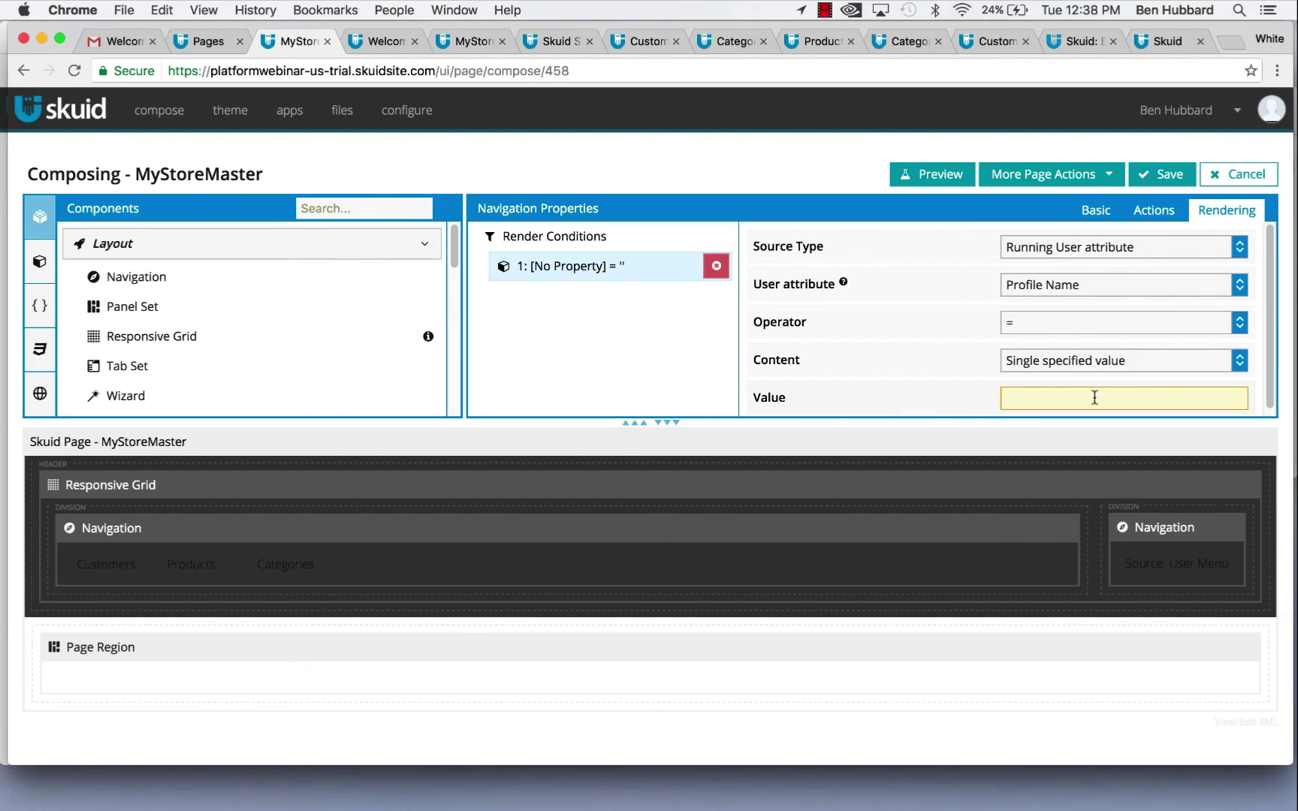
{"action": "type", "text": "Admin"}
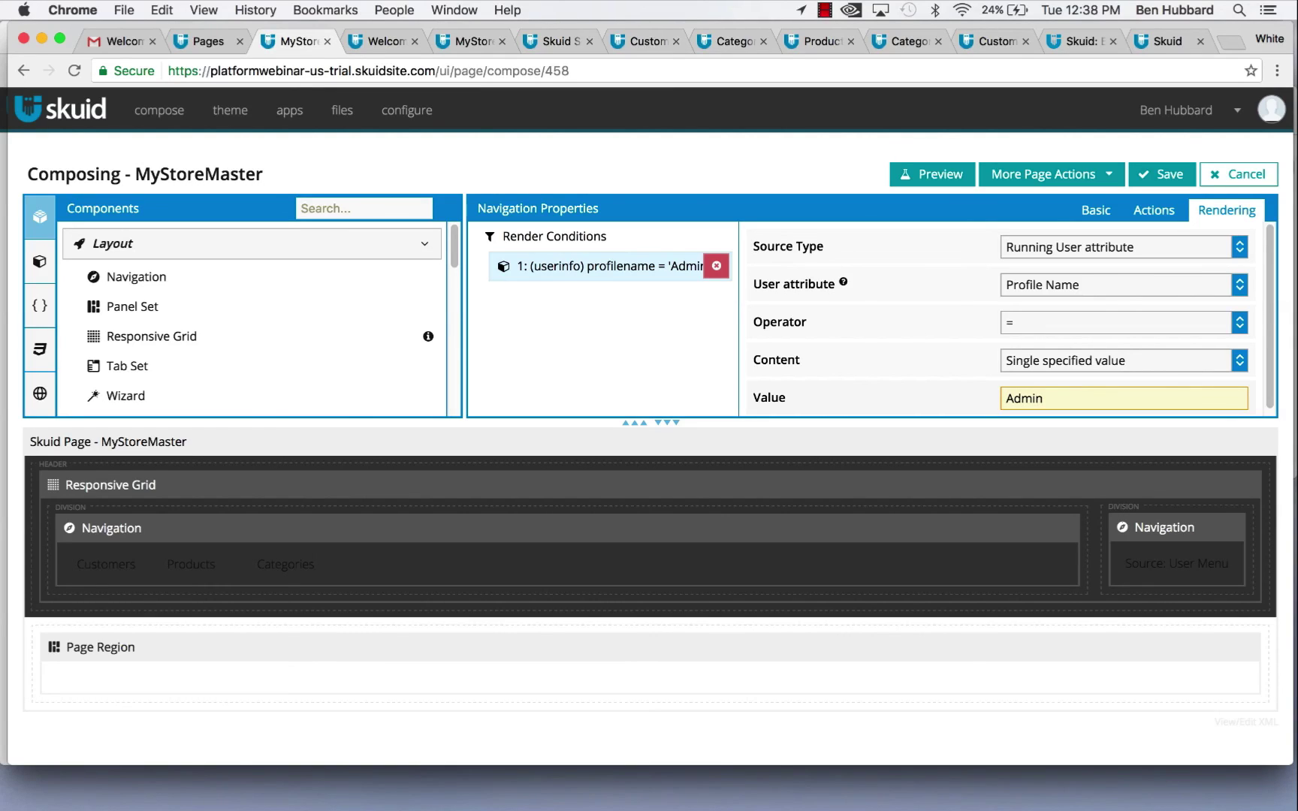
{"action": "left_click", "coordinate": [1166, 178]}
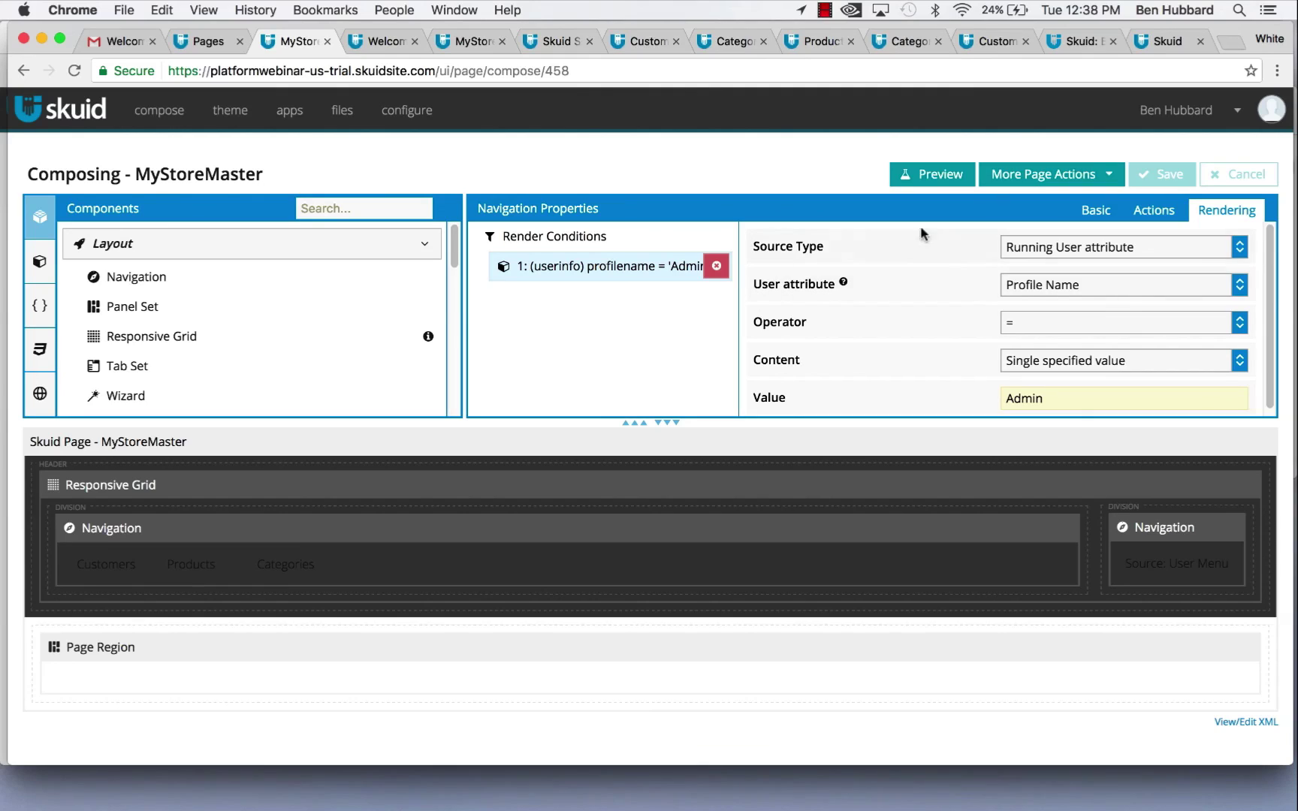
- Open the Management app from My Apps, then log out of the site
{"action": "left_click", "coordinate": [1237, 111]}
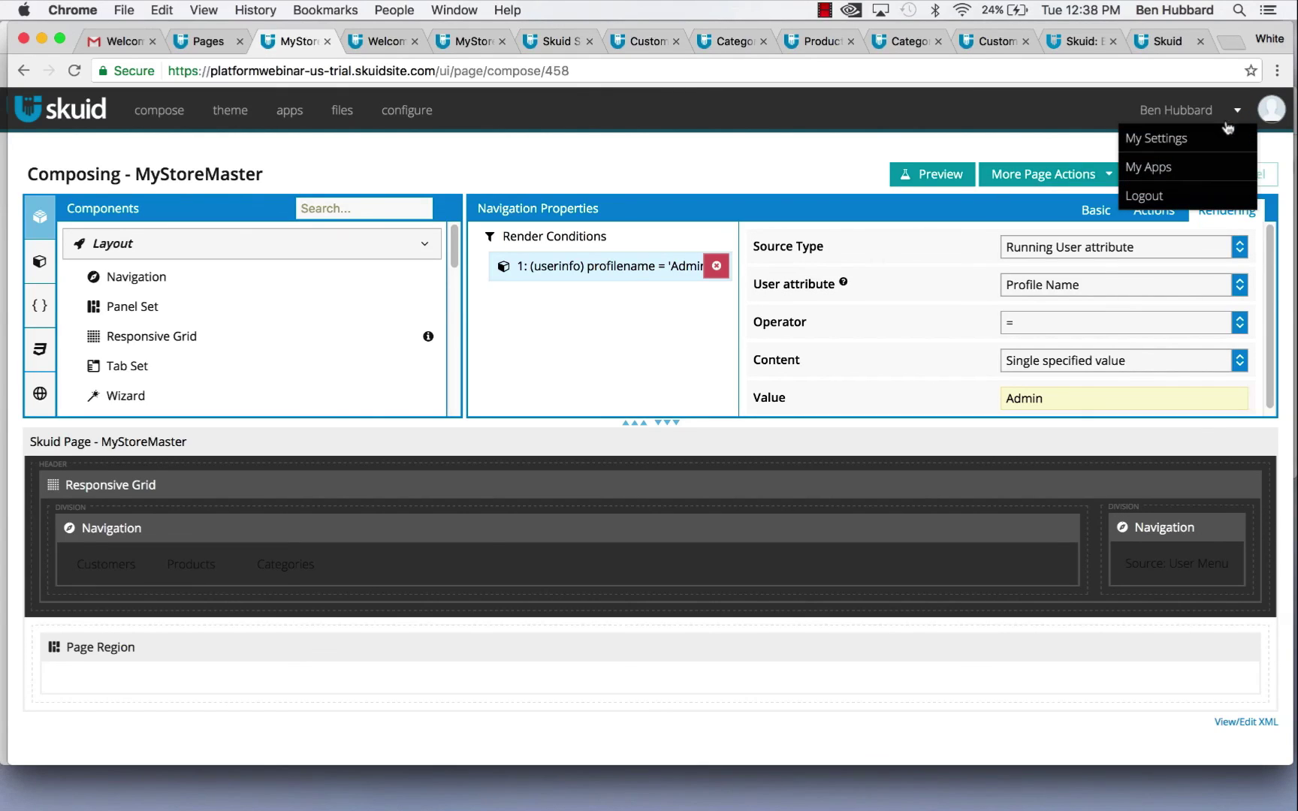
{"action": "mouse_move", "coordinate": [1172, 172]}
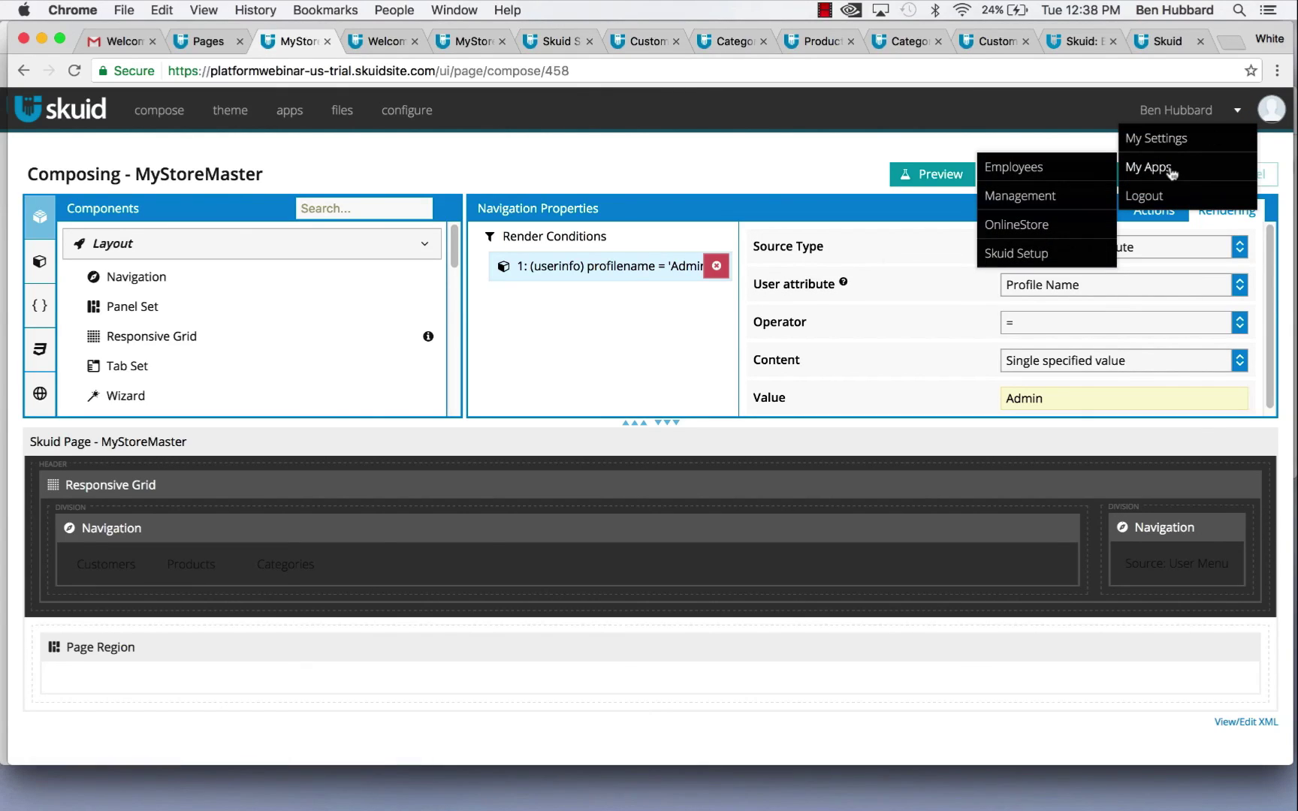
{"action": "left_click", "coordinate": [1002, 197]}
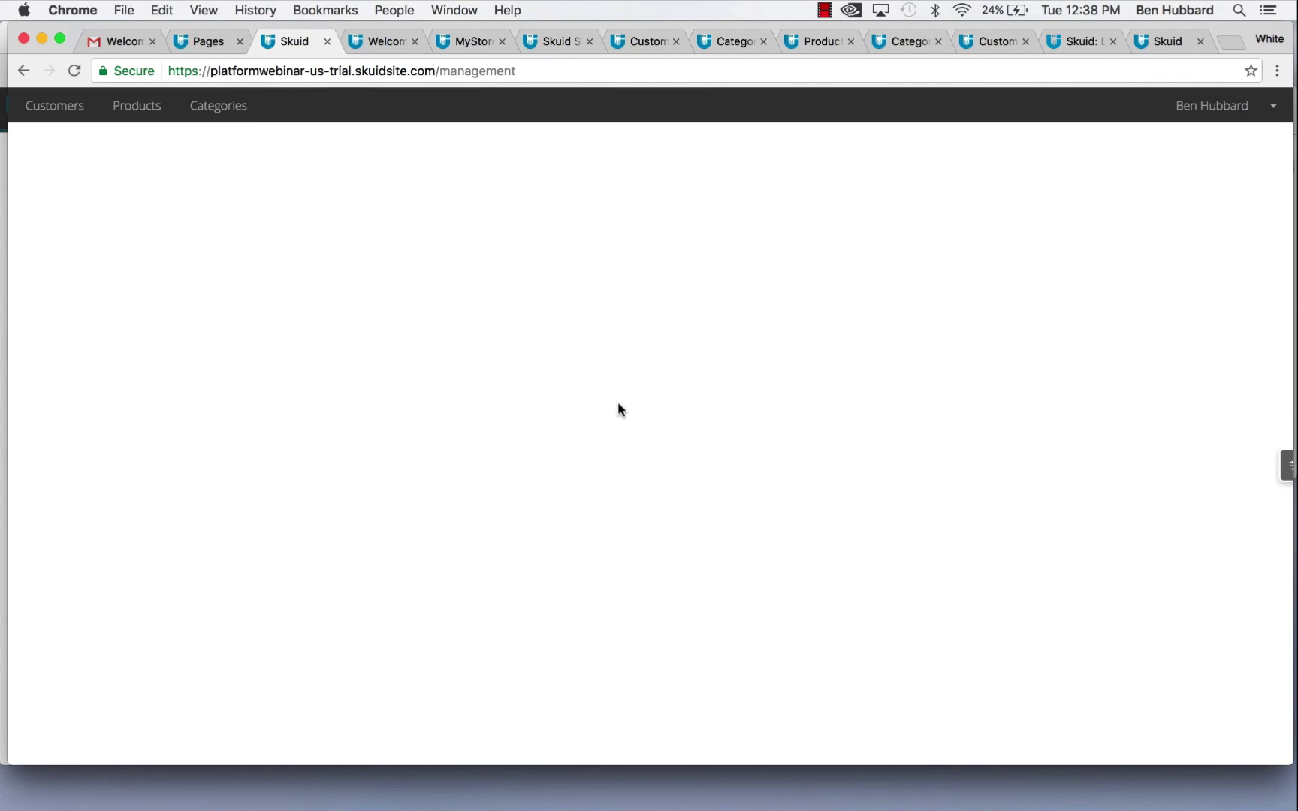
{"action": "left_click", "coordinate": [1266, 111]}
{"action": "left_click", "coordinate": [1182, 191]}
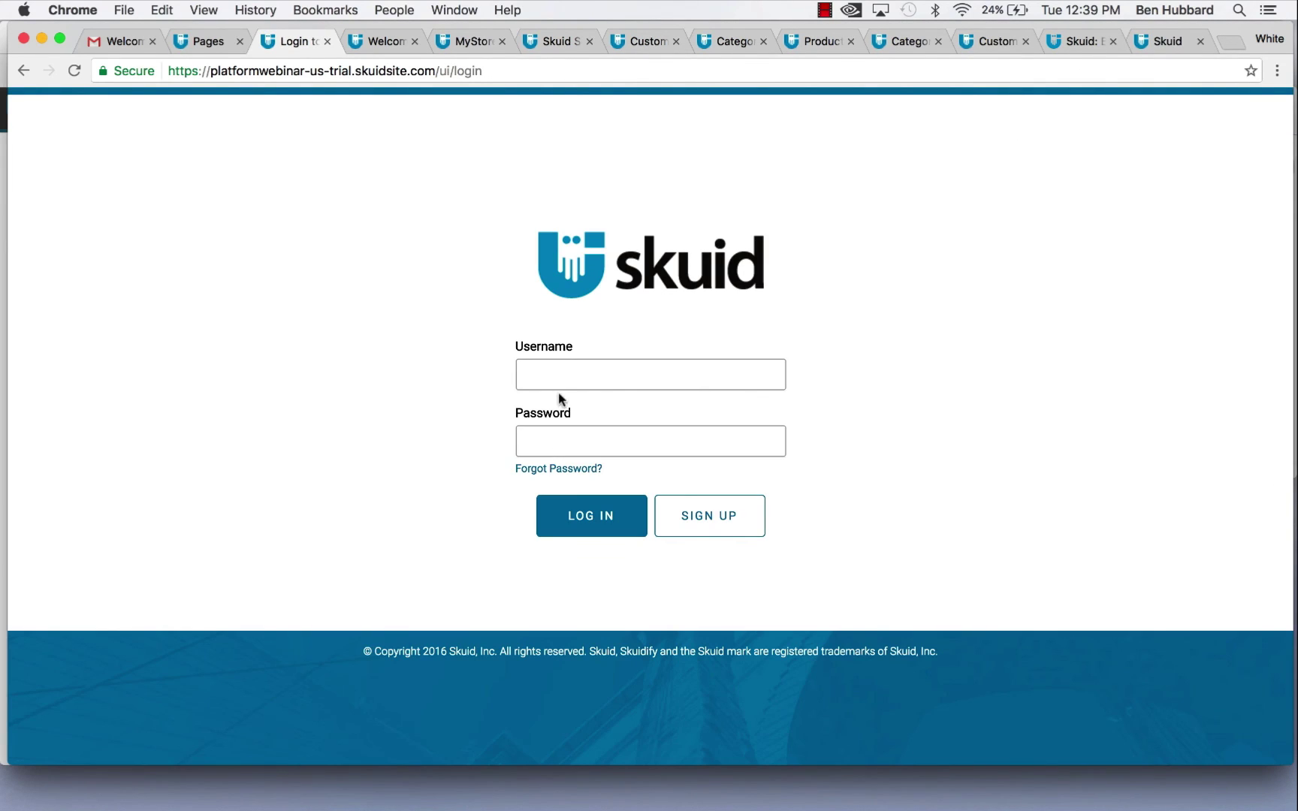
- Sign in as the employee user to view their Customers page, then log out
{"action": "type", "text": "ma"}
{"action": "type", "text": "•••"}
{"action": "key", "text": "Return"}
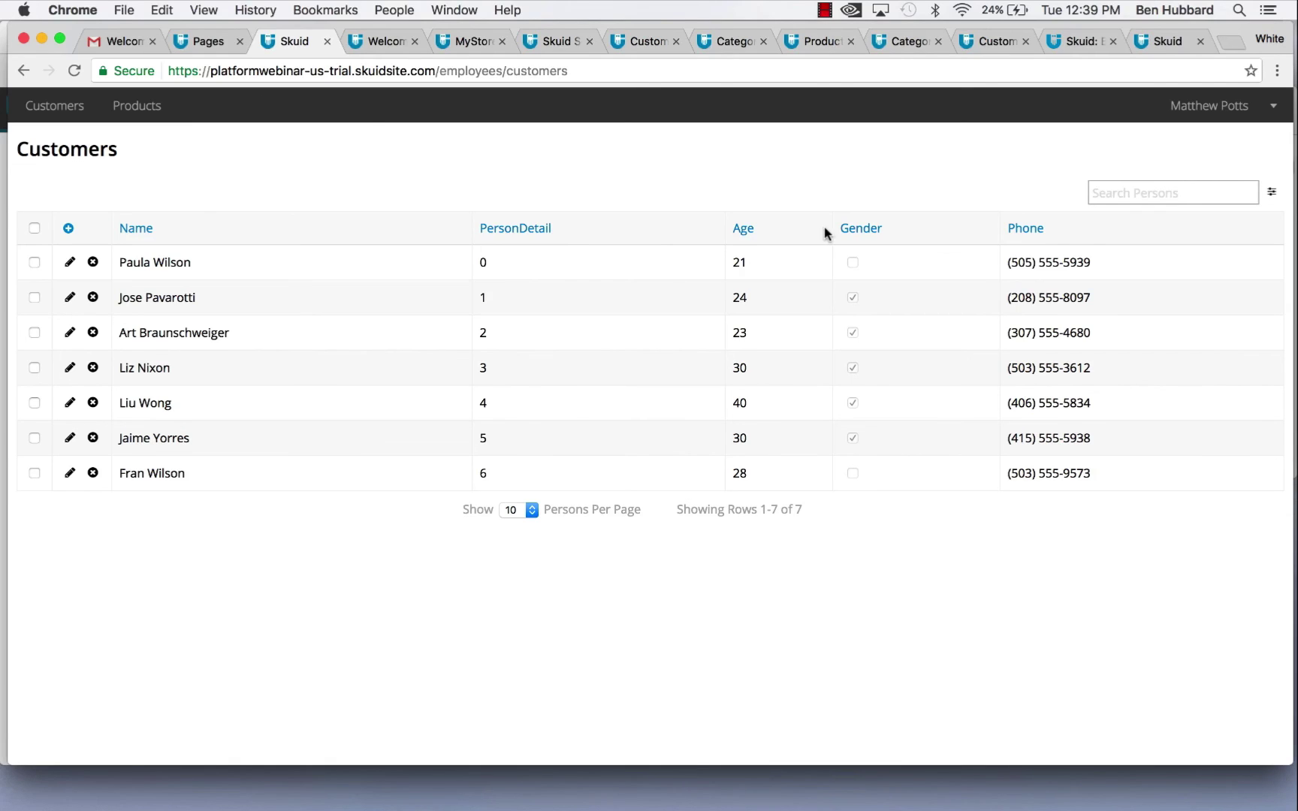
{"action": "left_click", "coordinate": [1273, 106]}
{"action": "left_click", "coordinate": [1273, 109]}
{"action": "mouse_move", "coordinate": [1185, 167]}
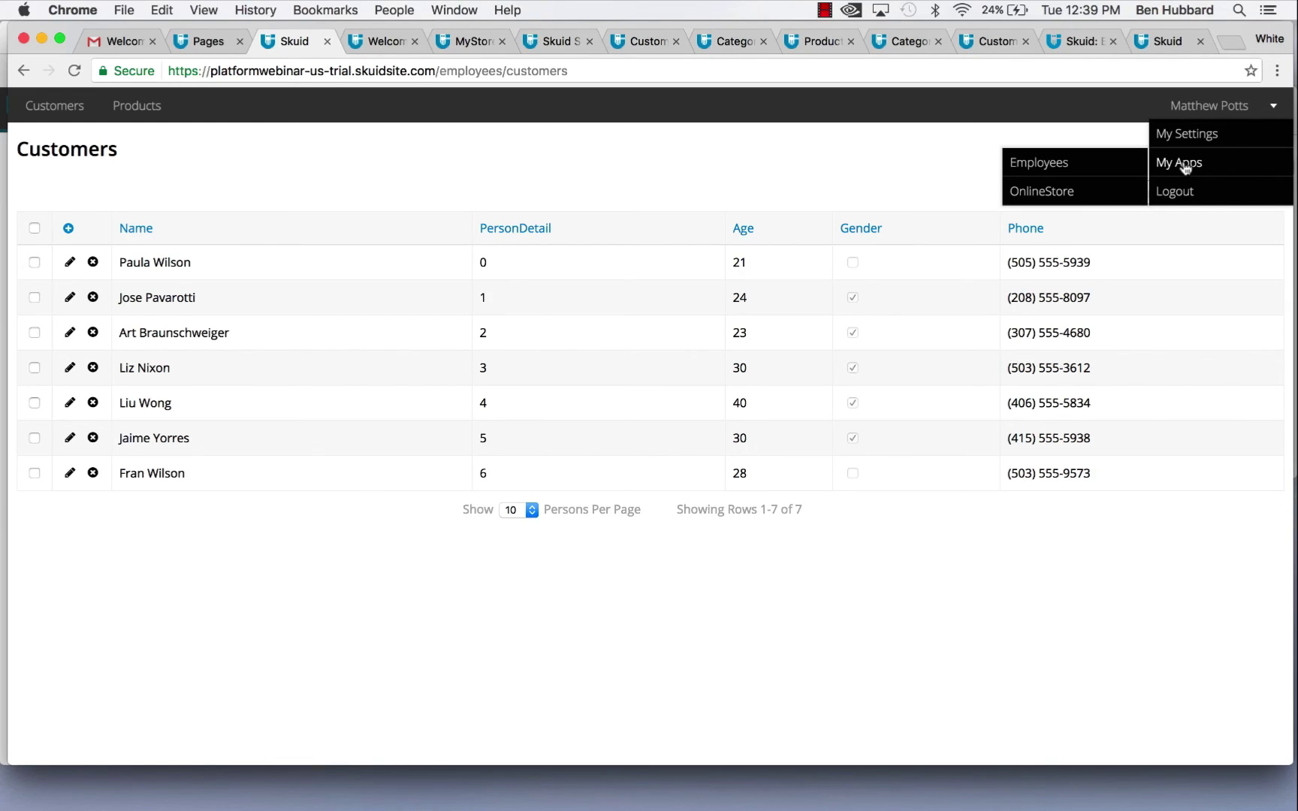
{"action": "left_click", "coordinate": [1175, 197]}
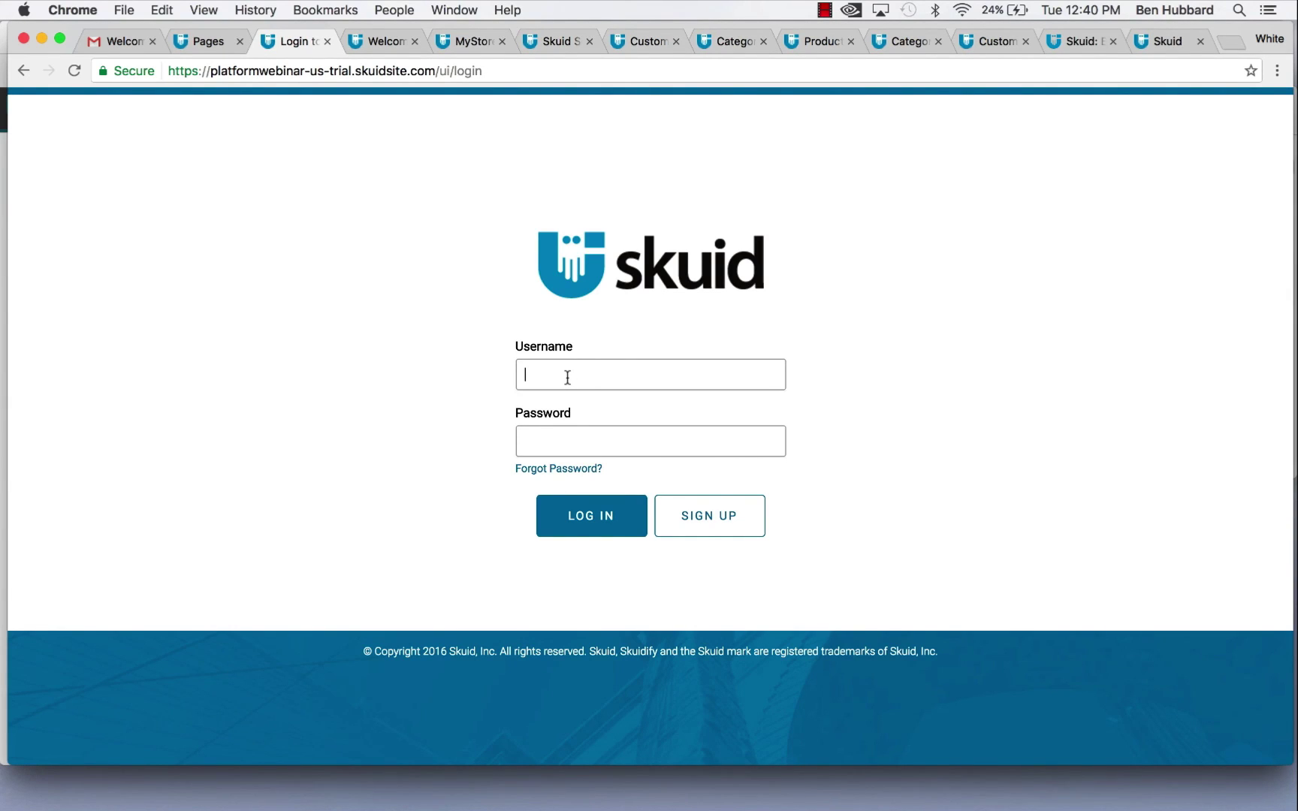
- Sign back in as the admin user and dismiss Chrome's save-password prompt
{"action": "left_click", "coordinate": [567, 377]}
{"action": "type", "text": "ben"}
{"action": "left_click", "coordinate": [597, 518]}
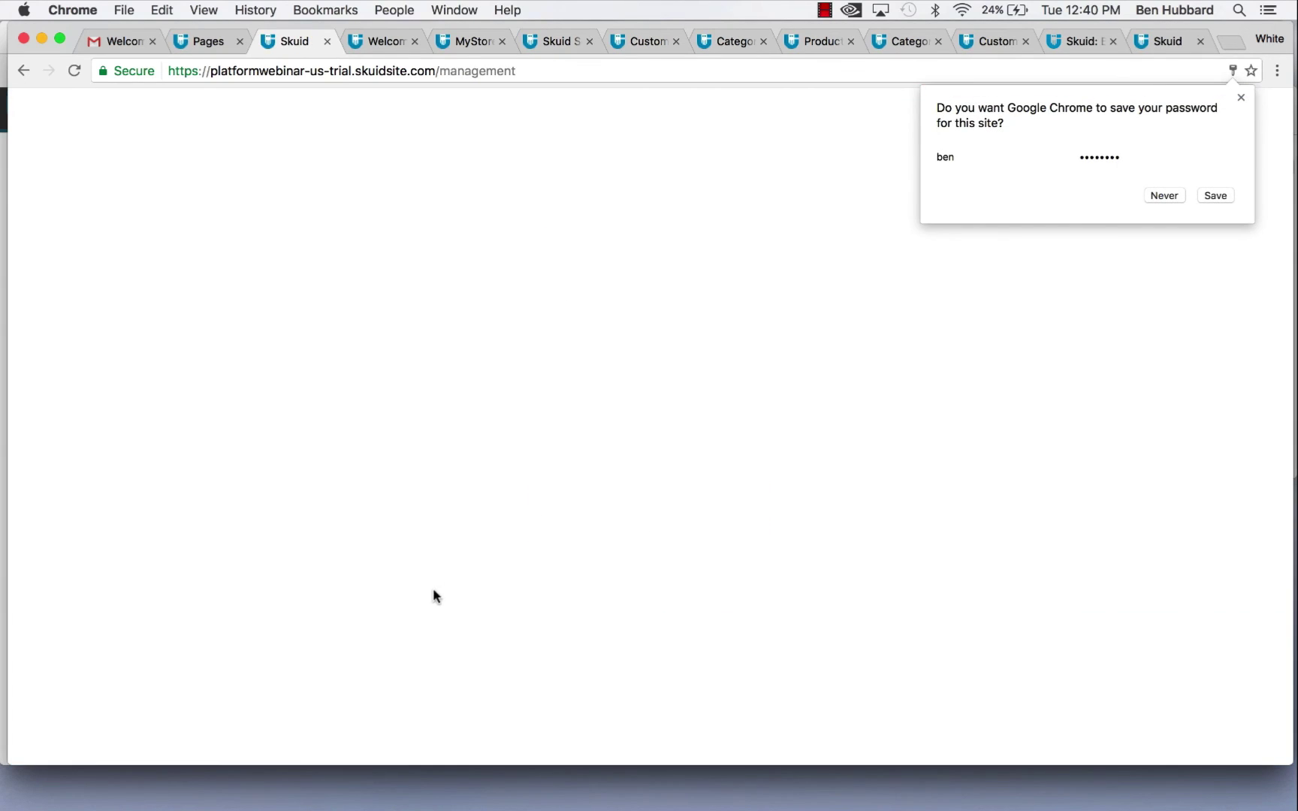
{"action": "left_click", "coordinate": [1240, 99]}
- Preview MyStoreMaster from the Skuid Setup pages, then return to it in the composer
{"action": "left_click", "coordinate": [1263, 106]}
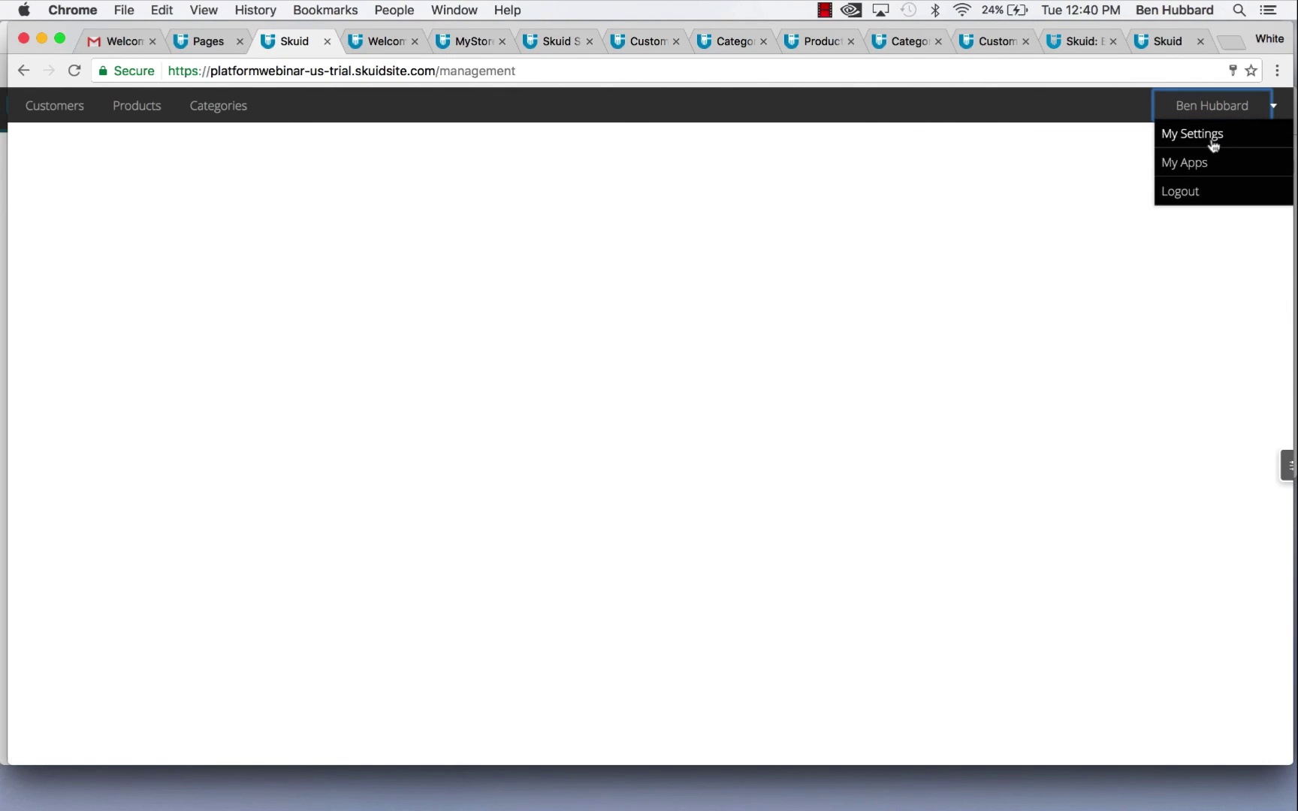
{"action": "mouse_move", "coordinate": [1194, 164]}
{"action": "left_click", "coordinate": [1037, 252]}
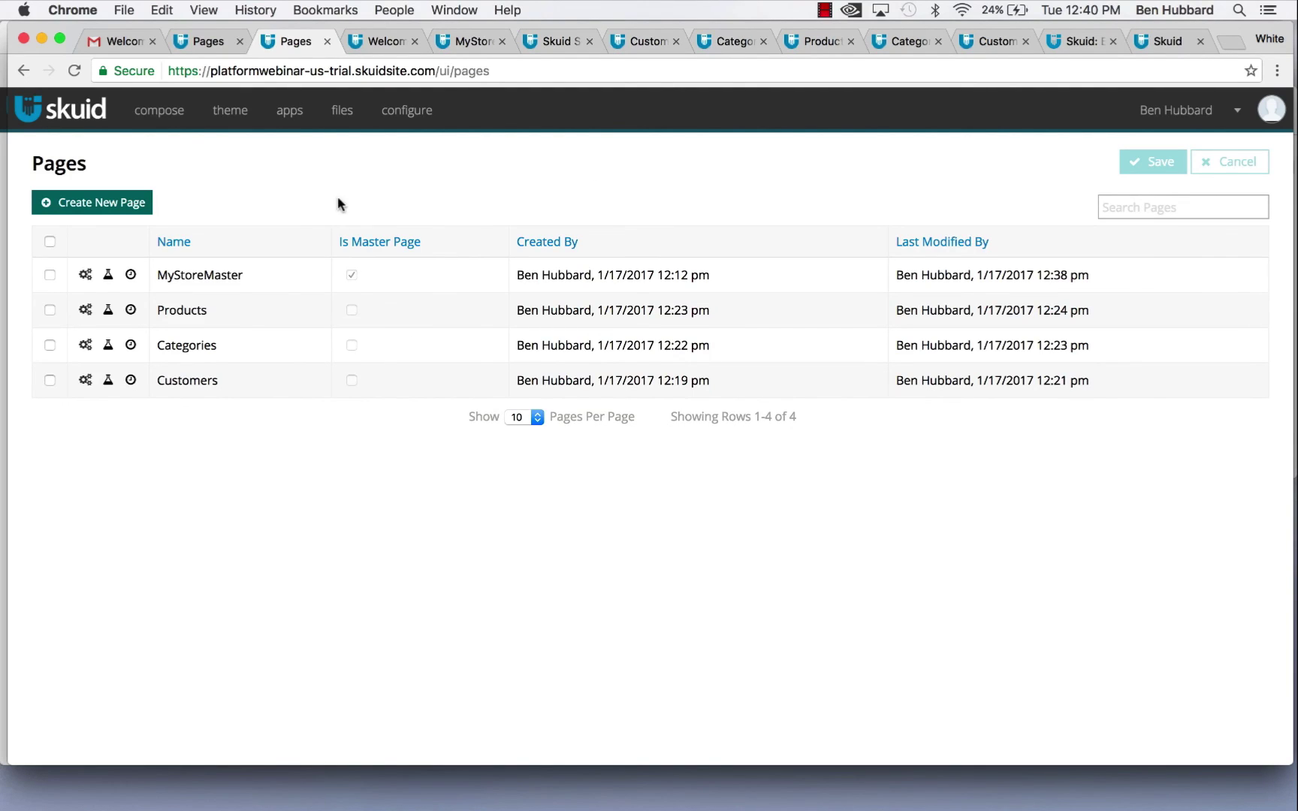
{"action": "left_click", "coordinate": [108, 277]}
{"action": "left_click", "coordinate": [833, 499]}
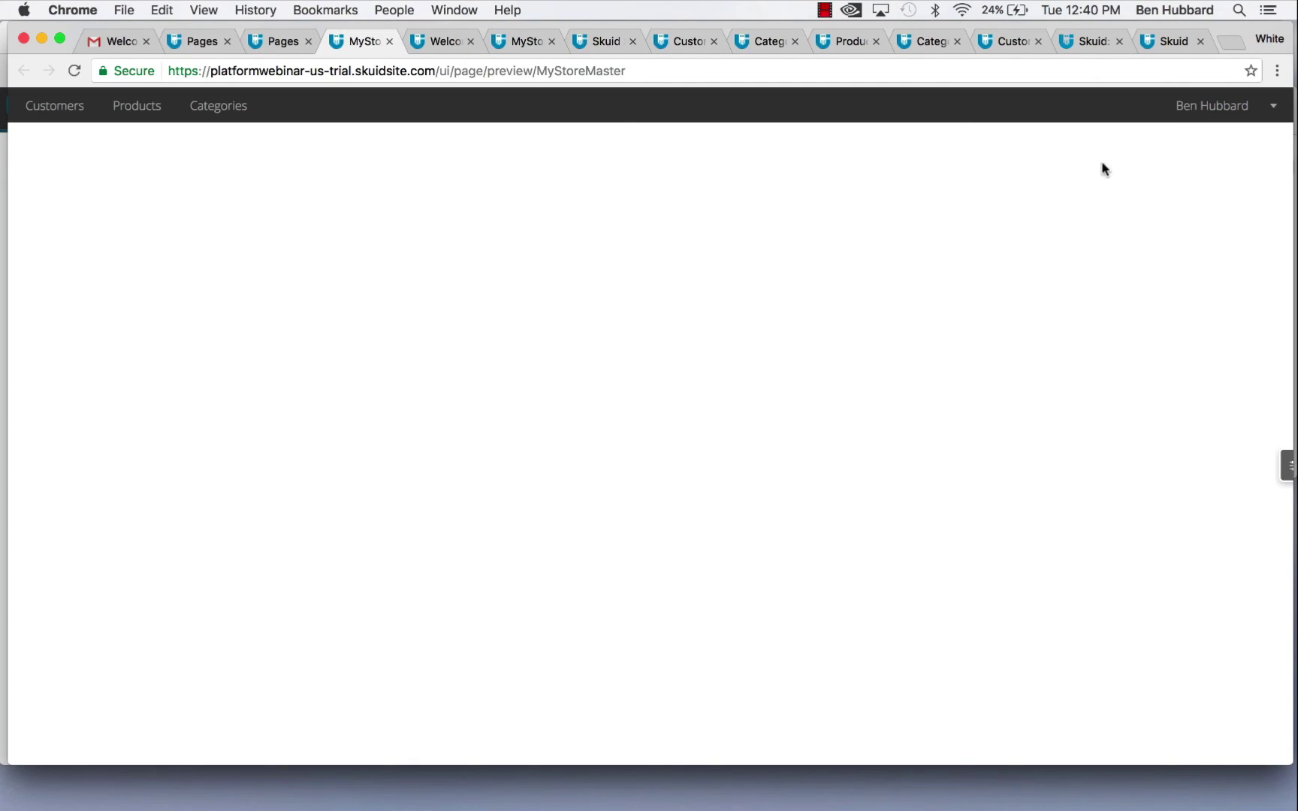
{"action": "left_click", "coordinate": [1286, 477]}
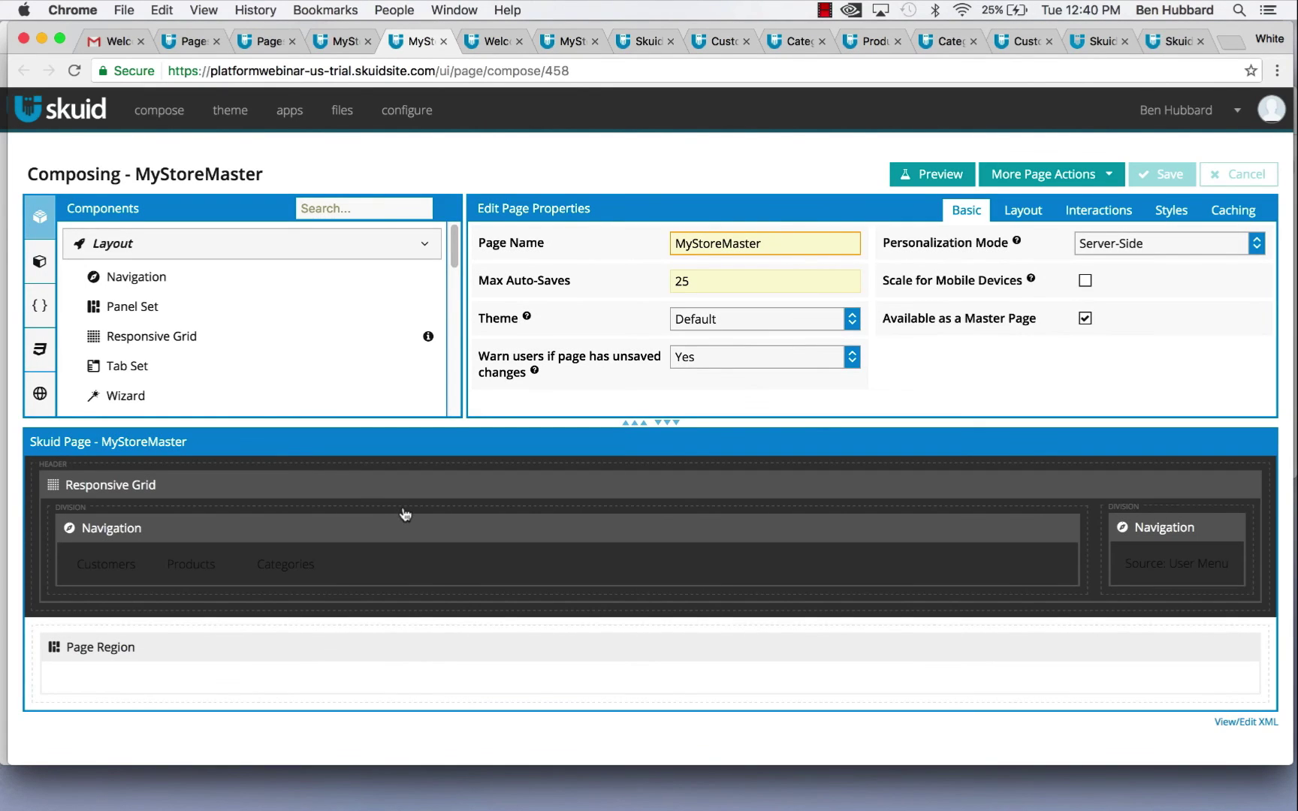
- Give the Customers navigation item a Running User render condition with Profile Name = Admin
{"action": "left_click", "coordinate": [99, 571]}
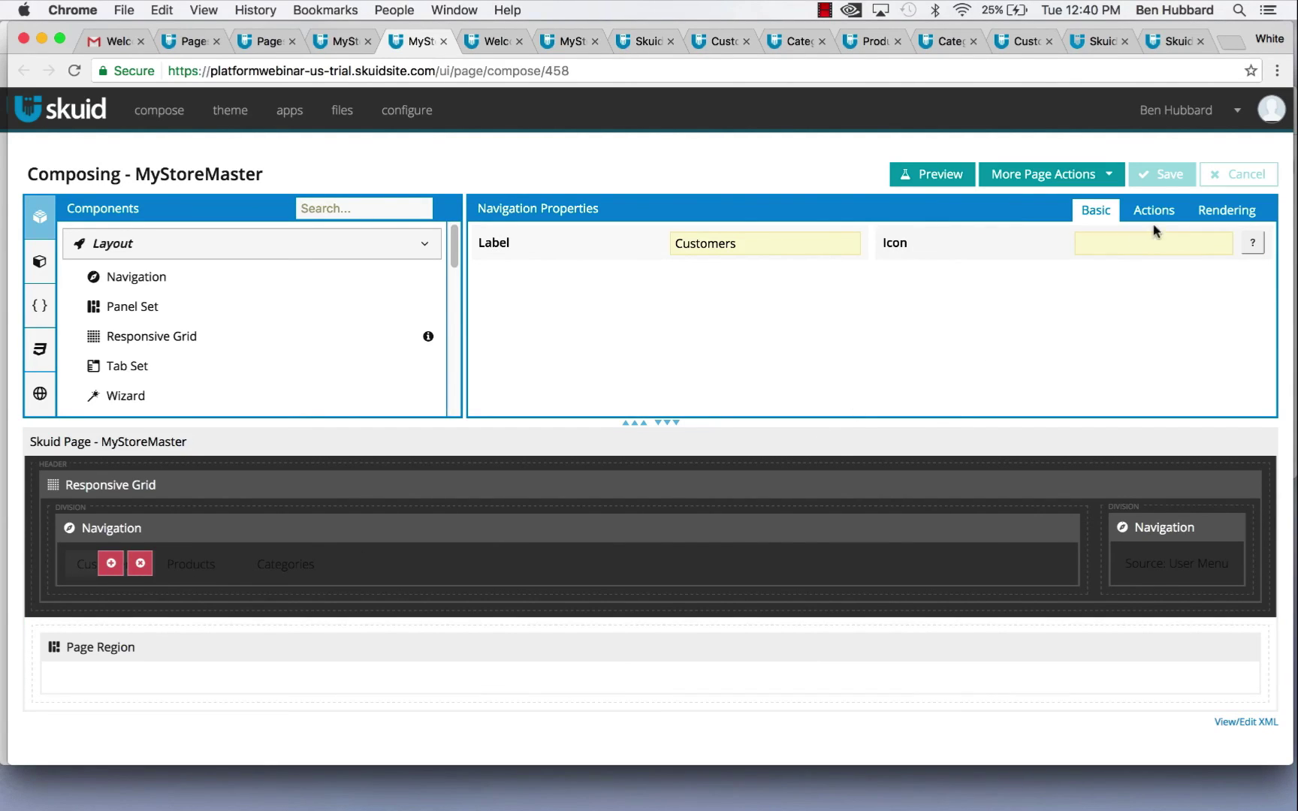
{"action": "left_click", "coordinate": [1233, 211]}
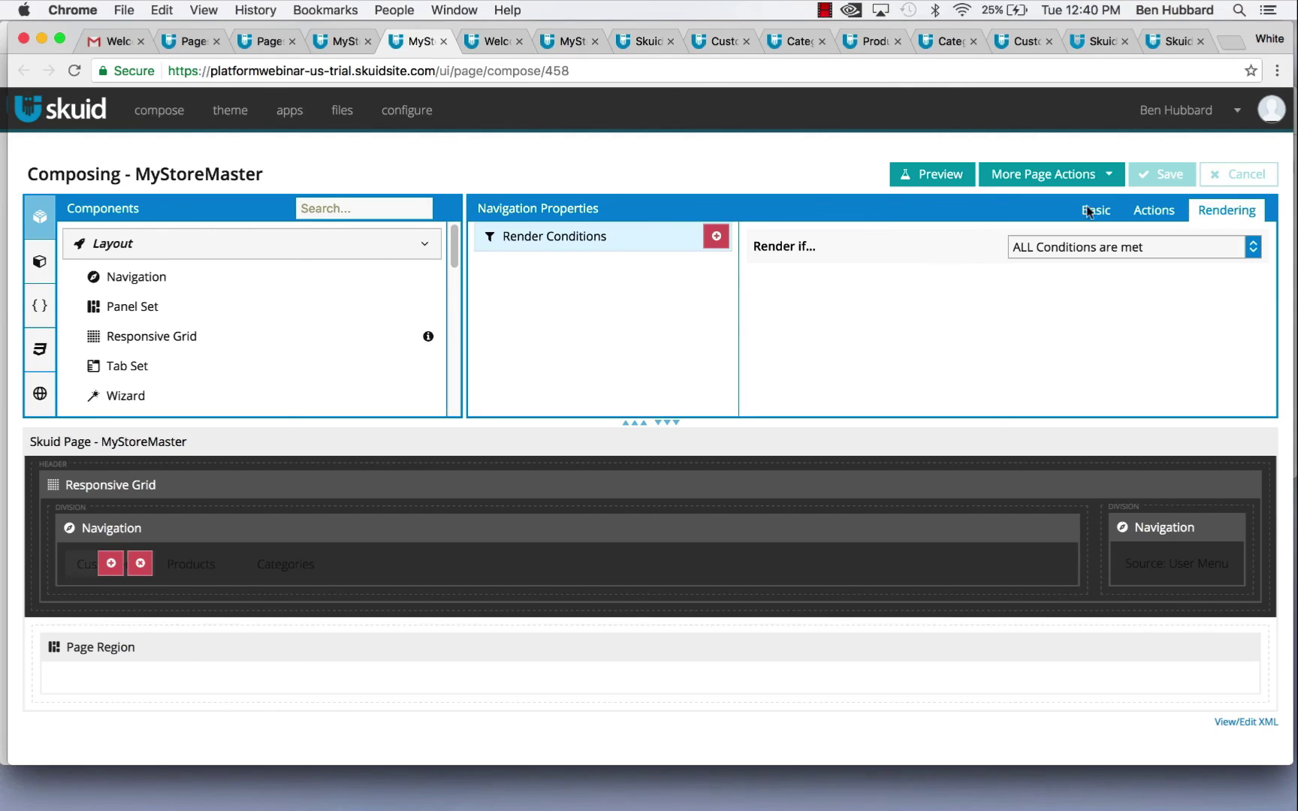
{"action": "left_click", "coordinate": [716, 235]}
{"action": "left_click", "coordinate": [613, 276]}
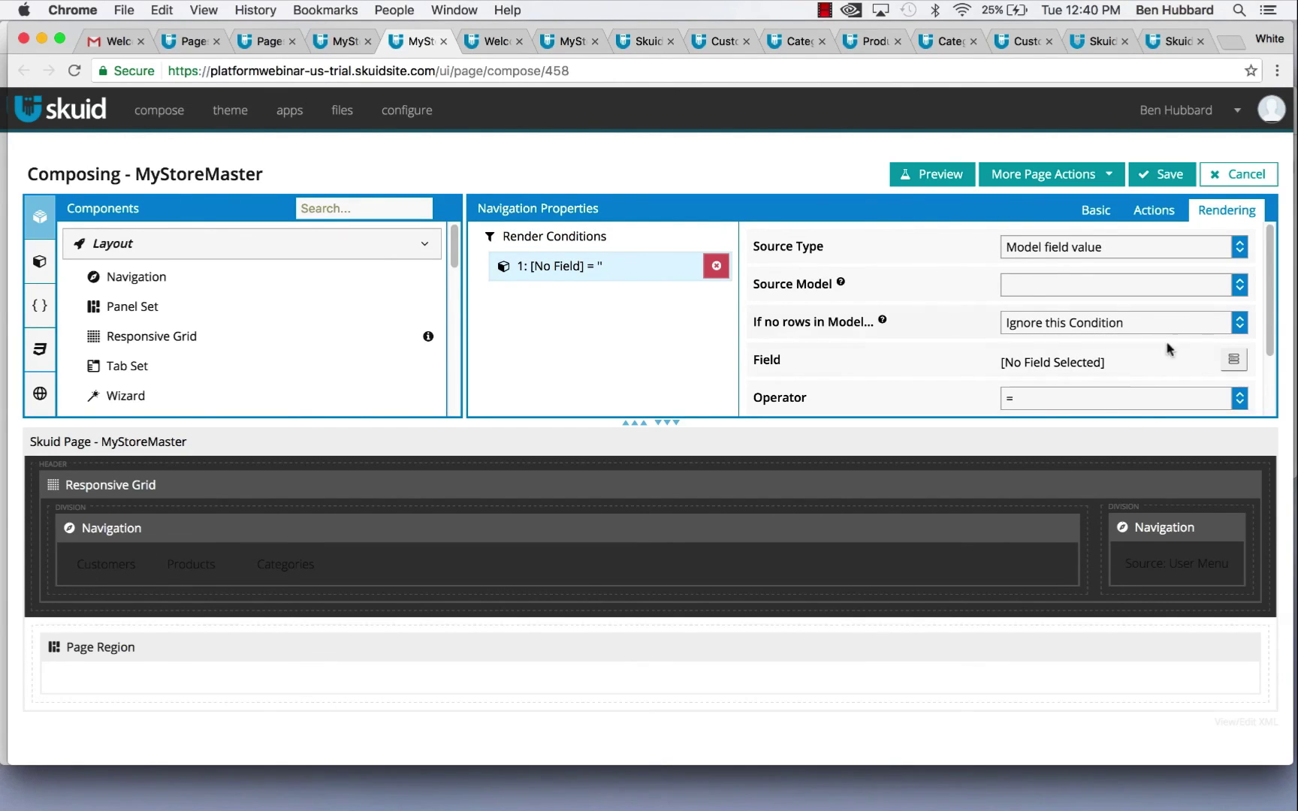
{"action": "left_click", "coordinate": [1229, 252]}
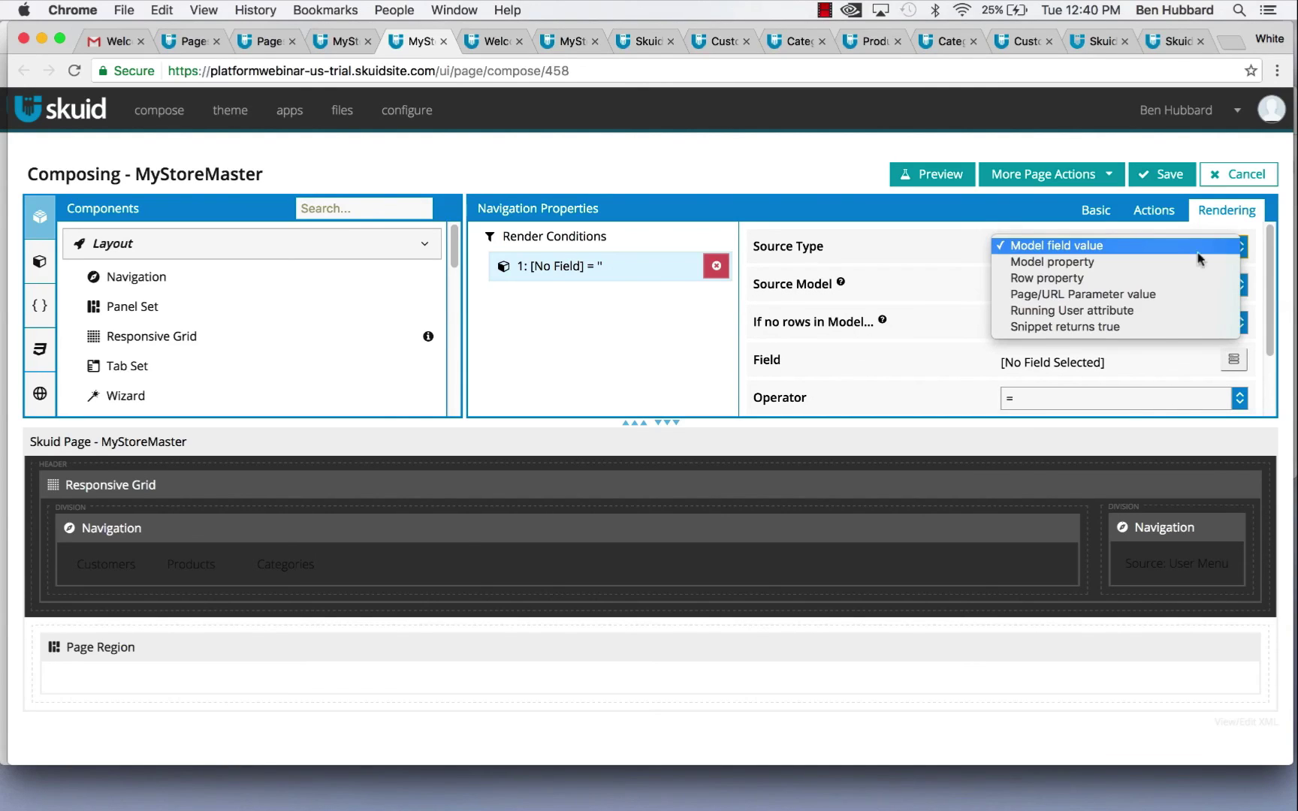
{"action": "left_click", "coordinate": [1057, 311]}
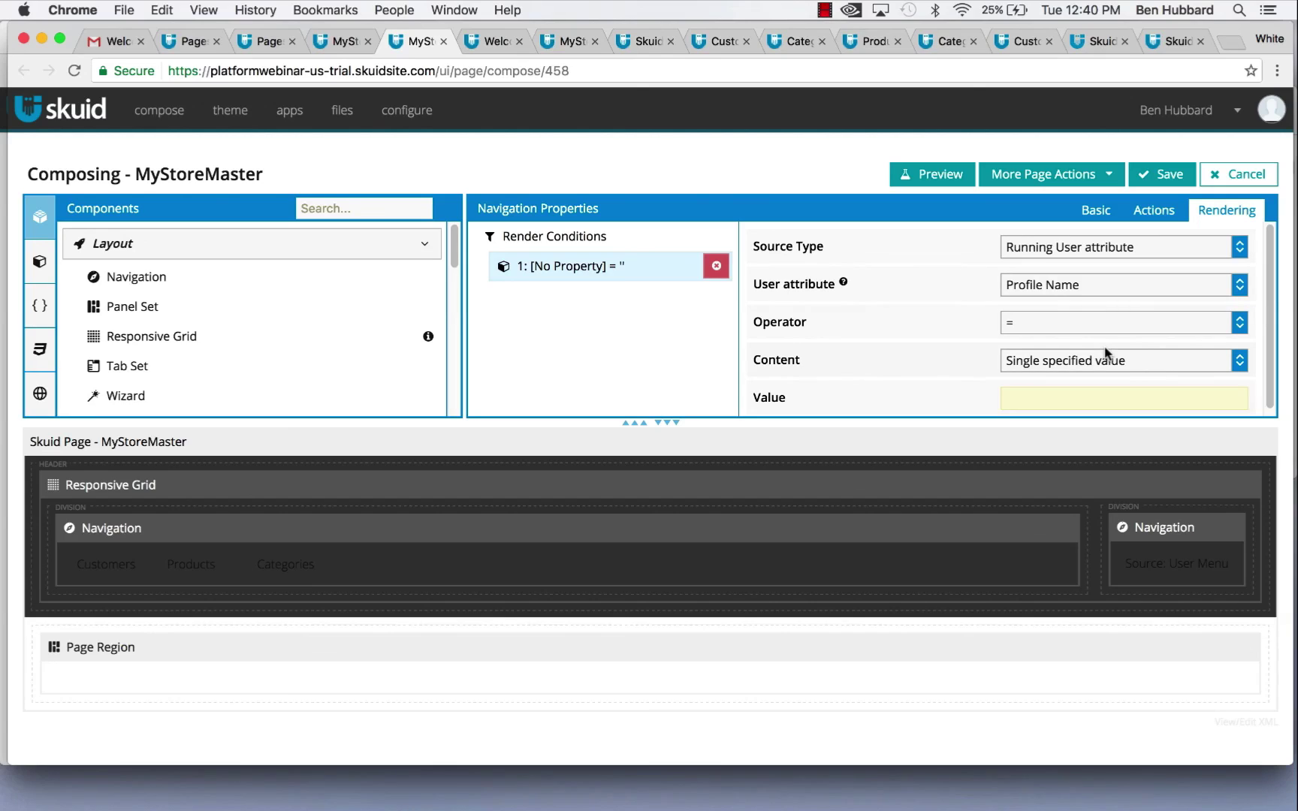
{"action": "left_click", "coordinate": [1086, 399]}
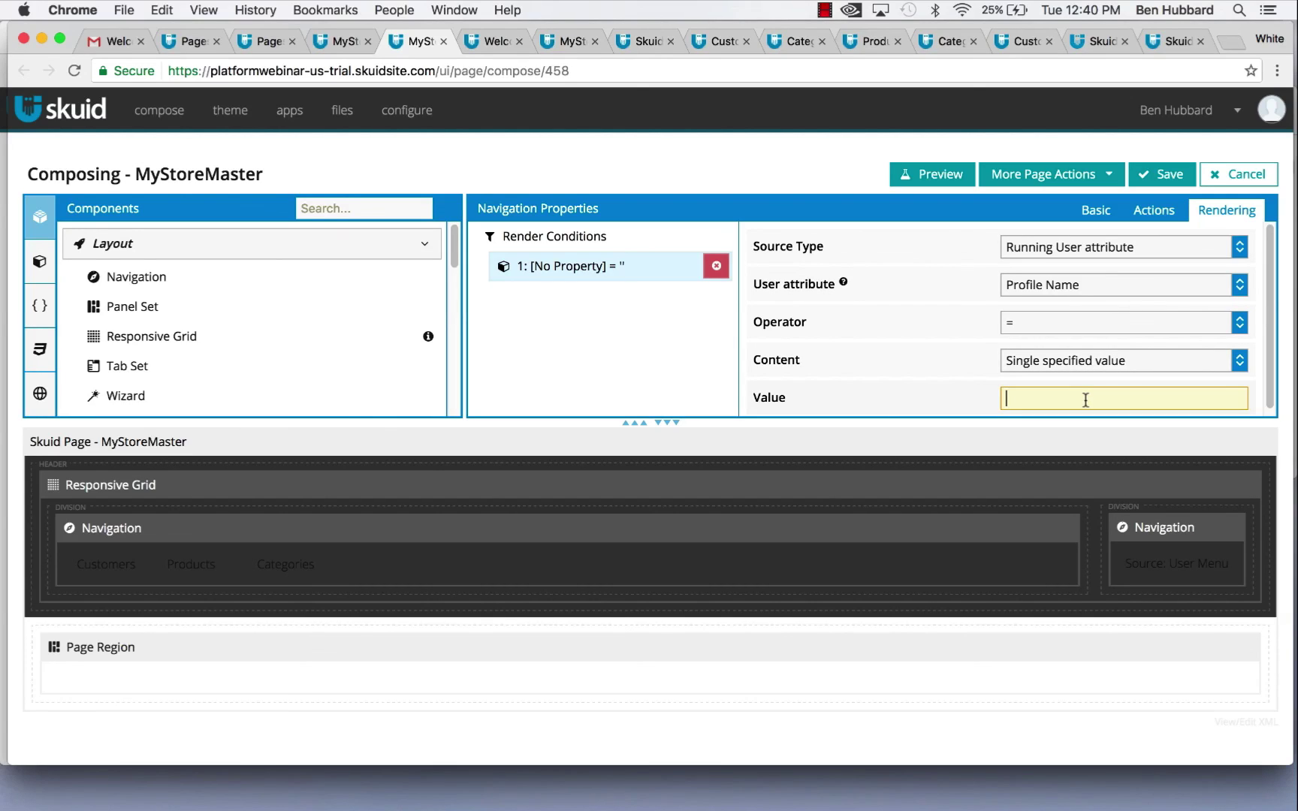
{"action": "type", "text": "Admin"}
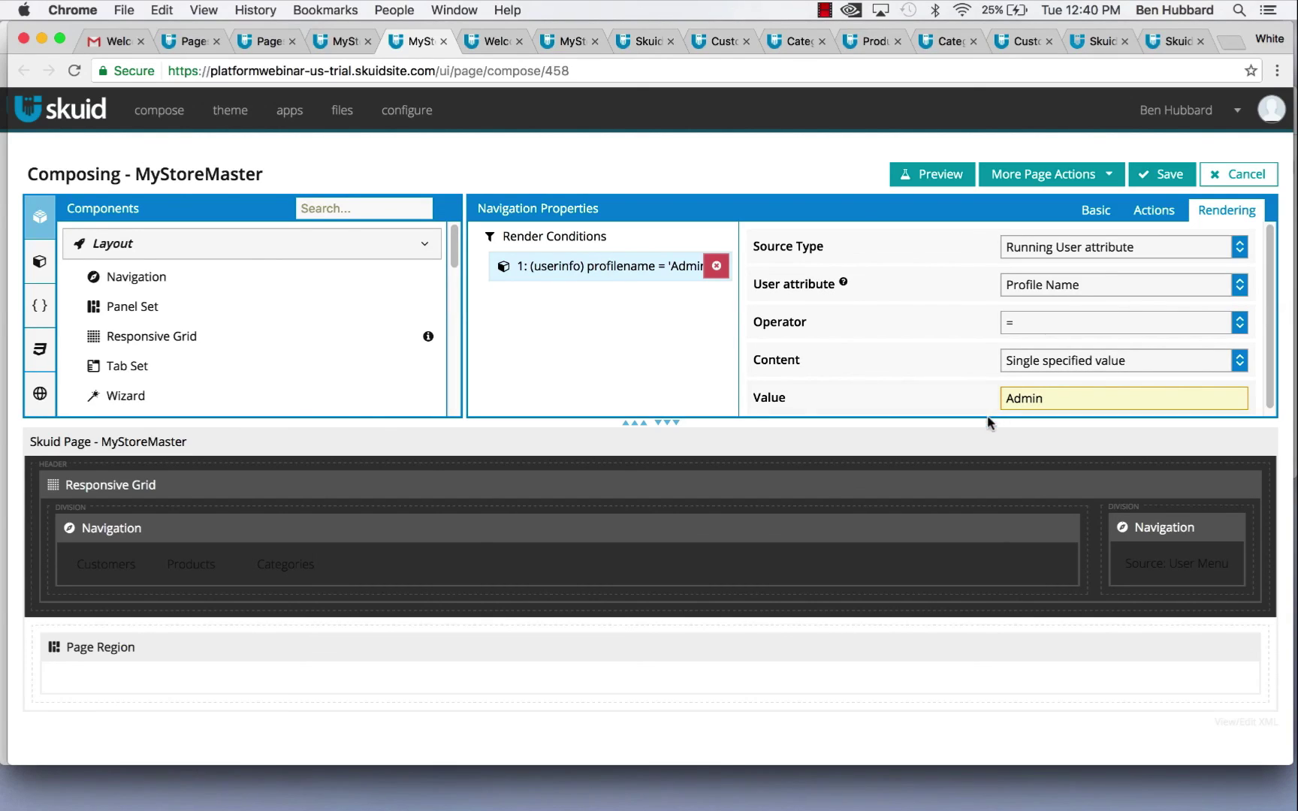
{"action": "left_click", "coordinate": [575, 239]}
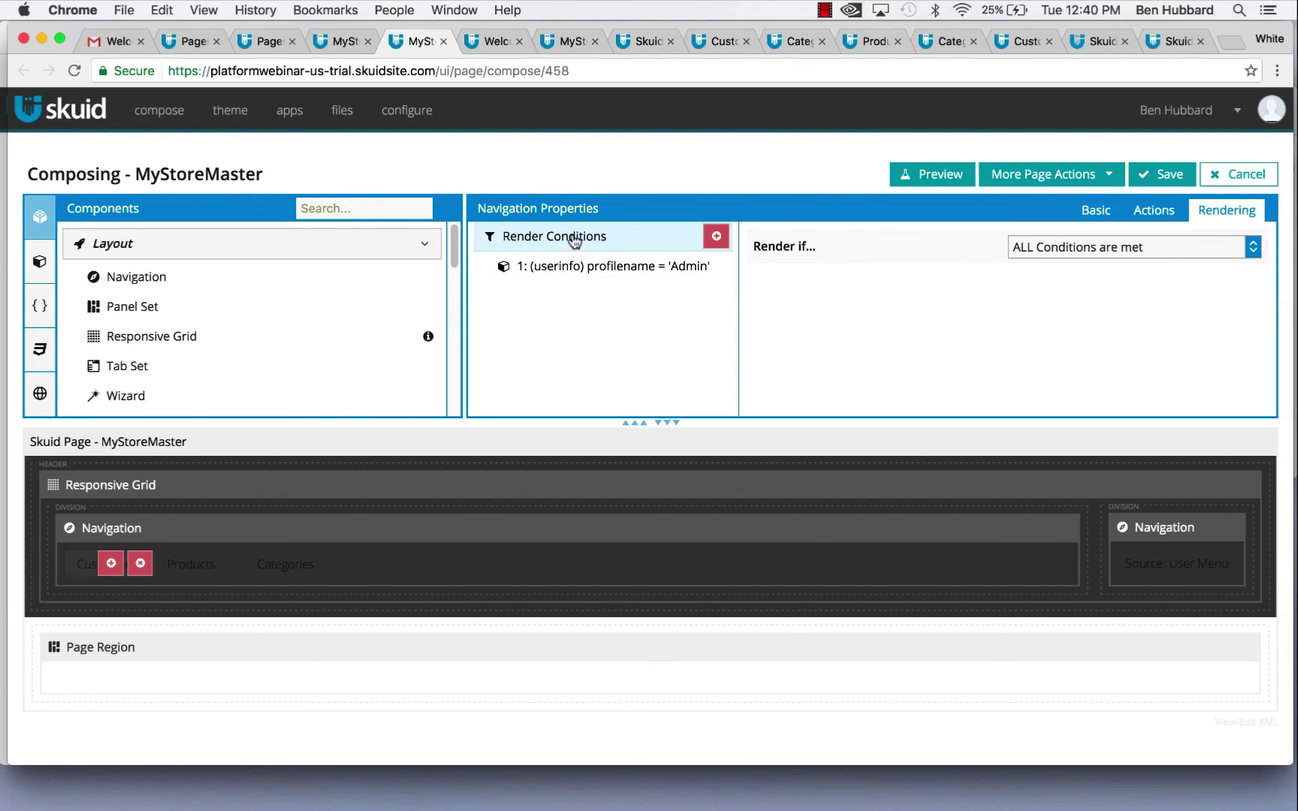
- Add a second Running User render condition with Profile Name = Employee
{"action": "left_click", "coordinate": [716, 236]}
{"action": "left_click", "coordinate": [593, 299]}
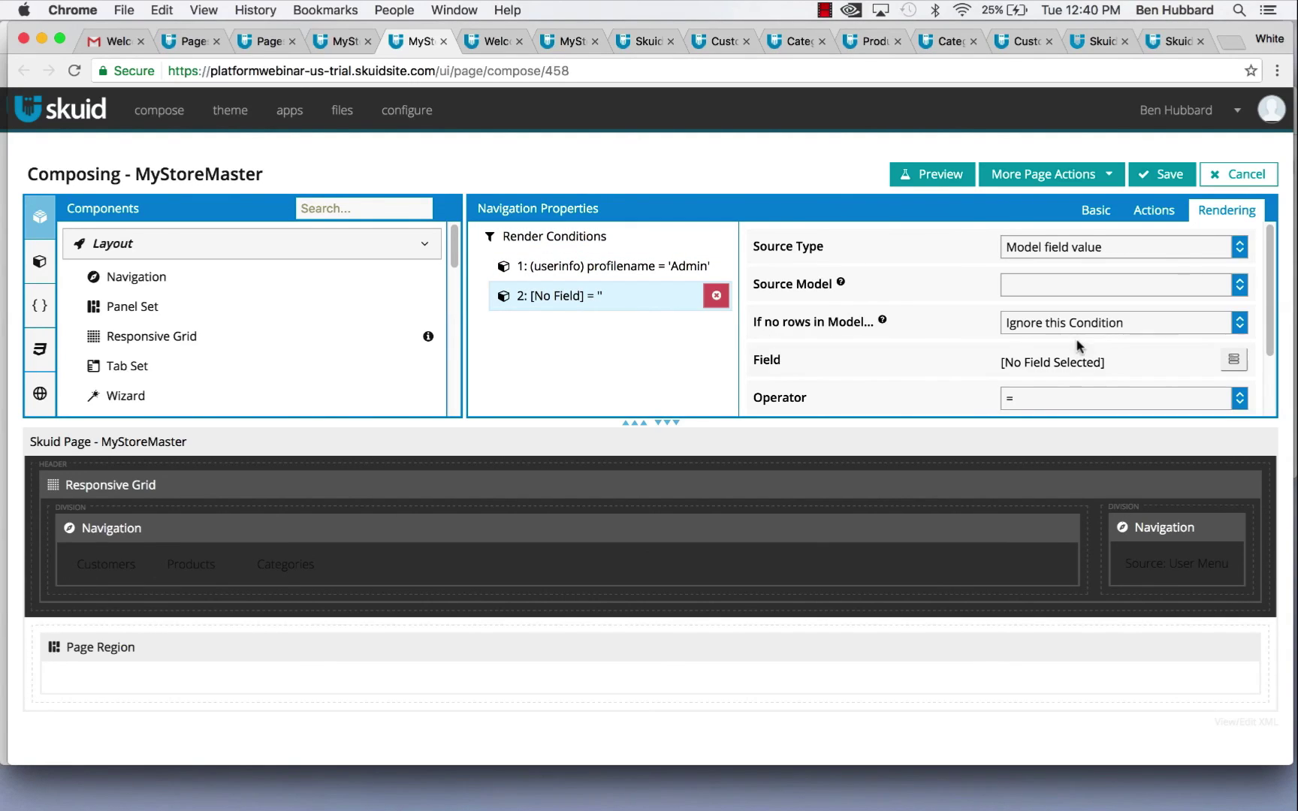
{"action": "left_click", "coordinate": [1221, 248]}
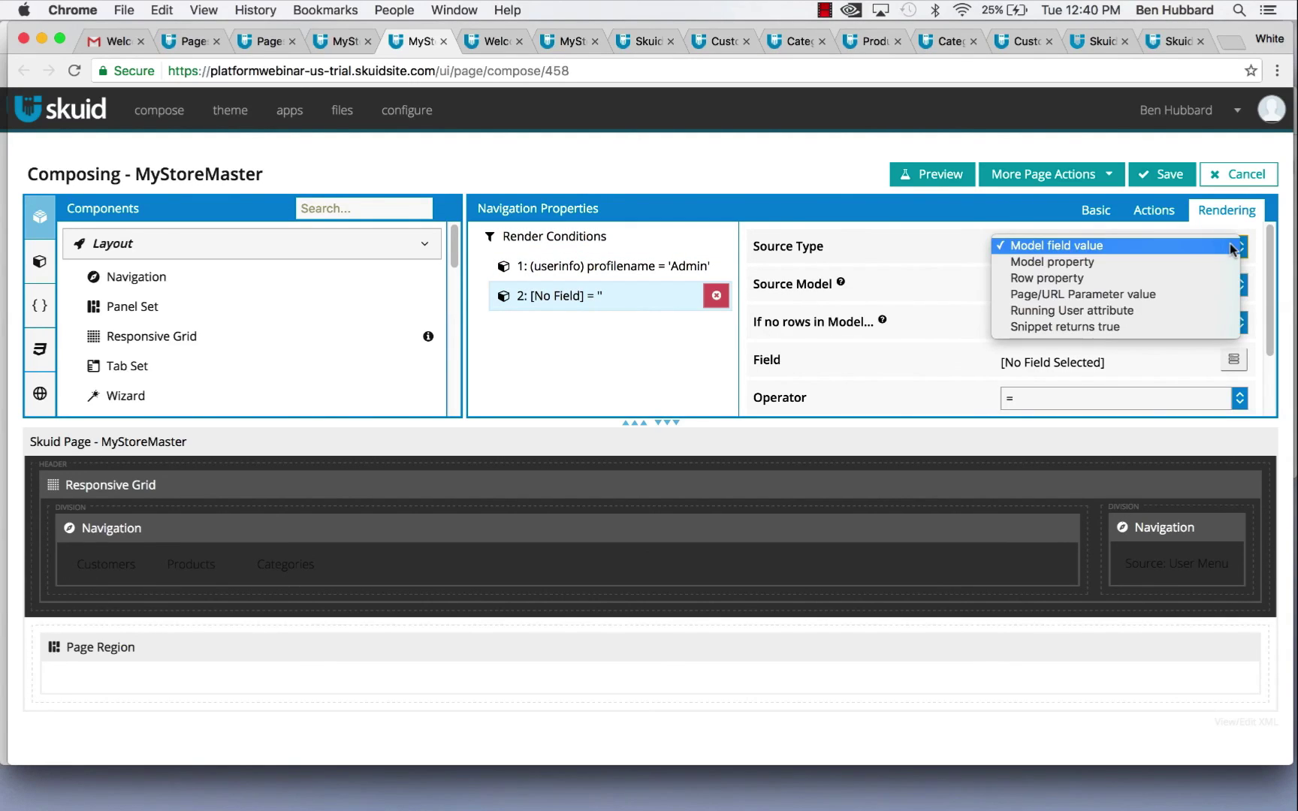
{"action": "left_click", "coordinate": [1080, 310]}
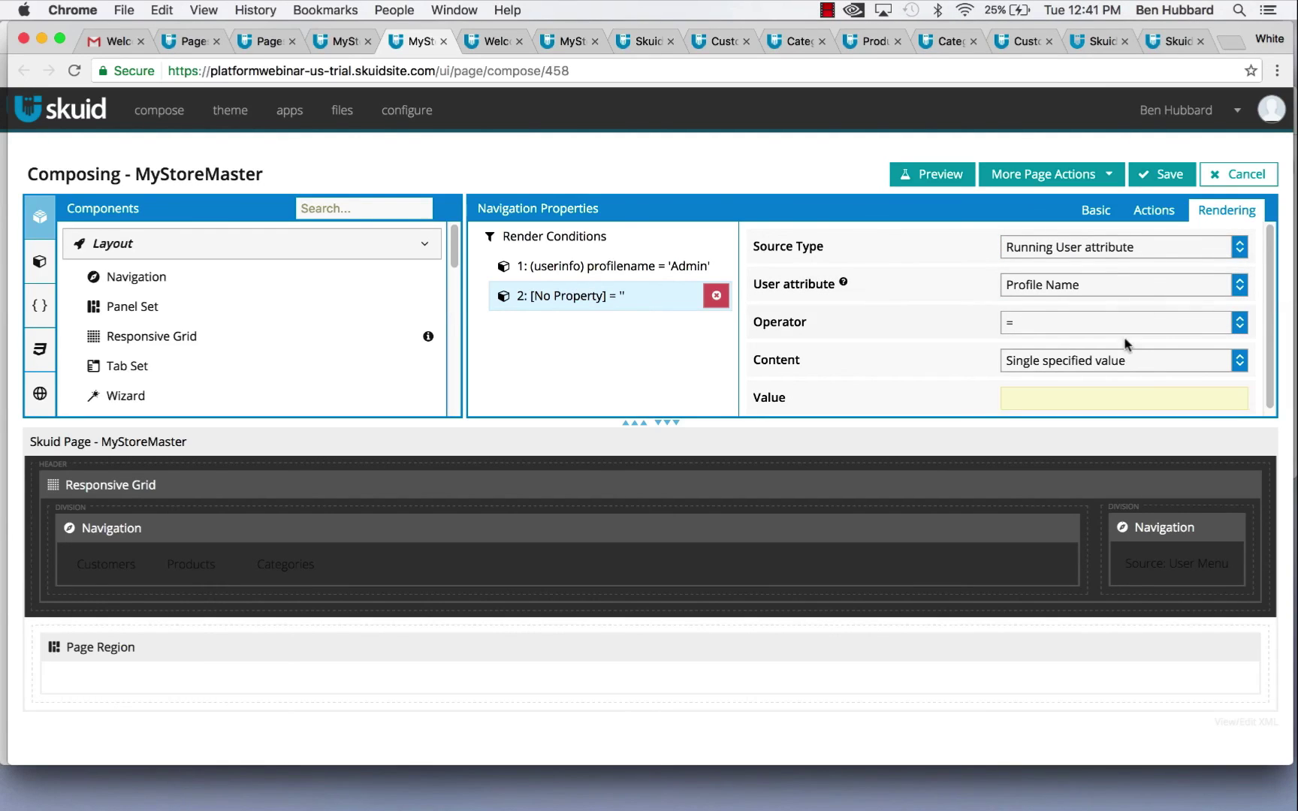
{"action": "left_click", "coordinate": [1120, 395]}
{"action": "type", "text": "Employee"}
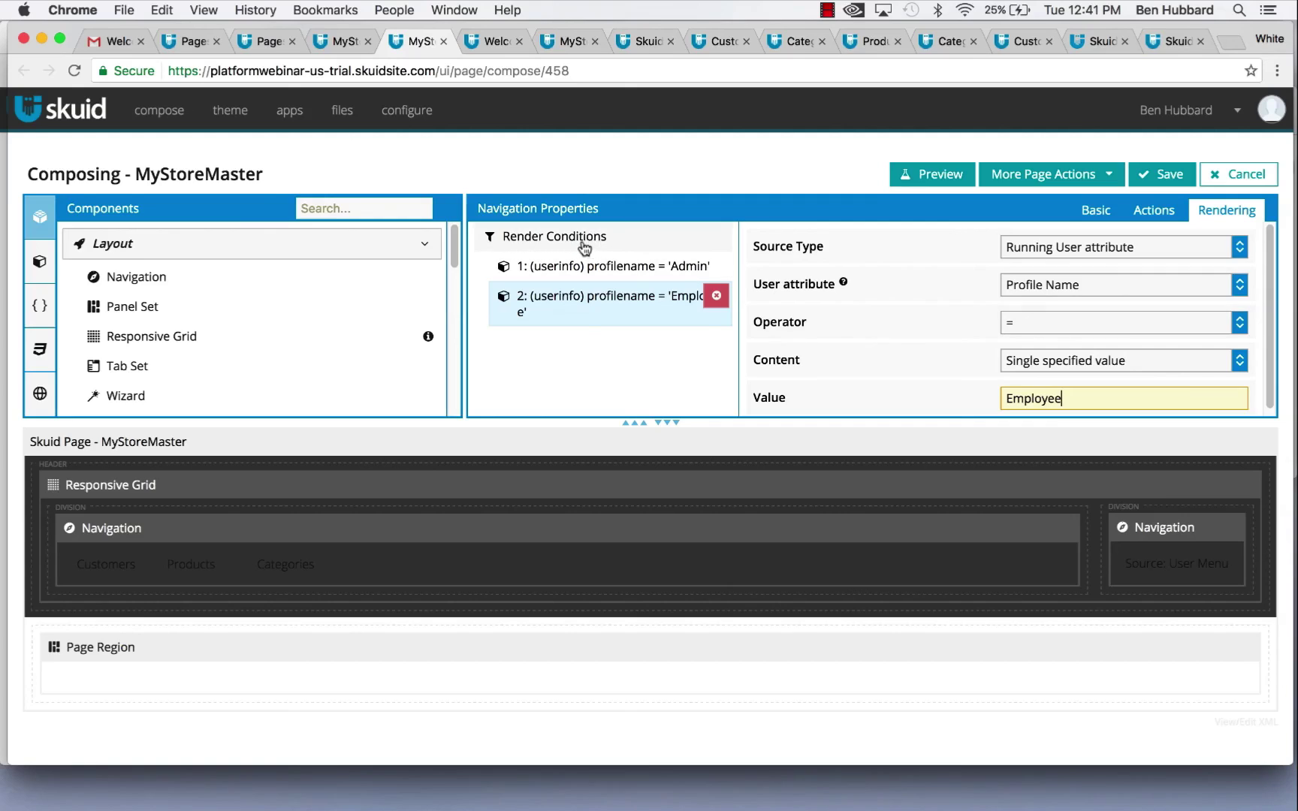
{"action": "left_click", "coordinate": [581, 240]}
- Set the render rule to ANY condition met and save the master page
{"action": "left_click", "coordinate": [1119, 240]}
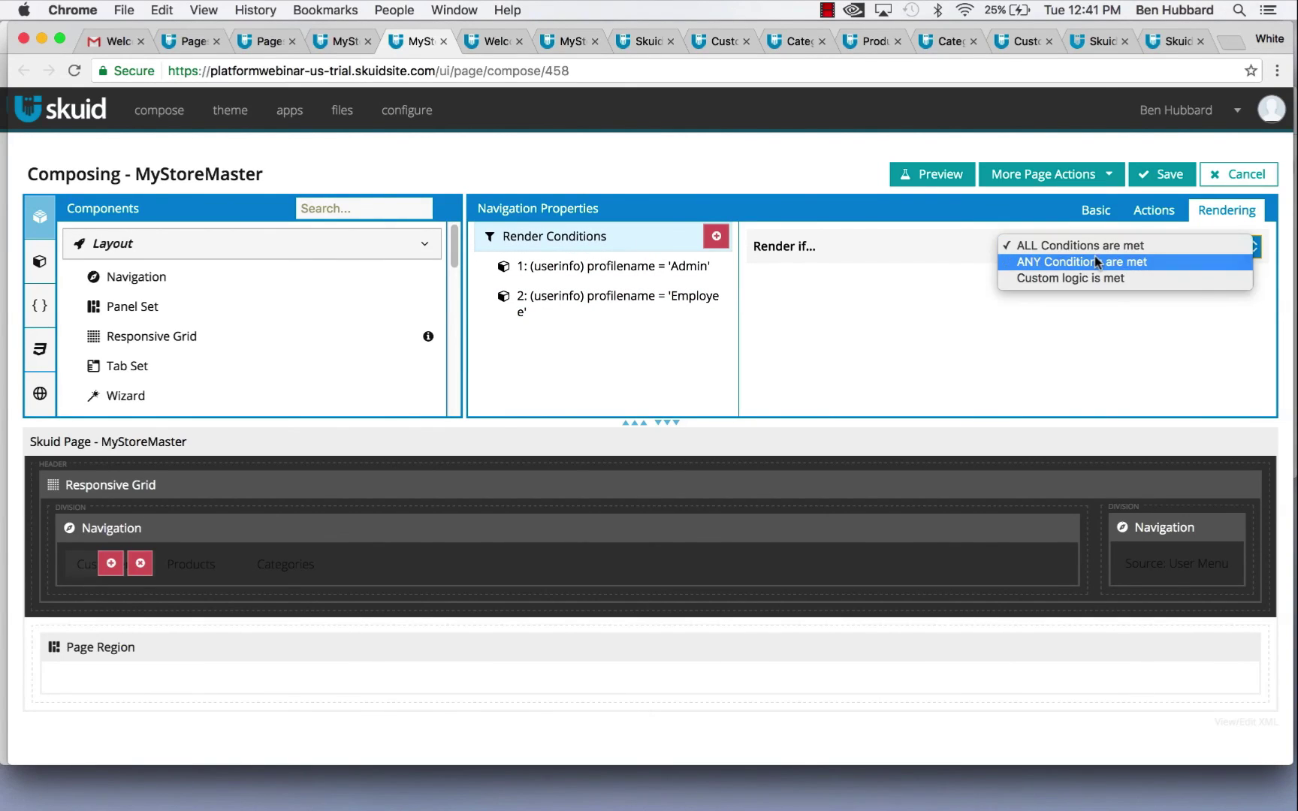
{"action": "left_click", "coordinate": [1094, 256]}
{"action": "left_click", "coordinate": [1170, 174]}
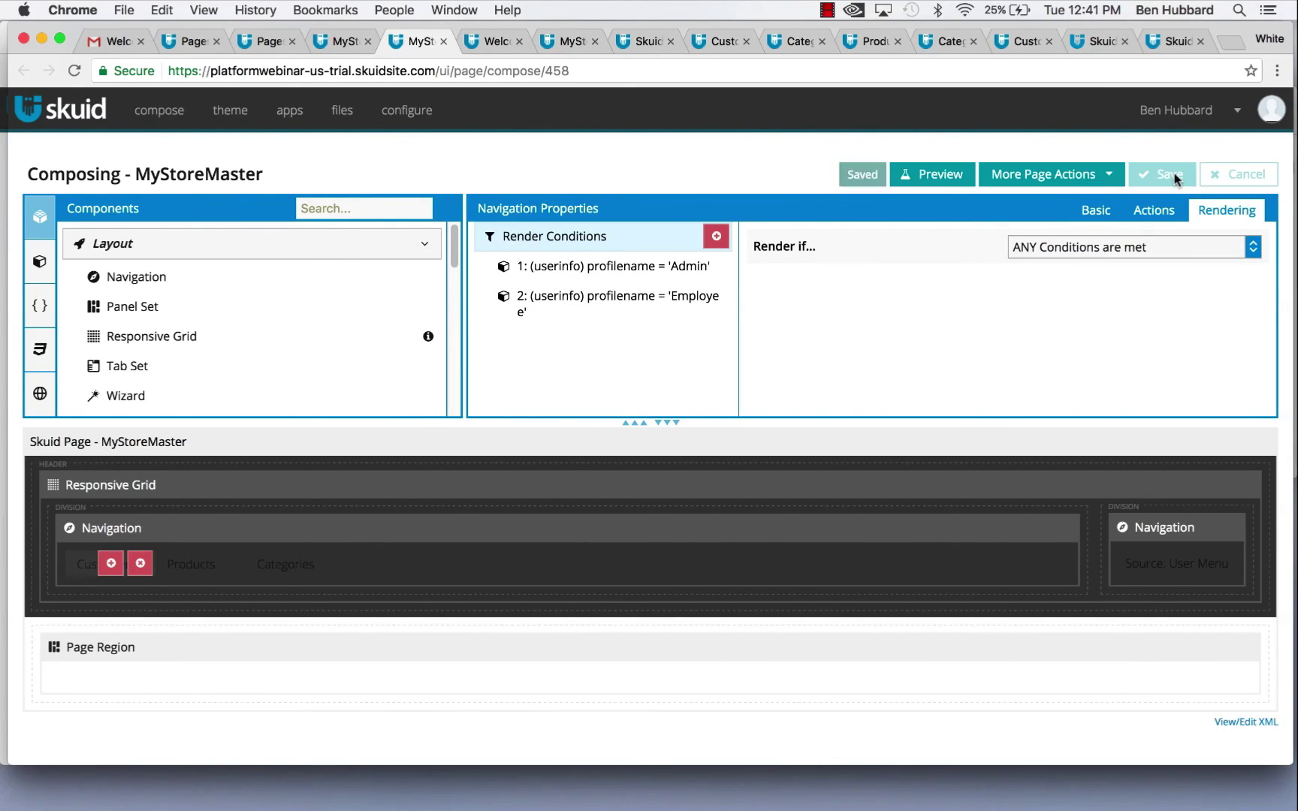
{"action": "left_click", "coordinate": [1235, 110]}
- Log out of the admin account and load the site's /shop address instead of ui/login
{"action": "left_click", "coordinate": [1145, 195]}
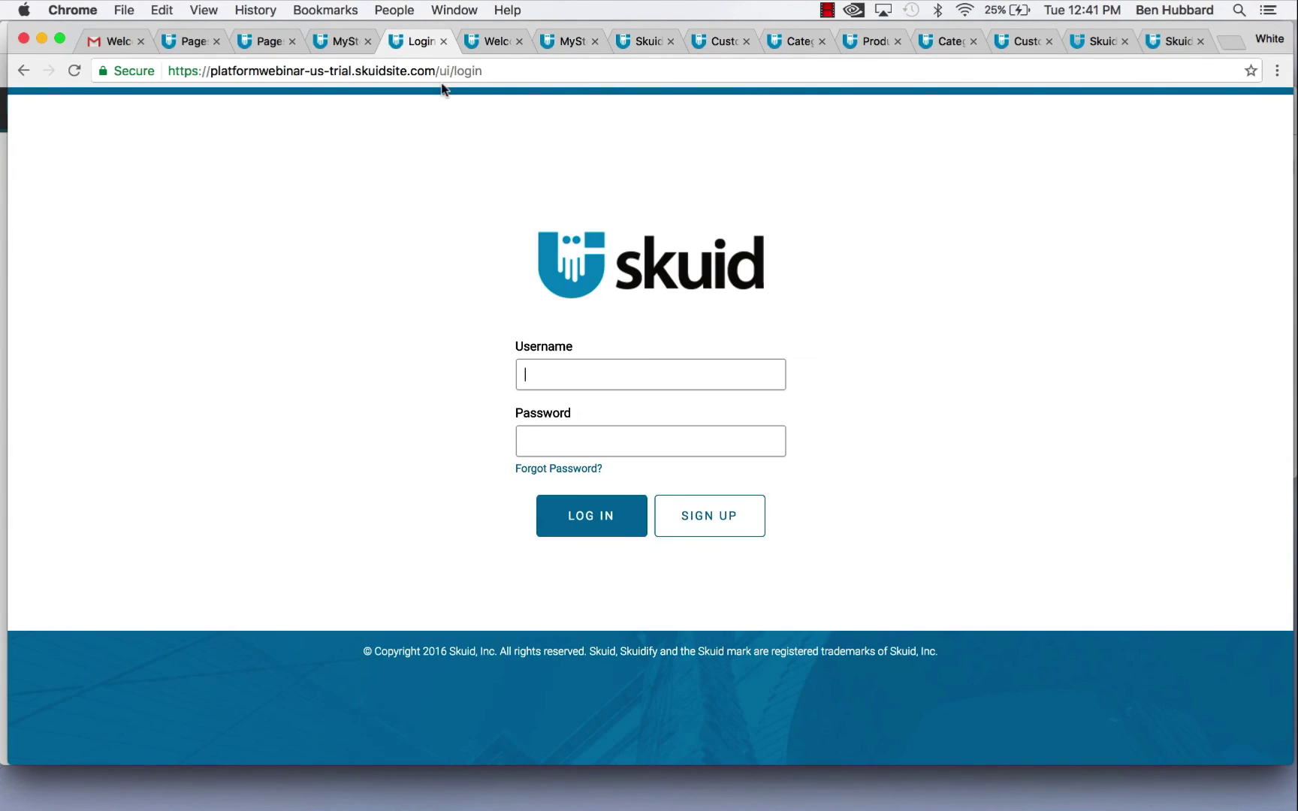
{"action": "left_click", "coordinate": [445, 73]}
{"action": "left_click", "coordinate": [440, 70]}
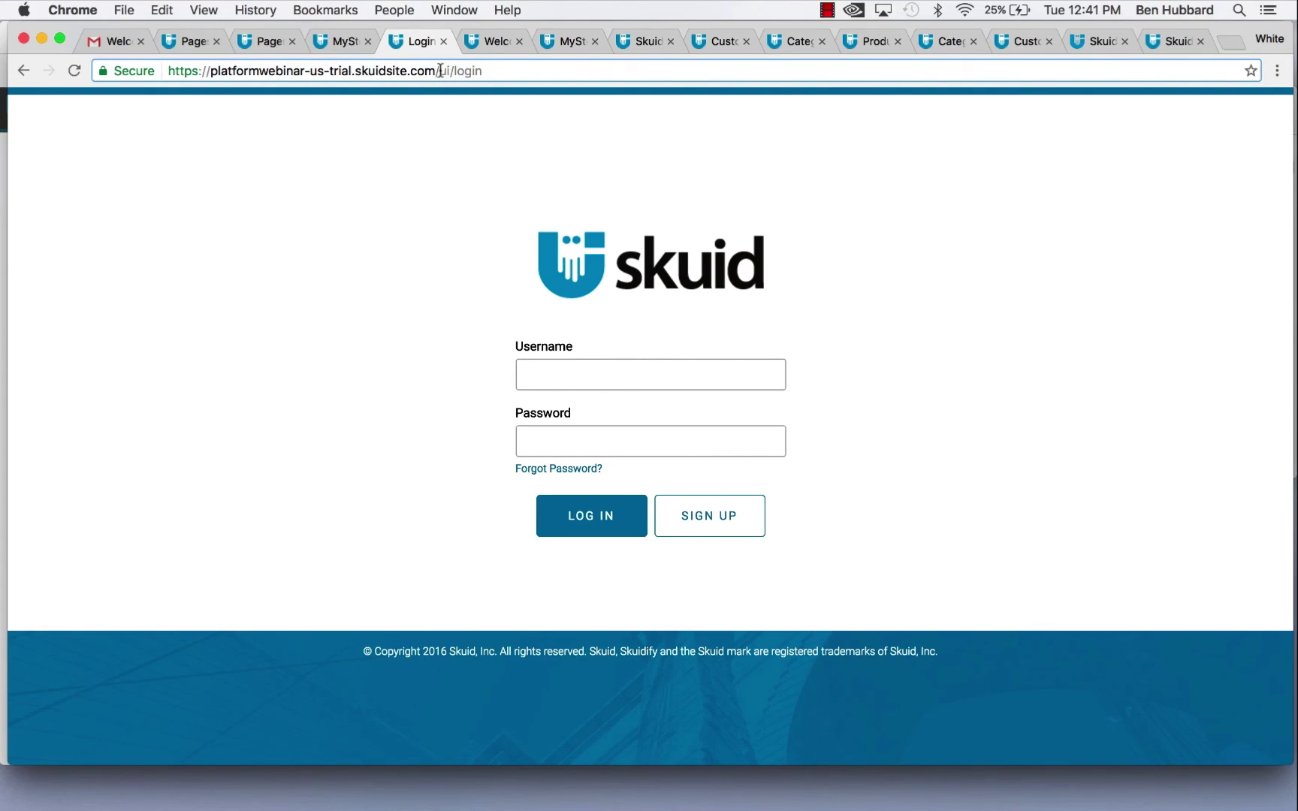
{"action": "left_click_drag", "start_coordinate": [440, 70], "coordinate": [579, 73]}
{"action": "type", "text": "shop"}
{"action": "key", "text": "Return"}
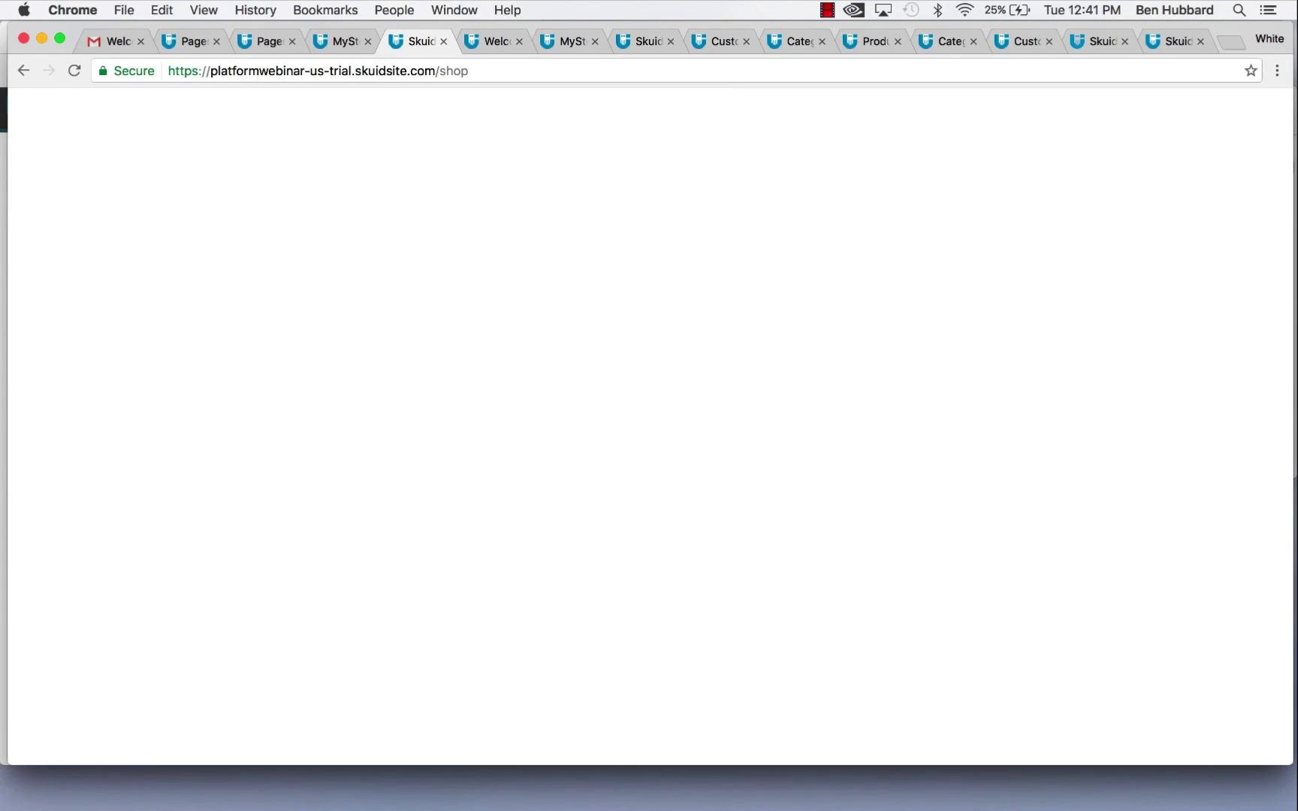